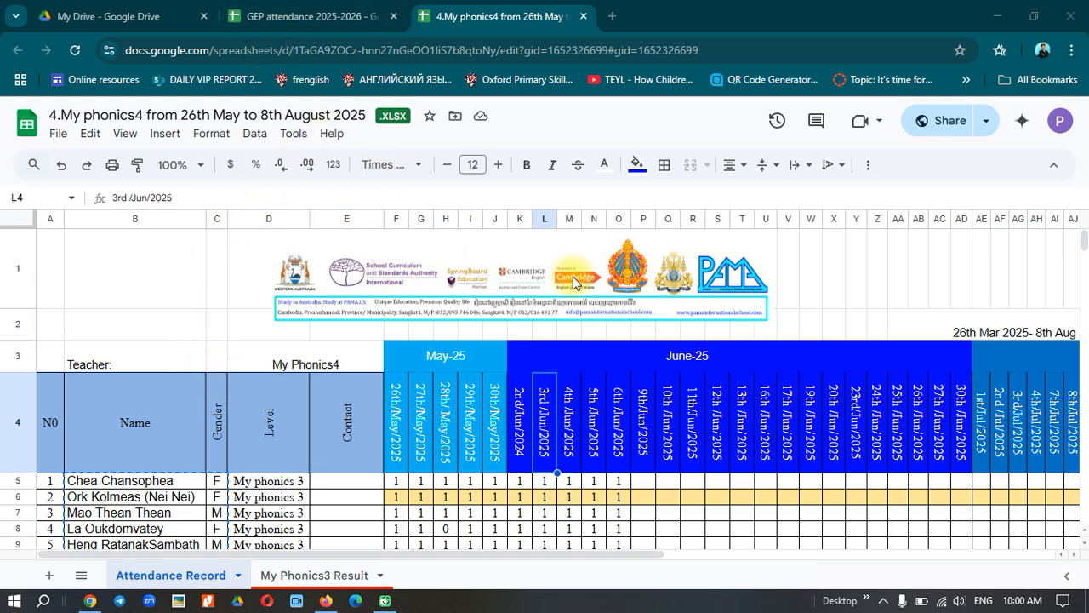
# Step: Switch to Excel from the browser and create a blank workbook
pyautogui.moveTo(510, 557); pyautogui.dragTo(478, 527)
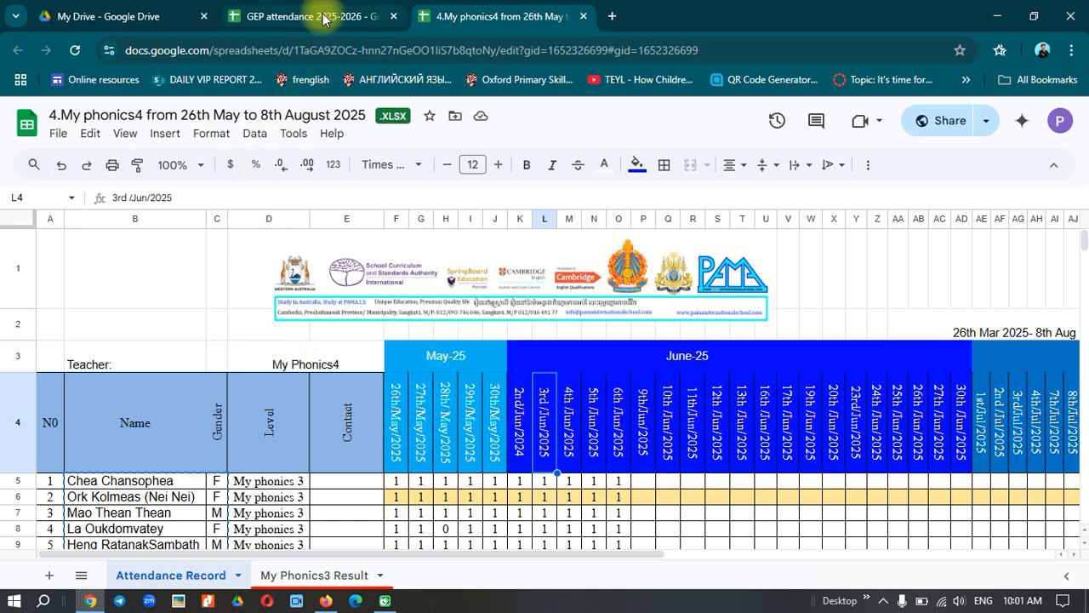
pyautogui.click(997, 15)
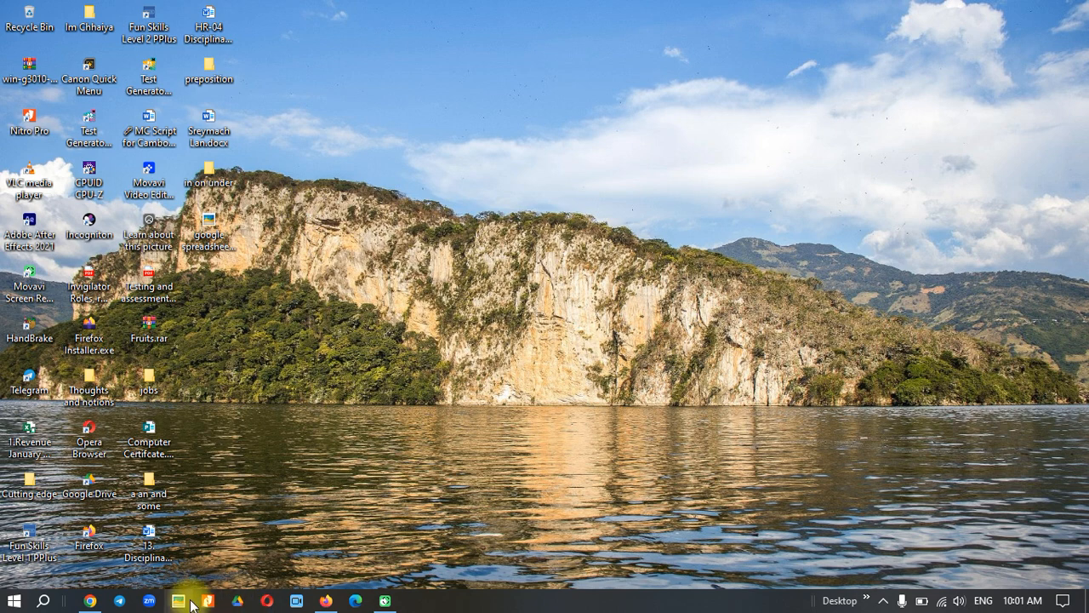
pyautogui.press('super')
pyautogui.write('ex')
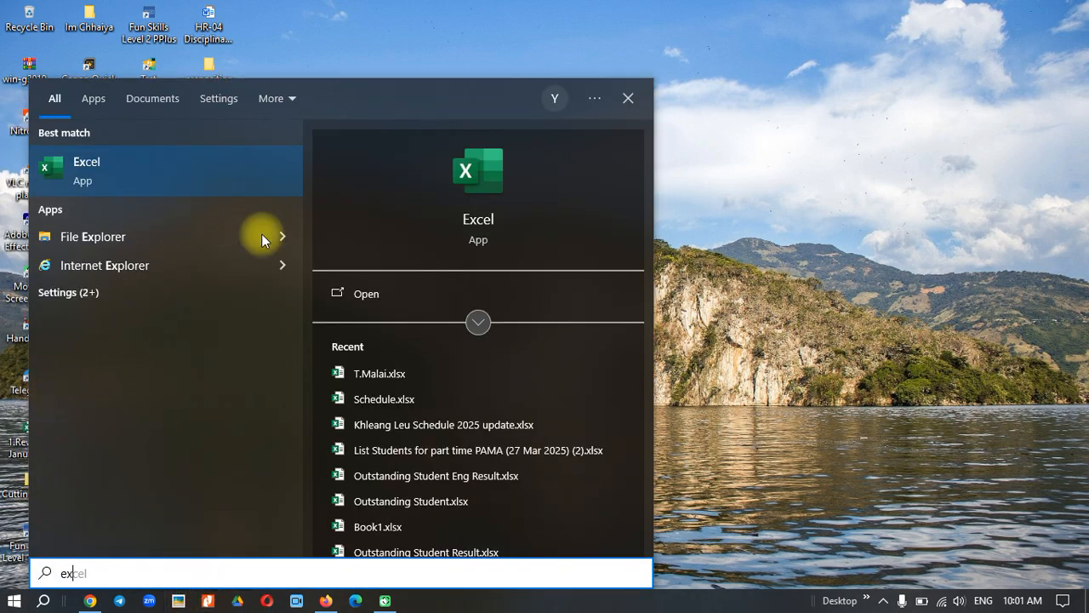
pyautogui.click(494, 185)
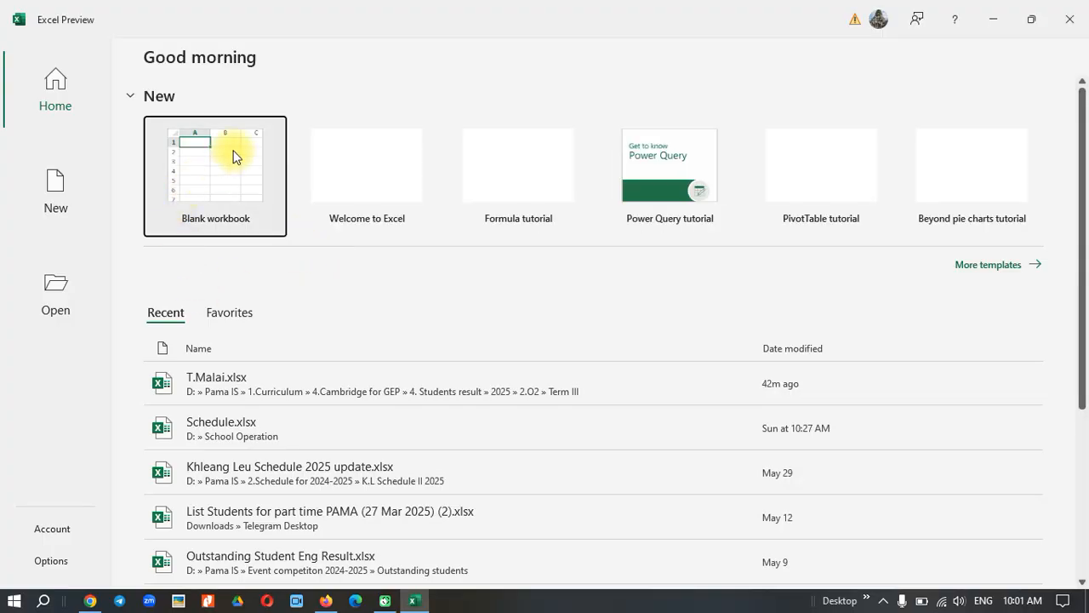
pyautogui.click(227, 177)
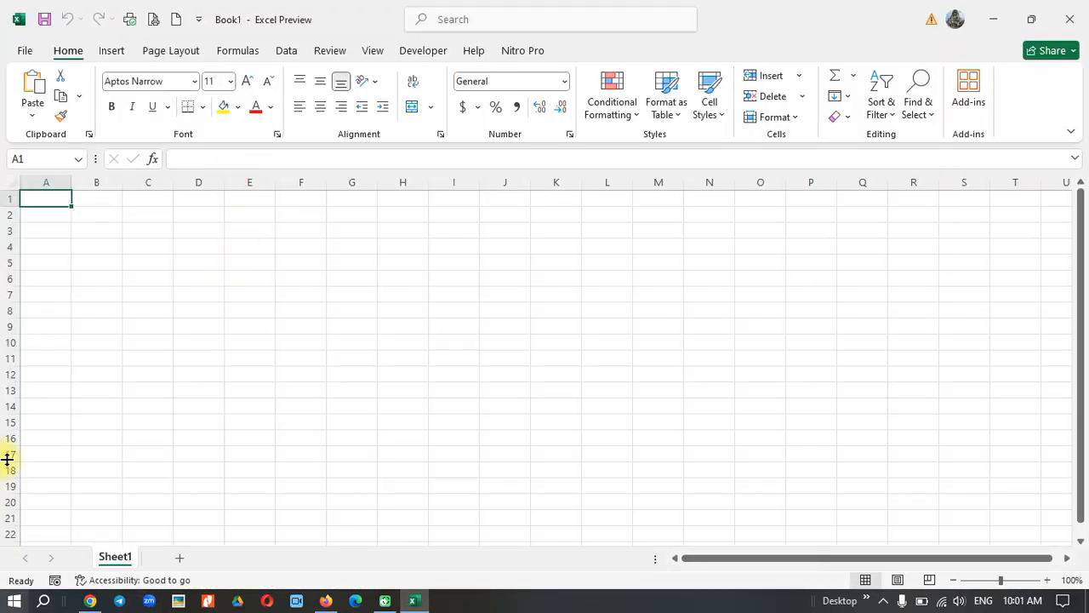
# Step: Narrow column A and enter the heading N0 in cell A6
pyautogui.moveTo(72, 184); pyautogui.dragTo(50, 183)
pyautogui.click(34, 278)
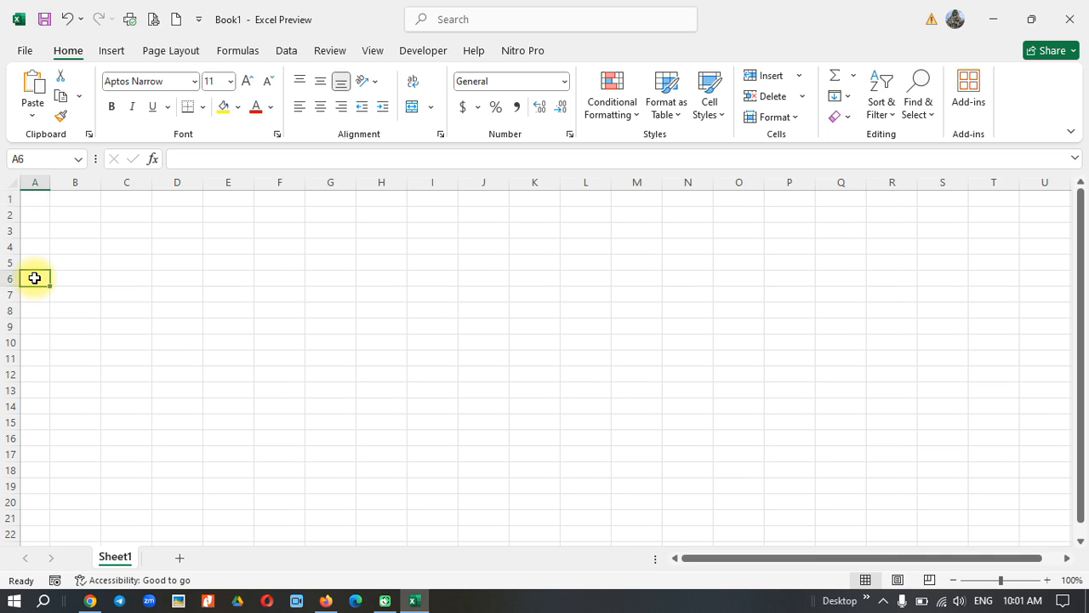
pyautogui.write('N0')
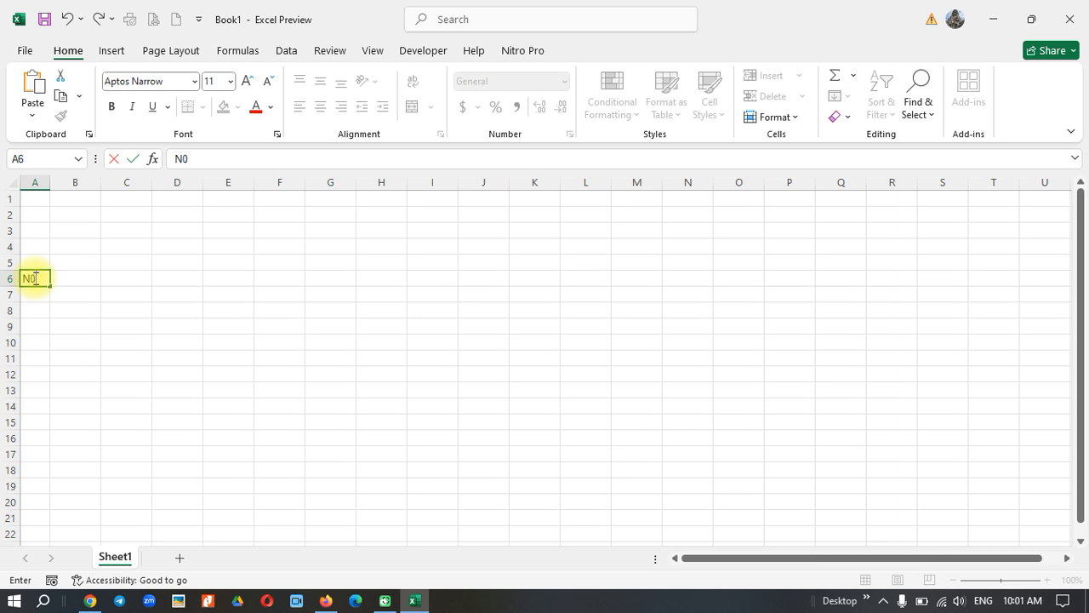
pyautogui.hotkey('ctrl', 'Return')
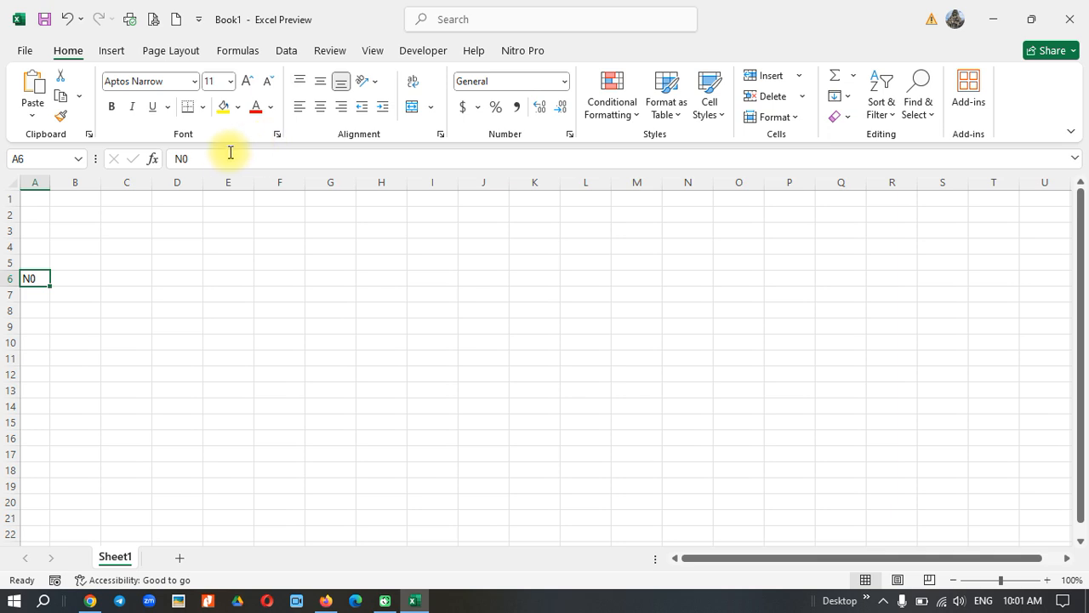
# Step: Format the 0 of the N0 heading in cell A6 as superscript
pyautogui.moveTo(195, 151); pyautogui.dragTo(181, 153)
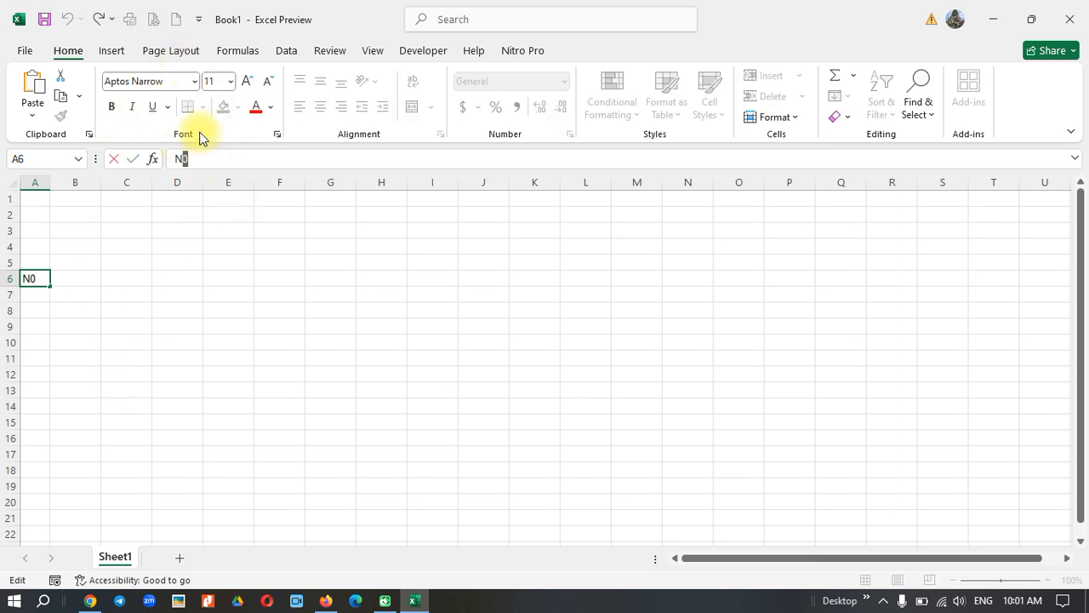
pyautogui.click(278, 135)
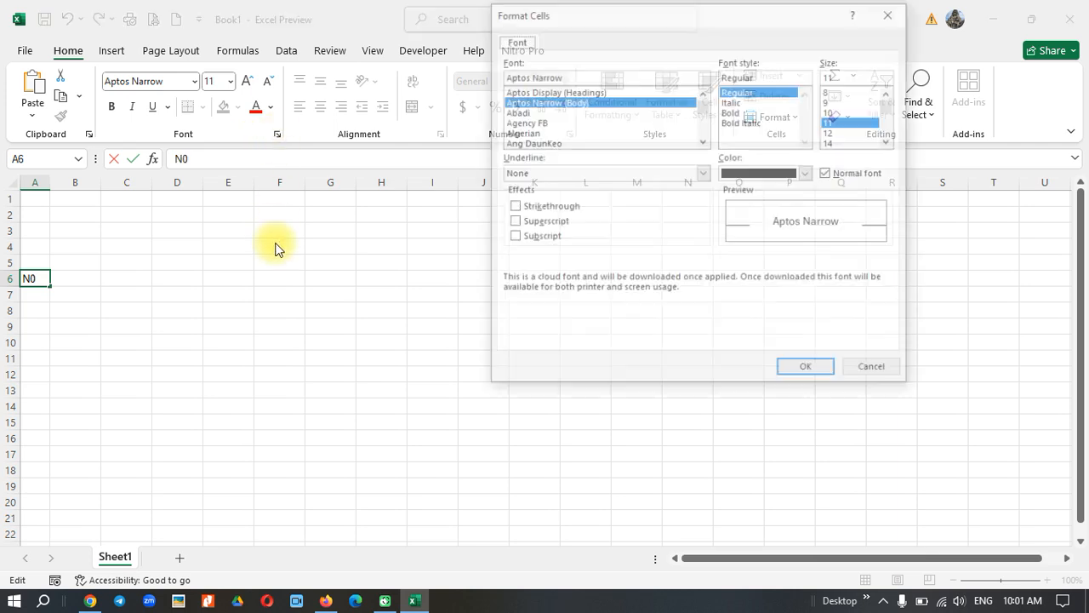
pyautogui.click(517, 223)
pyautogui.click(805, 370)
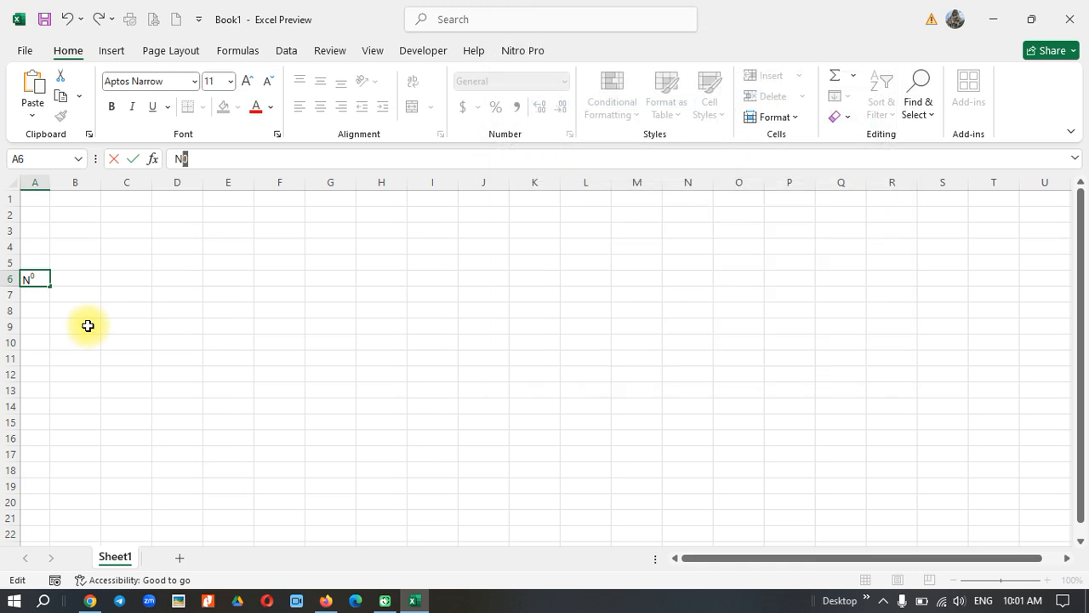
pyautogui.click(87, 326)
# Step: Enter the headings Kh-Name in cell B6 and Eng-Name in cell C6
pyautogui.click(72, 281)
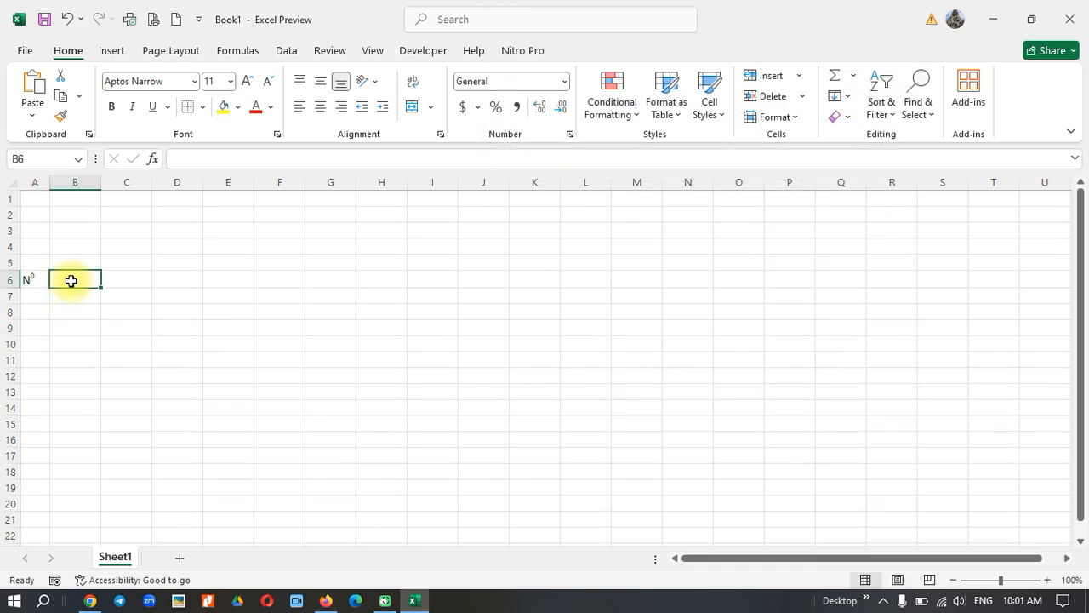
pyautogui.write('Kh')
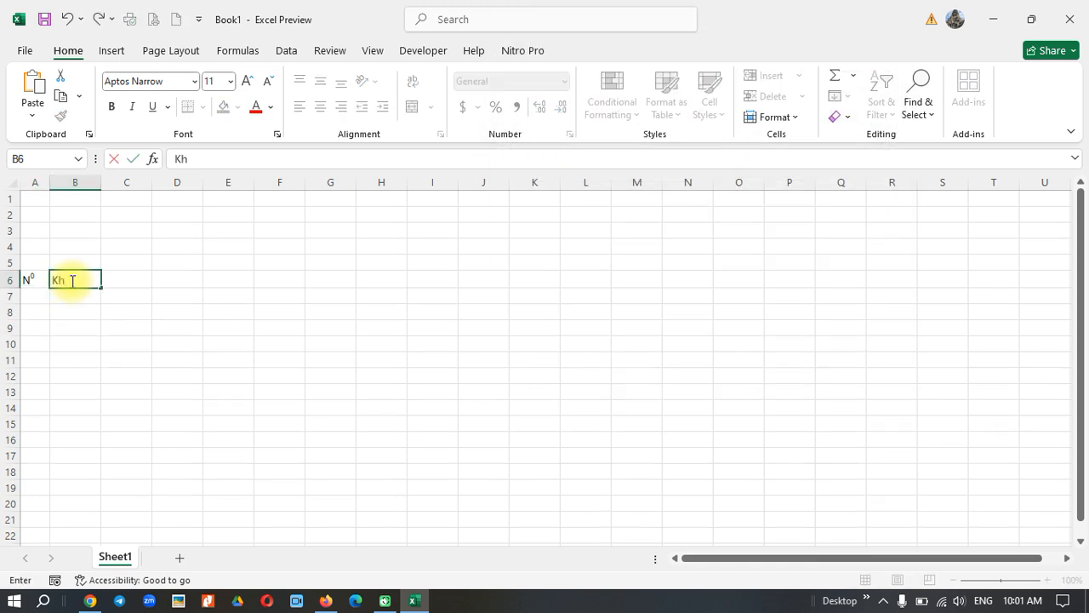
pyautogui.write('-Name')
pyautogui.press('Tab')
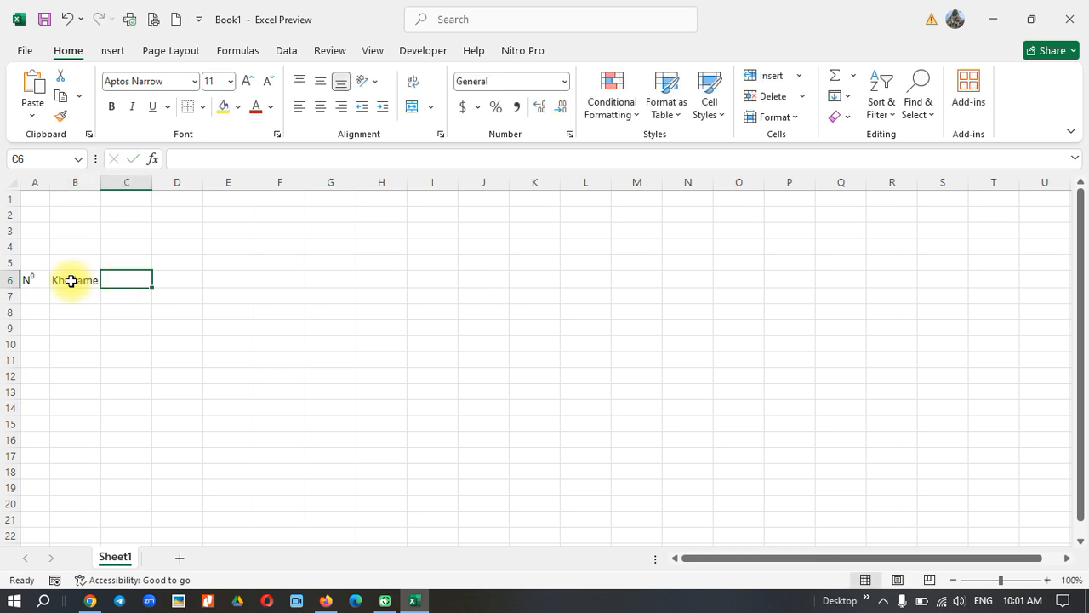
pyautogui.write('Eng-Name')
pyautogui.press('Tab')
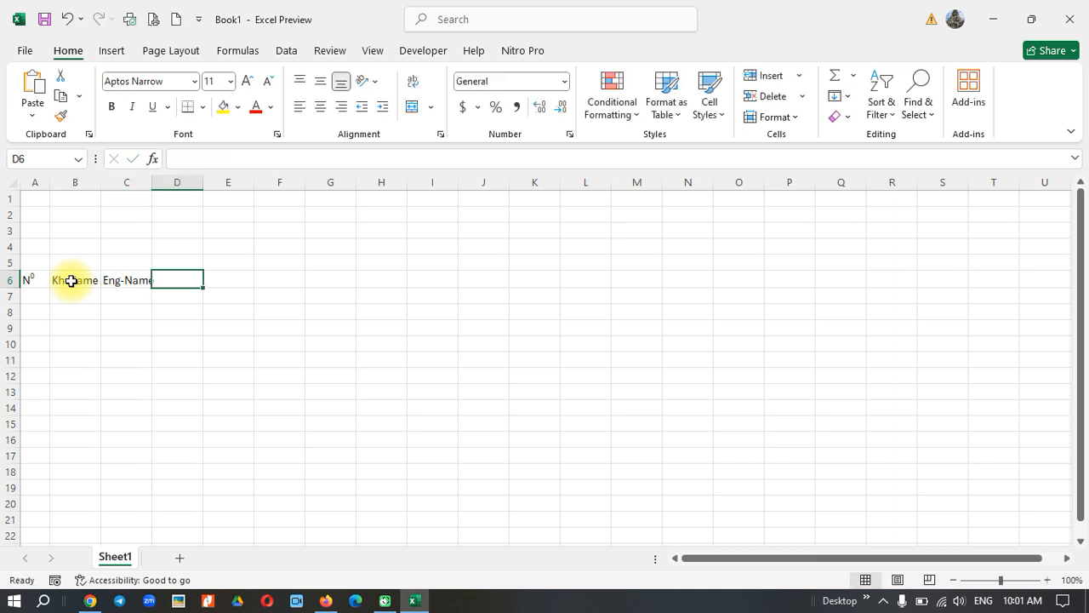
# Step: Widen columns B and C to fit their headings, narrow column D, and enter the heading Gender in cell D6
pyautogui.moveTo(100, 182); pyautogui.dragTo(225, 185)
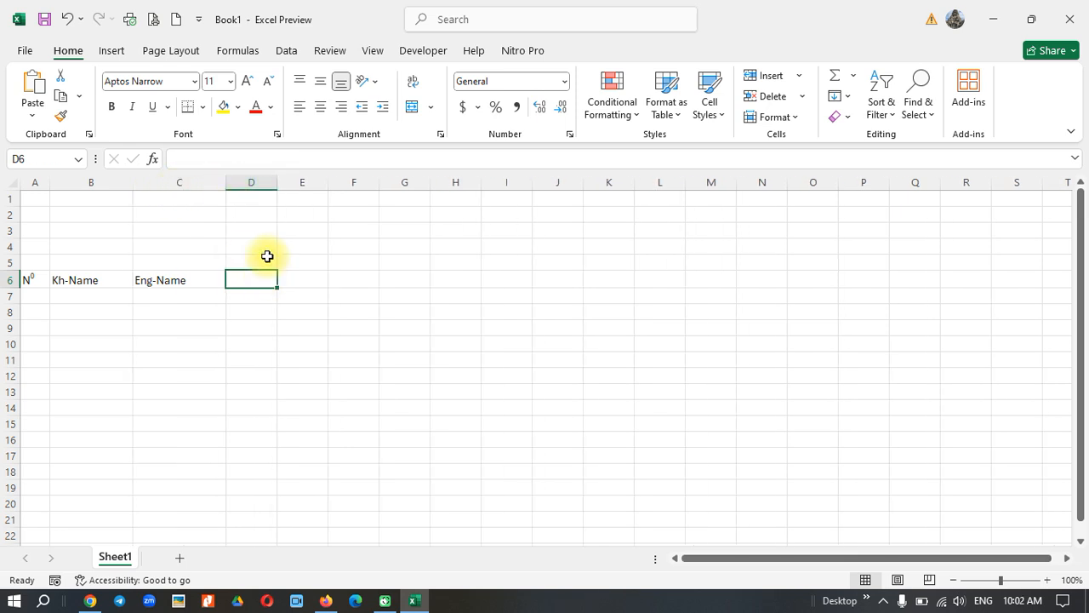
pyautogui.moveTo(277, 182); pyautogui.dragTo(265, 182)
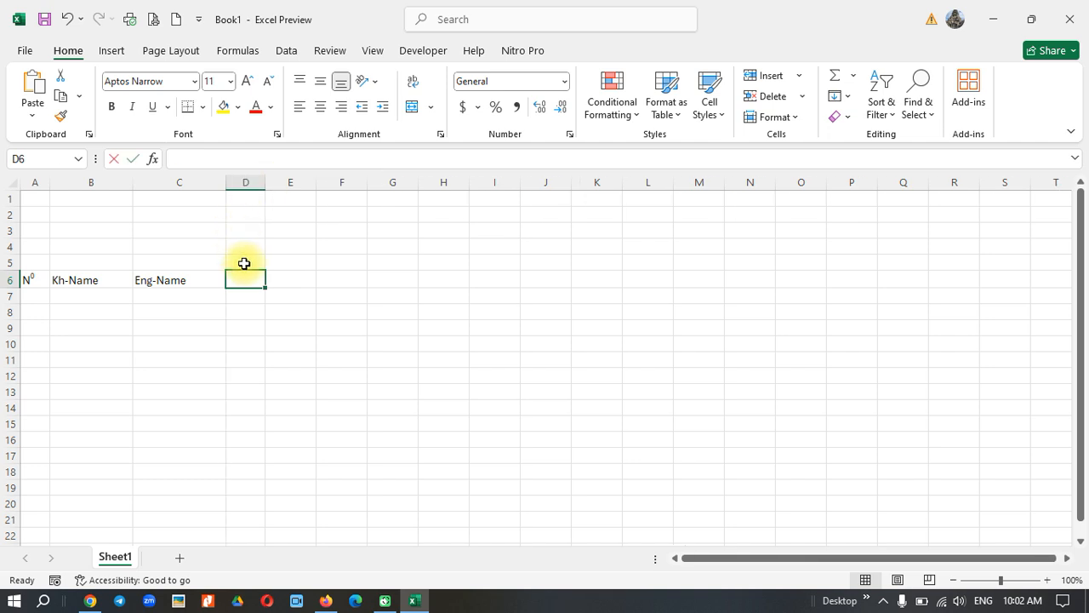
pyautogui.write('Gender')
pyautogui.press('Return')
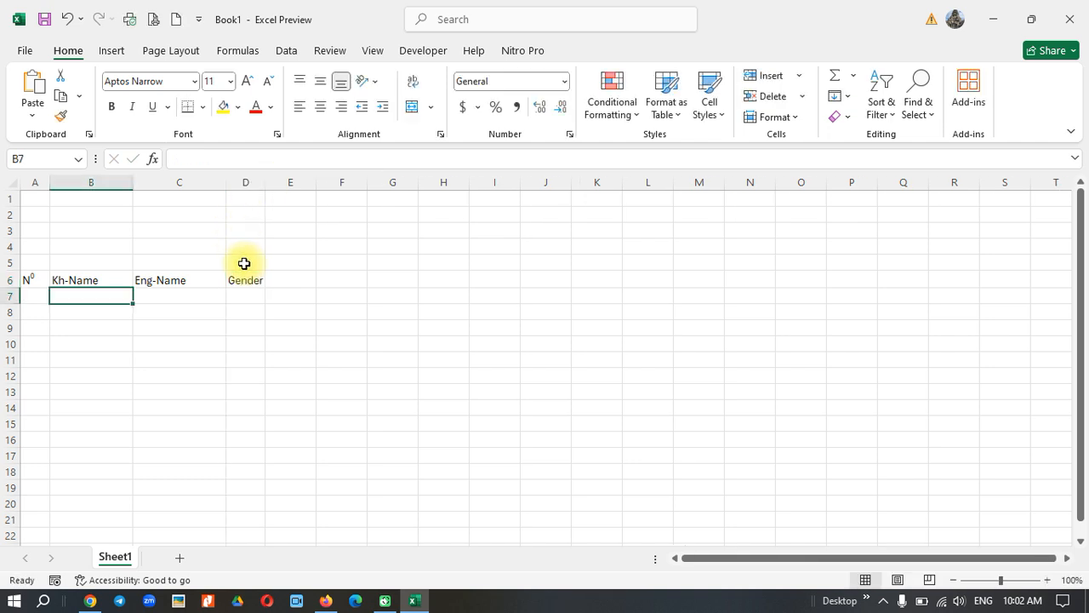
# Step: Add list data validation with the source M,F to cell D7 under Gender, and check its dropdown
pyautogui.click(250, 296)
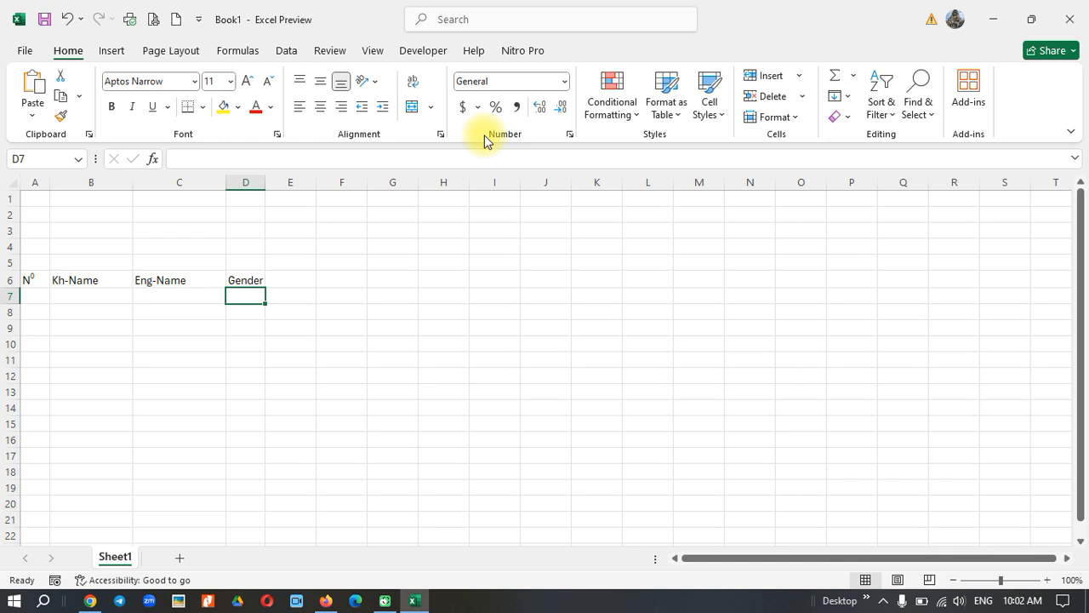
pyautogui.click(287, 51)
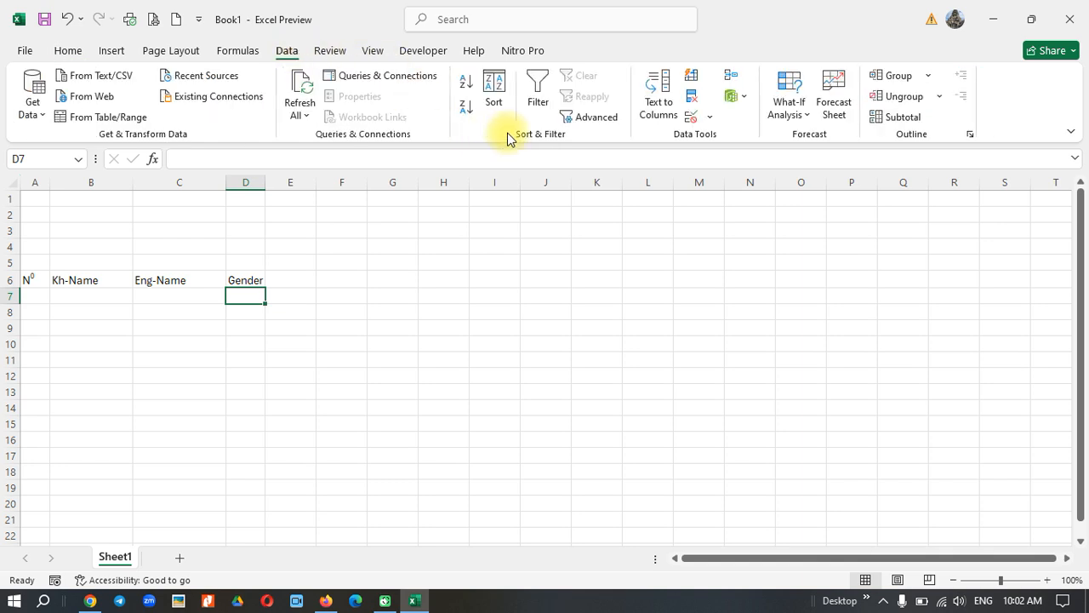
pyautogui.click(711, 117)
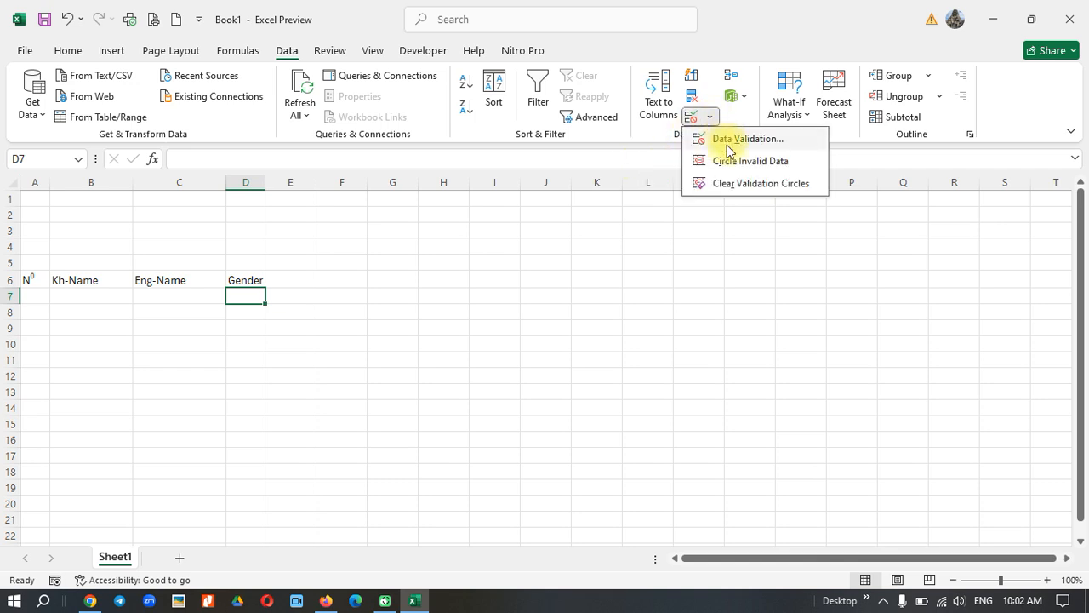
pyautogui.click(730, 141)
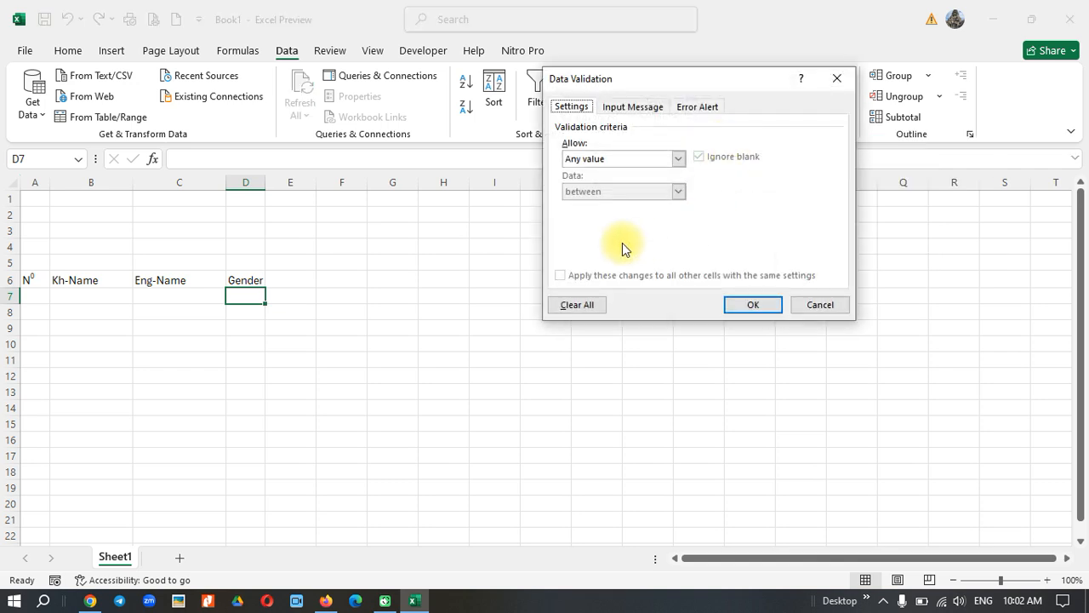
pyautogui.click(612, 159)
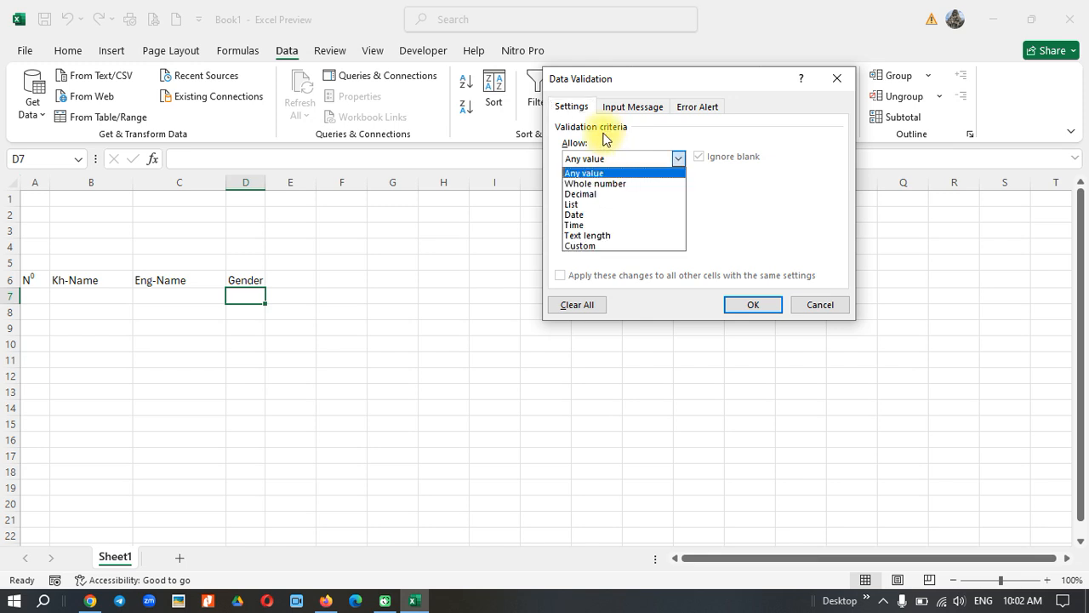
pyautogui.click(596, 205)
pyautogui.click(641, 224)
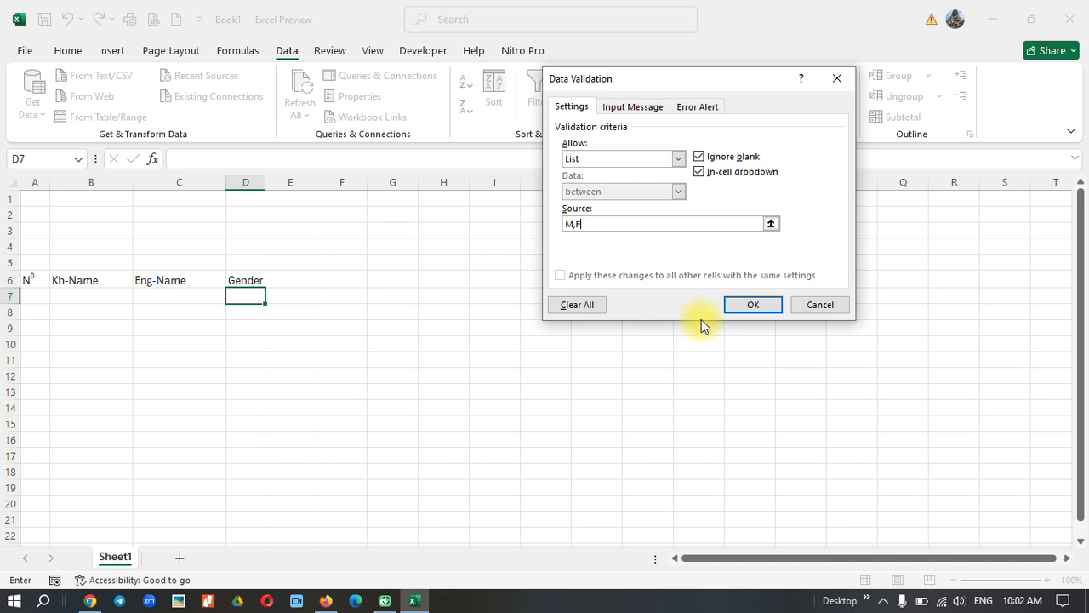
pyautogui.click(750, 306)
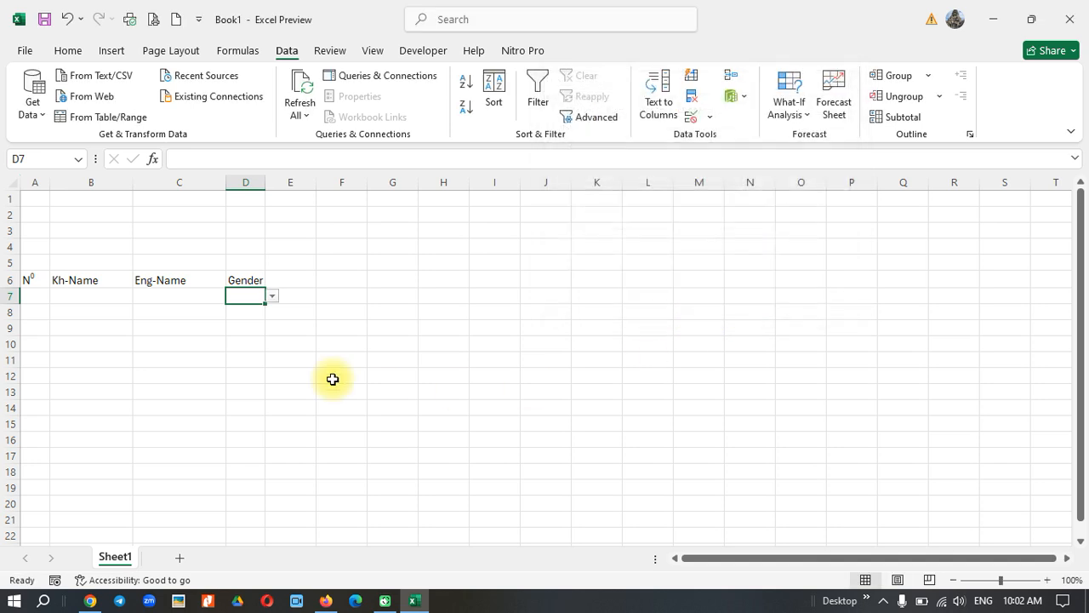
pyautogui.click(272, 296)
pyautogui.click(245, 377)
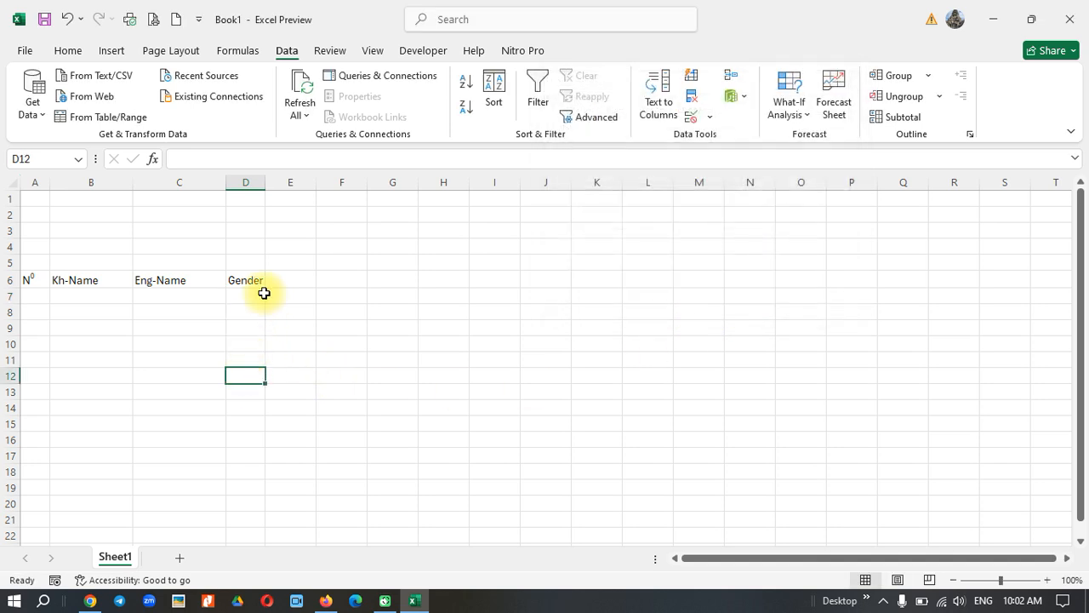
# Step: Copy the Gender dropdown from cell D7 down through D28
pyautogui.click(264, 303)
pyautogui.moveTo(264, 304); pyautogui.dragTo(263, 526)
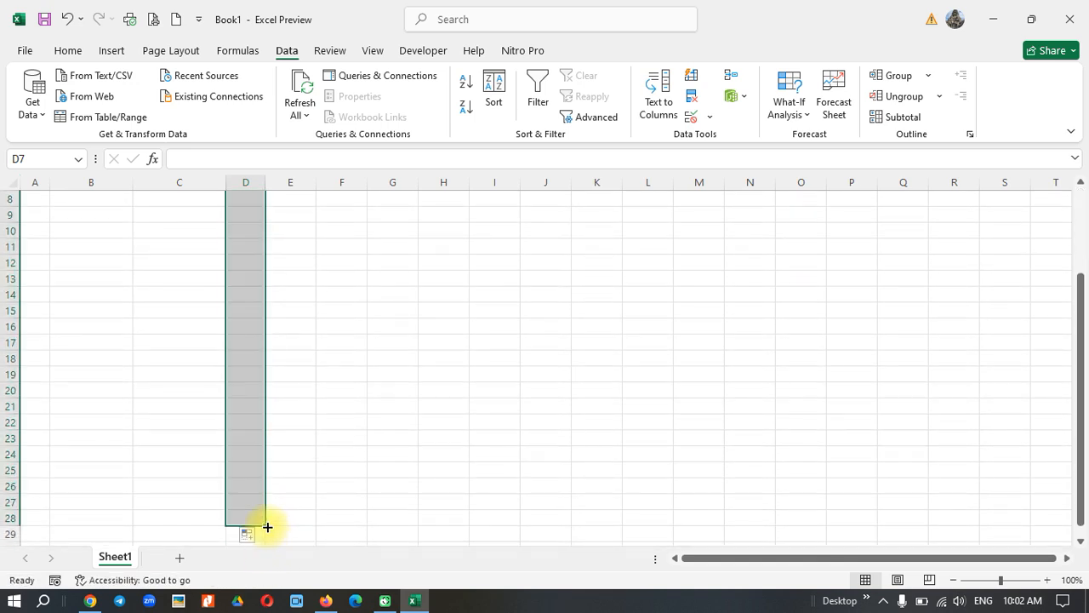
pyautogui.scroll(2, 185, 400)
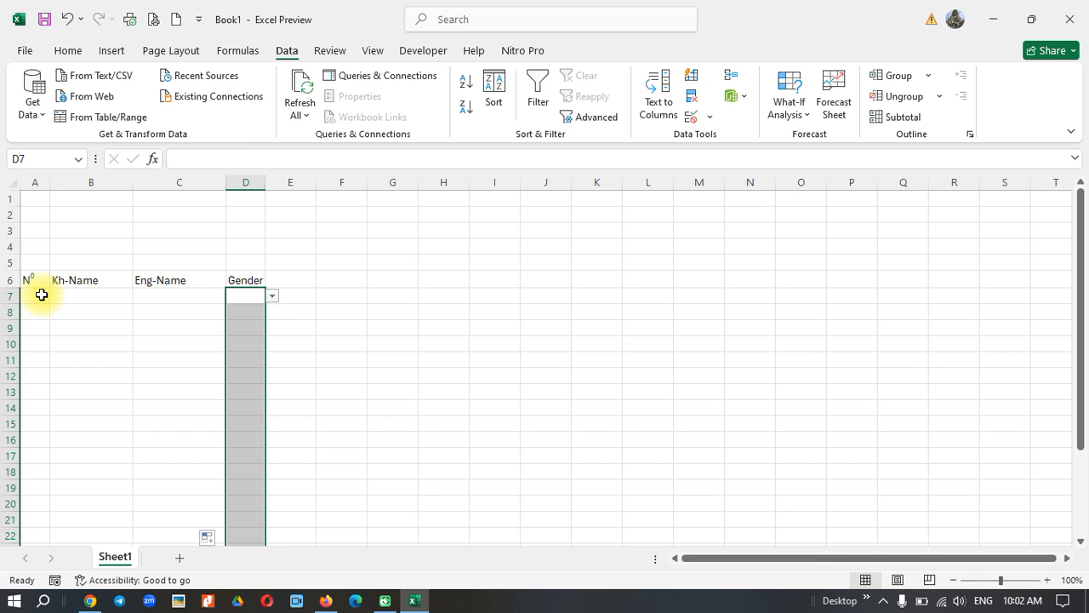
# Step: Number the rows under N0 from 1 to 22 in cells A7 to A28 as a filled series
pyautogui.click(39, 295)
pyautogui.write('1')
pyautogui.press('Return')
pyautogui.click(31, 294)
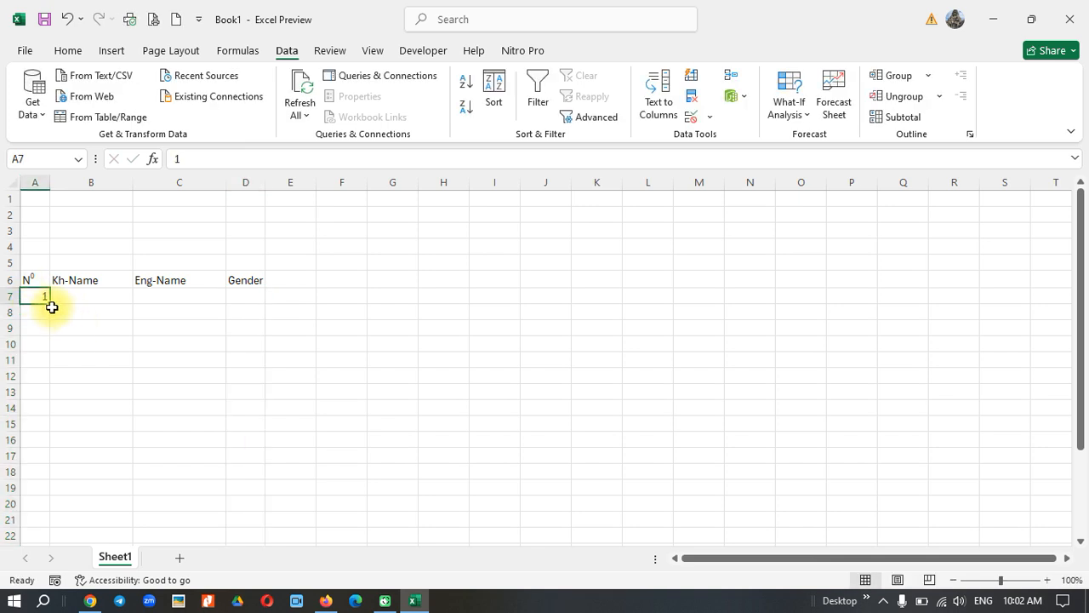
pyautogui.moveTo(50, 305); pyautogui.dragTo(46, 512)
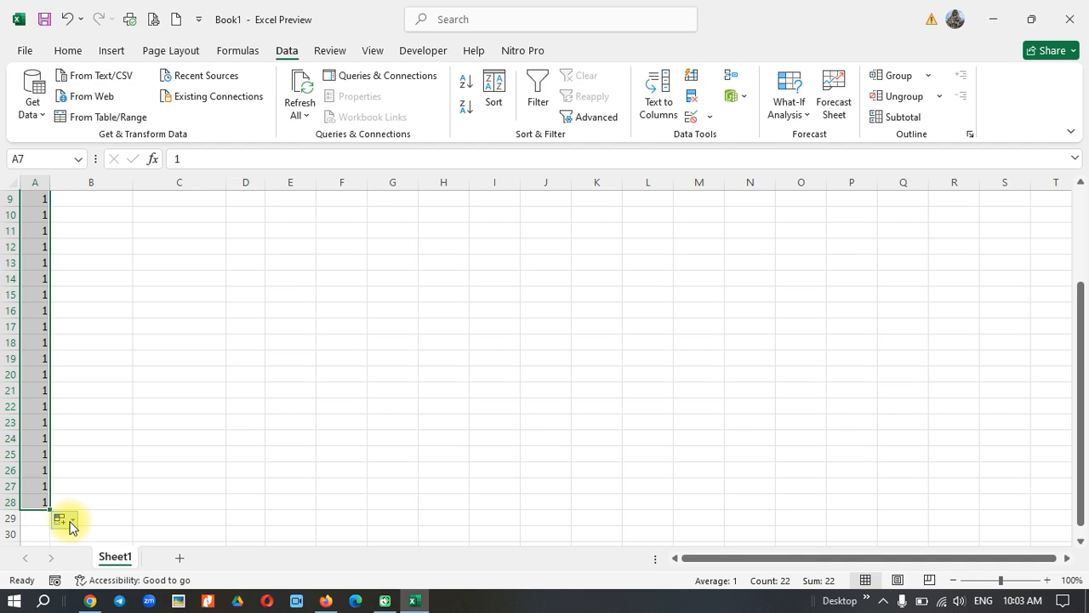
pyautogui.click(70, 521)
pyautogui.click(82, 444)
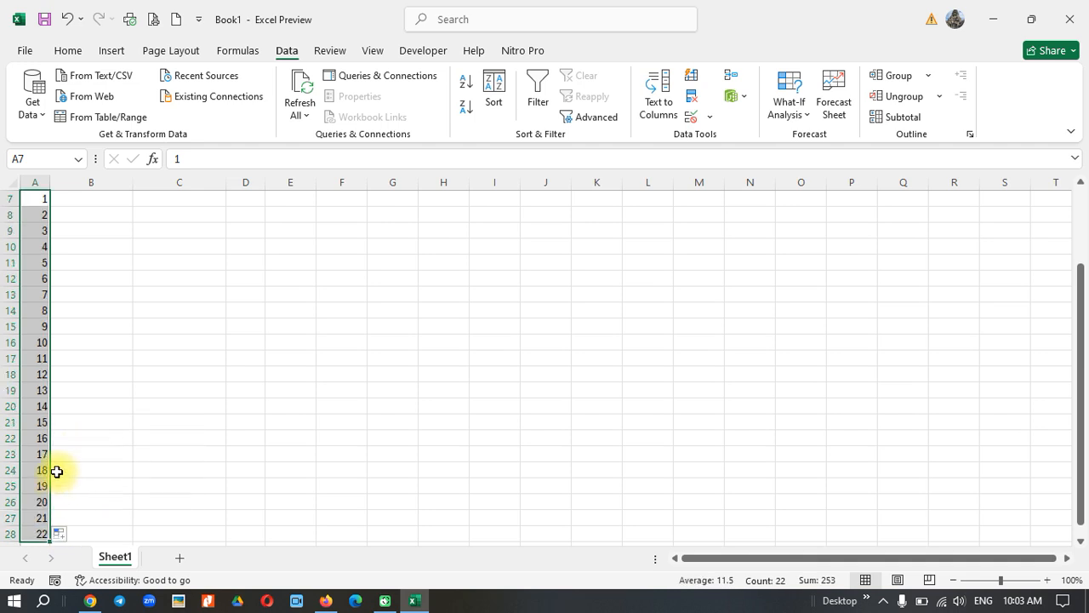
pyautogui.scroll(2, 68, 355)
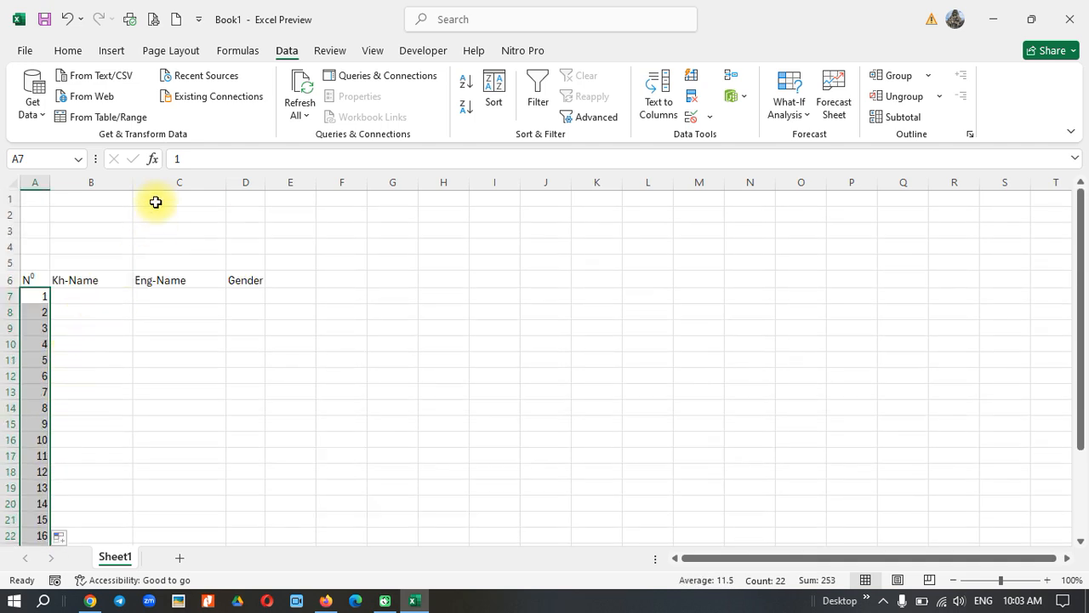
# Step: Widen the Kh-Name and Eng-Name columns further to make room for full names
pyautogui.moveTo(132, 183); pyautogui.dragTo(156, 183)
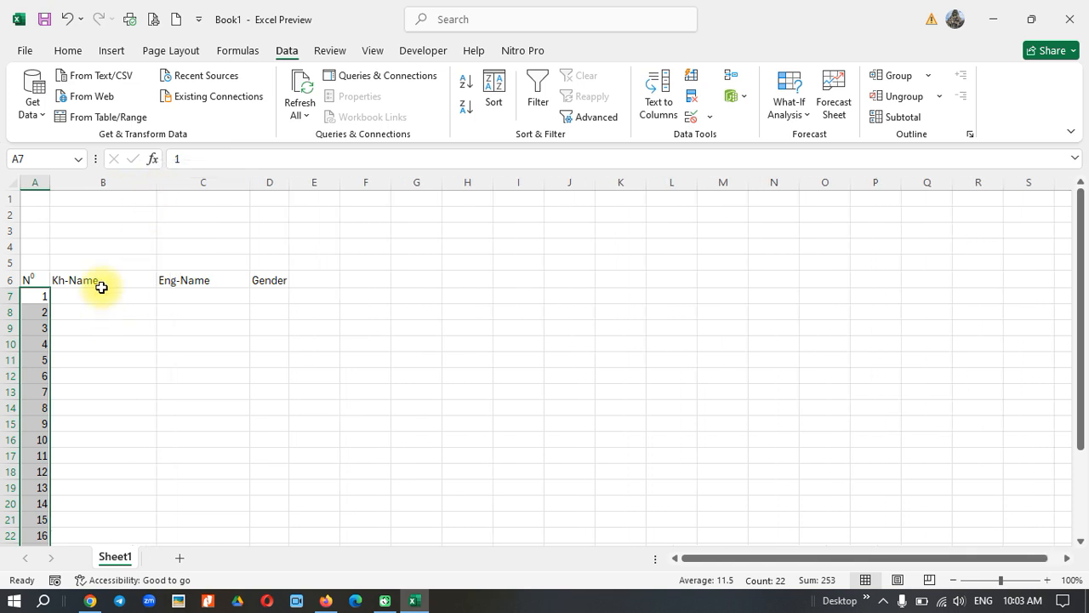
pyautogui.click(103, 284)
pyautogui.click(119, 297)
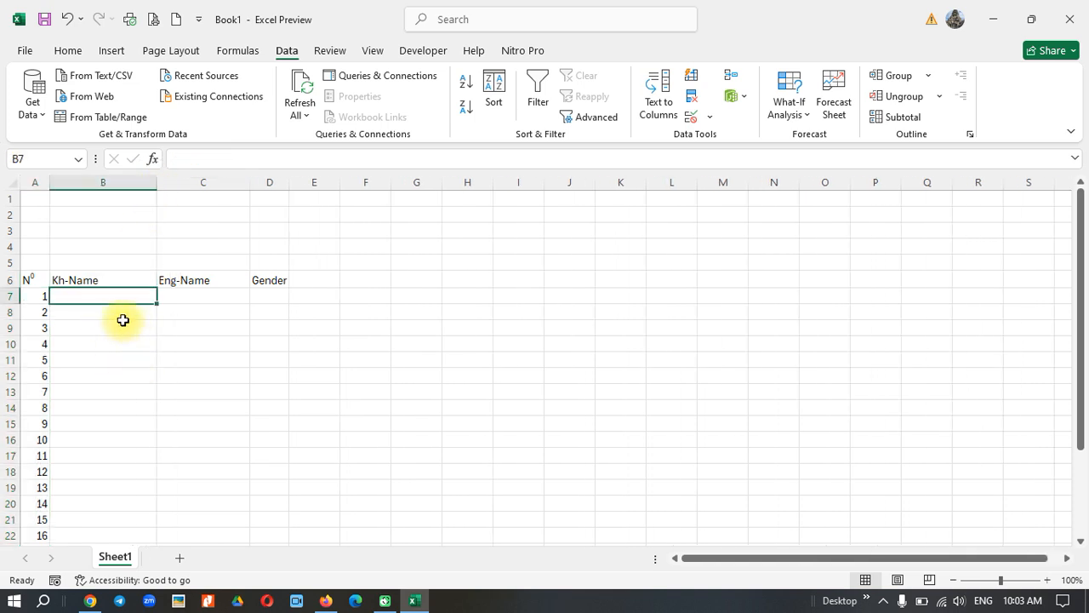
pyautogui.moveTo(251, 184); pyautogui.dragTo(294, 184)
pyautogui.click(250, 300)
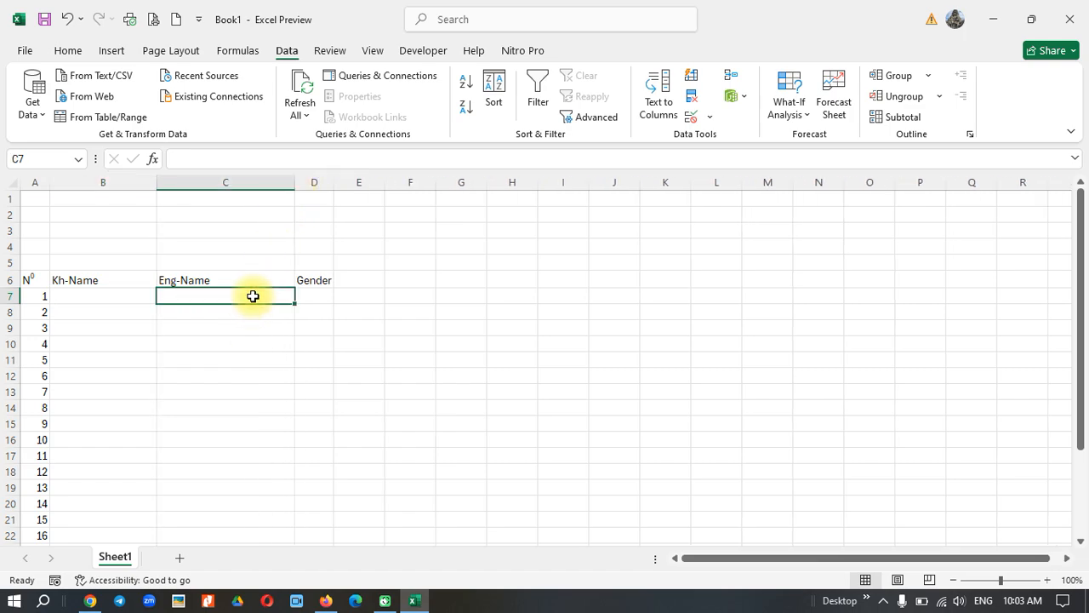
# Step: Switch to the My phonics4 attendance sheet in Google Sheets and examine its header and student columns
pyautogui.click(89, 601)
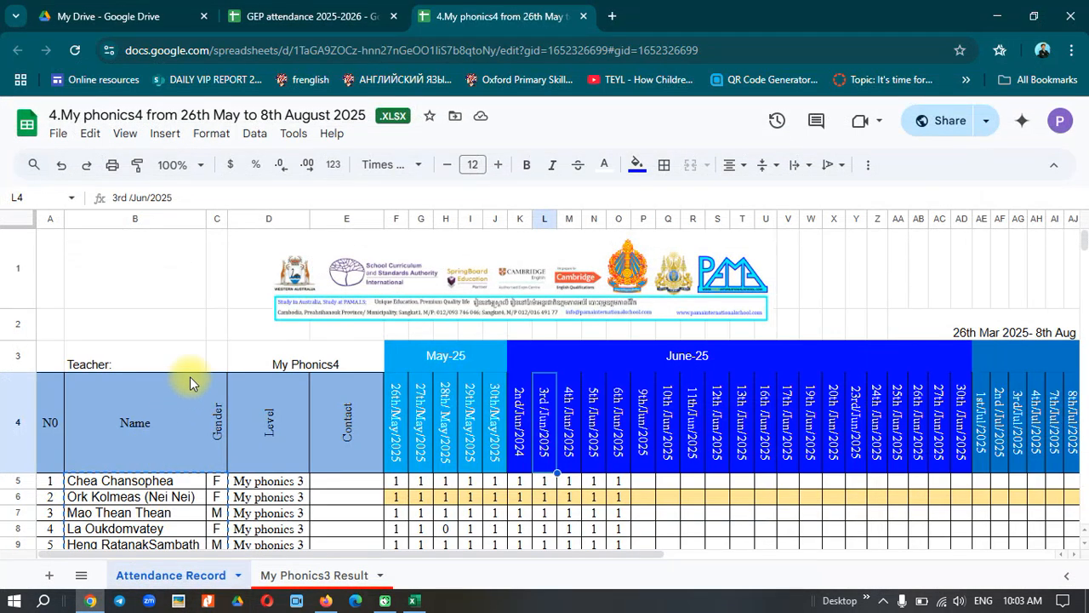
pyautogui.scroll(-3, 226, 435)
pyautogui.scroll(3, 225, 436)
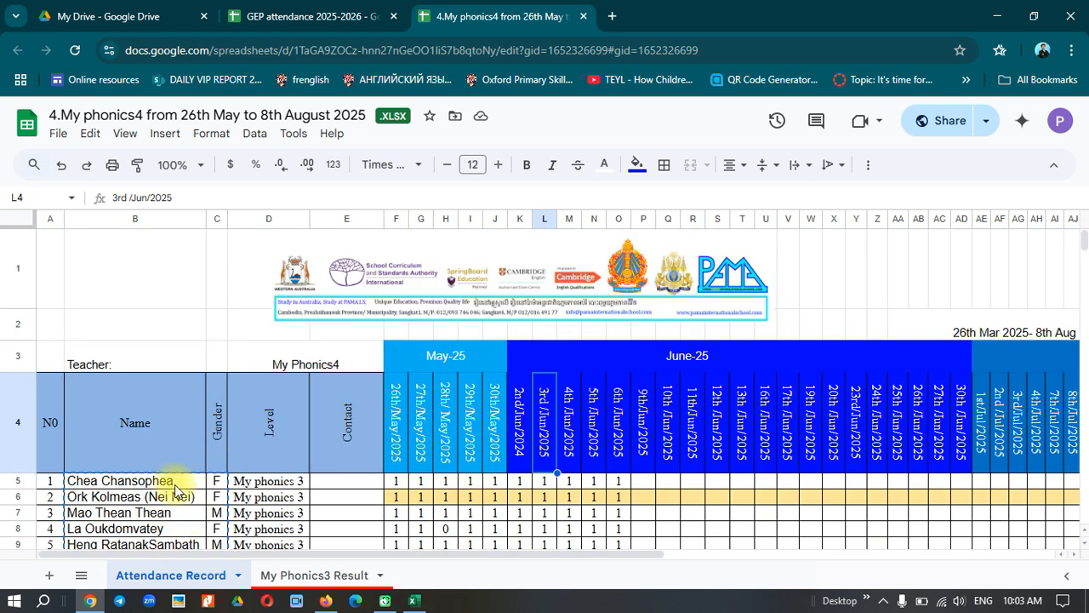
pyautogui.scroll(-3, 235, 466)
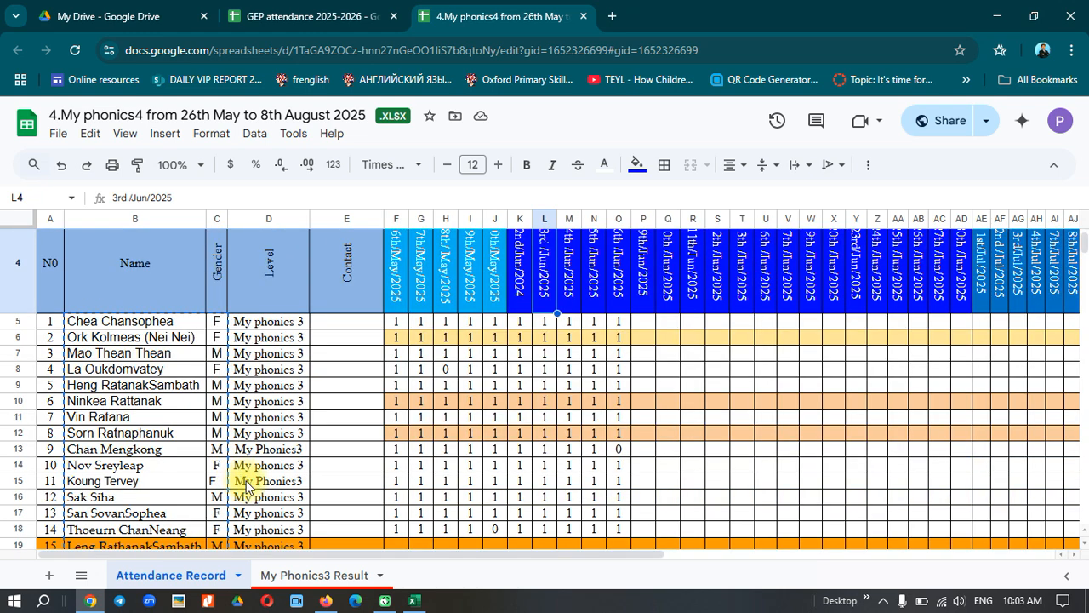
# Step: Return to Excel, check the Gender dropdown in D8, and enter the header Level in cell E6
pyautogui.click(415, 601)
pyautogui.click(321, 298)
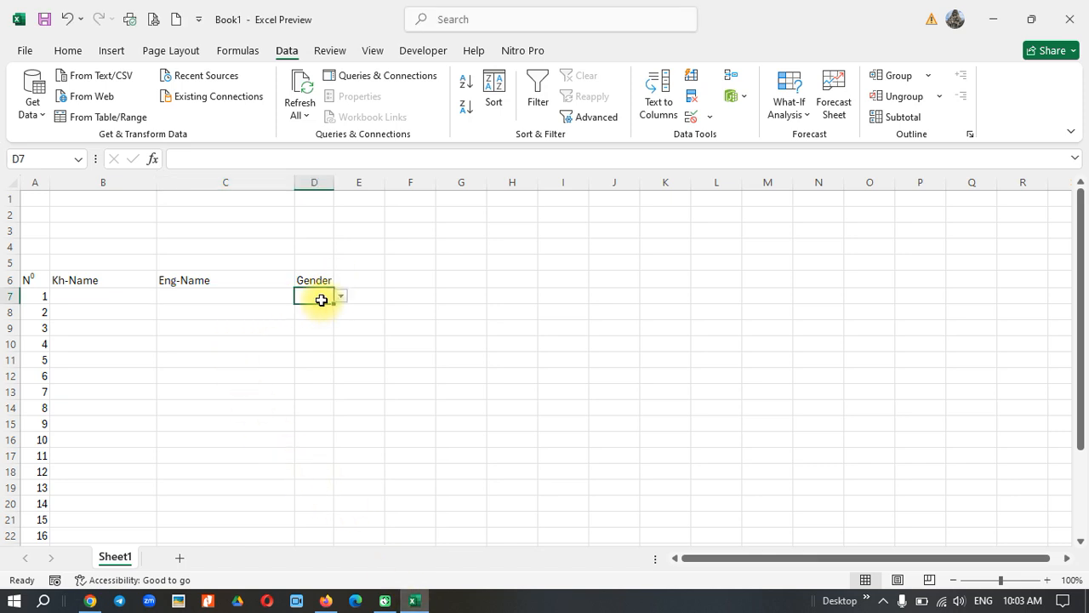
pyautogui.click(312, 311)
pyautogui.click(341, 311)
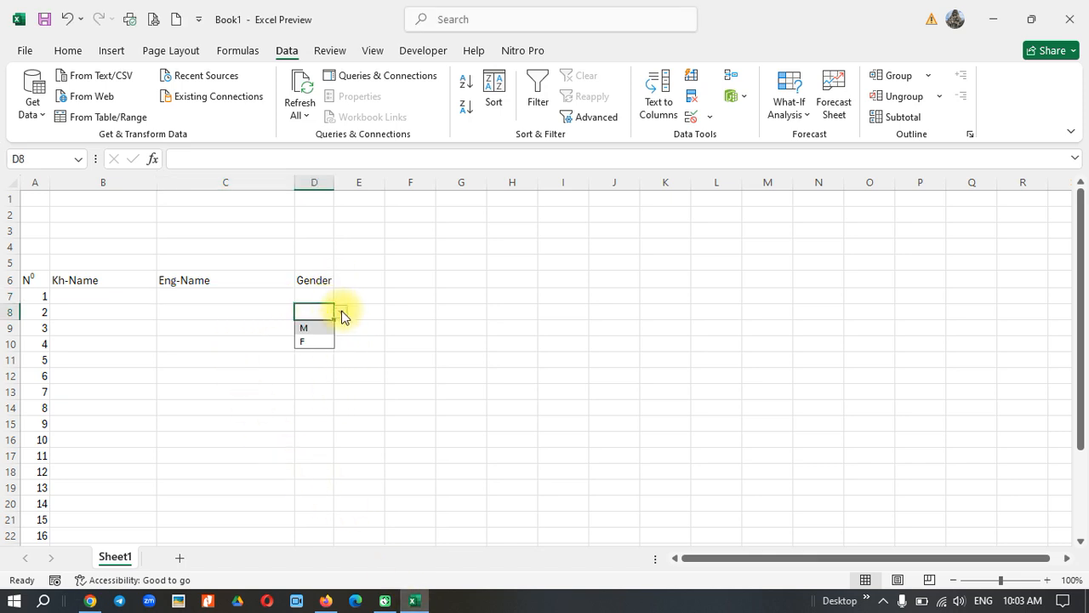
pyautogui.click(319, 372)
pyautogui.click(360, 279)
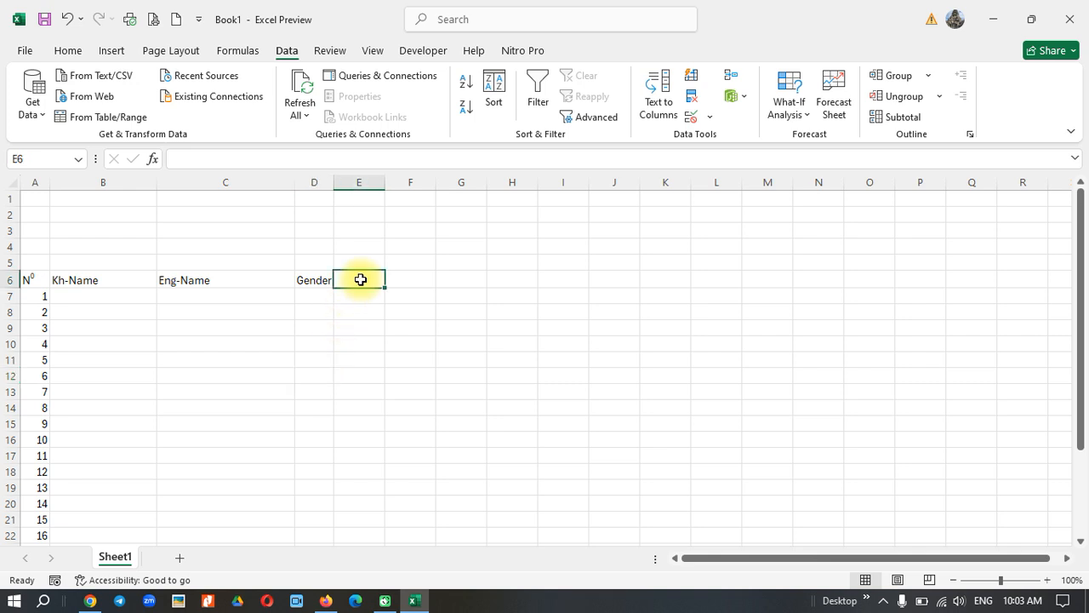
pyautogui.write('Level')
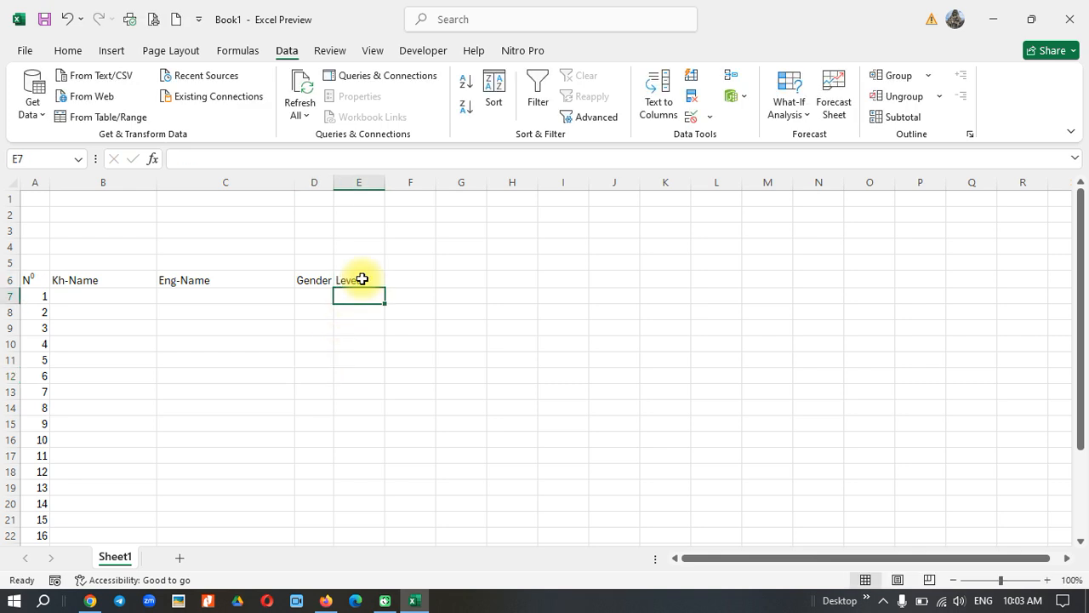
# Step: Switch to the My phonics4 attendance sheet in Google Sheets and examine how far its date columns extend from column F
pyautogui.click(408, 183)
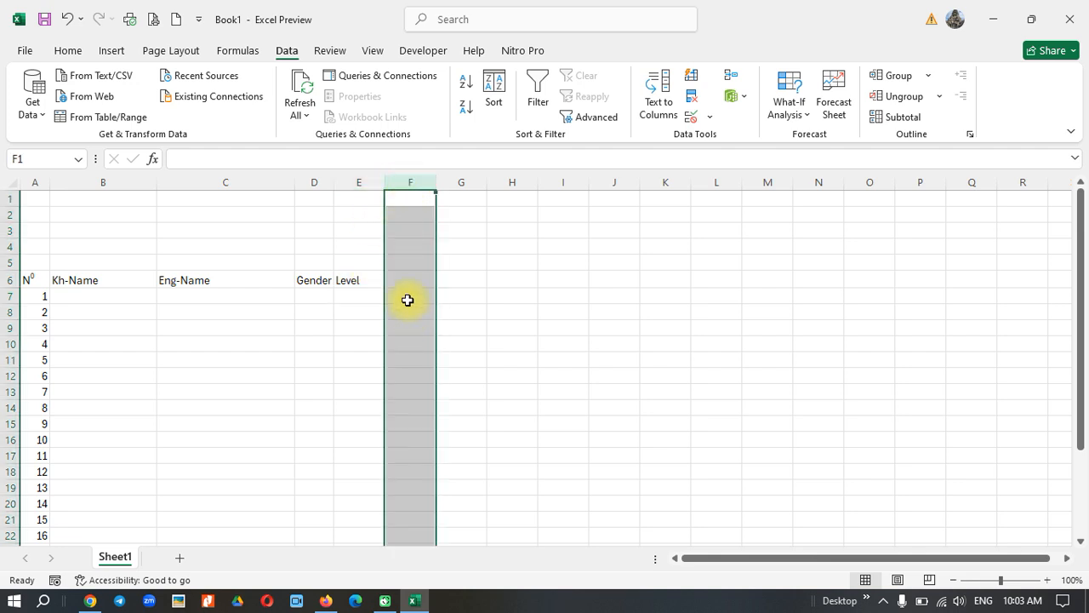
pyautogui.click(406, 277)
pyautogui.click(406, 180)
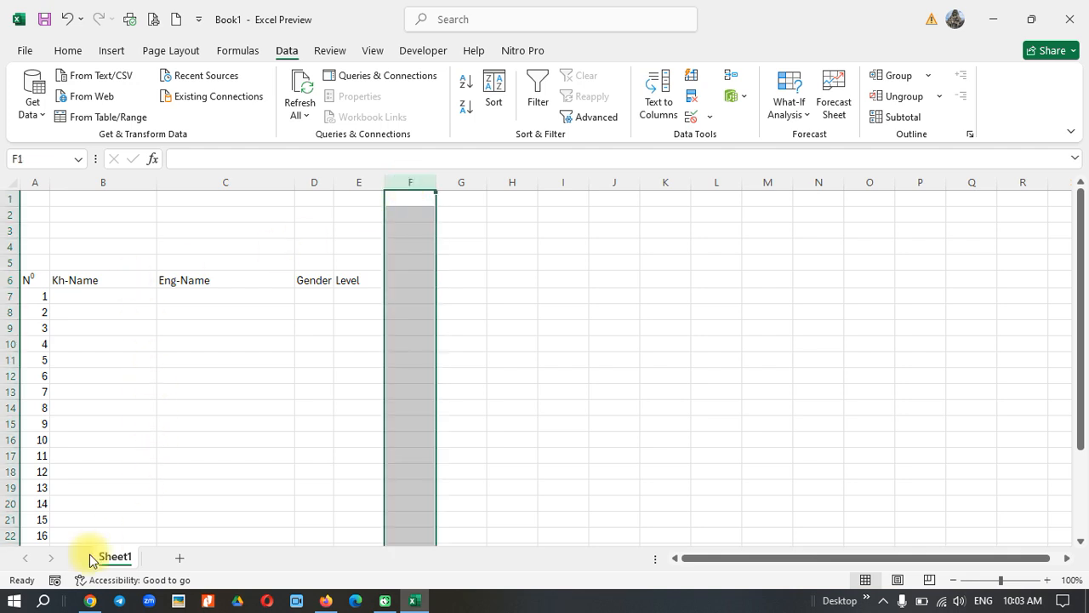
pyautogui.click(91, 601)
pyautogui.scroll(3, 348, 297)
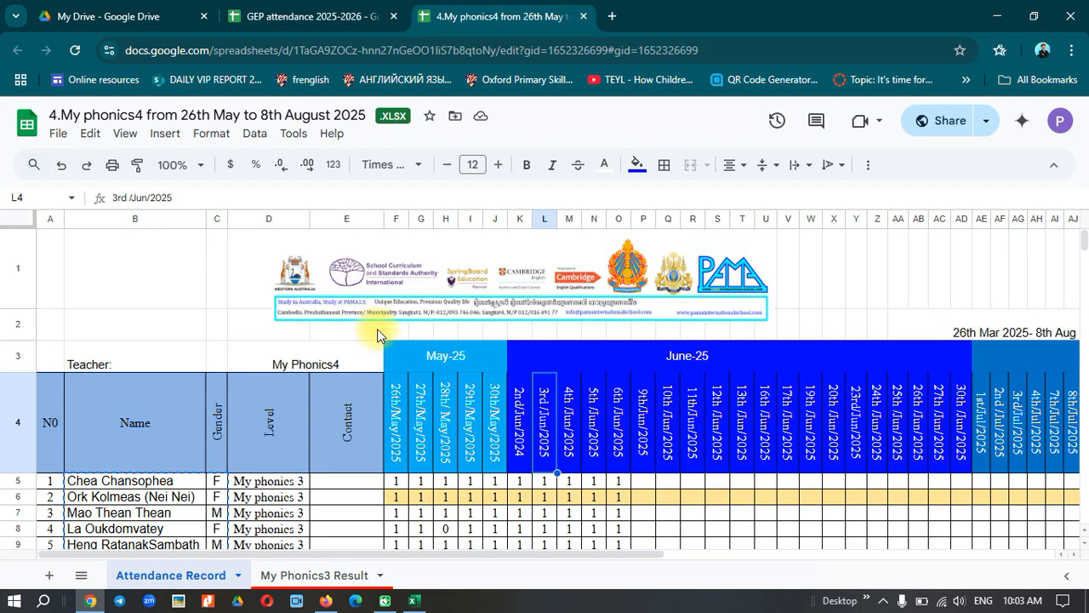
pyautogui.click(396, 218)
pyautogui.moveTo(462, 554); pyautogui.dragTo(852, 525)
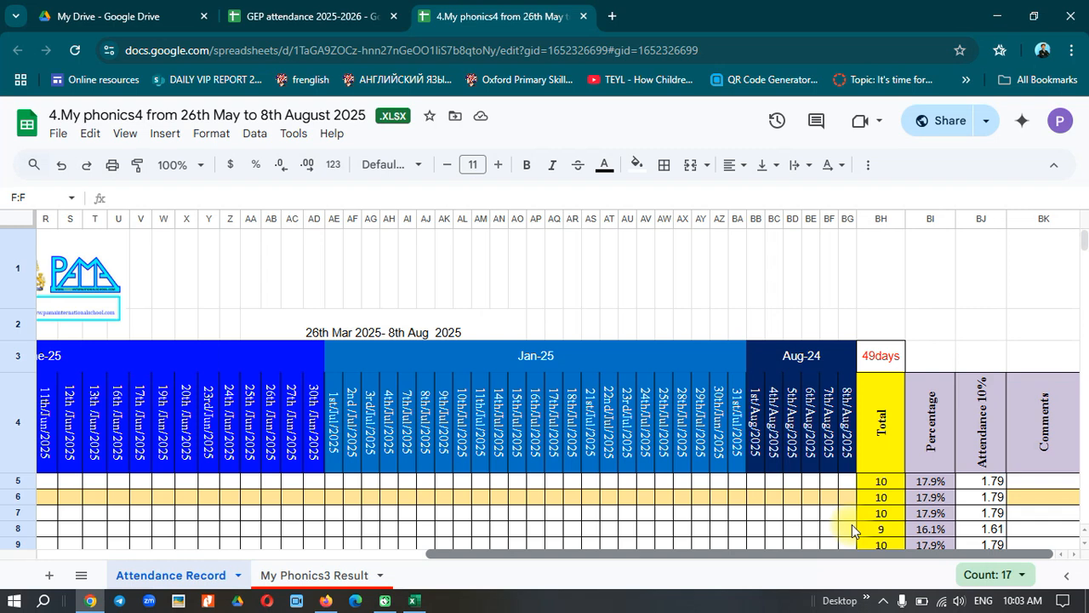
# Step: Back in the Excel workbook, narrow columns F through BG uniformly for the daily attendance dates
pyautogui.click(413, 600)
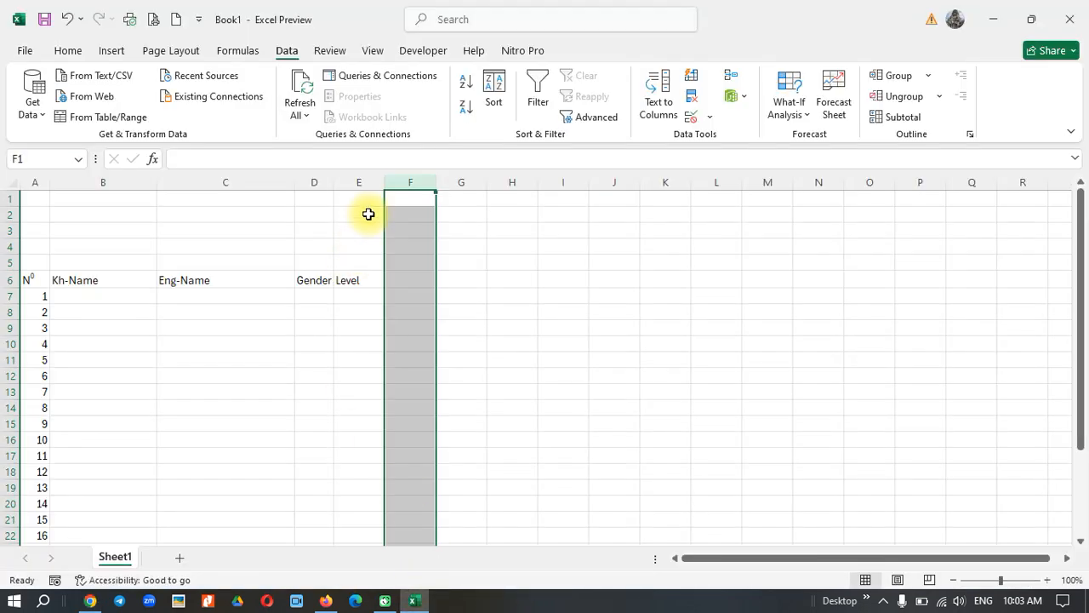
pyautogui.moveTo(409, 183); pyautogui.dragTo(451, 182)
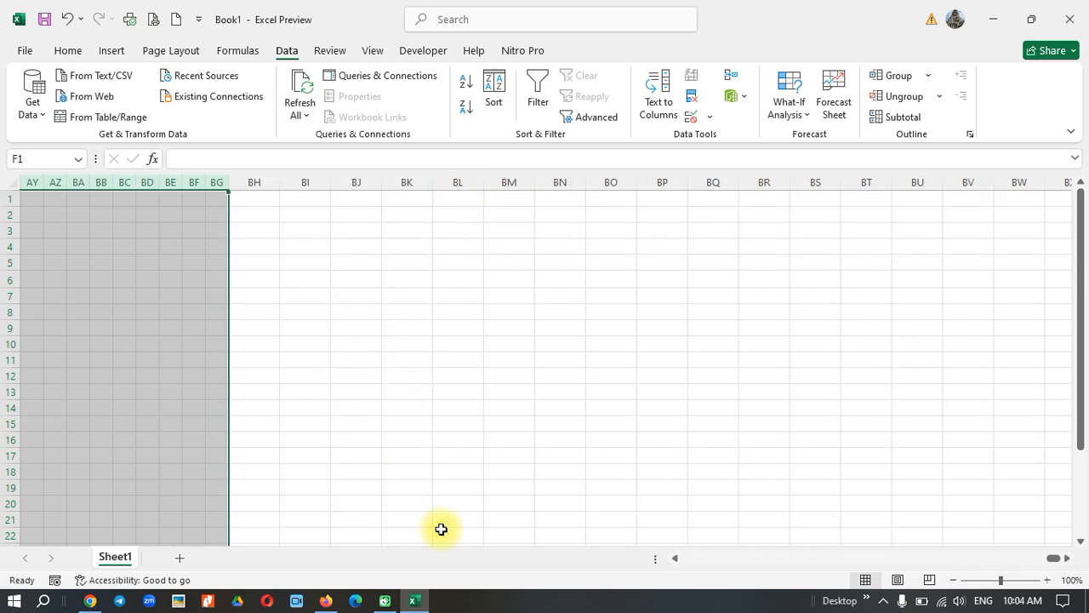
pyautogui.moveTo(1079, 412); pyautogui.dragTo(1083, 552)
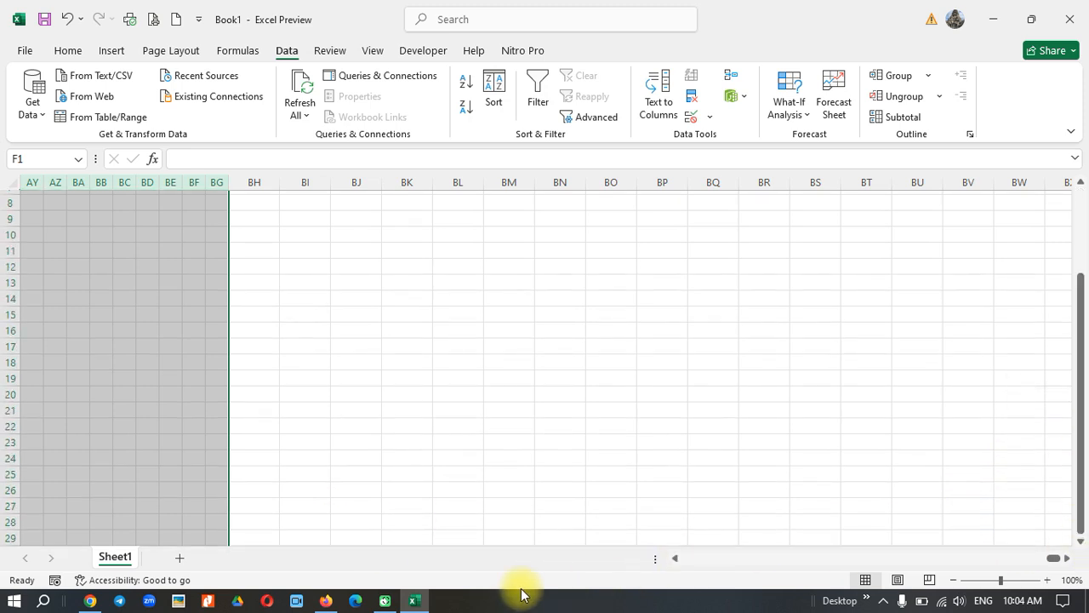
pyautogui.moveTo(678, 561); pyautogui.dragTo(676, 565)
pyautogui.scroll(1, 527, 464)
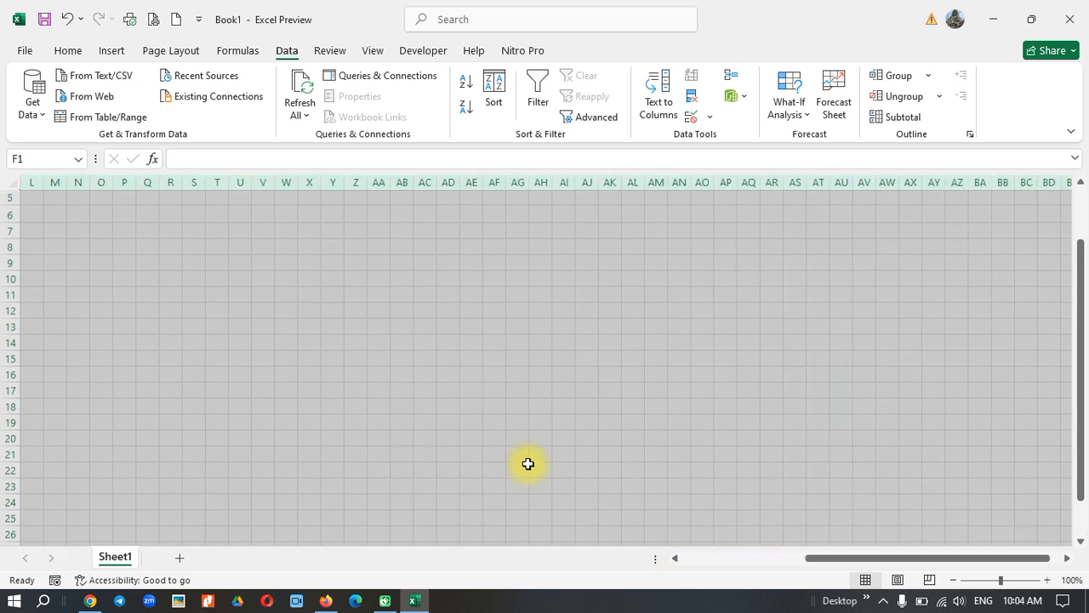
pyautogui.moveTo(812, 561); pyautogui.dragTo(655, 567)
pyautogui.scroll(2, 543, 399)
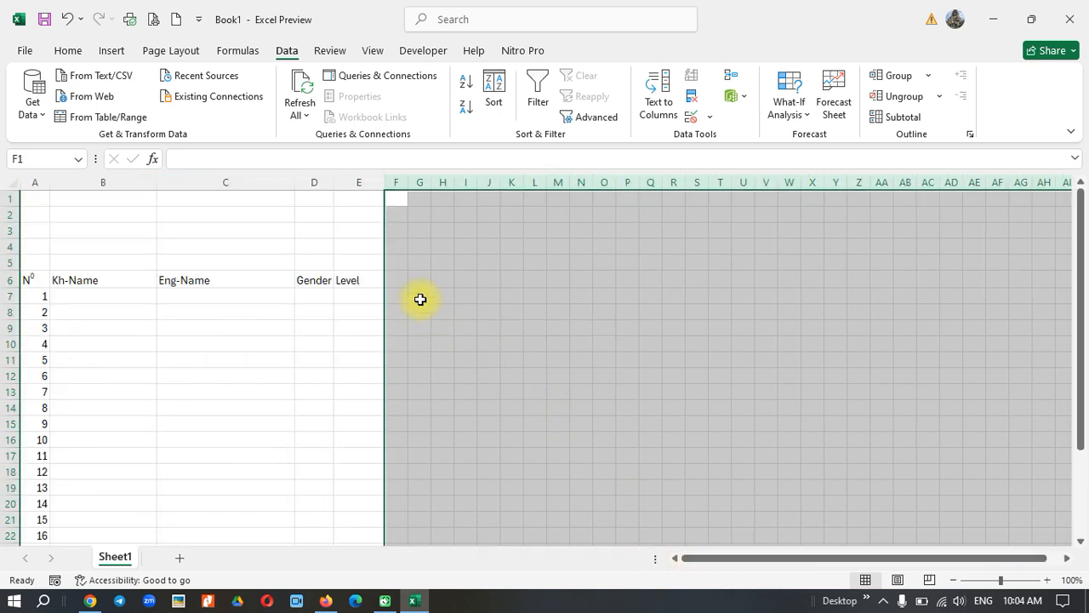
# Step: Increase the height of header row 6 and select the header cells A6:E6
pyautogui.click(393, 276)
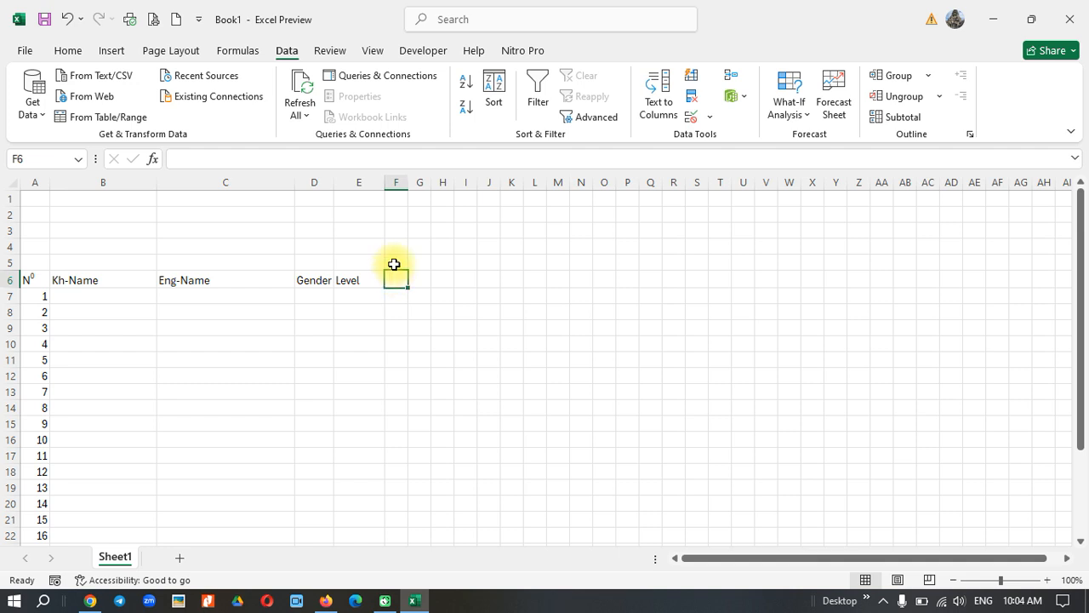
pyautogui.moveTo(15, 288); pyautogui.dragTo(17, 342)
pyautogui.moveTo(47, 304); pyautogui.dragTo(338, 321)
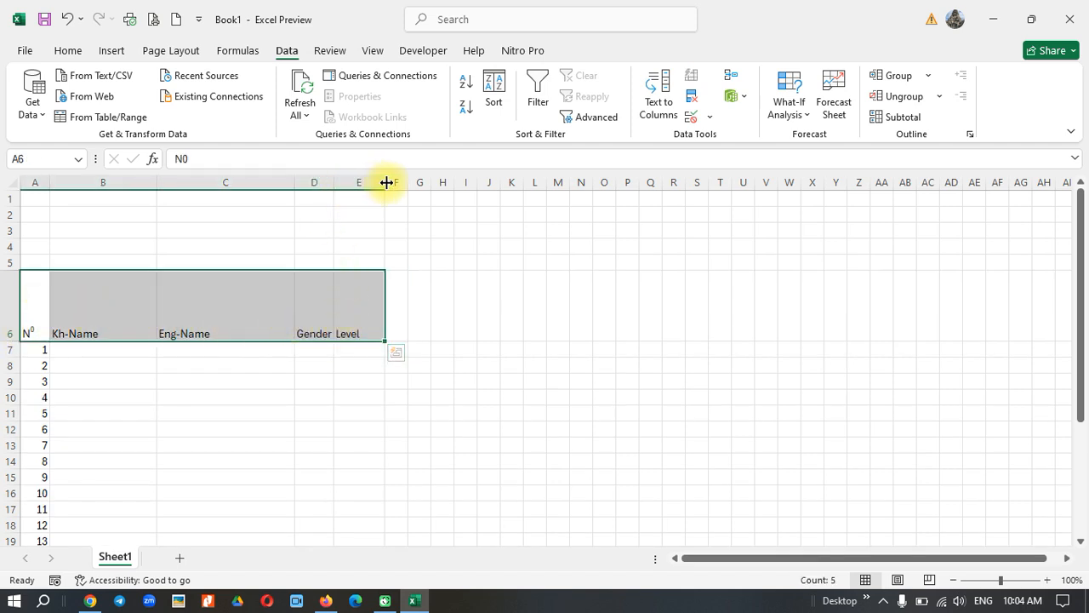
# Step: Start saving the workbook under a new name and browse to D: > Pama IS > 1.Curriculum > 4.Cambridge for GEP
pyautogui.click(36, 62)
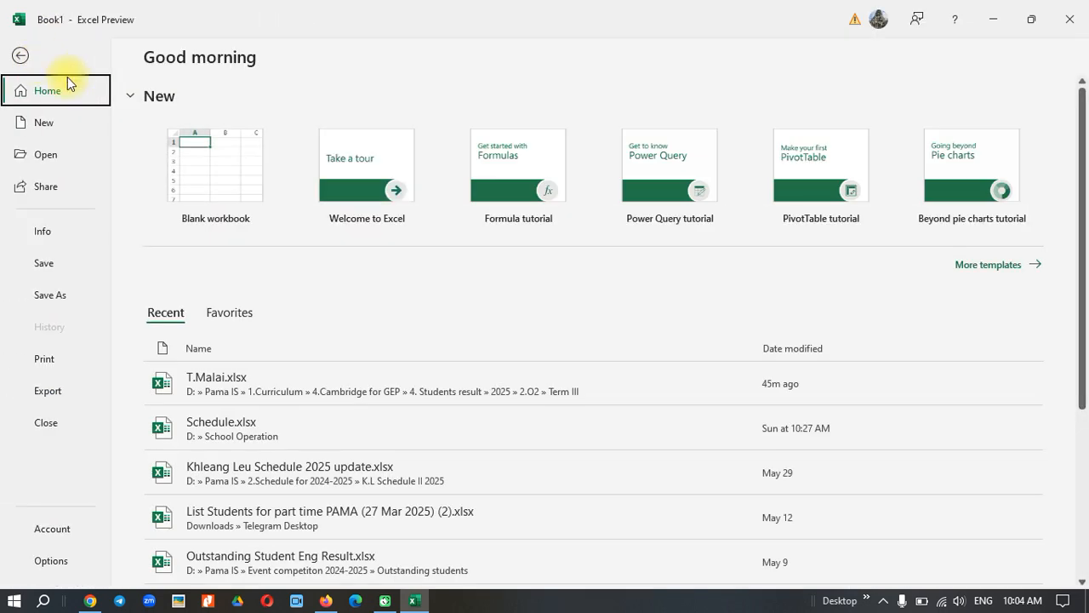
pyautogui.click(69, 297)
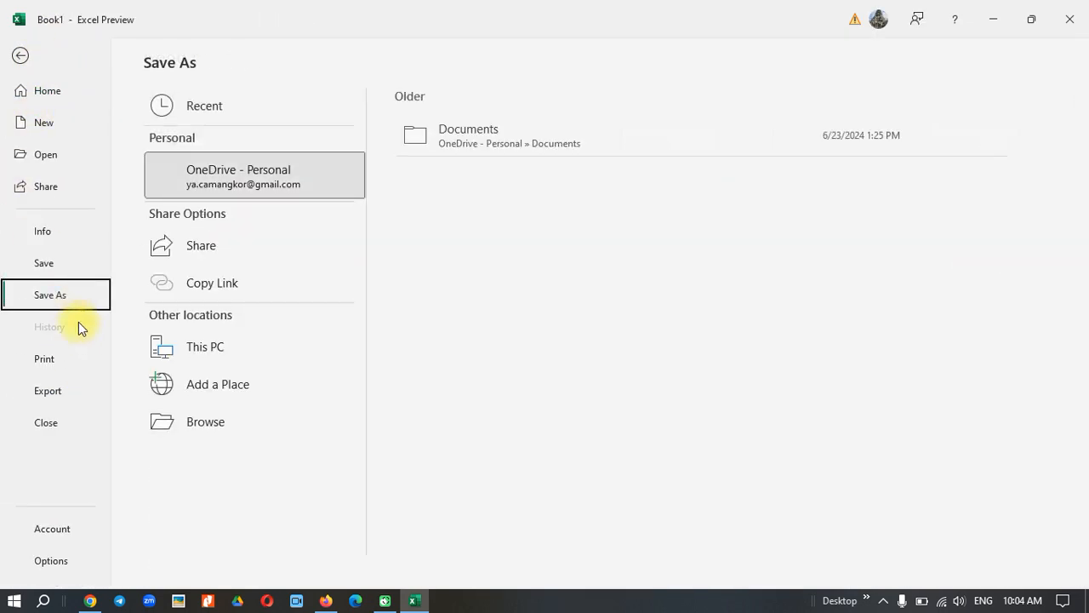
pyautogui.click(182, 414)
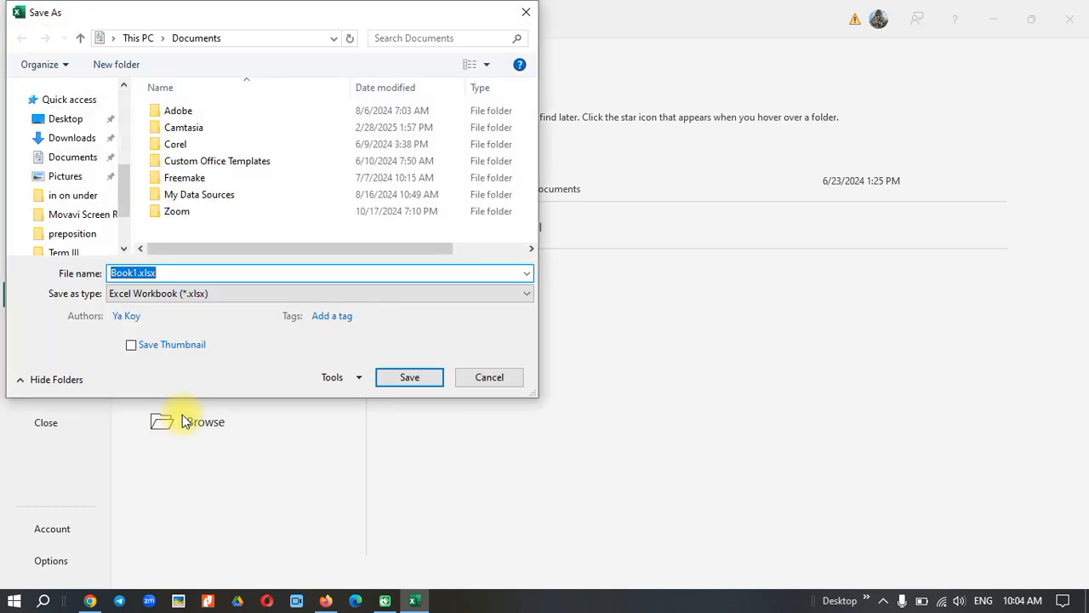
pyautogui.scroll(-2, 107, 243)
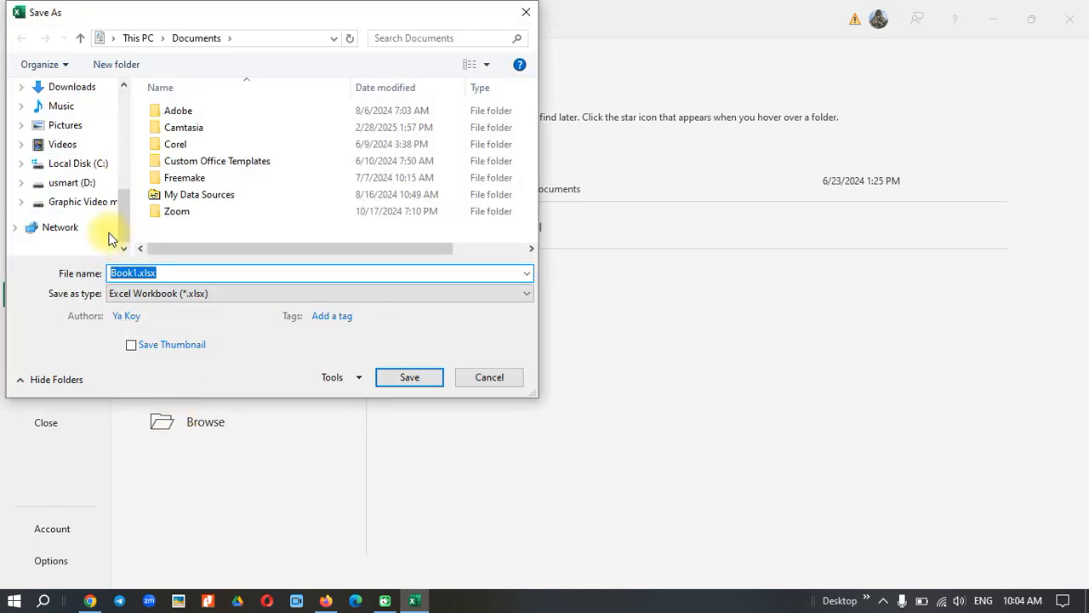
pyautogui.click(82, 182)
pyautogui.click(217, 181)
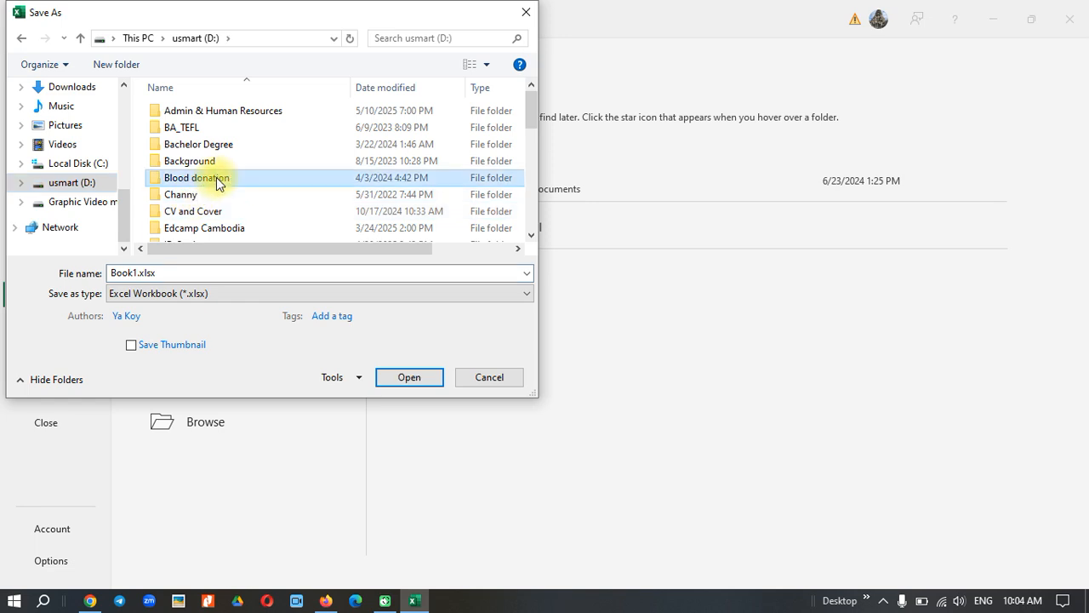
pyautogui.press('p')
pyautogui.press('Return')
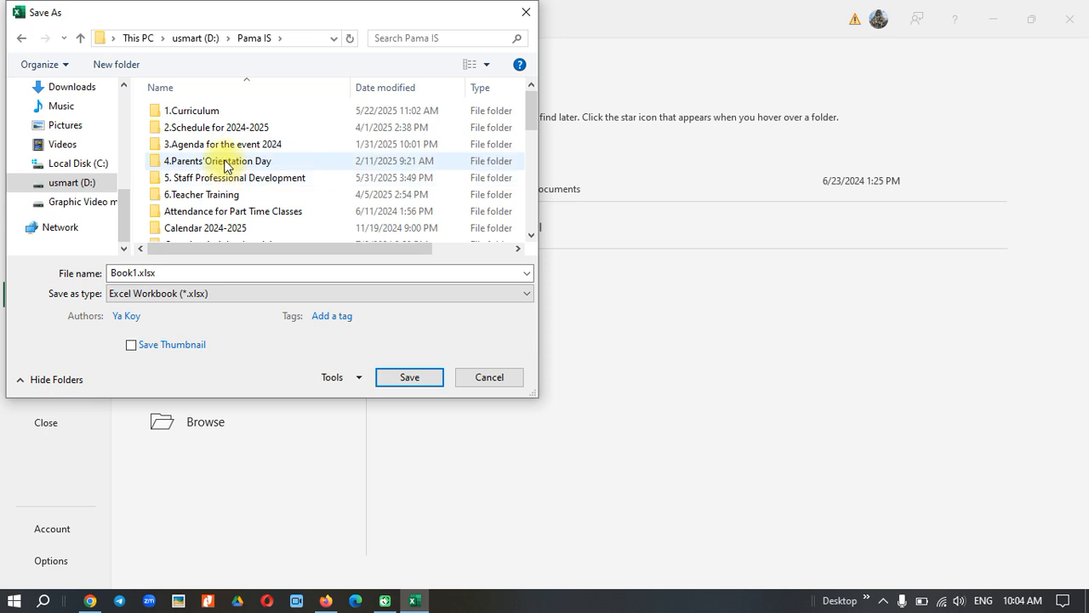
pyautogui.doubleClick(213, 110)
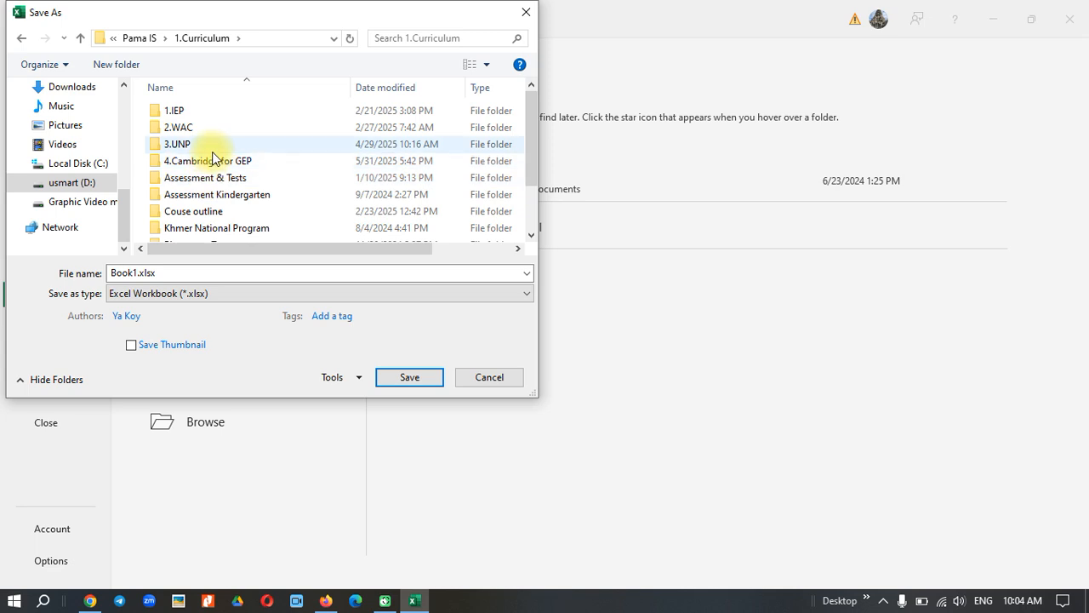
pyautogui.doubleClick(220, 162)
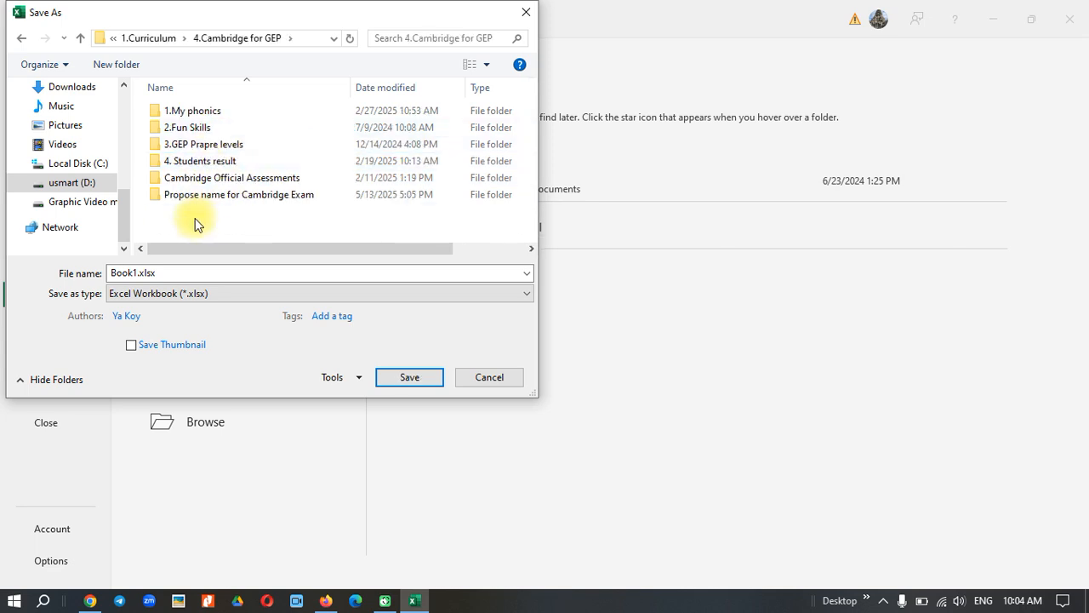
# Step: Create a folder named Calendar 2025-2026 and save the workbook inside it as GEP attendance
pyautogui.click(133, 70)
pyautogui.write('Calendar 2025-2026')
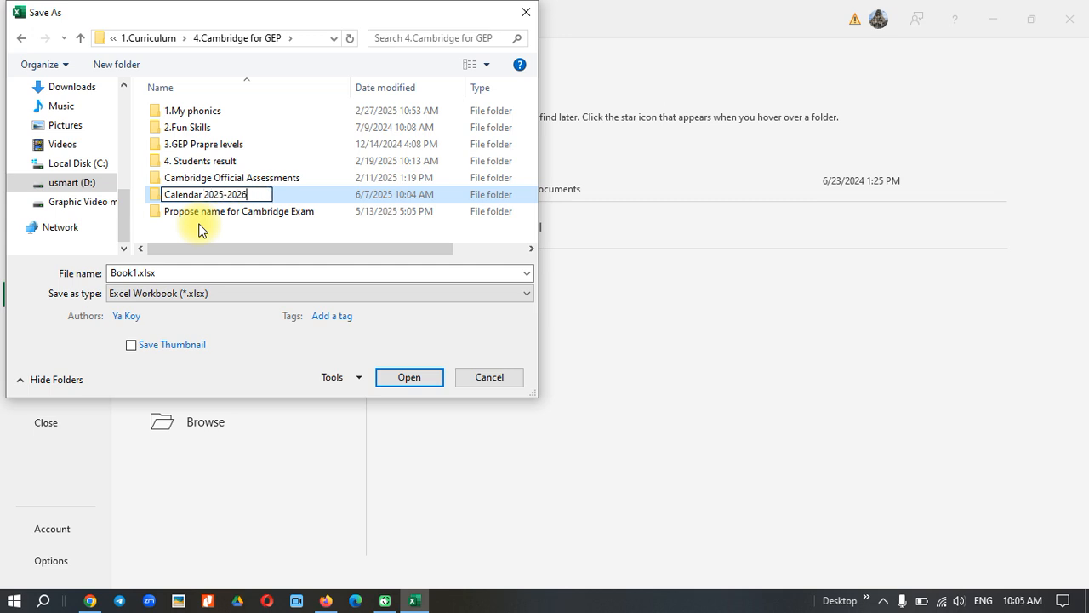
pyautogui.click(382, 377)
pyautogui.click(382, 377)
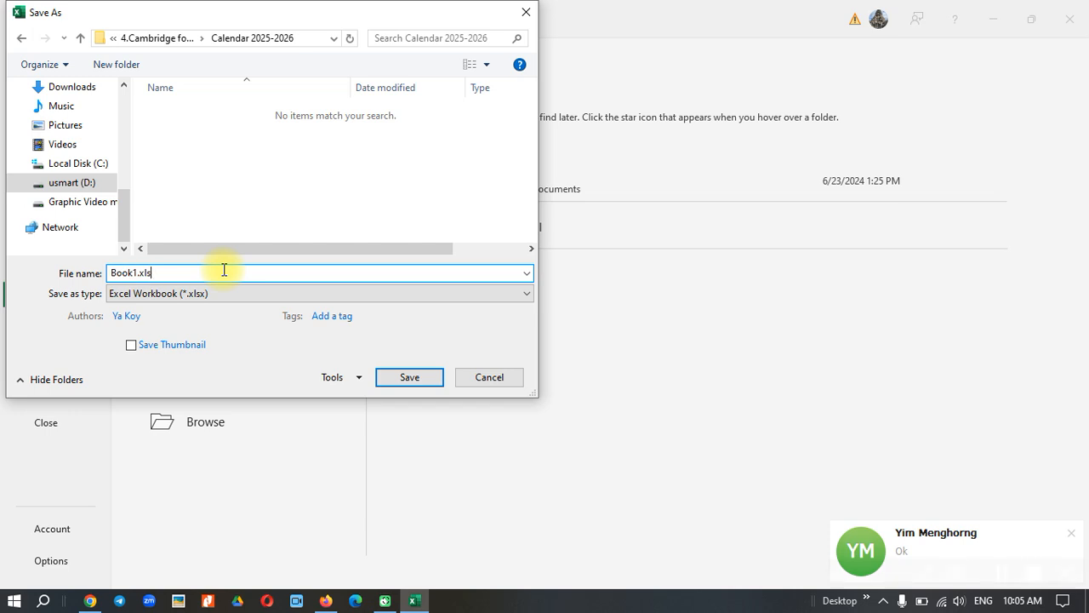
pyautogui.write('A')
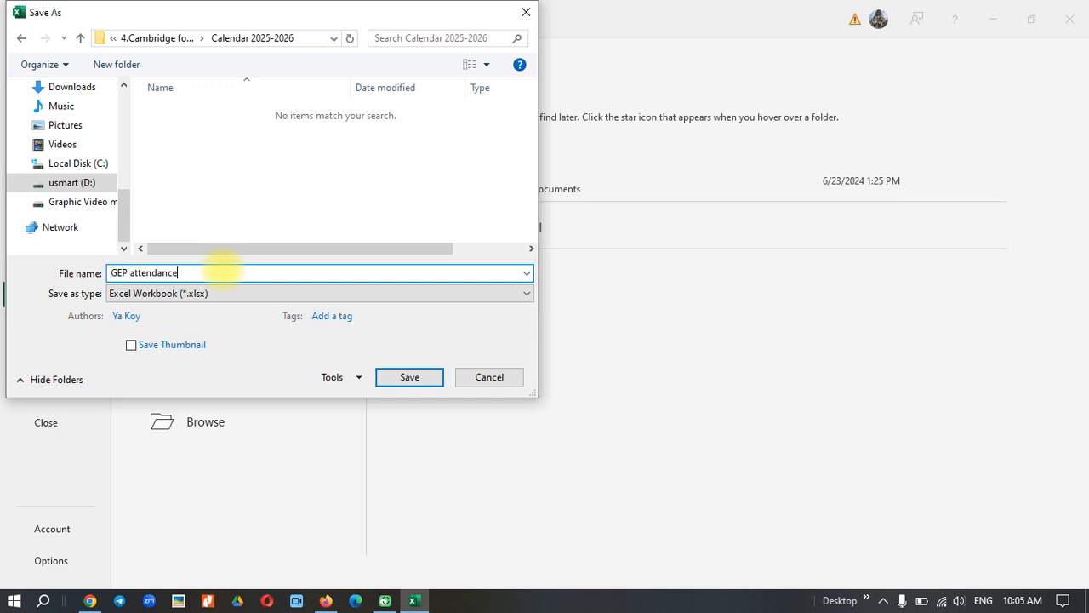
pyautogui.click(431, 382)
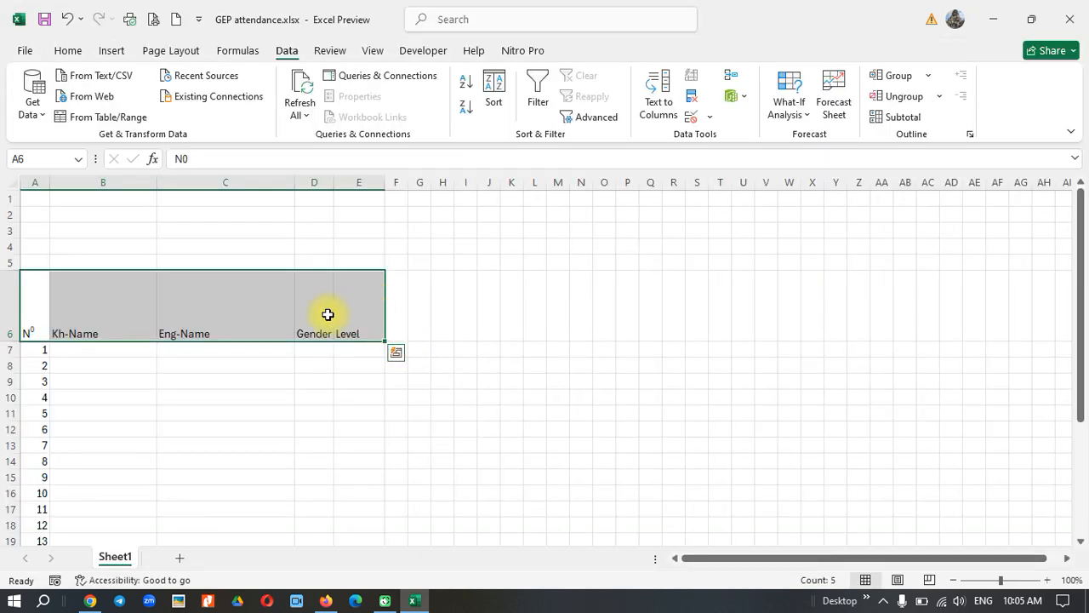
# Step: Apply All Borders to the header cells A6:E6 and slightly widen the Gender and Level columns
pyautogui.click(111, 53)
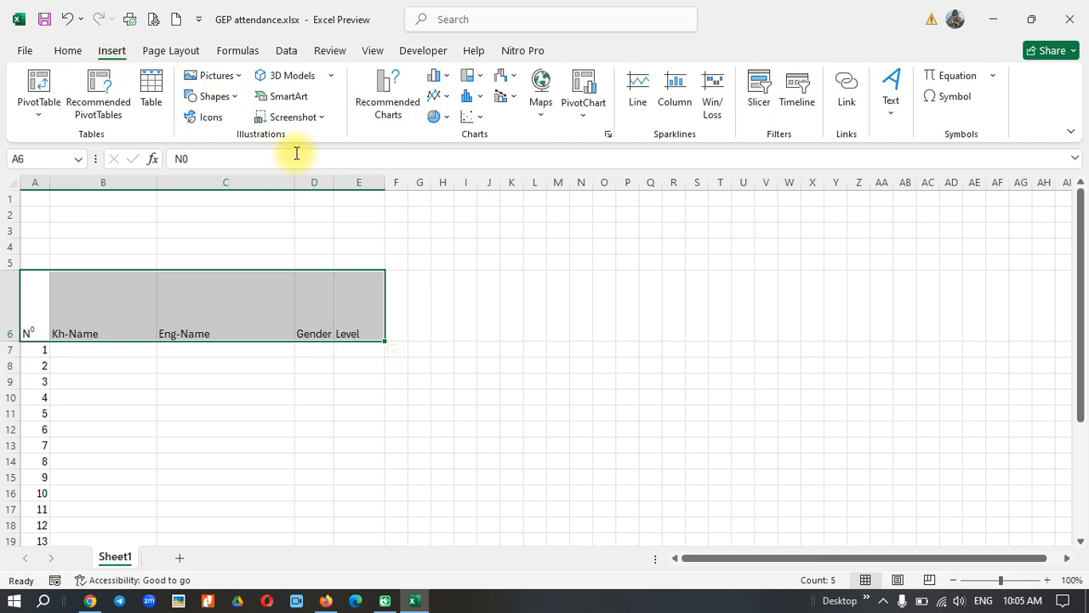
pyautogui.click(64, 51)
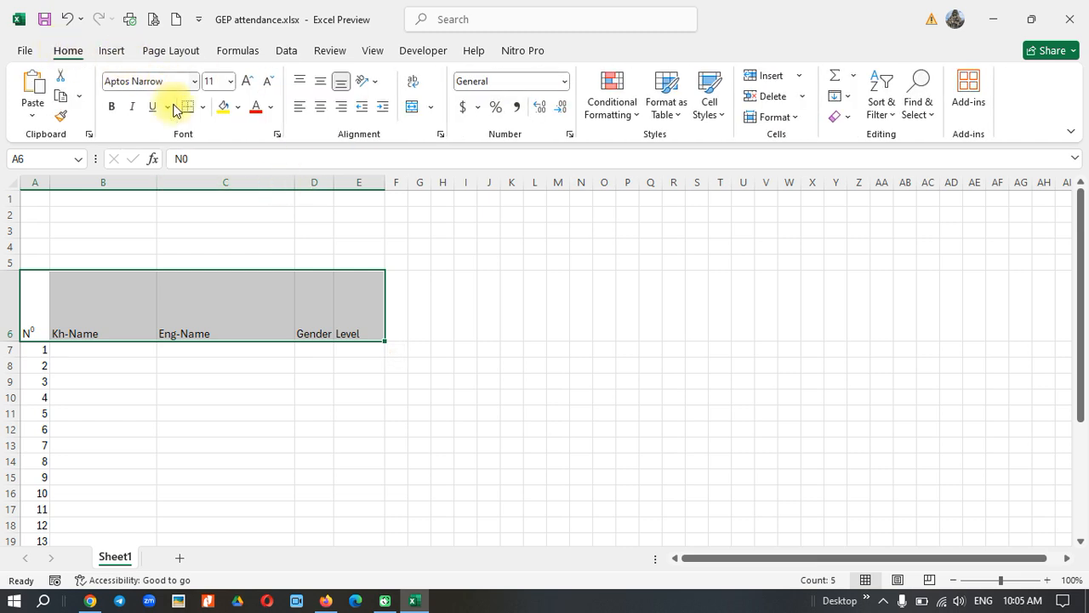
pyautogui.click(204, 114)
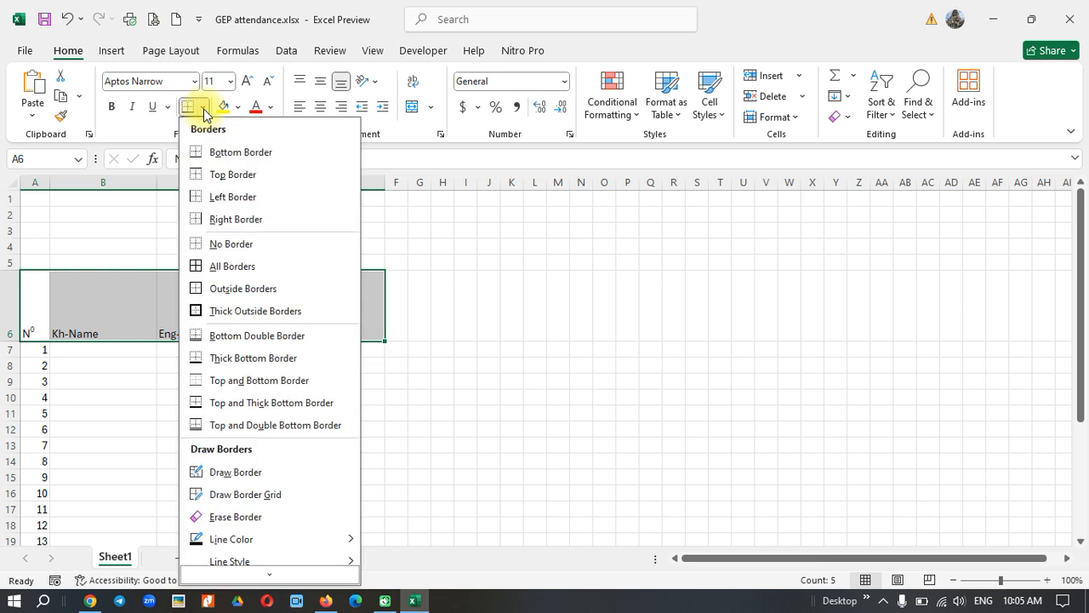
pyautogui.click(225, 263)
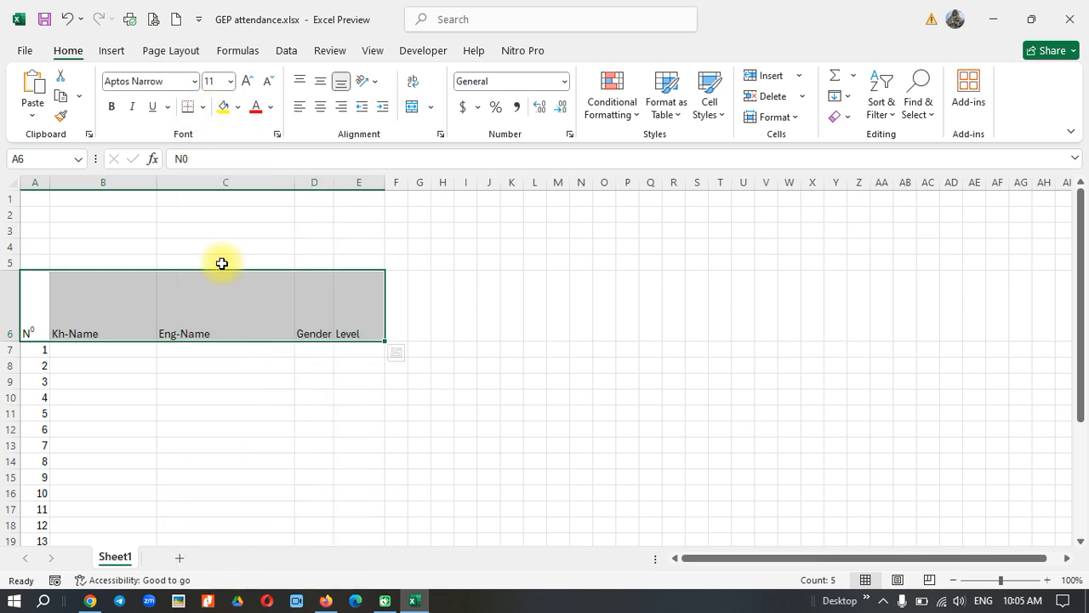
pyautogui.click(283, 304)
pyautogui.moveTo(334, 186); pyautogui.dragTo(393, 181)
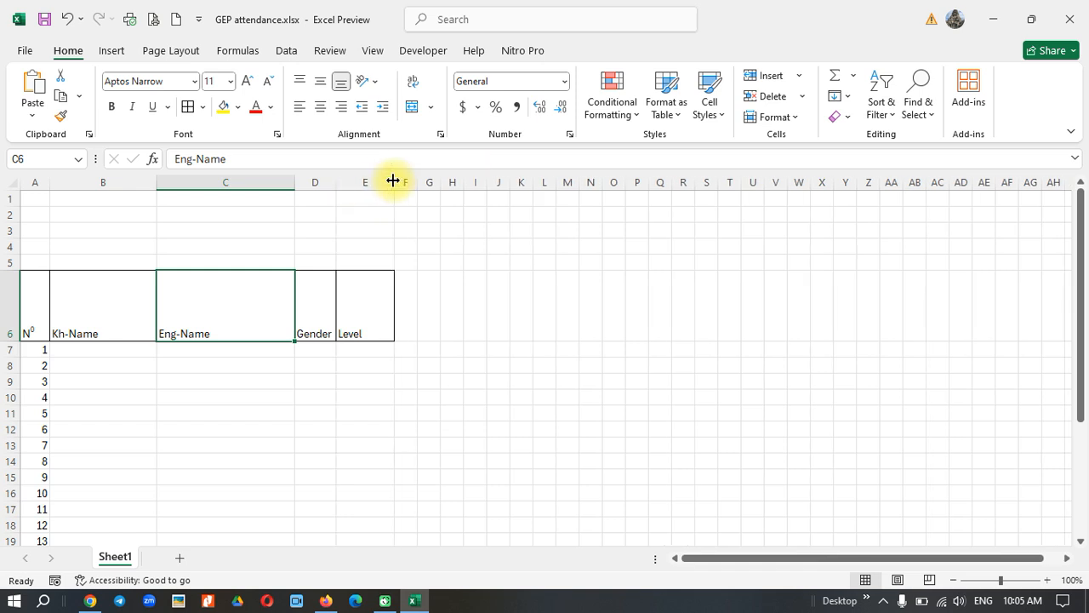
# Step: Apply All Borders to the header row cells from A6 through BG6
pyautogui.click(368, 310)
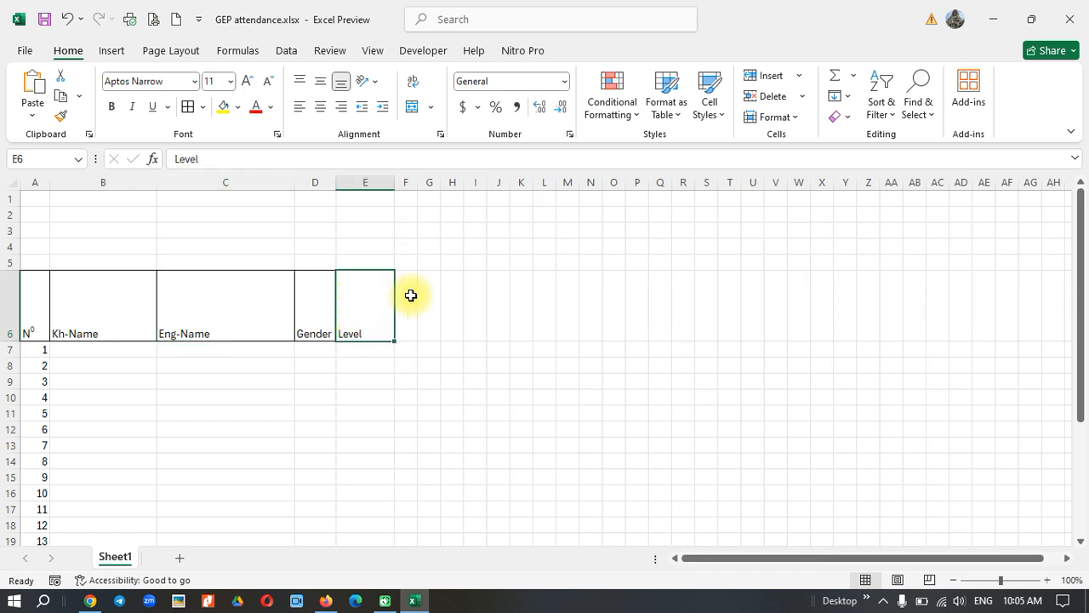
pyautogui.moveTo(39, 306); pyautogui.dragTo(793, 296)
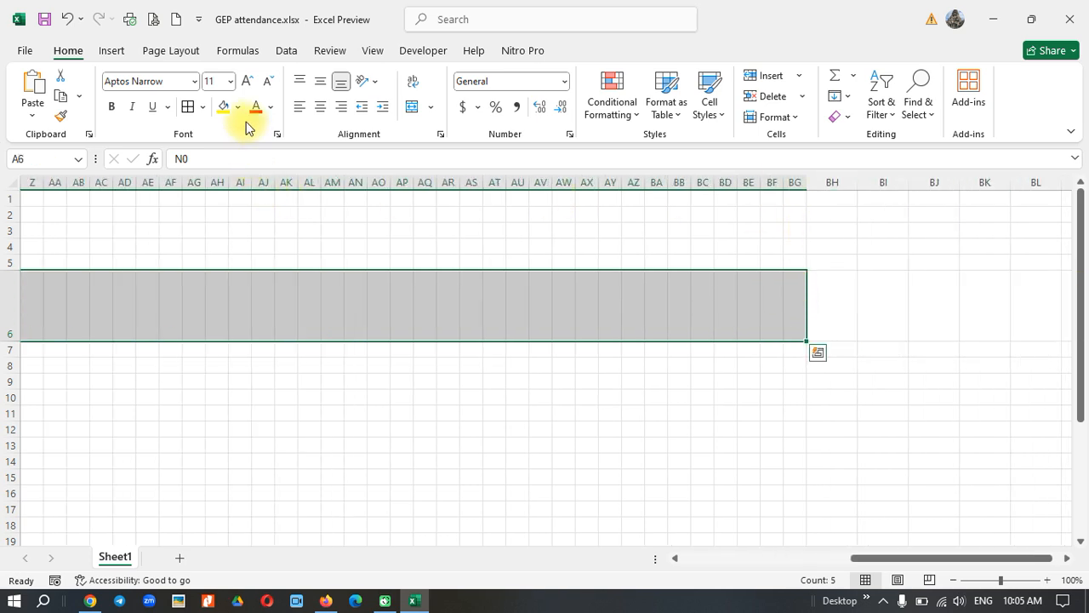
pyautogui.click(188, 107)
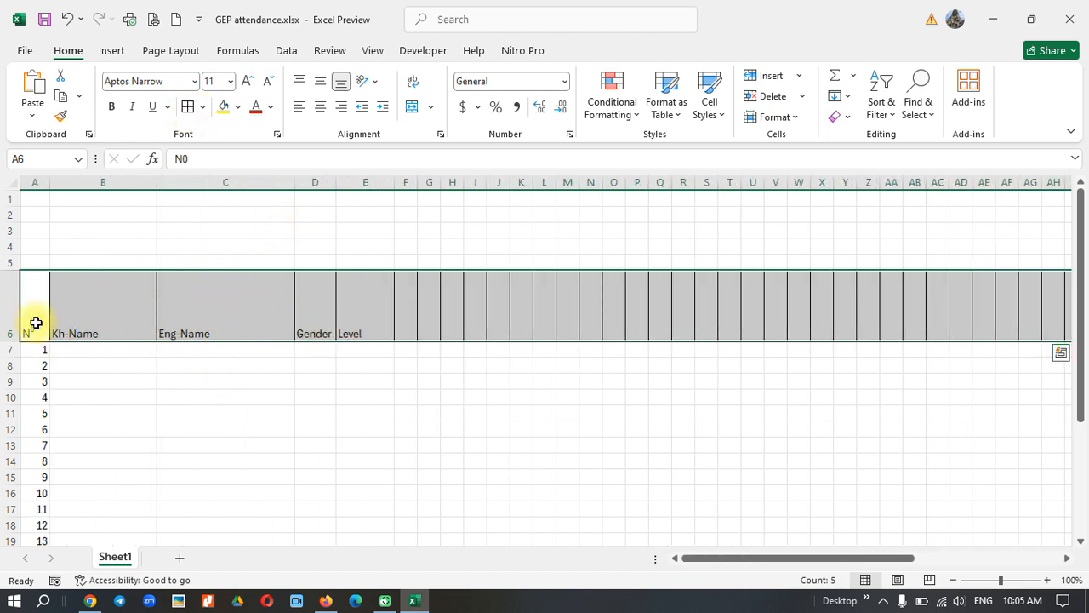
# Step: Align the header row text to the vertical middle and to the left of its cells
pyautogui.click(322, 109)
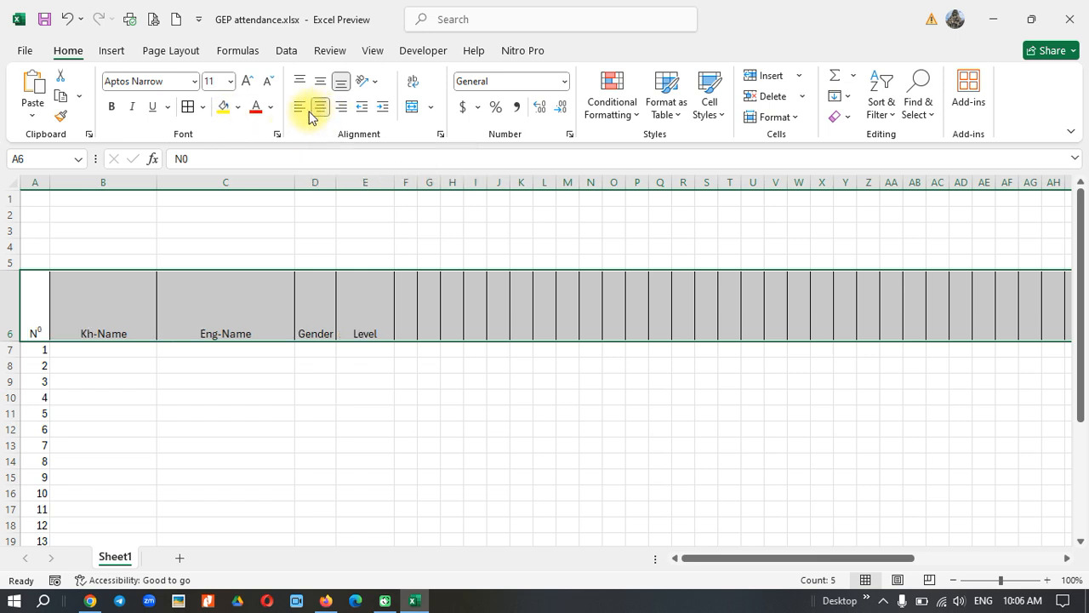
pyautogui.click(320, 82)
pyautogui.click(298, 109)
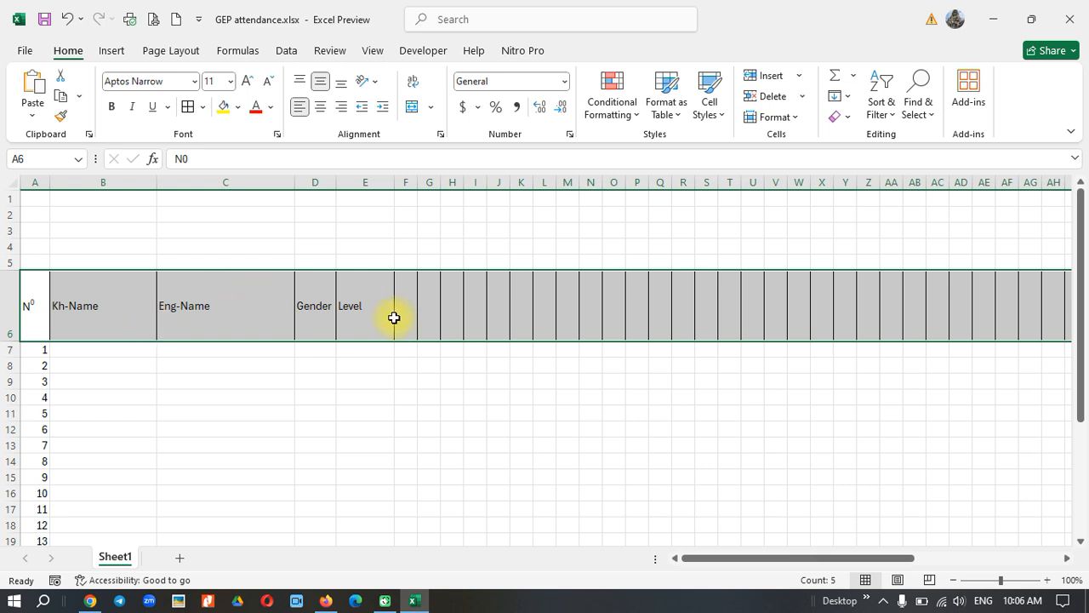
# Step: Set the header row's font color to pure blue from the standard palette of the Colors dialog
pyautogui.click(274, 107)
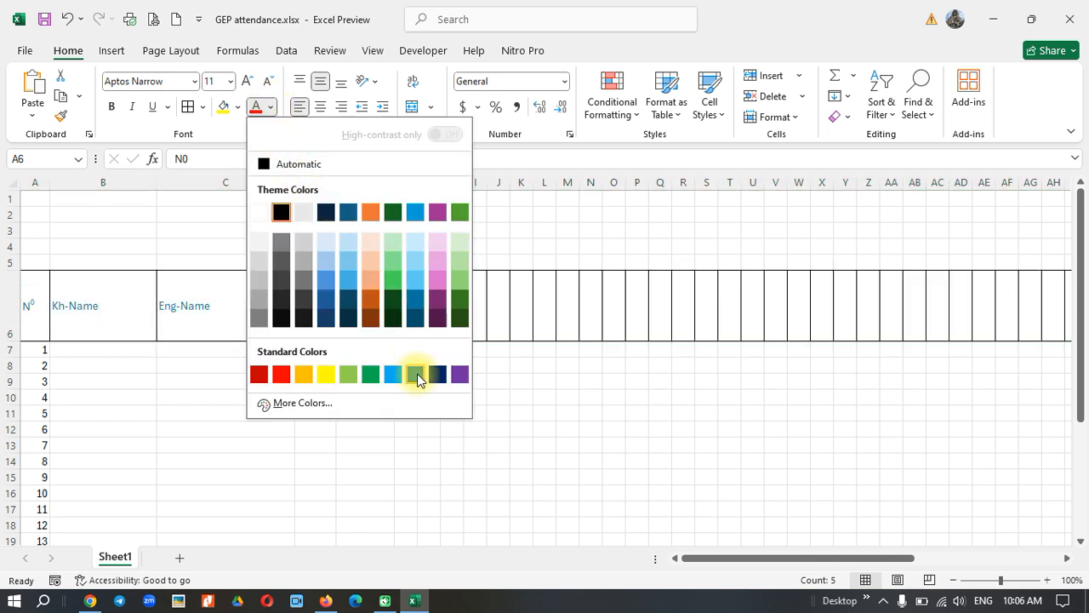
pyautogui.click(317, 404)
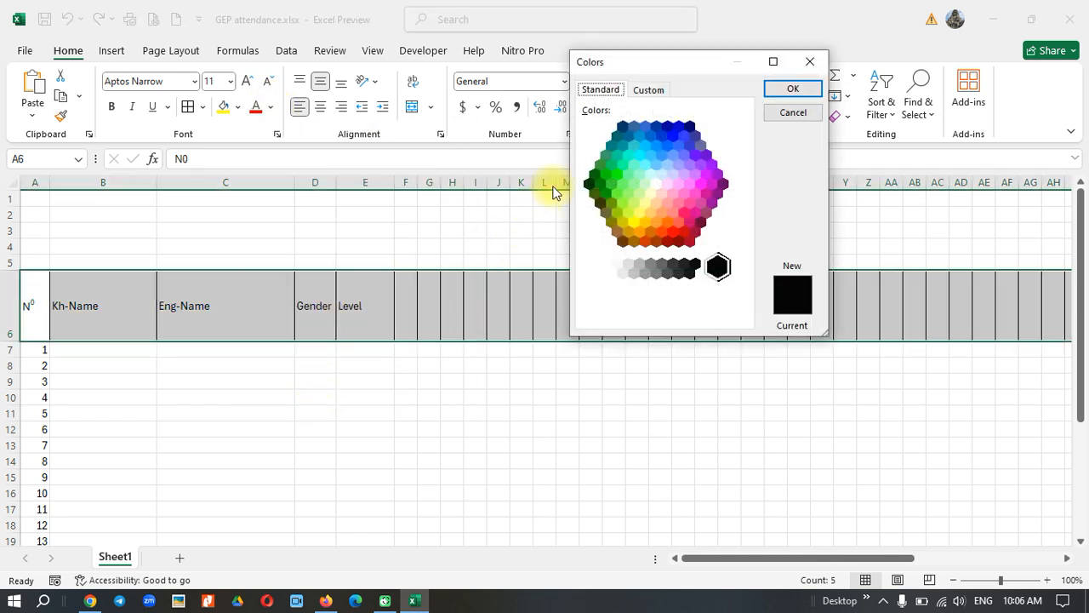
pyautogui.click(672, 135)
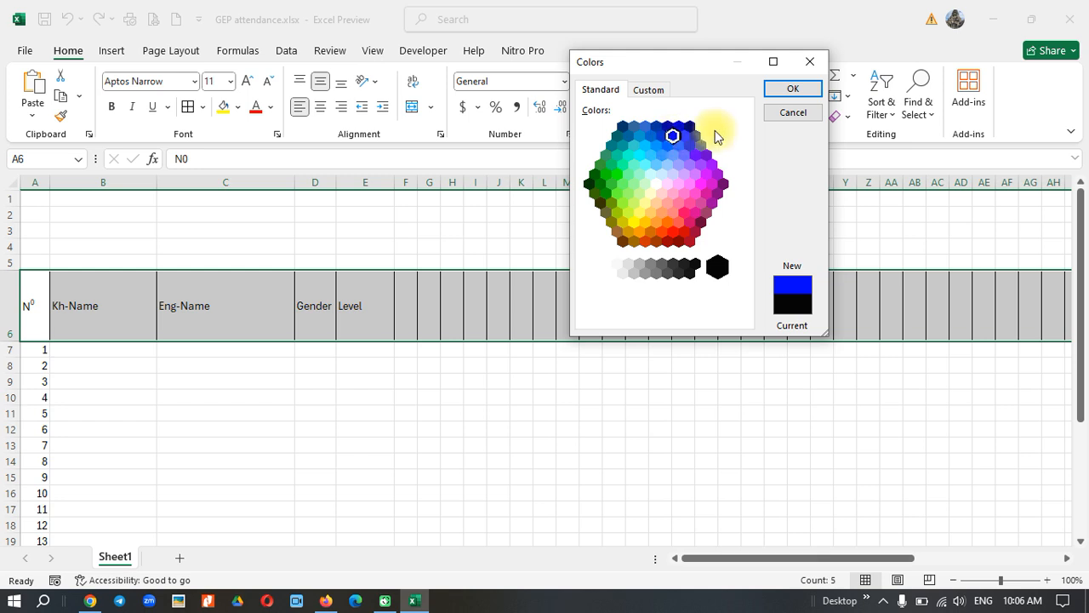
pyautogui.click(790, 90)
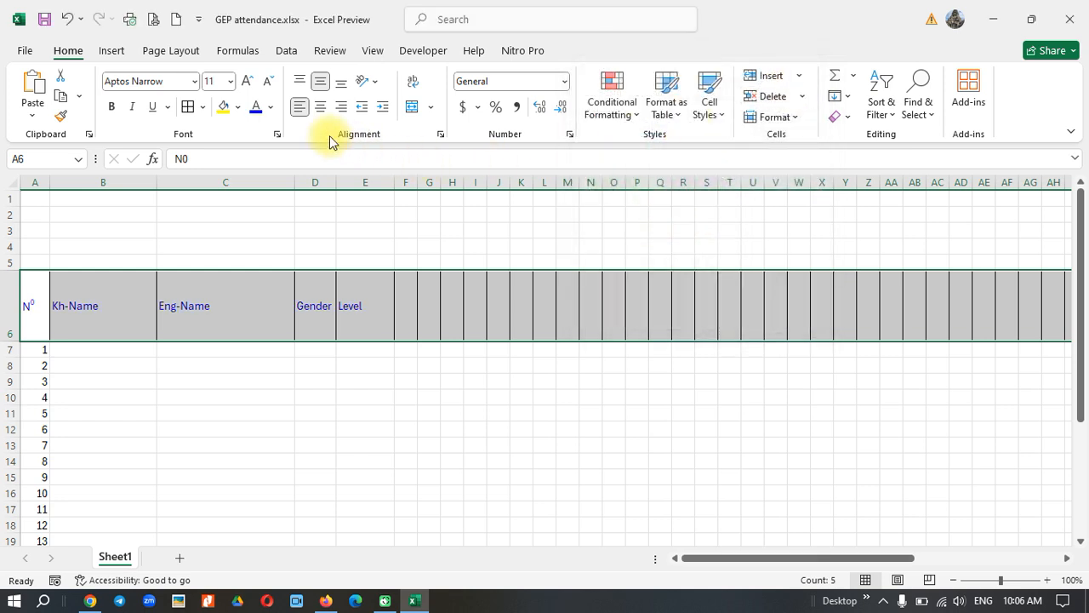
# Step: Format the header row with white text, the recently used blue as fill, and font size 12
pyautogui.click(272, 109)
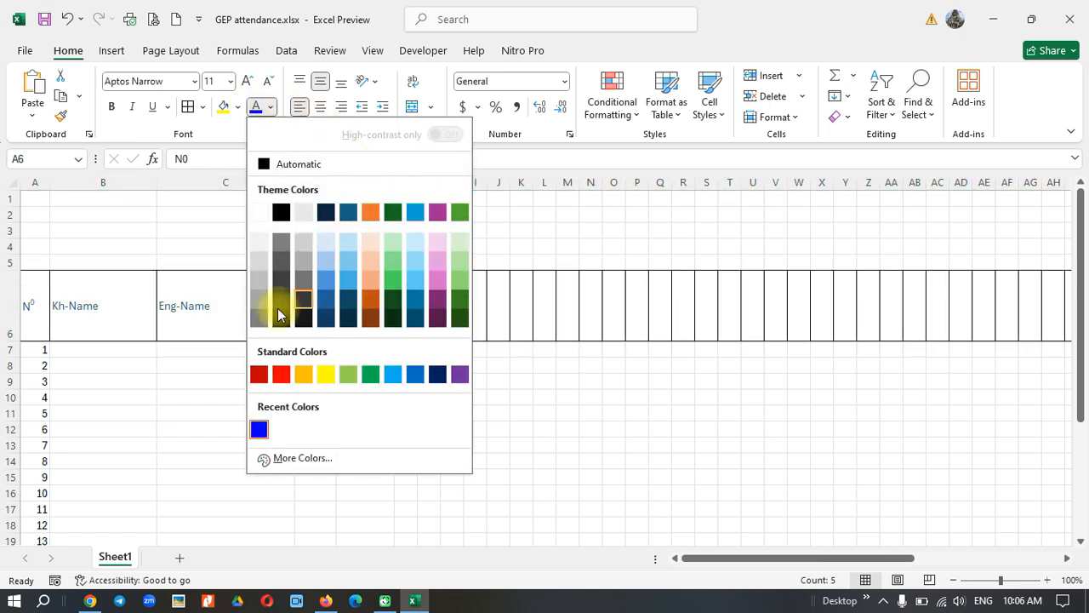
pyautogui.click(260, 214)
pyautogui.click(237, 106)
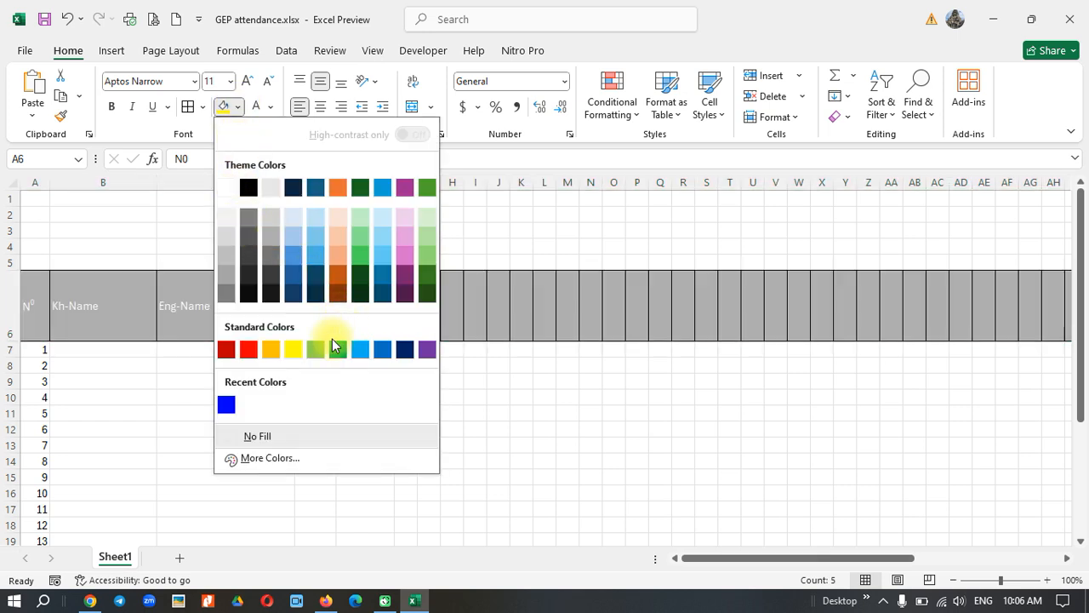
pyautogui.click(226, 405)
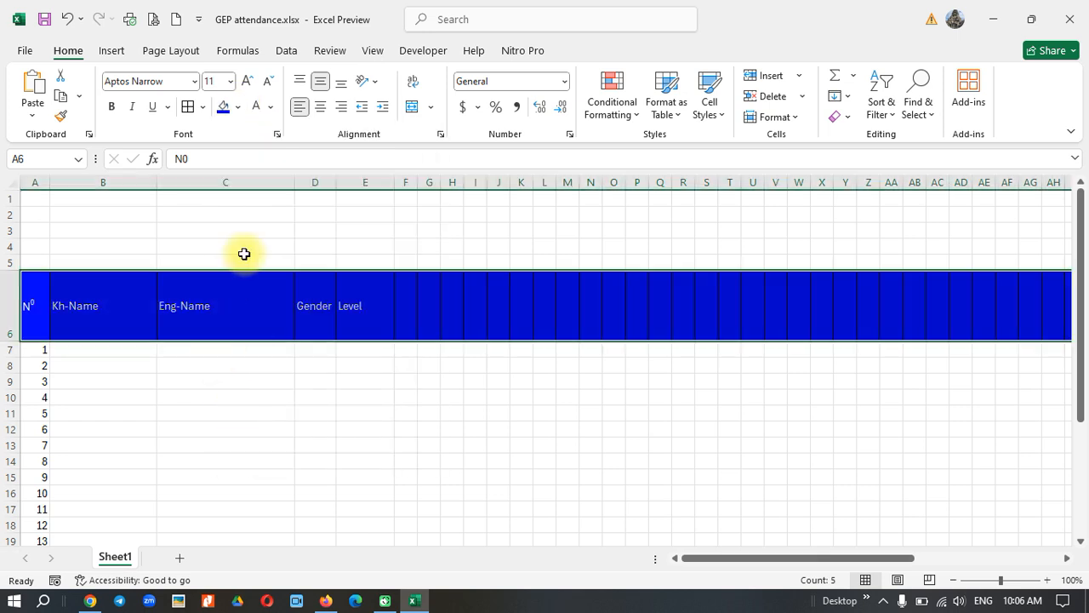
pyautogui.click(246, 84)
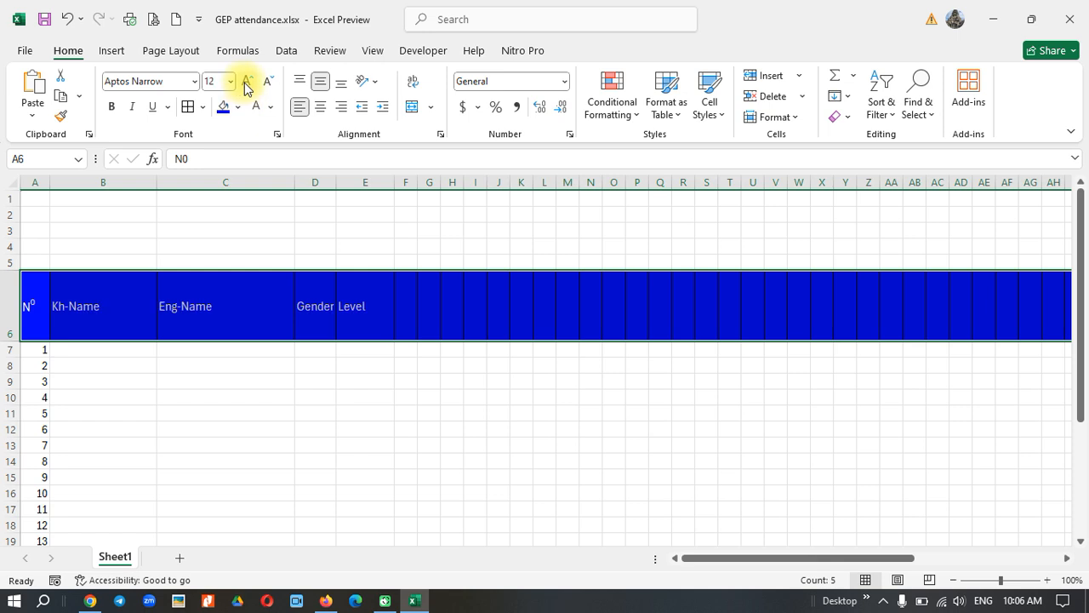
pyautogui.click(403, 306)
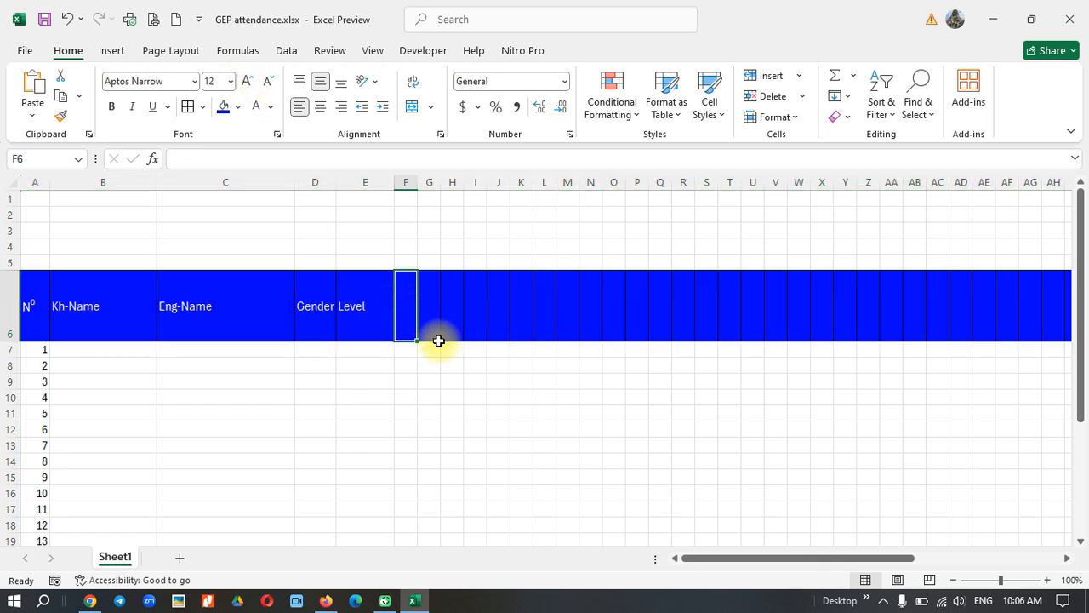
# Step: Switch to the existing attendance sheet in Chrome, check its last date column, and view August 2025 in the system calendar
pyautogui.click(91, 600)
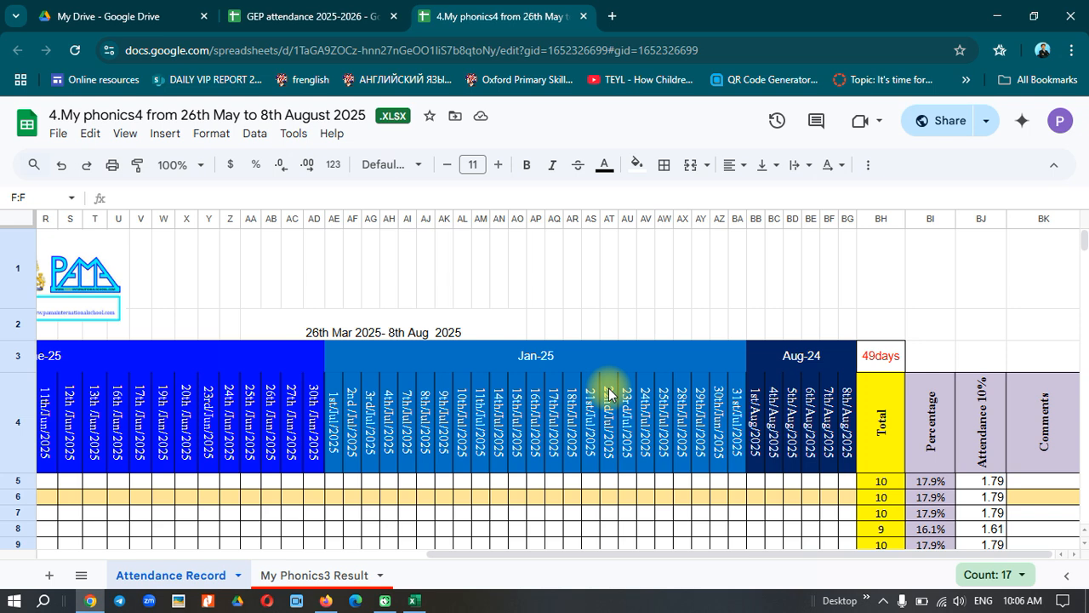
pyautogui.click(851, 439)
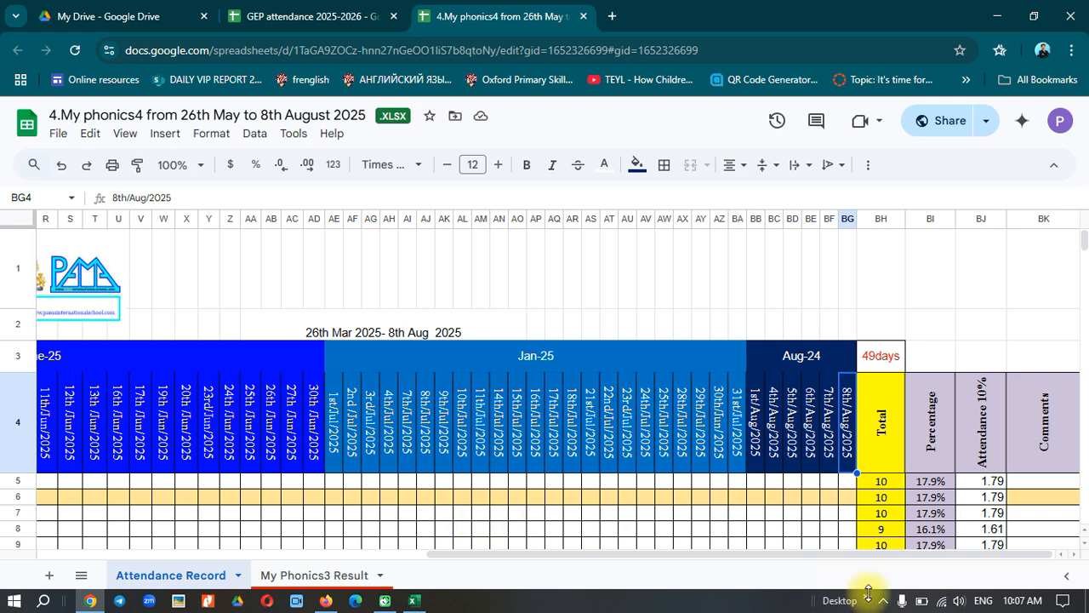
pyautogui.click(1017, 601)
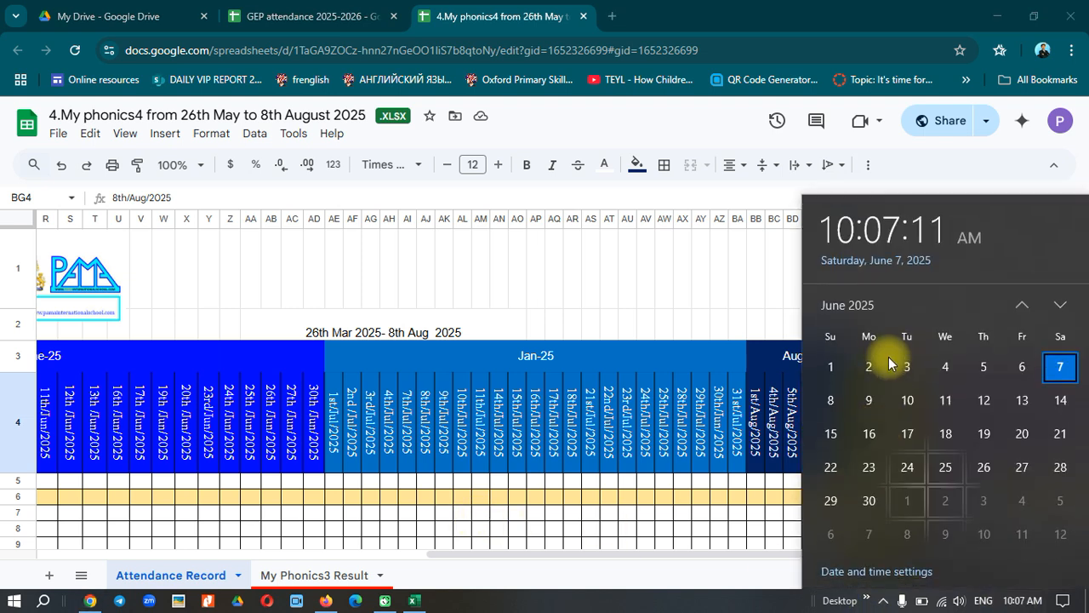
pyautogui.click(1061, 305)
pyautogui.click(1061, 306)
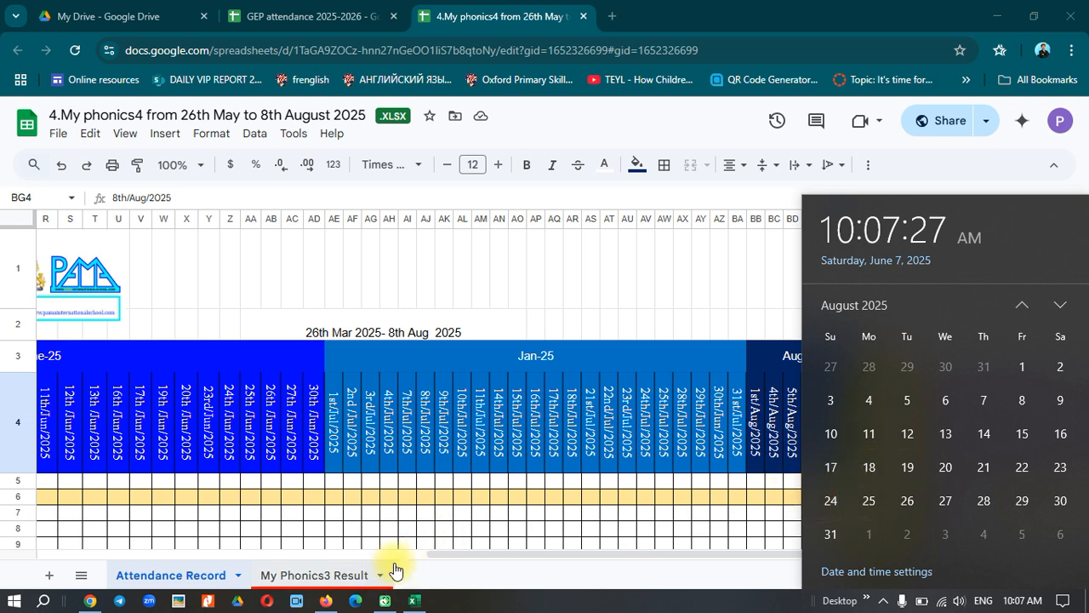
# Step: Return to the GEP attendance workbook in Excel and enter the date 8/18/25 in cell F6
pyautogui.click(414, 600)
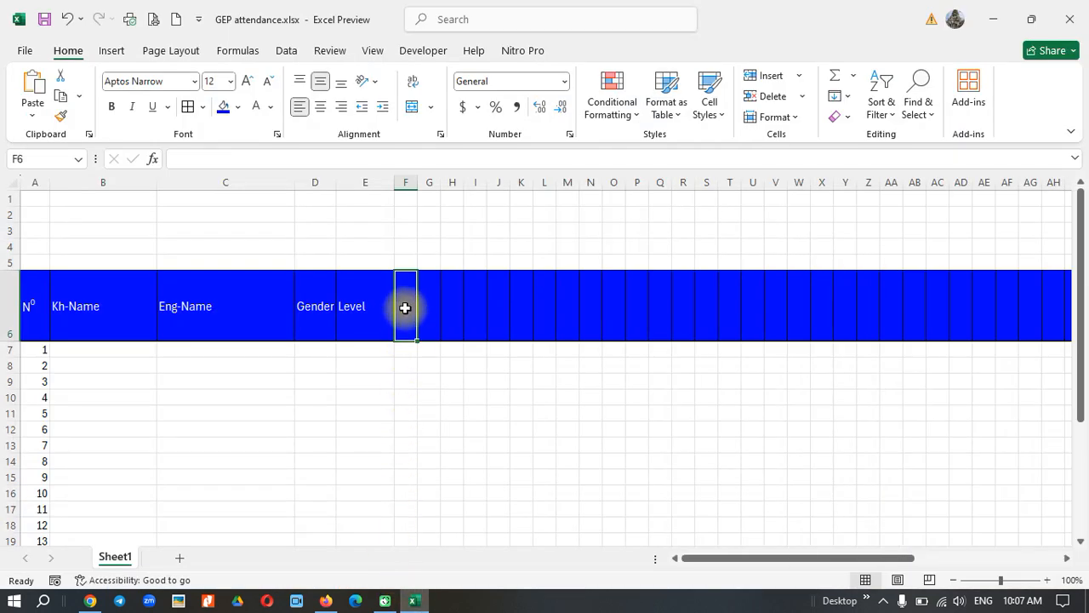
pyautogui.write('8')
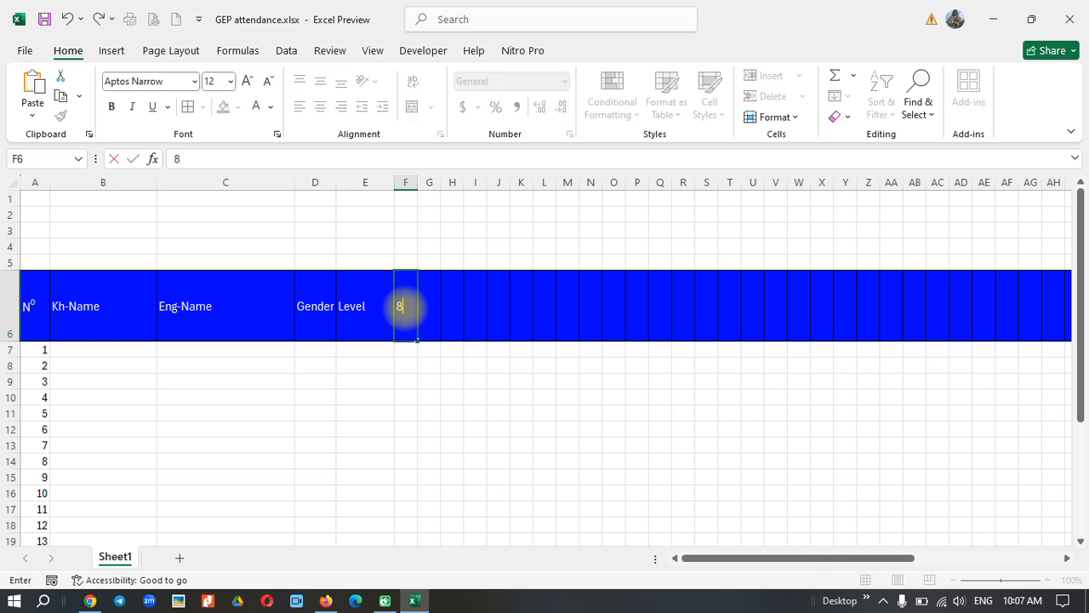
pyautogui.write('/18/25')
pyautogui.press('Return')
# Step: Apply the custom number format mm/ddd/yyyy to the date in F6
pyautogui.click(405, 308)
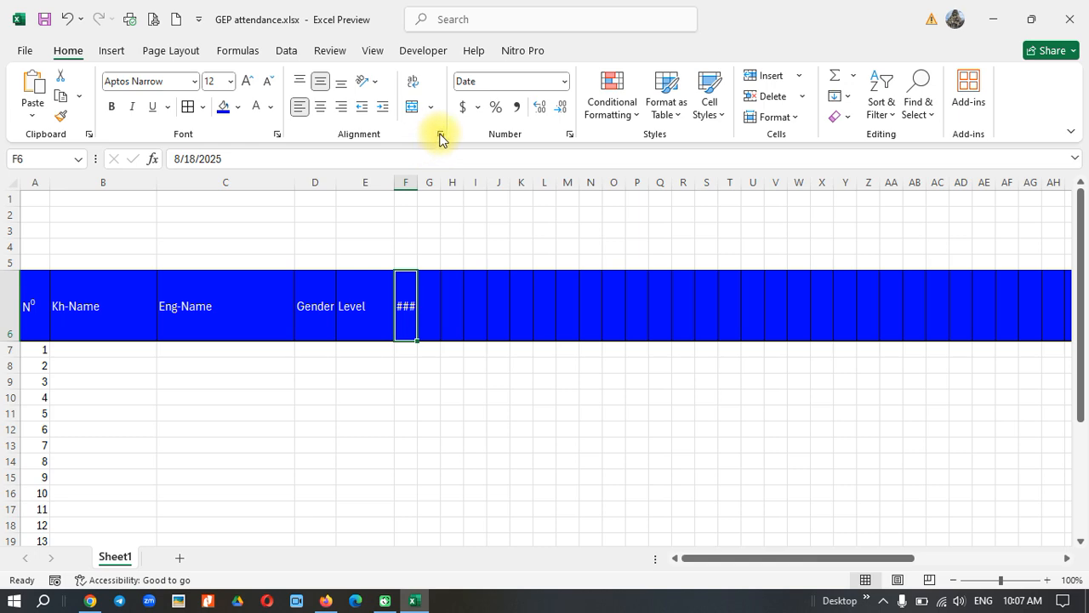
pyautogui.click(569, 134)
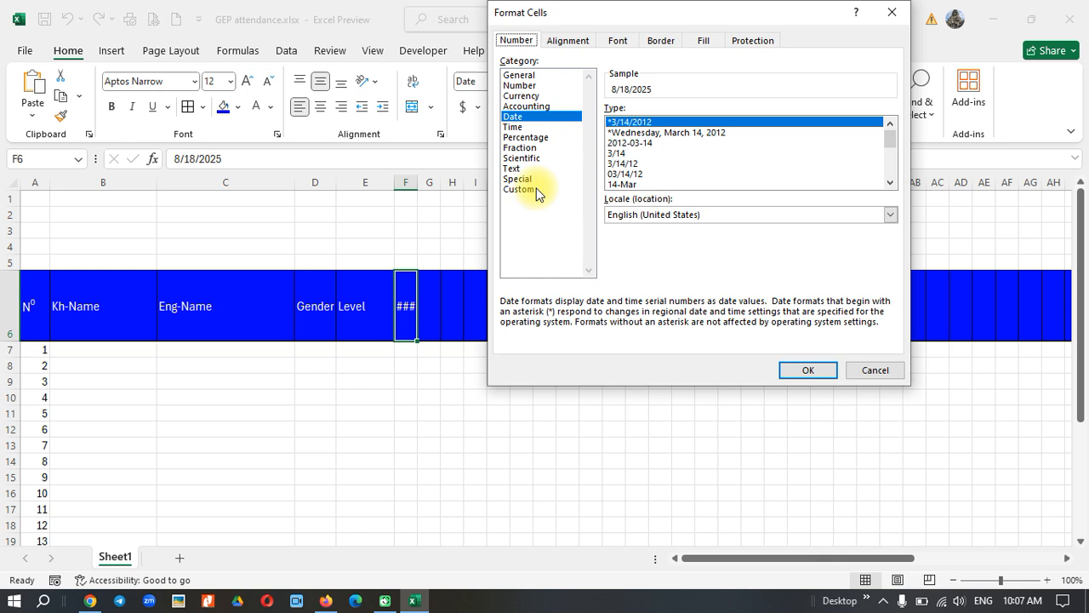
pyautogui.click(520, 188)
pyautogui.click(654, 123)
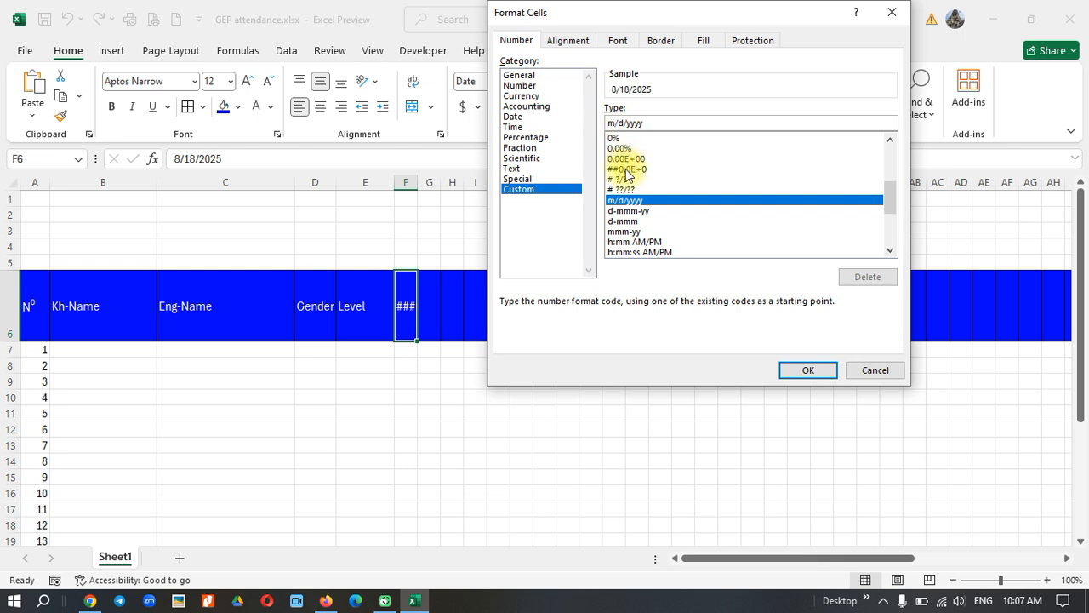
pyautogui.write('m/')
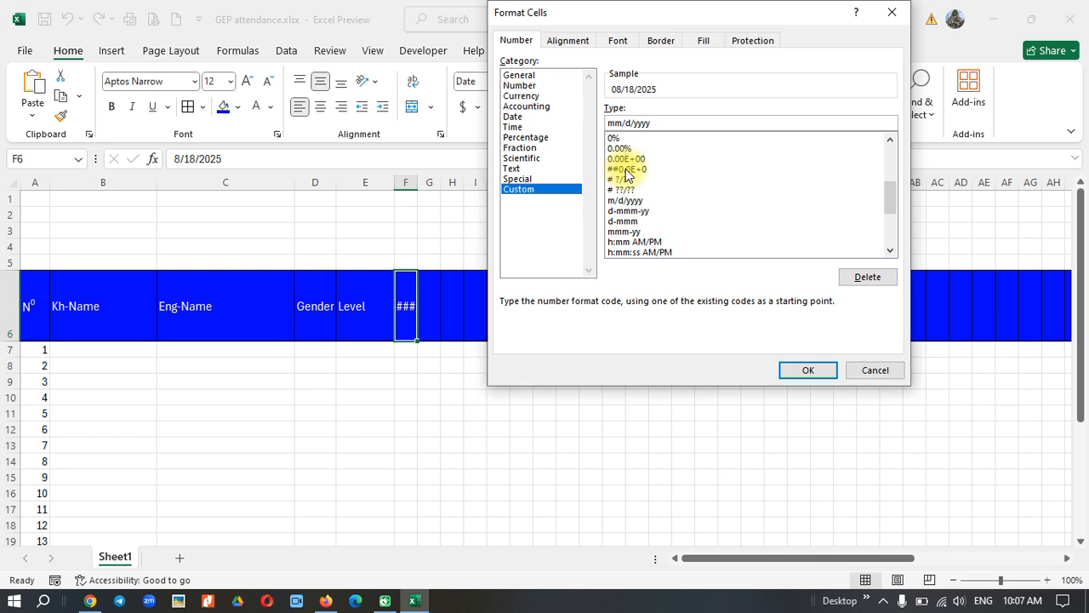
pyautogui.write('dd')
pyautogui.click(619, 123)
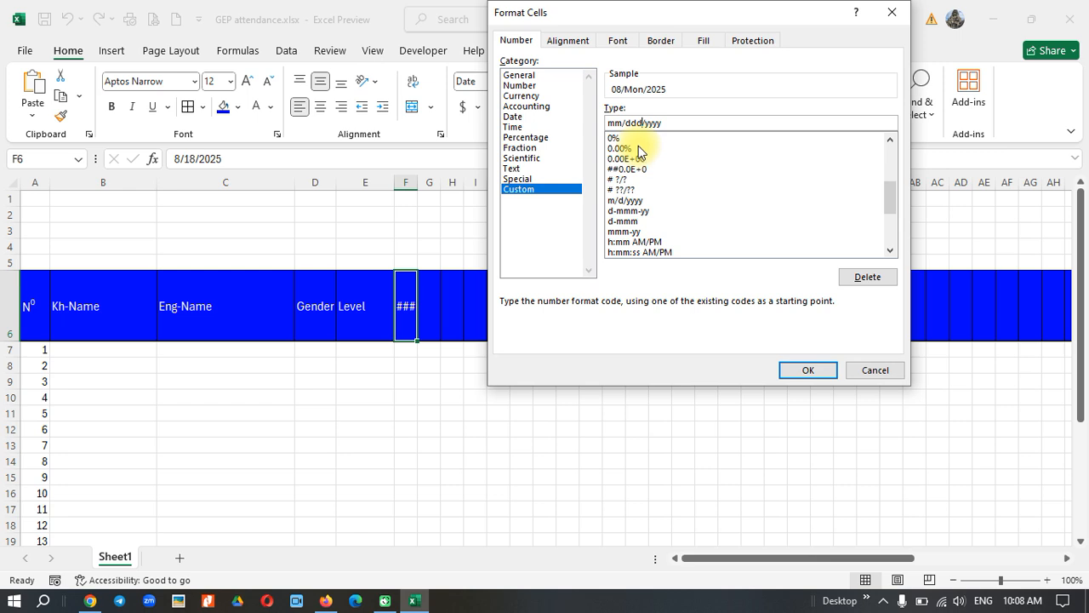
pyautogui.click(625, 122)
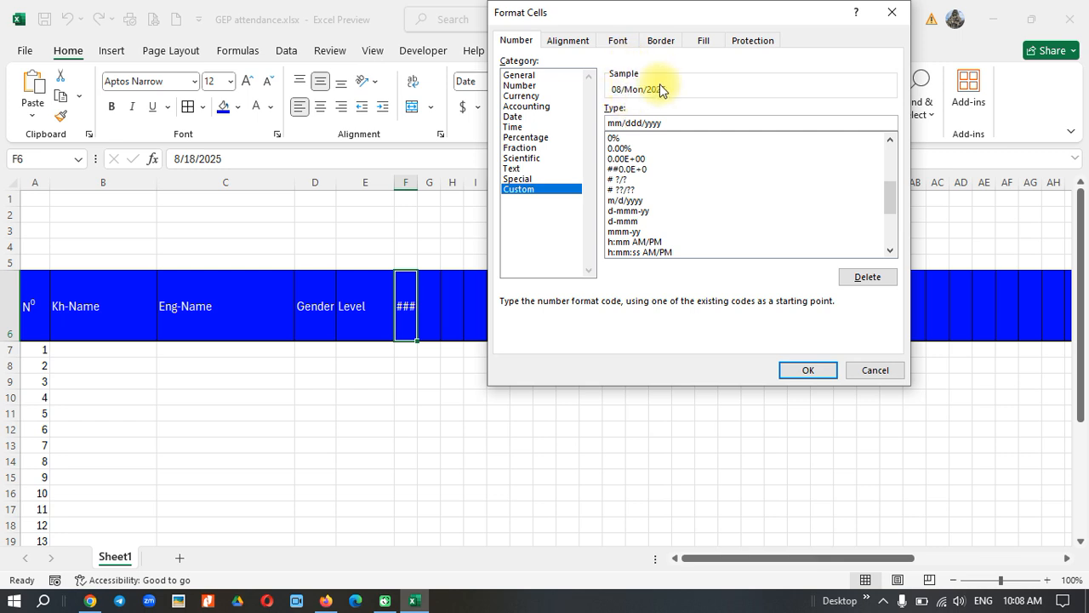
pyautogui.click(807, 372)
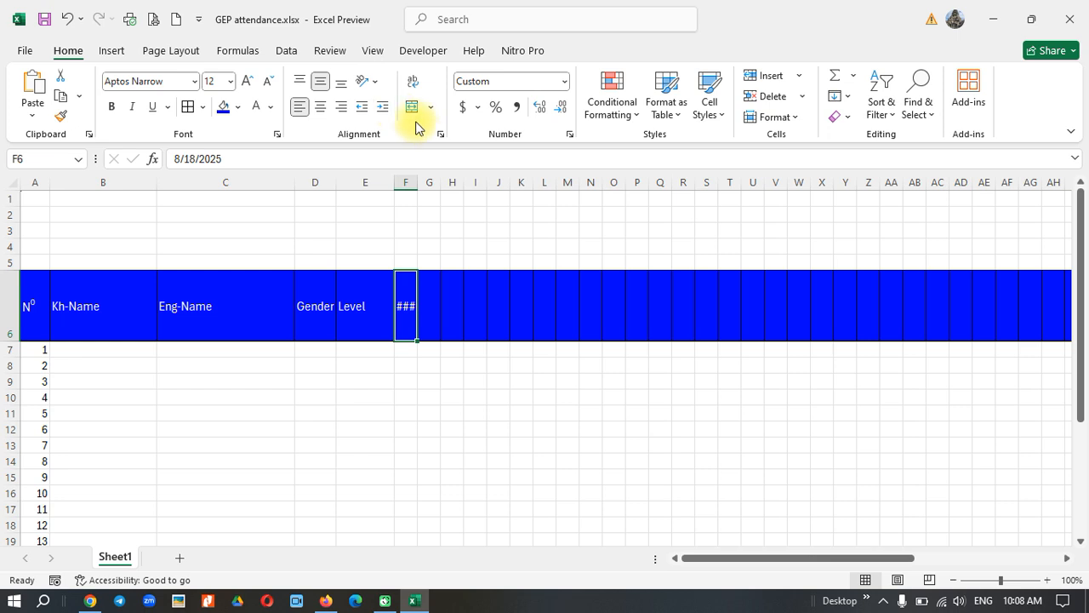
# Step: Rotate the date in F6 to -90 degrees and increase the height of row 6 to fit it
pyautogui.click(440, 134)
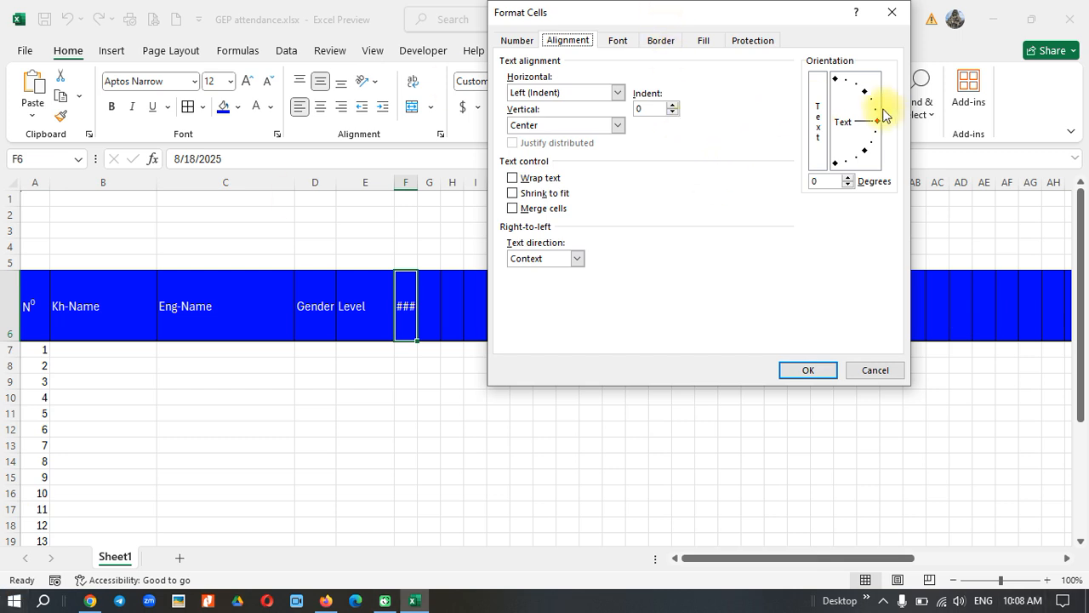
pyautogui.moveTo(878, 123)
pyautogui.mouseDown()
pyautogui.moveTo(876, 141)
pyautogui.moveTo(835, 169)
pyautogui.mouseUp()
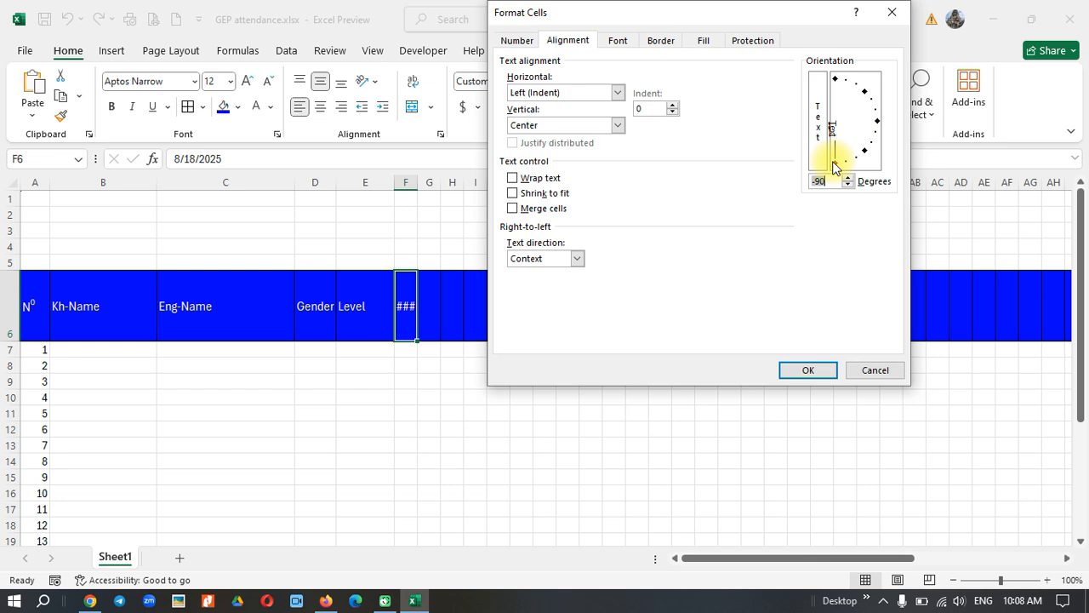
pyautogui.click(793, 371)
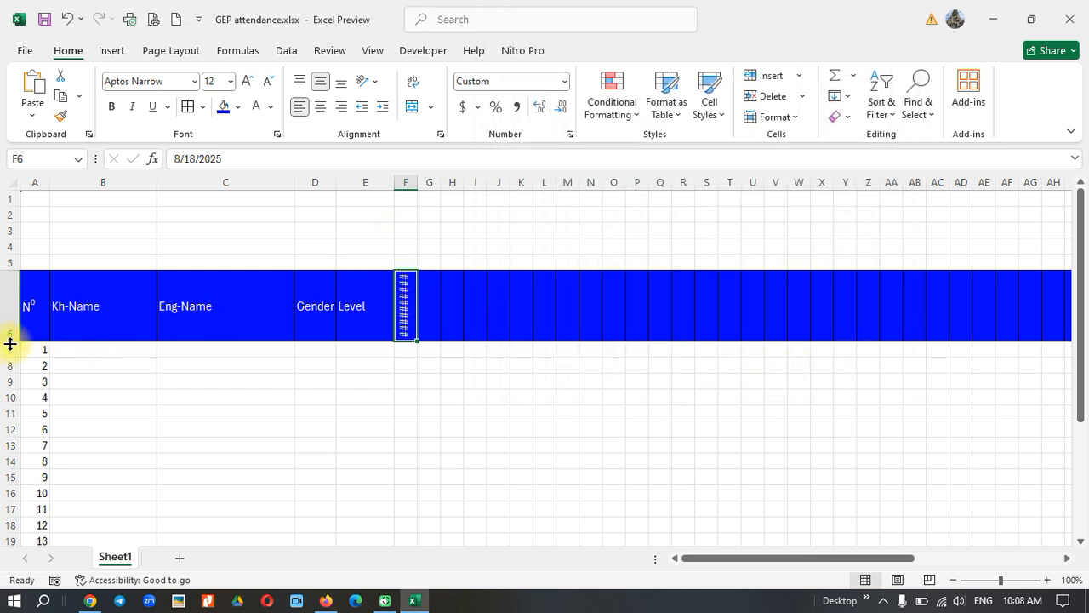
pyautogui.moveTo(10, 341); pyautogui.dragTo(11, 356)
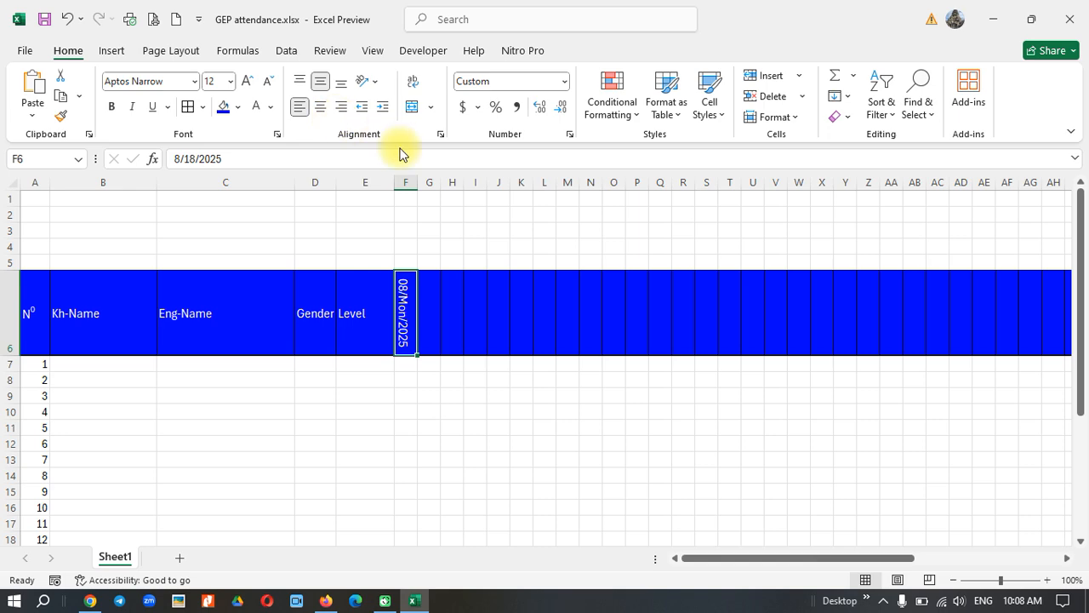
# Step: Change the custom number format of the date in F6 to dd/mmm/yyyy
pyautogui.click(569, 139)
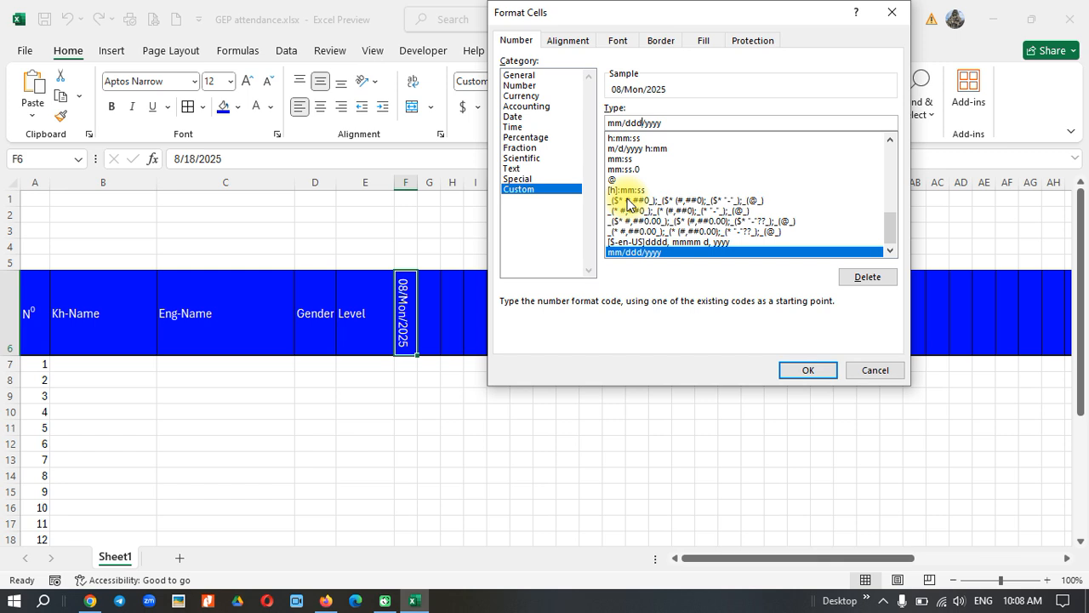
pyautogui.press('BackSpace')
pyautogui.press('BackSpace')
pyautogui.press('BackSpace')
pyautogui.write('mmm')
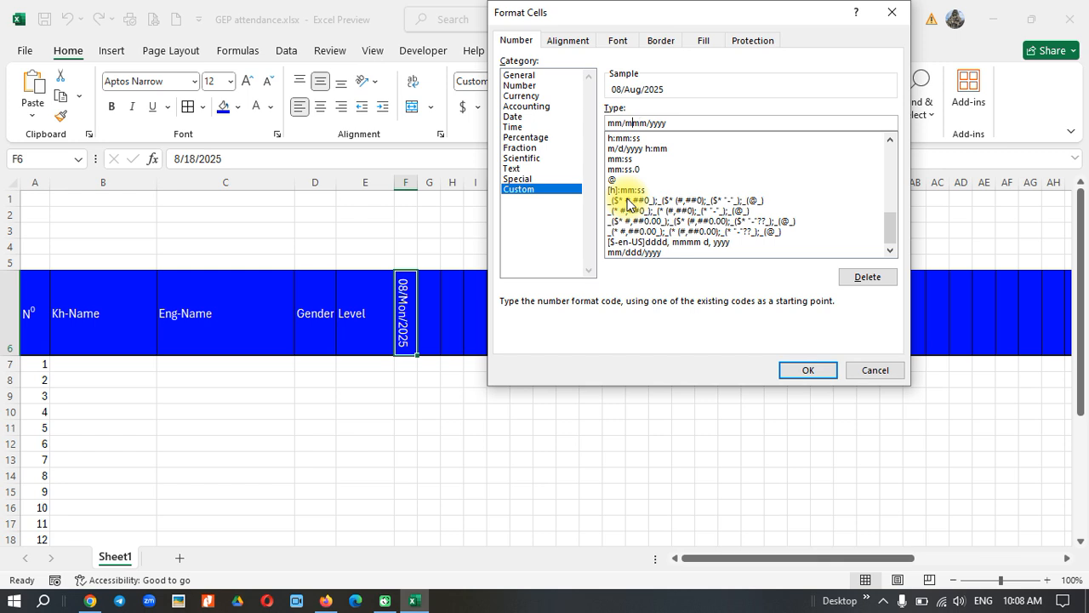
pyautogui.press('BackSpace')
pyautogui.press('BackSpace')
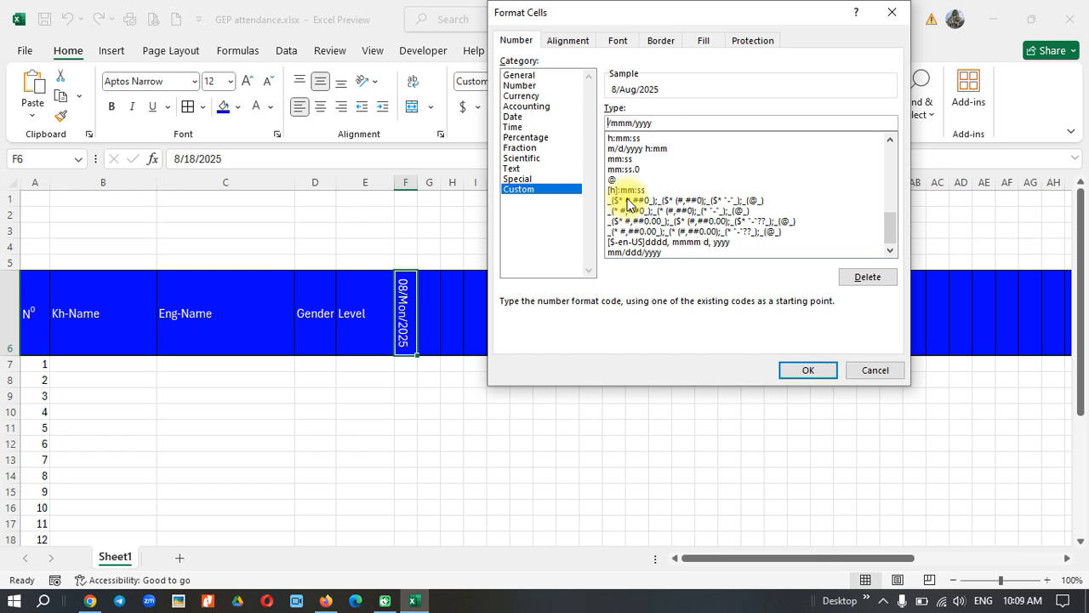
pyautogui.write('dd')
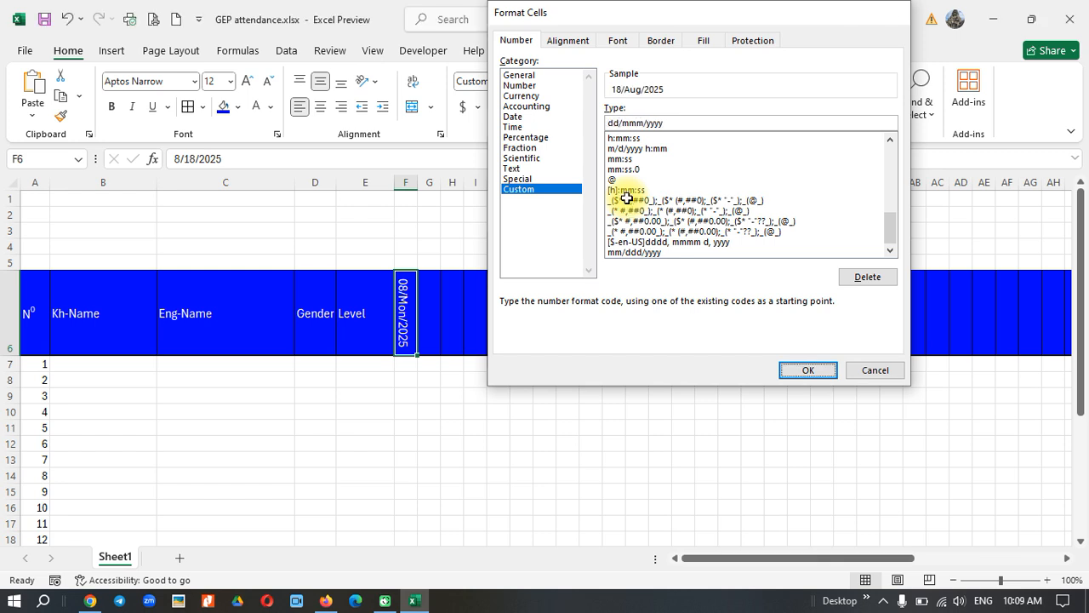
# Step: Confirm the dd/mmm/yyyy format for F6 and fill daily dates across row 6 to BG6, ending at 10/Oct/2025
pyautogui.press('Return')
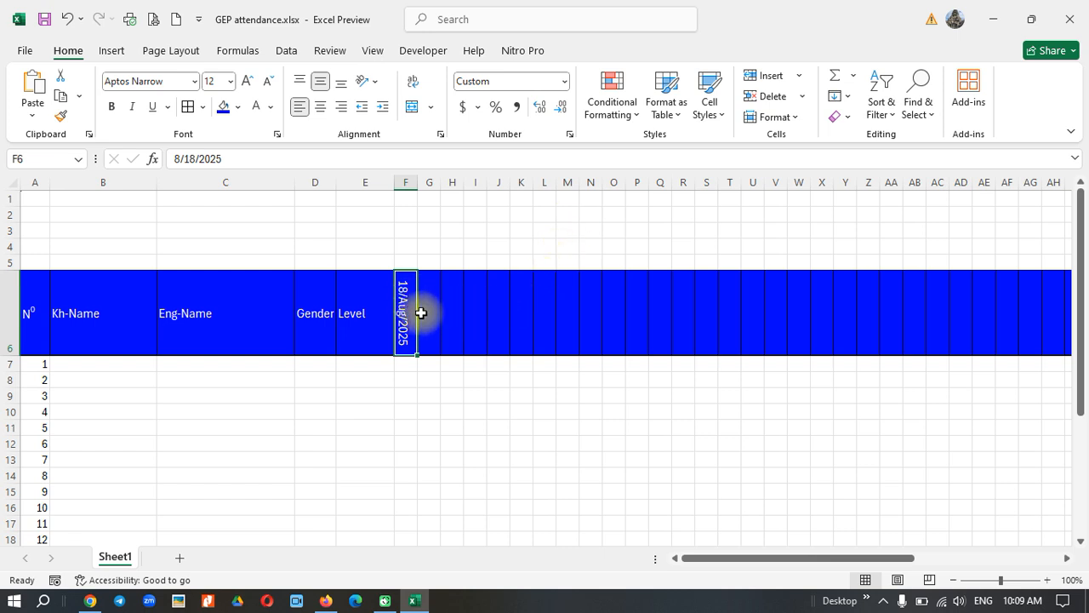
pyautogui.moveTo(423, 354); pyautogui.dragTo(1021, 363)
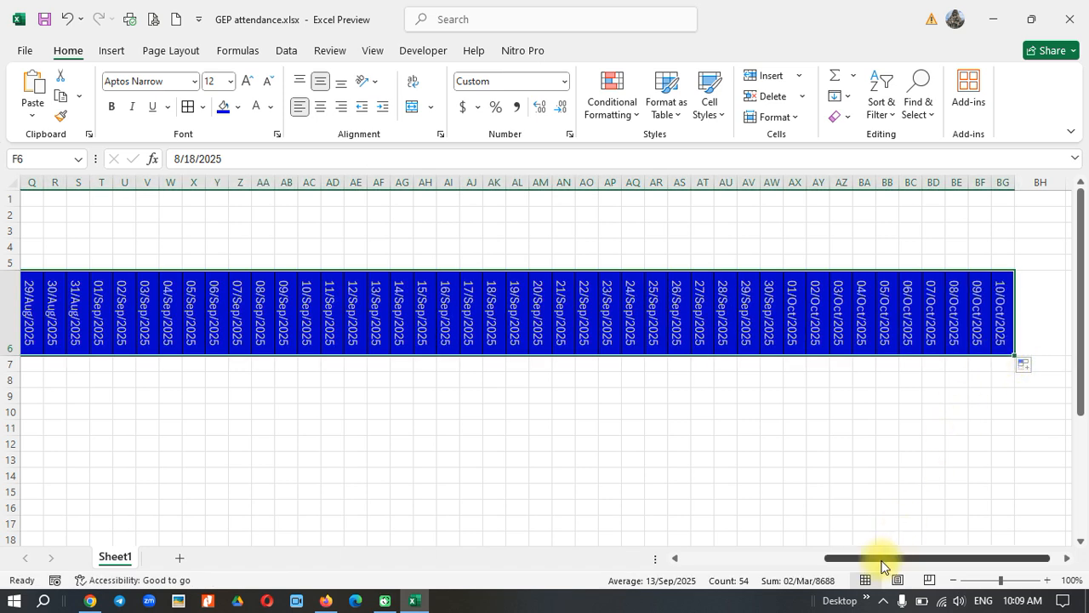
pyautogui.moveTo(839, 558); pyautogui.dragTo(681, 562)
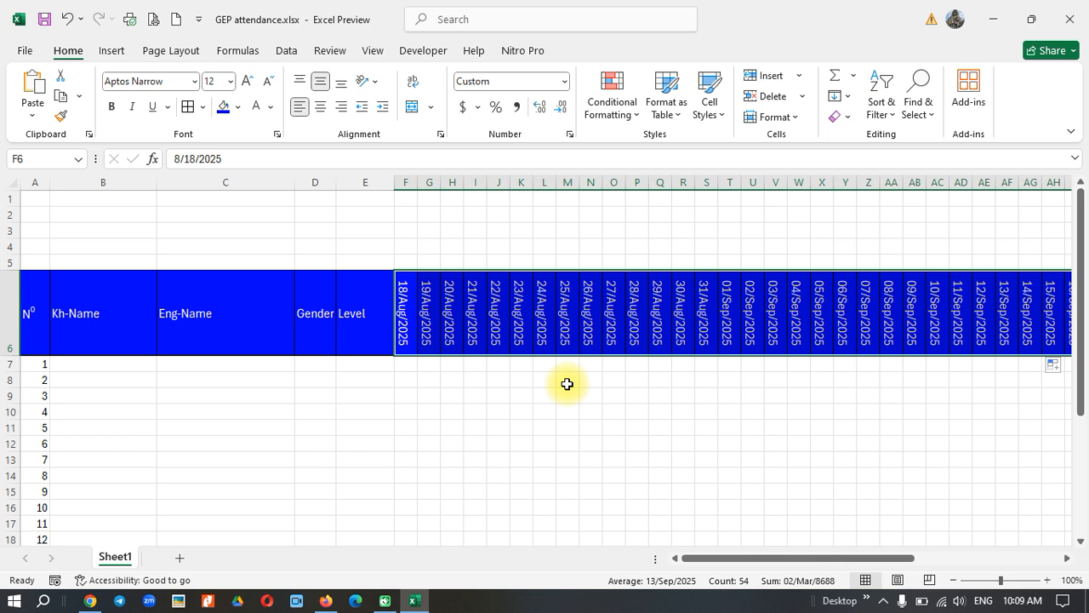
# Step: Set K6 to 8/25/2025 to skip the weekend and fill the daily dates through 29/Aug/2025 in O6
pyautogui.click(500, 320)
pyautogui.click(522, 295)
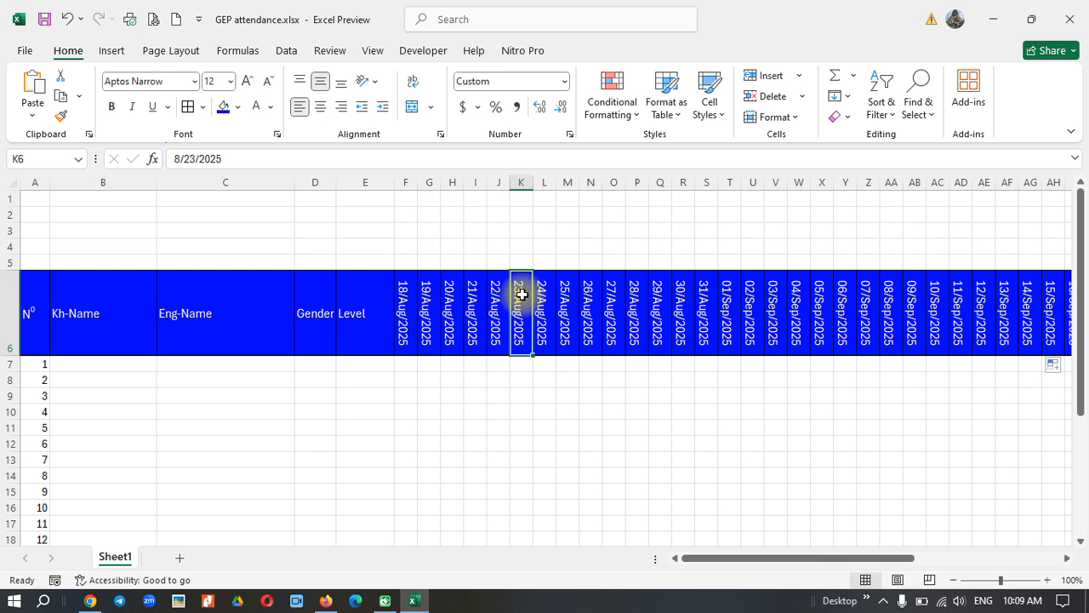
pyautogui.click(197, 157)
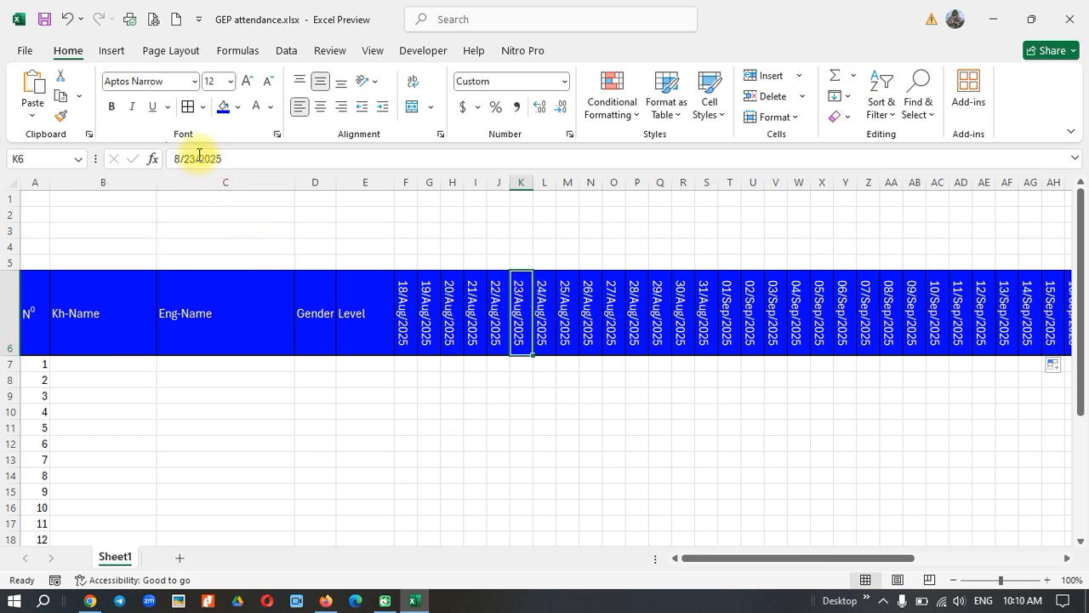
pyautogui.press('BackSpace')
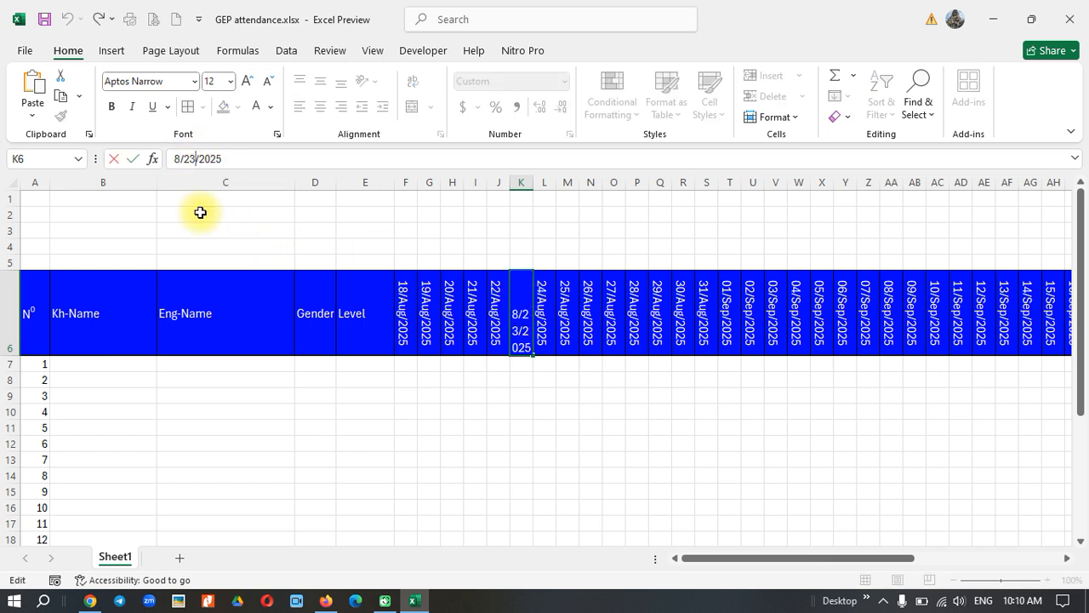
pyautogui.write('5')
pyautogui.press('Return')
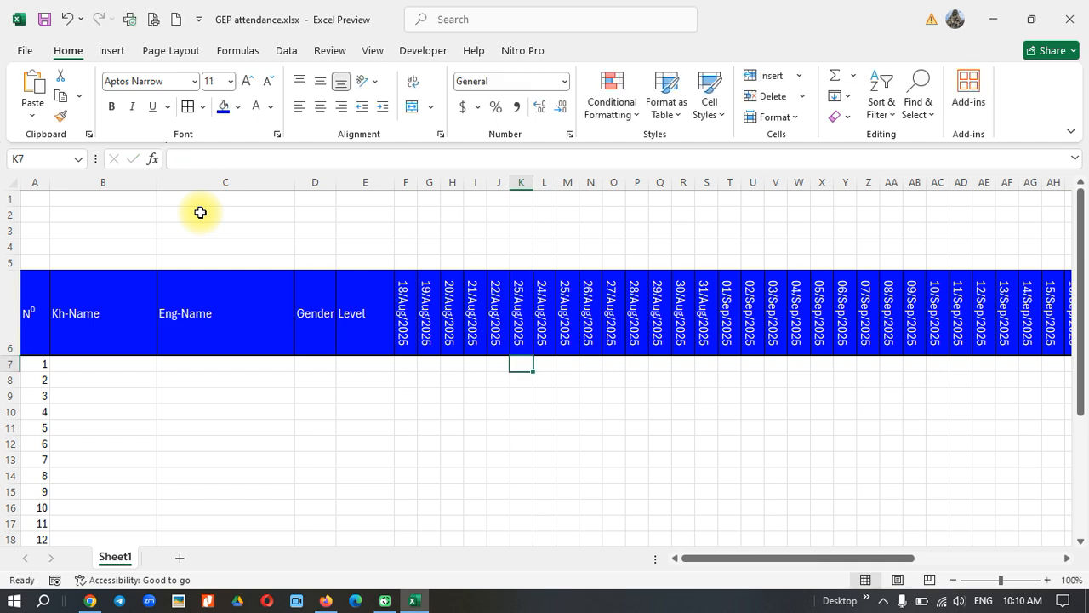
pyautogui.click(521, 284)
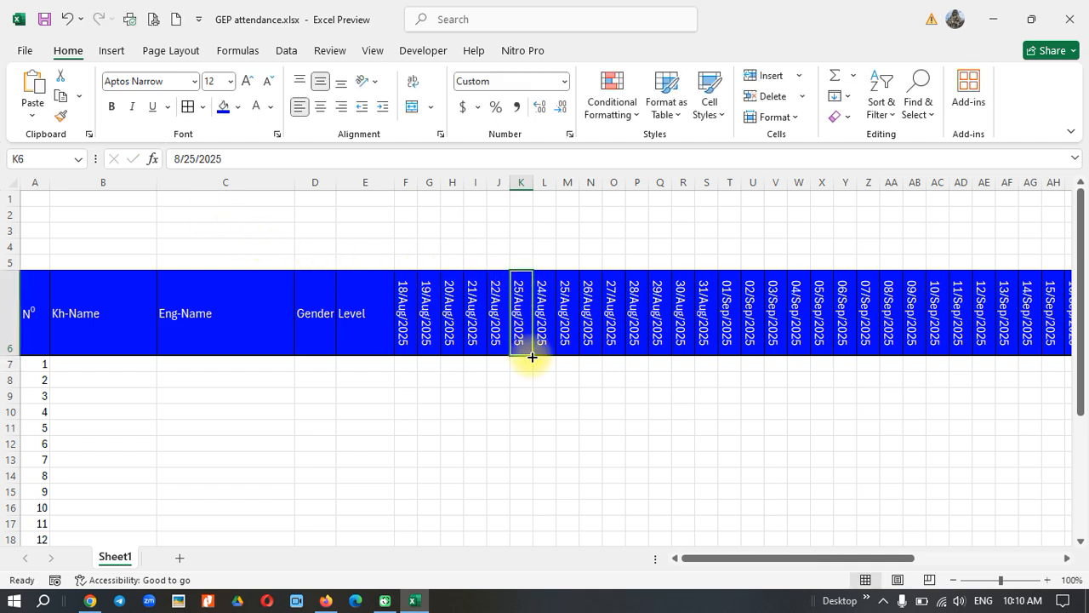
pyautogui.moveTo(532, 357); pyautogui.dragTo(601, 353)
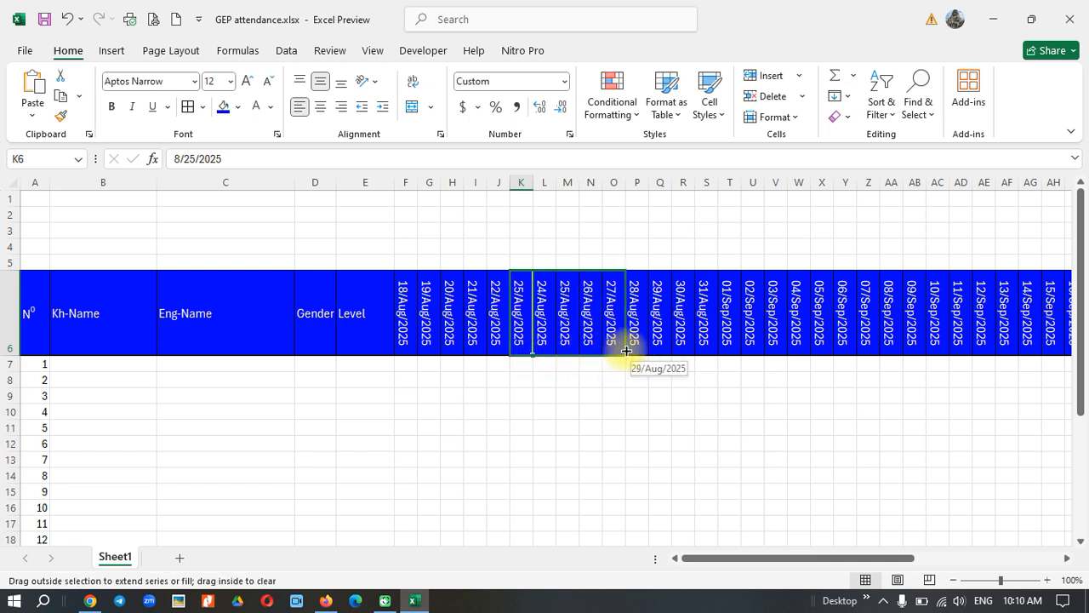
pyautogui.moveTo(626, 351); pyautogui.dragTo(627, 349)
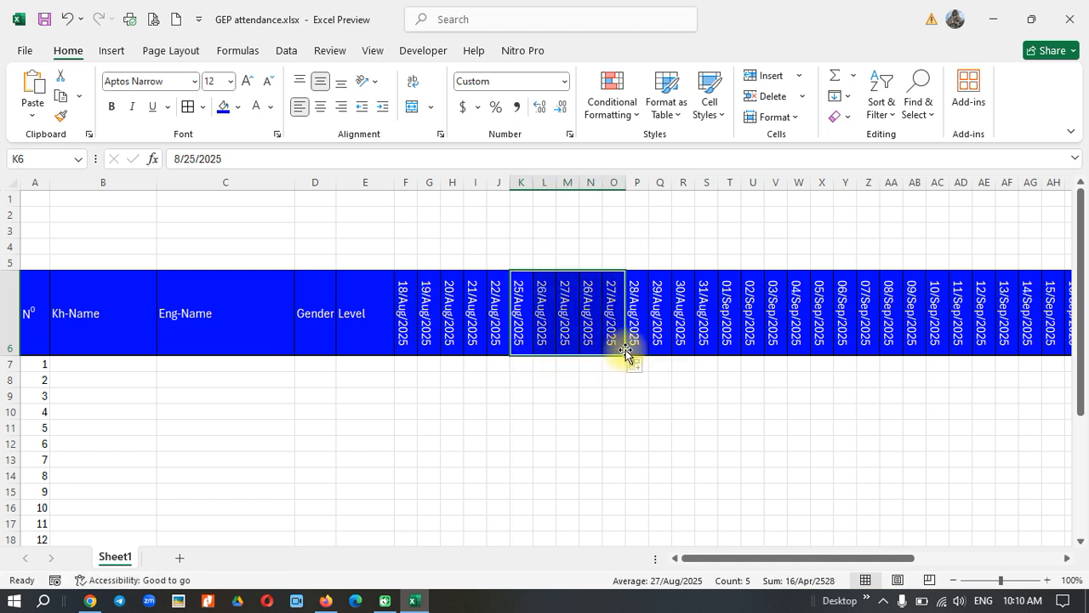
# Step: Set R6 to 9/1/2025 and fill the daily dates through 05/Sep/2025 in V6
pyautogui.click(652, 289)
pyautogui.click(641, 286)
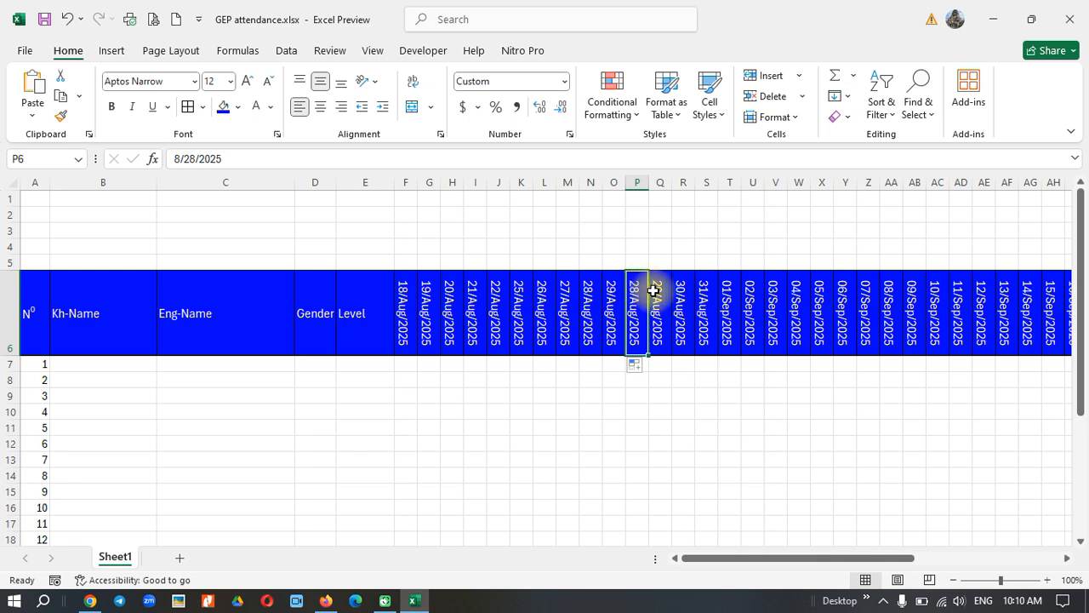
pyautogui.click(679, 298)
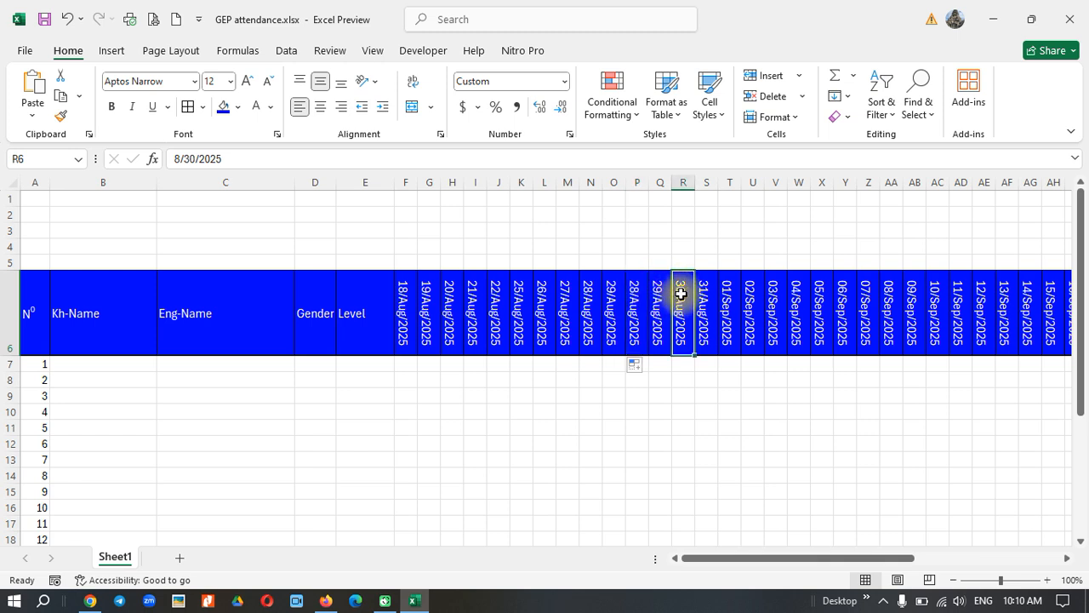
pyautogui.click(183, 158)
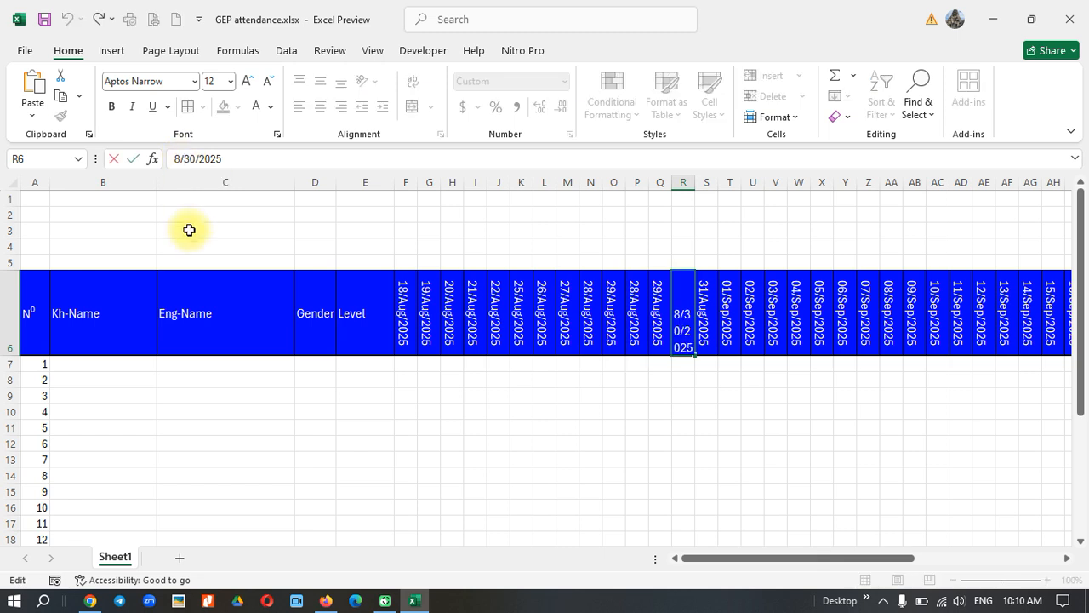
pyautogui.press('BackSpace')
pyautogui.write('9')
pyautogui.press('BackSpace')
pyautogui.press('Delete')
pyautogui.write('1')
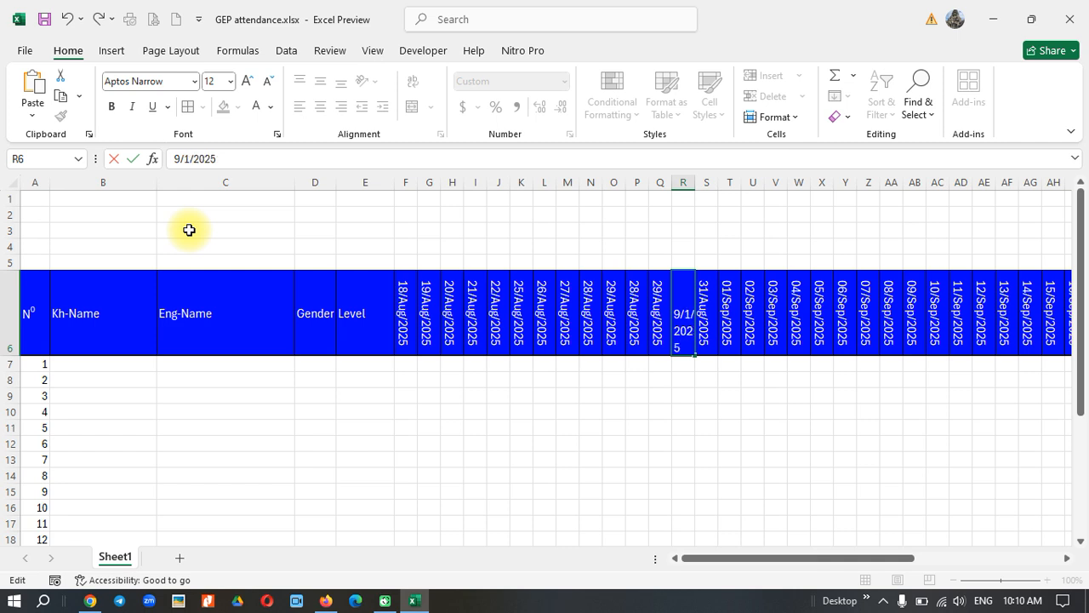
pyautogui.press('Return')
pyautogui.click(688, 336)
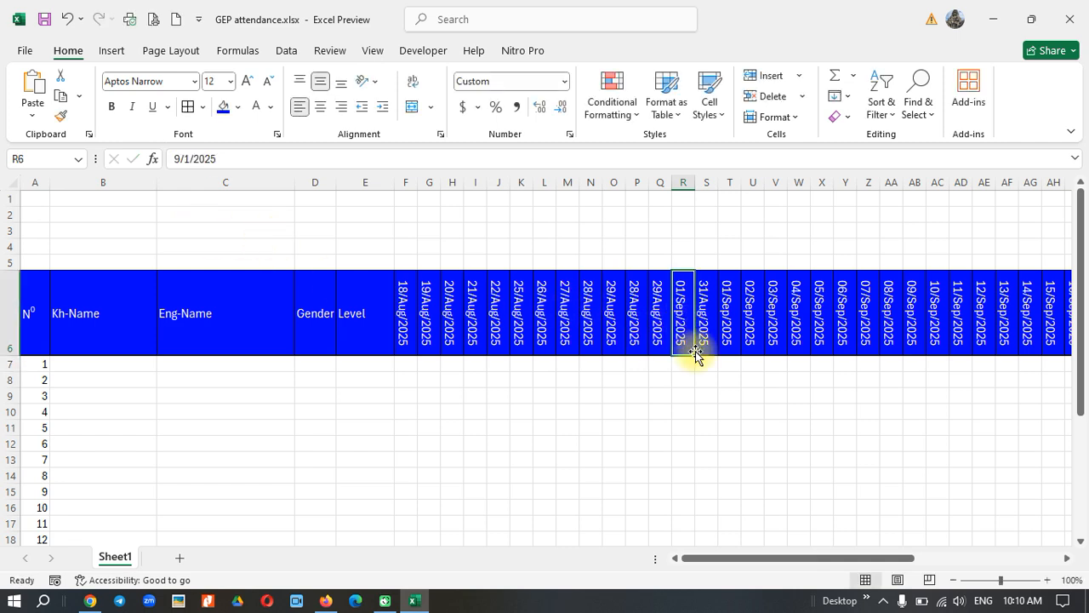
pyautogui.moveTo(696, 355); pyautogui.dragTo(783, 353)
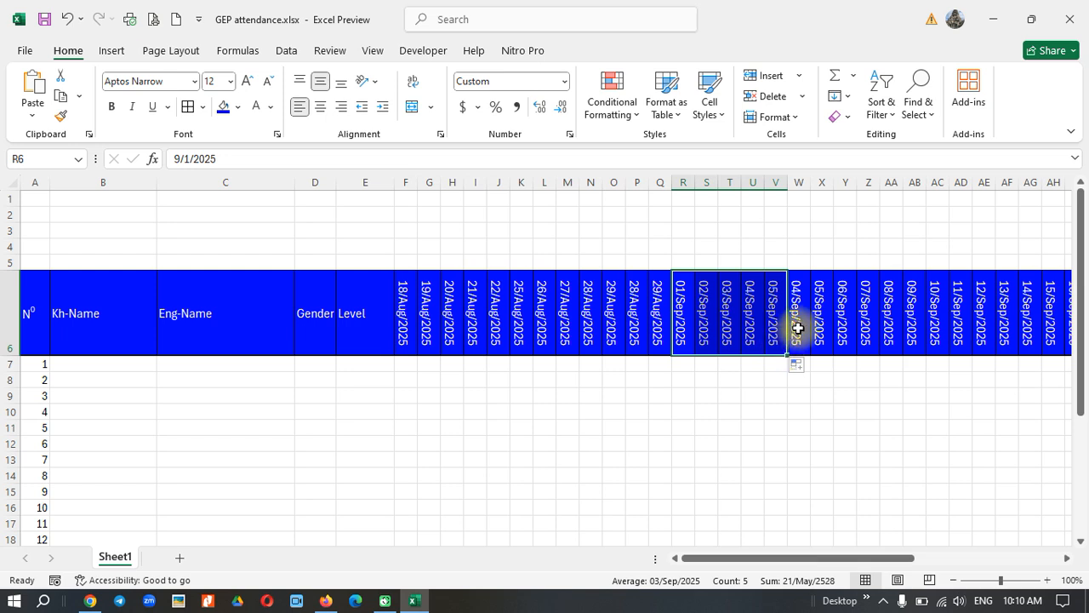
pyautogui.click(801, 320)
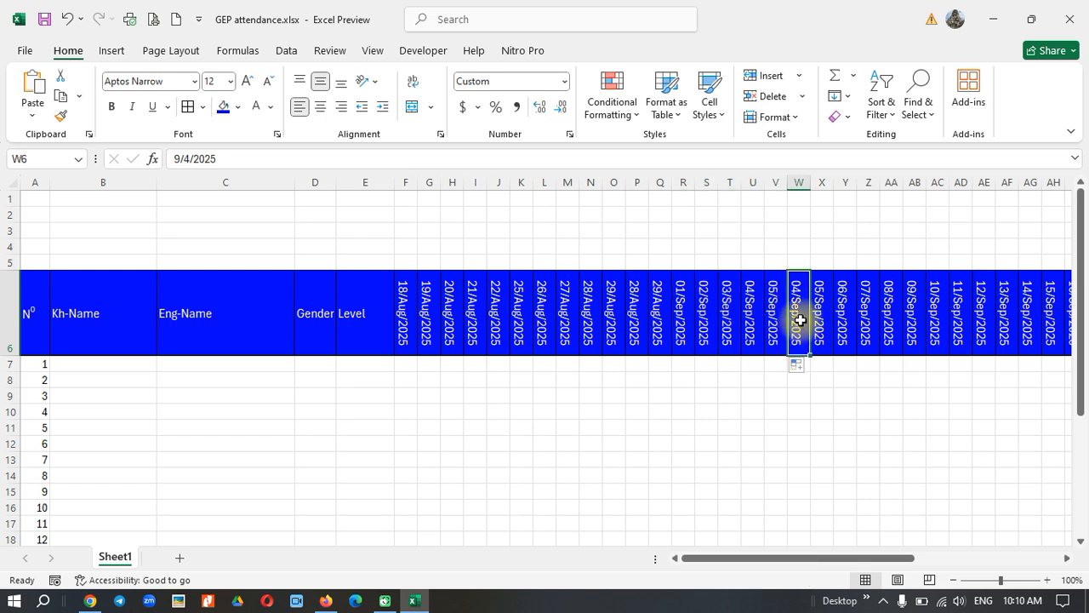
pyautogui.click(405, 306)
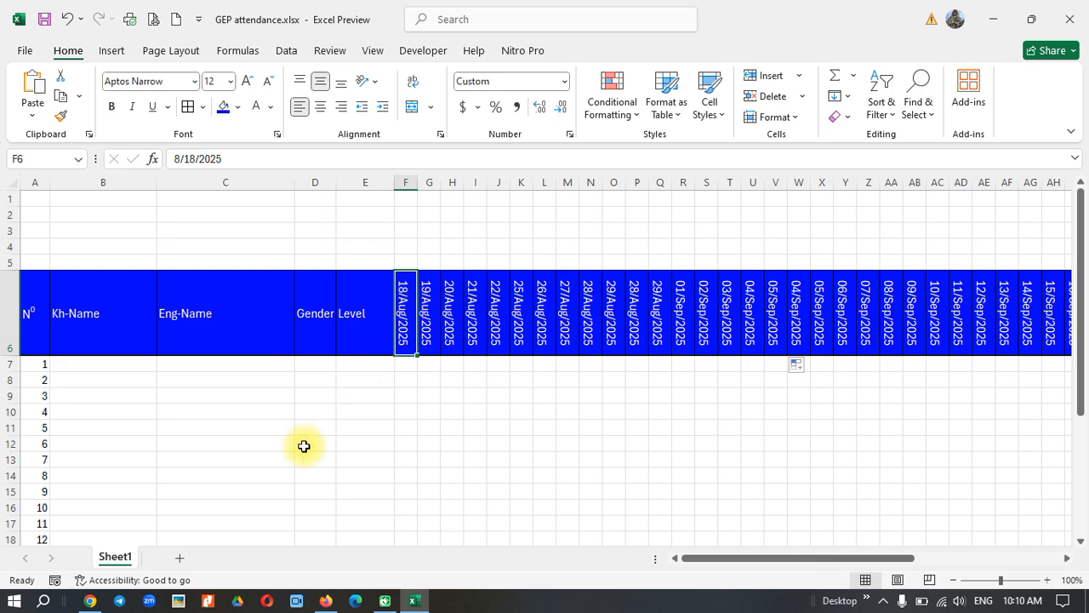
pyautogui.click(92, 601)
pyautogui.moveTo(493, 550); pyautogui.dragTo(418, 584)
pyautogui.click(414, 601)
# Step: Fill the August date header cells F6:Q6 with light blue
pyautogui.moveTo(419, 326); pyautogui.dragTo(605, 320)
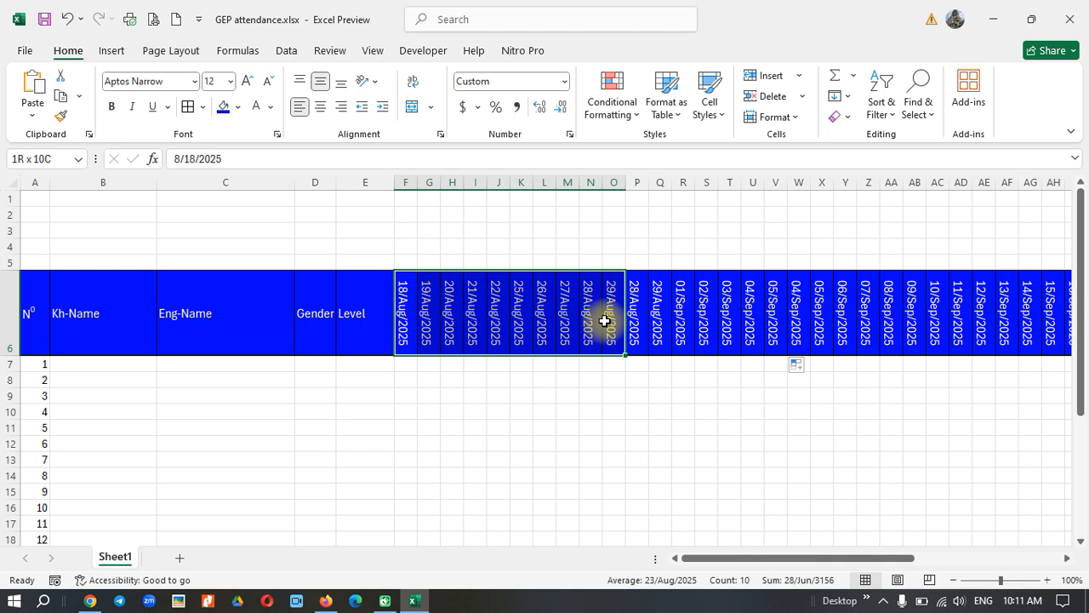
pyautogui.moveTo(605, 320); pyautogui.dragTo(655, 321)
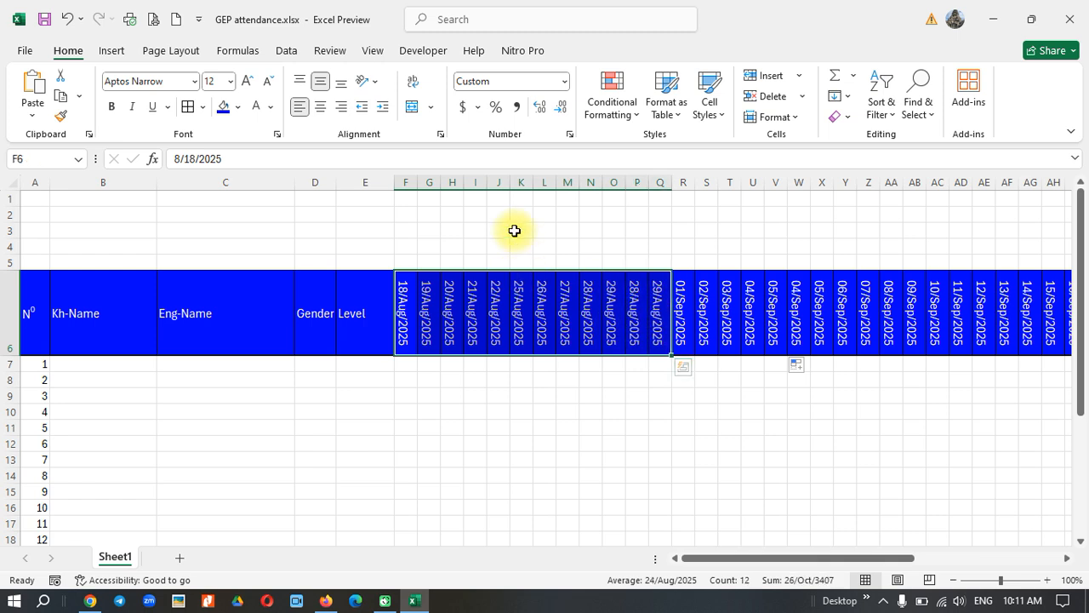
pyautogui.click(239, 108)
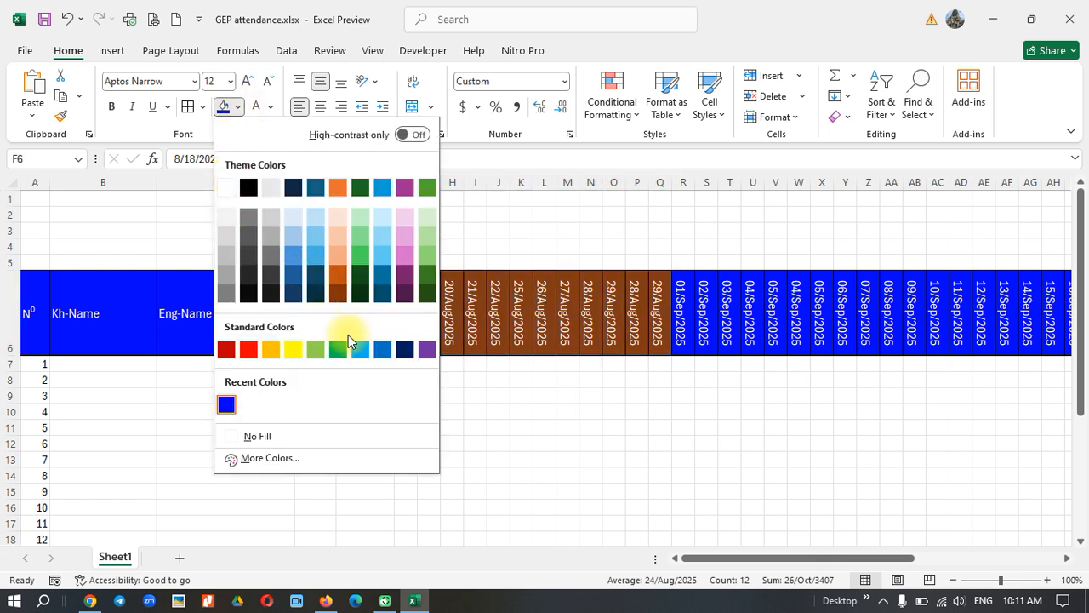
pyautogui.click(363, 355)
pyautogui.click(449, 317)
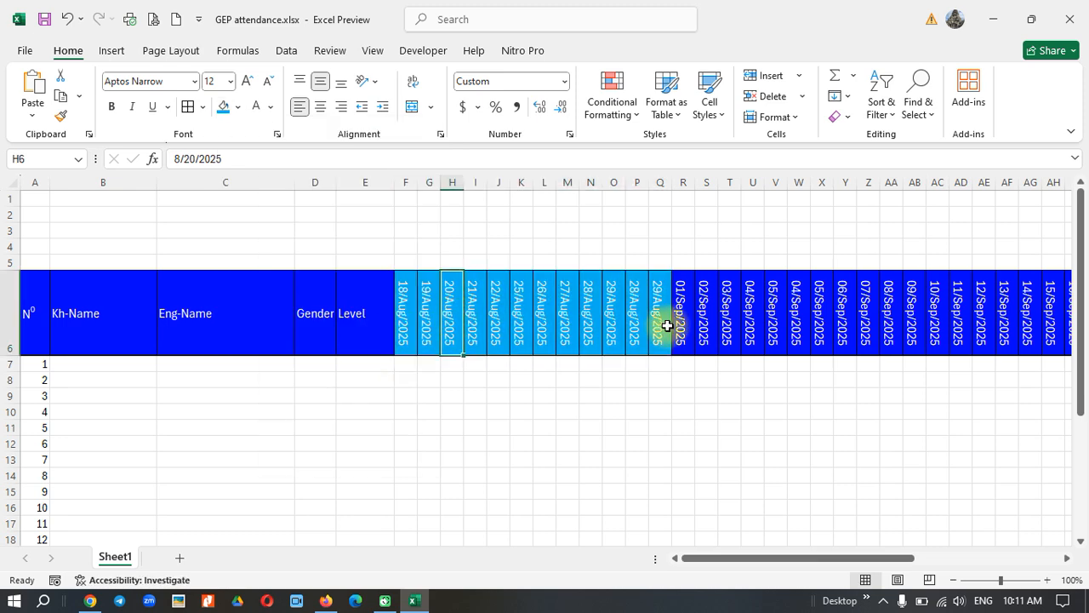
# Step: Set Y6 to 9/8/2025 and fill the daily dates through 12/Sep/2025 in AC6
pyautogui.click(691, 313)
pyautogui.moveTo(707, 558); pyautogui.dragTo(794, 562)
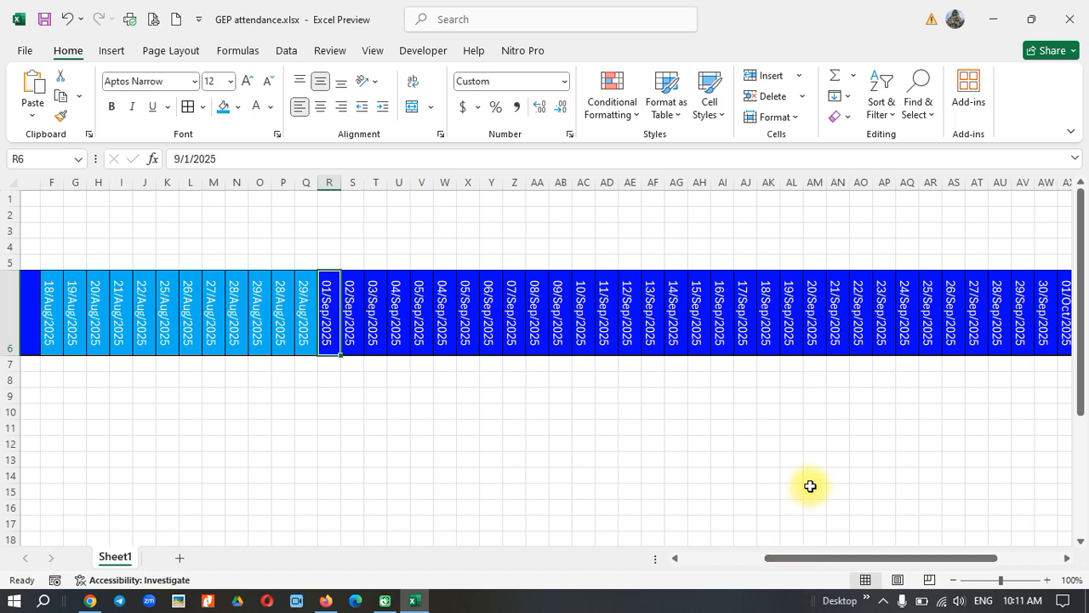
pyautogui.click(346, 319)
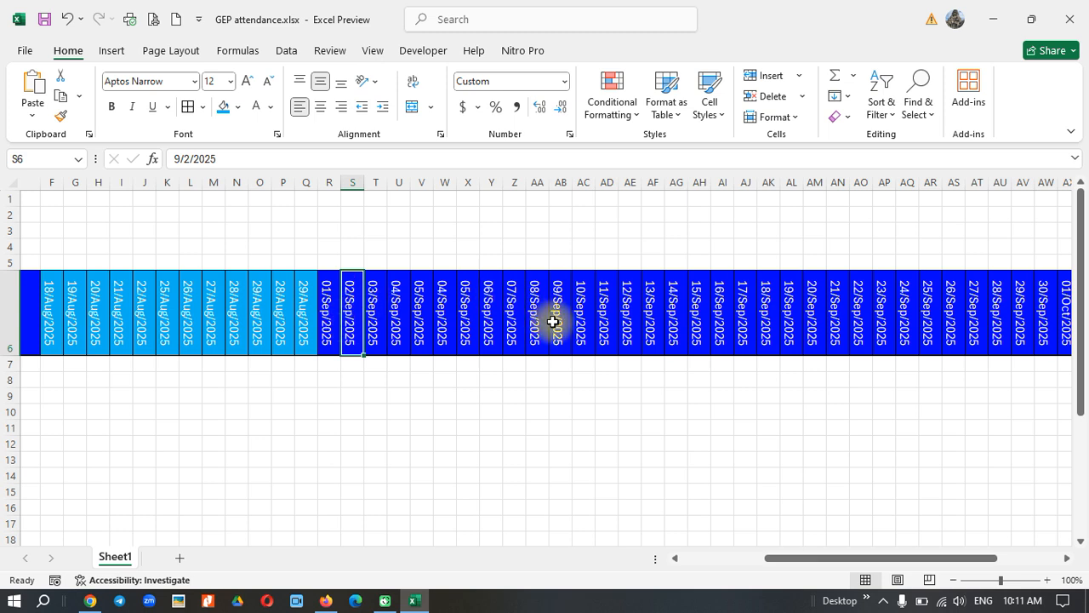
pyautogui.click(491, 297)
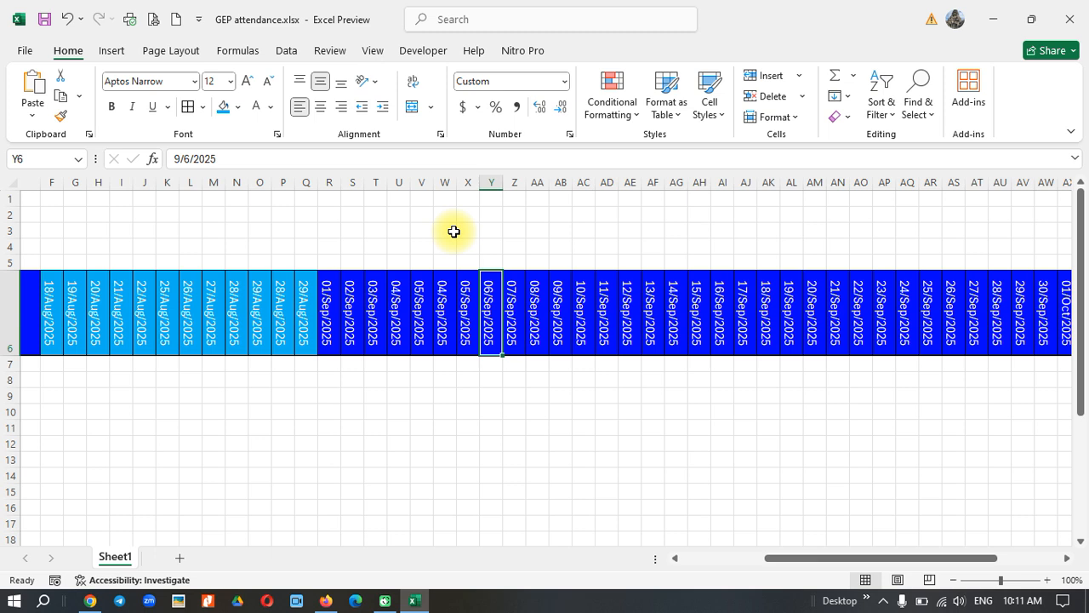
pyautogui.click(191, 158)
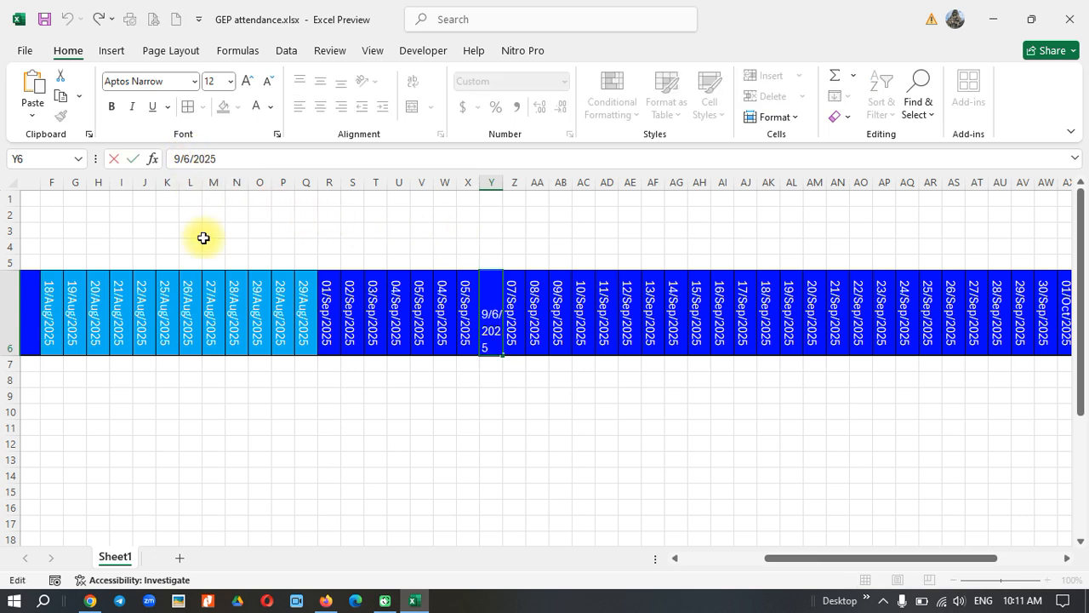
pyautogui.press('BackSpace')
pyautogui.write('8')
pyautogui.press('Return')
pyautogui.click(494, 344)
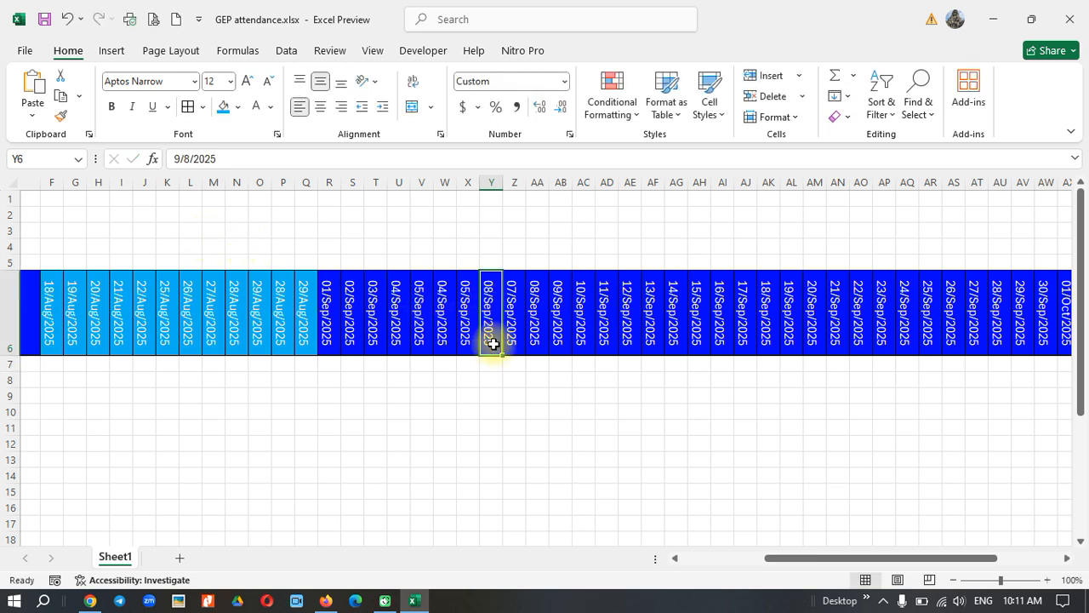
pyautogui.moveTo(505, 356); pyautogui.dragTo(601, 360)
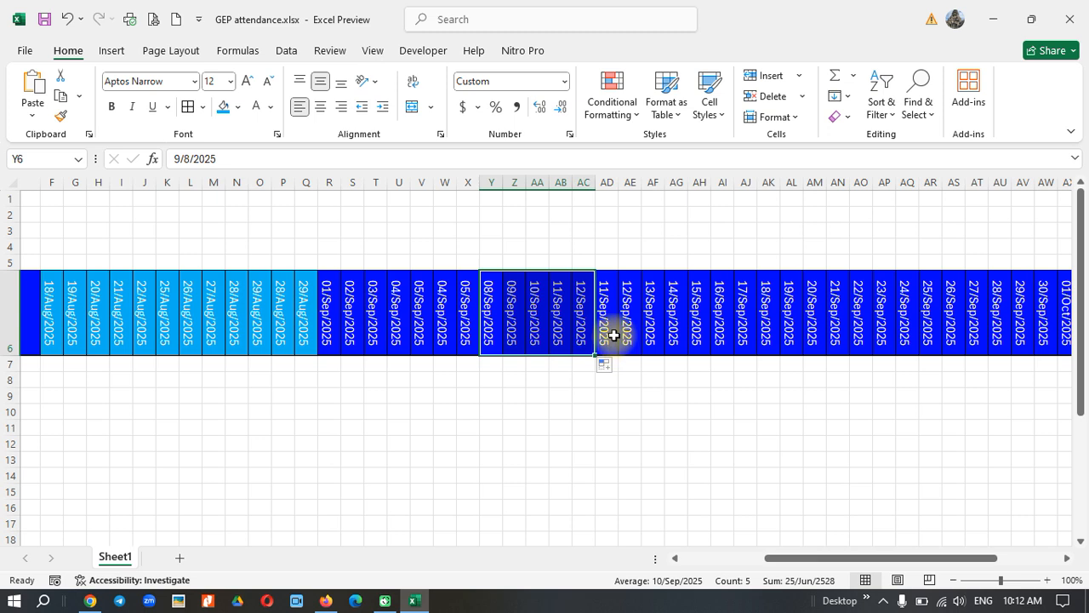
# Step: Set AD6 to 9/15/2025 and fill the daily dates through 19/Sep/2025 in AH6
pyautogui.click(614, 335)
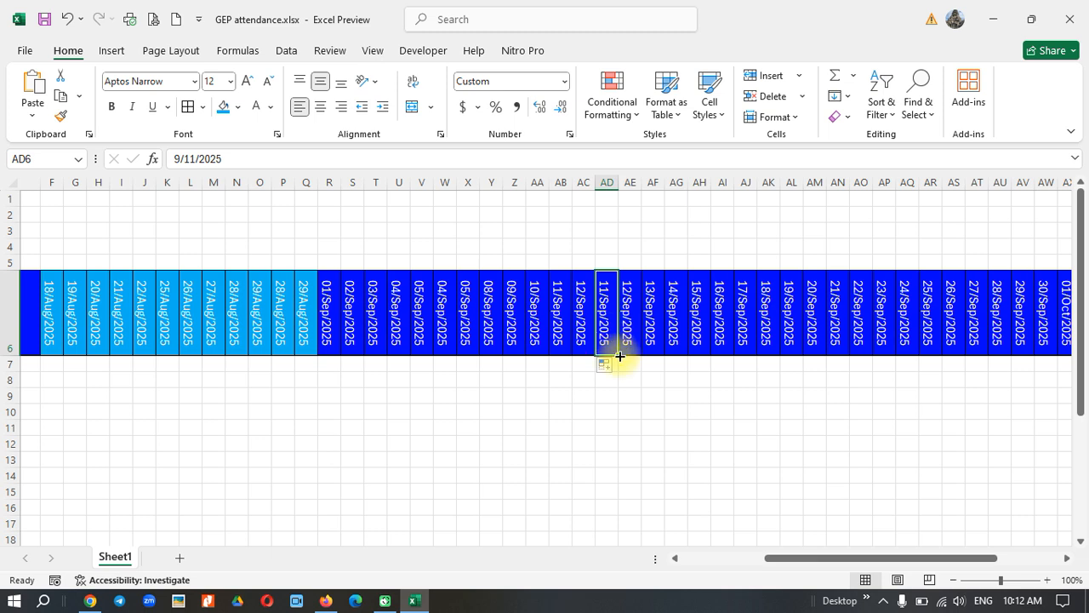
pyautogui.click(195, 156)
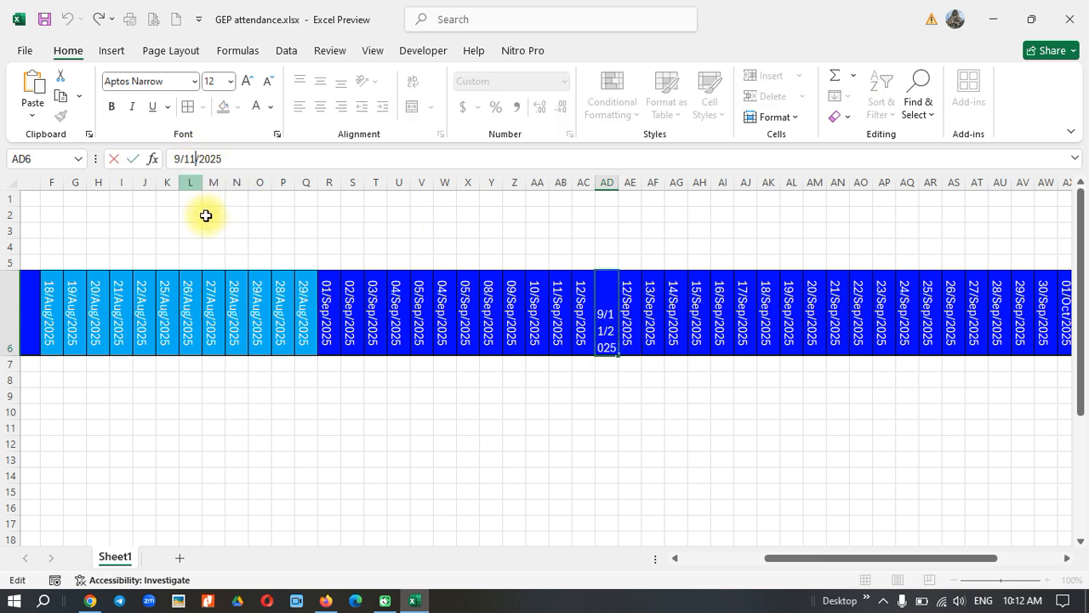
pyautogui.press('BackSpace')
pyautogui.write('5')
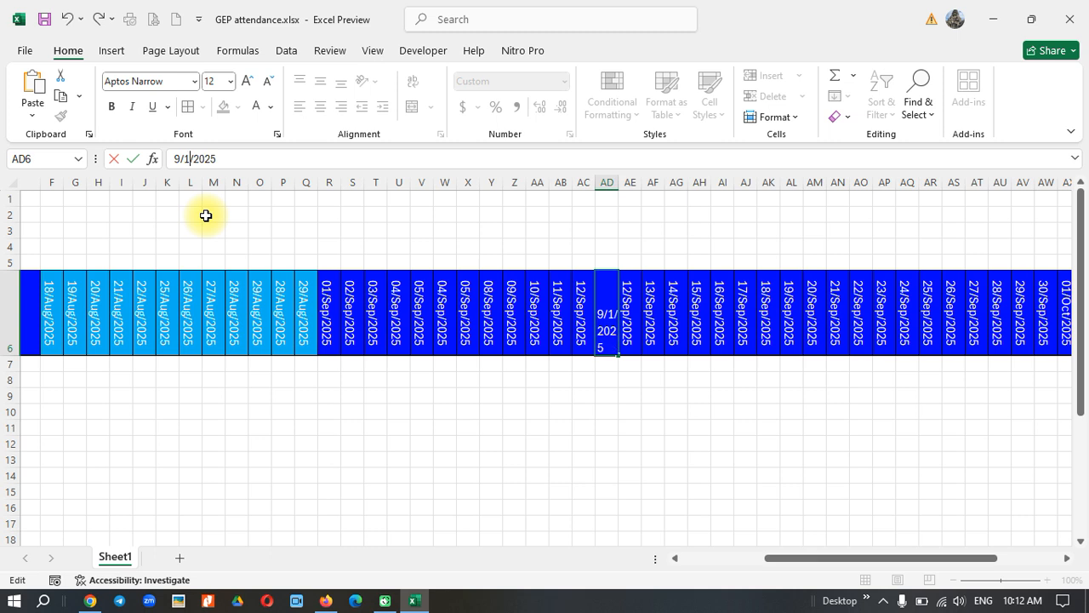
pyautogui.press('Return')
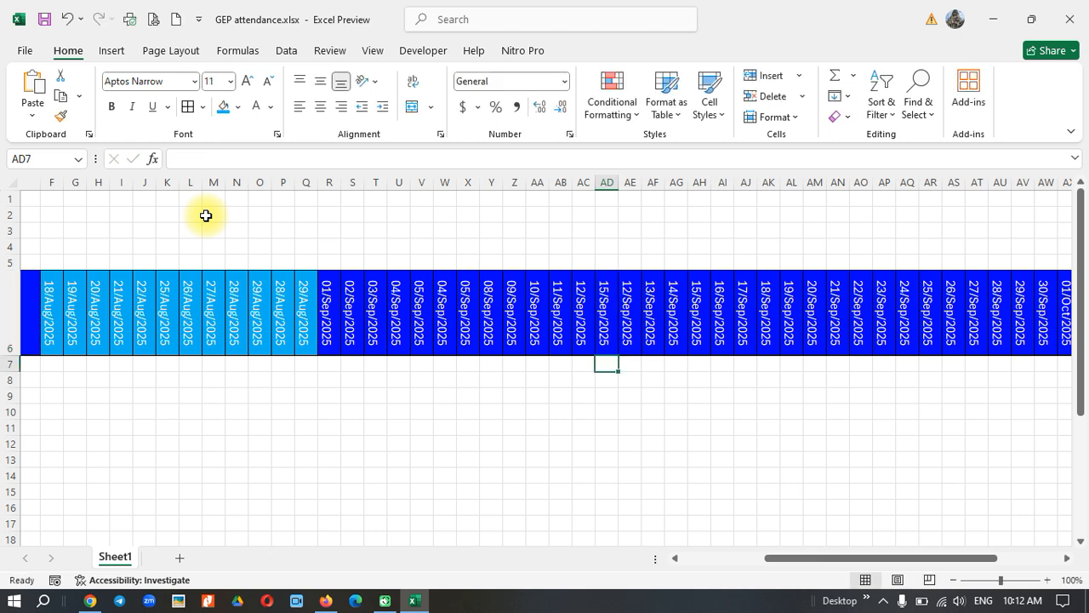
pyautogui.click(609, 334)
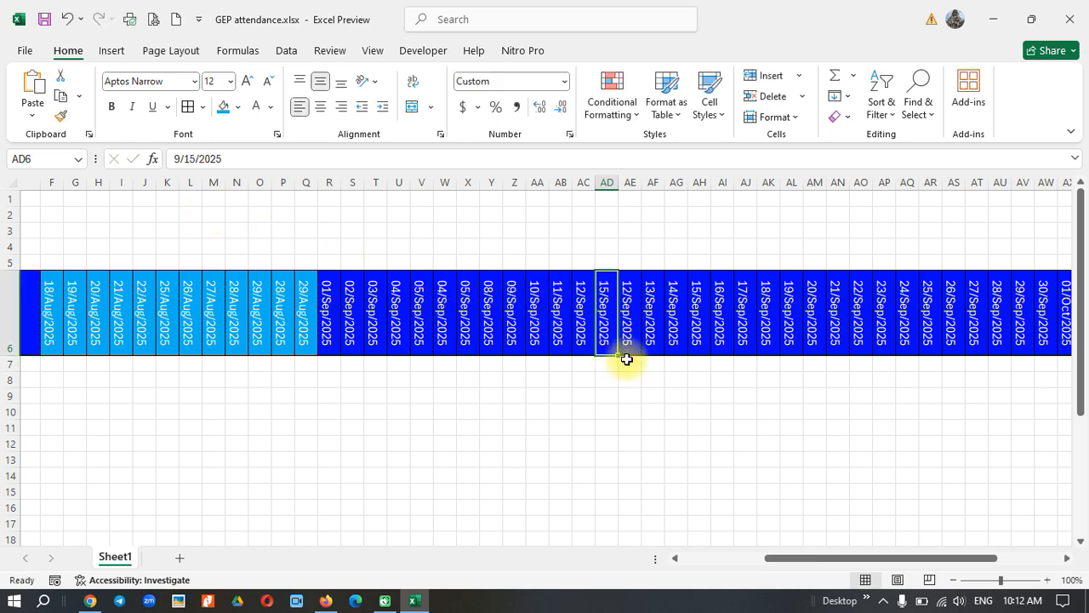
pyautogui.moveTo(618, 355); pyautogui.dragTo(720, 356)
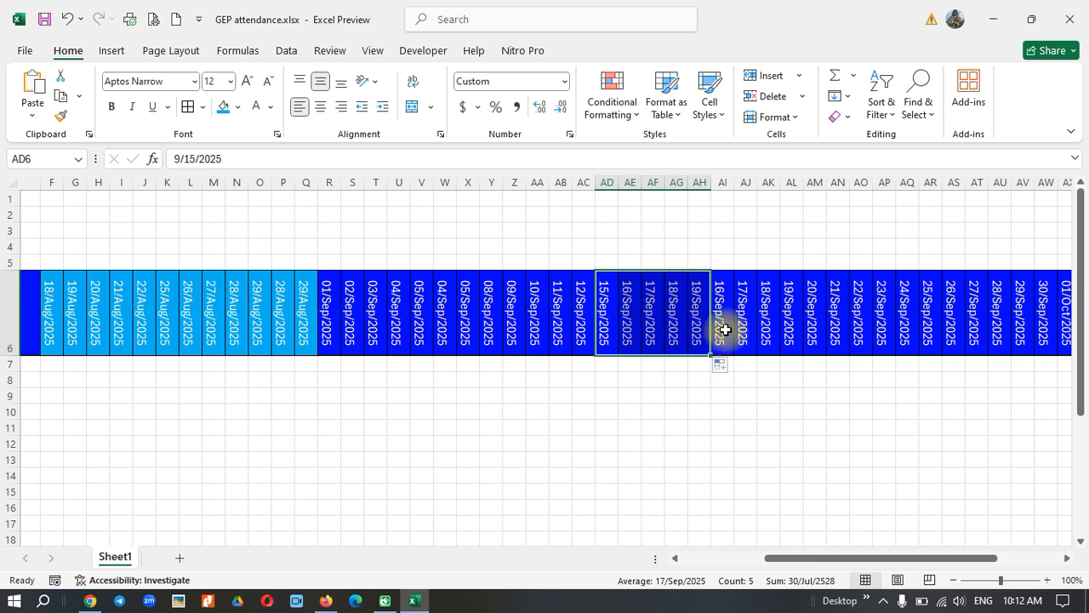
# Step: Set AI6 to 9/25/2025 and fill the next daily date, 26/Sep/2025, into AJ6
pyautogui.click(722, 315)
pyautogui.click(197, 160)
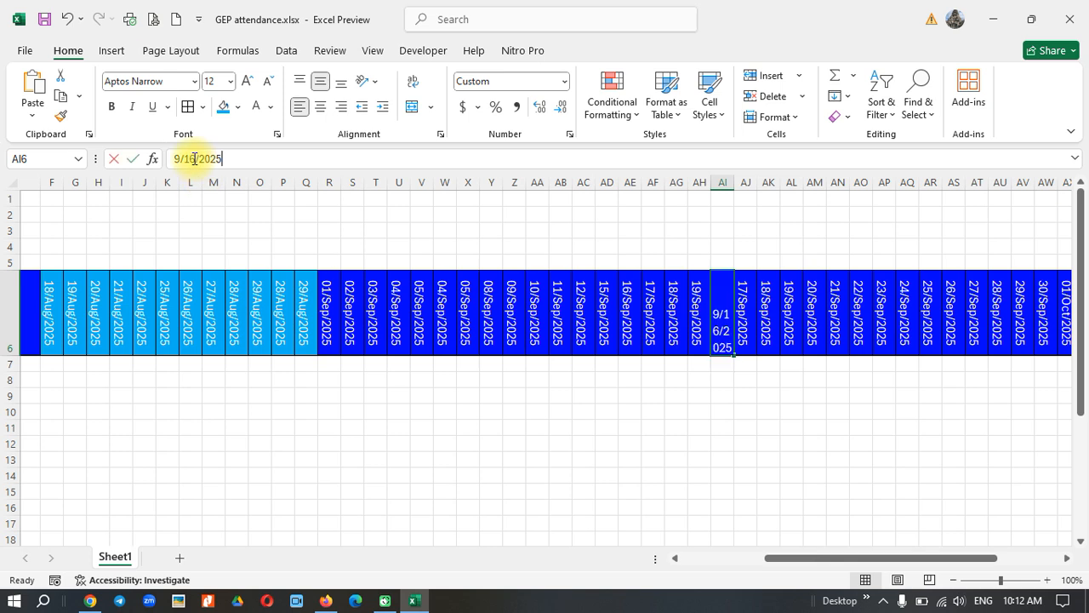
pyautogui.press('BackSpace')
pyautogui.press('BackSpace')
pyautogui.write('2')
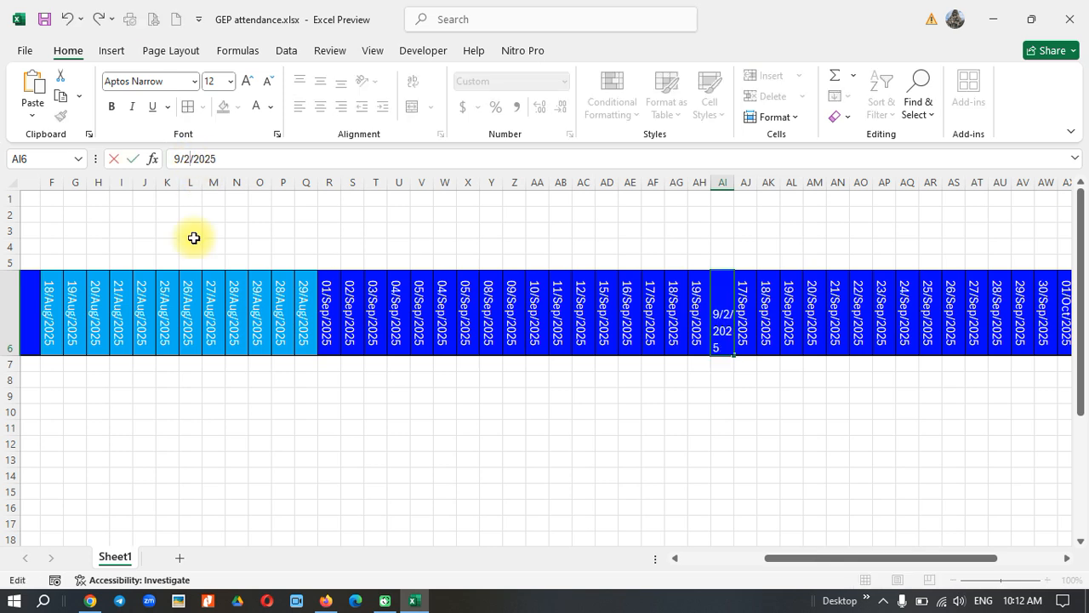
pyautogui.write('5')
pyautogui.press('Return')
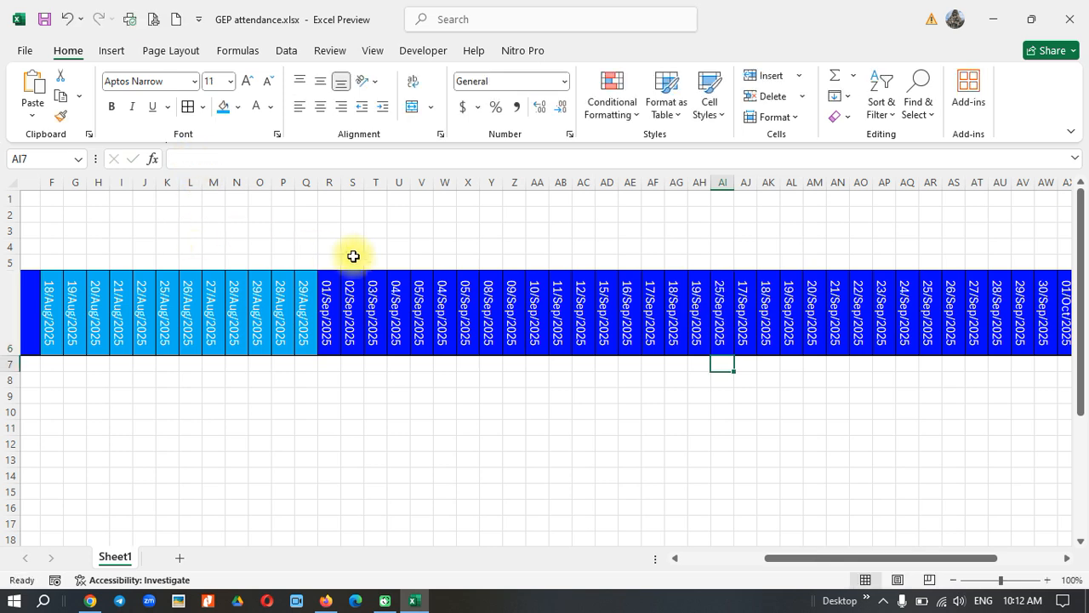
pyautogui.click(729, 316)
pyautogui.moveTo(736, 357); pyautogui.dragTo(757, 355)
# Step: Set AK6 to 9/29/2025 and fill the next daily date, 30/Sep/2025, into AL6
pyautogui.click(766, 340)
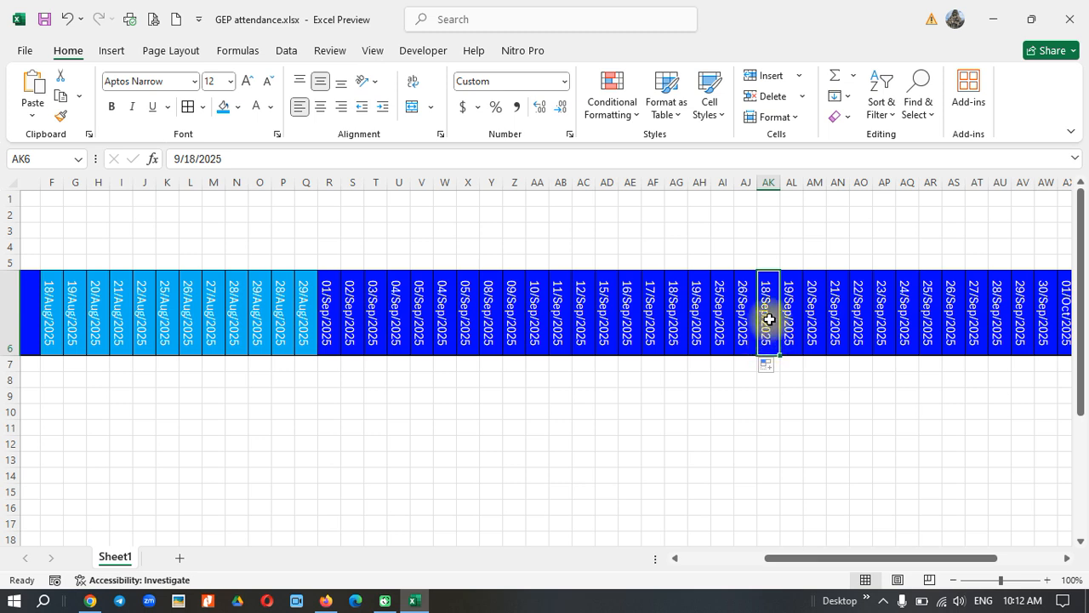
pyautogui.click(200, 160)
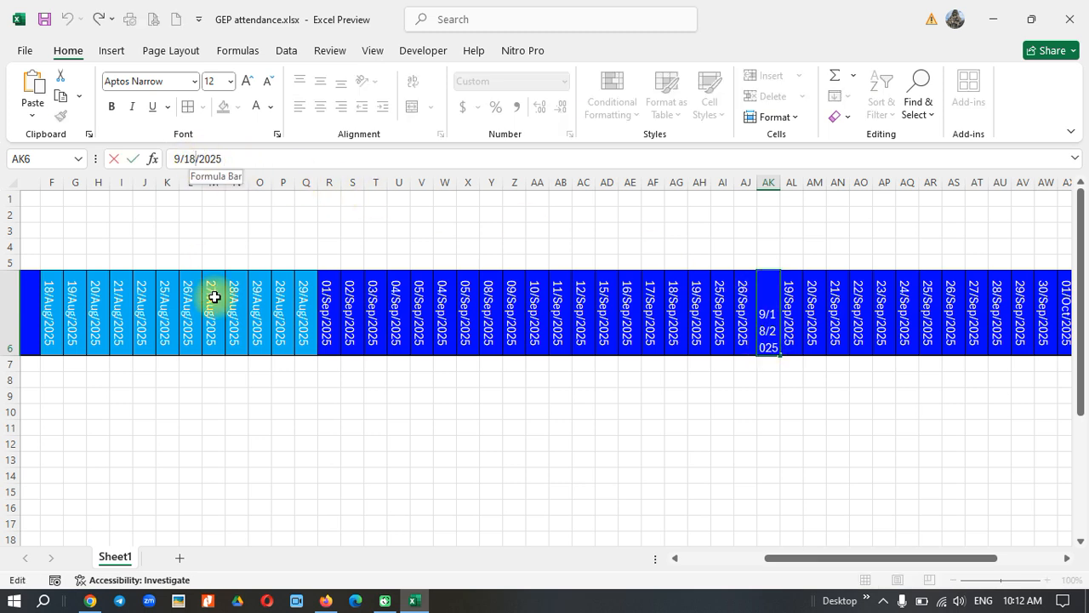
pyautogui.press('BackSpace')
pyautogui.press('BackSpace')
pyautogui.write('29')
pyautogui.press('Return')
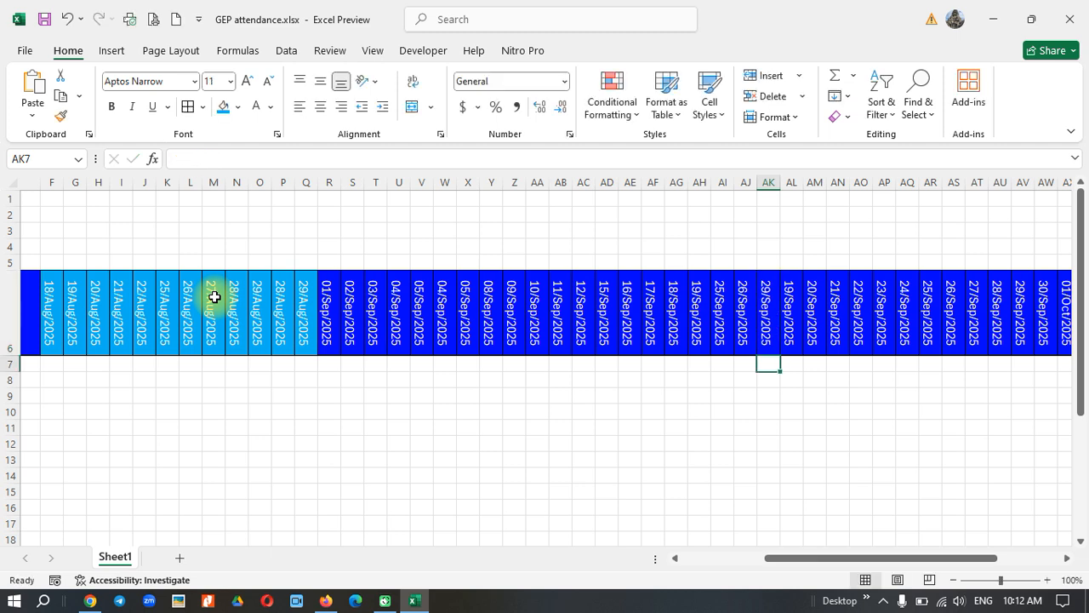
pyautogui.click(763, 328)
pyautogui.moveTo(784, 358); pyautogui.dragTo(801, 360)
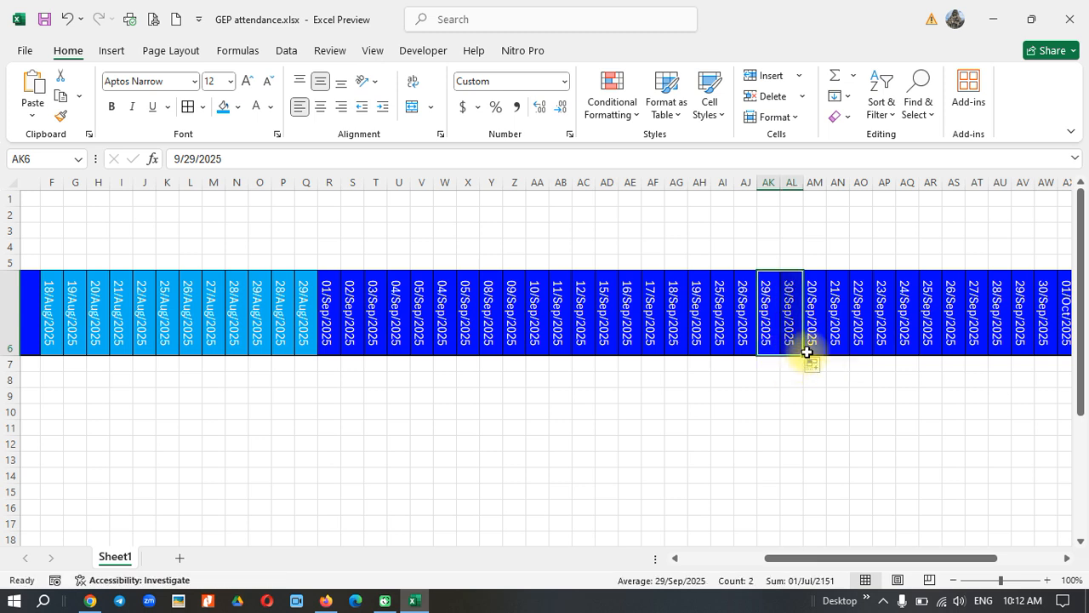
# Step: Set AM6 to 10/1/2025 and fill the daily dates through 03/Oct/2025 in AO6
pyautogui.click(812, 329)
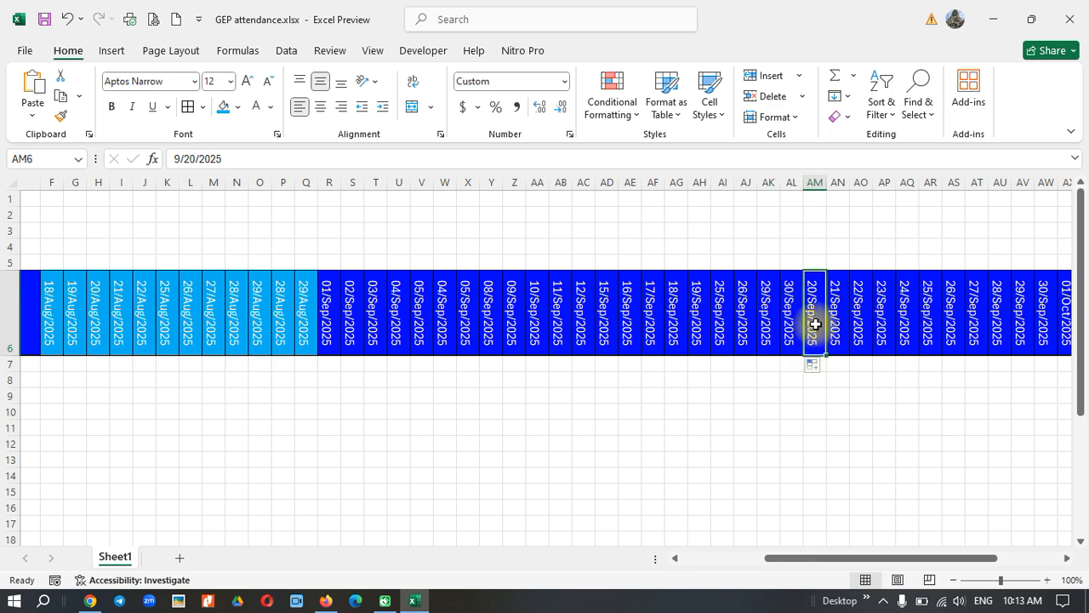
pyautogui.moveTo(778, 559); pyautogui.dragTo(828, 559)
pyautogui.click(195, 158)
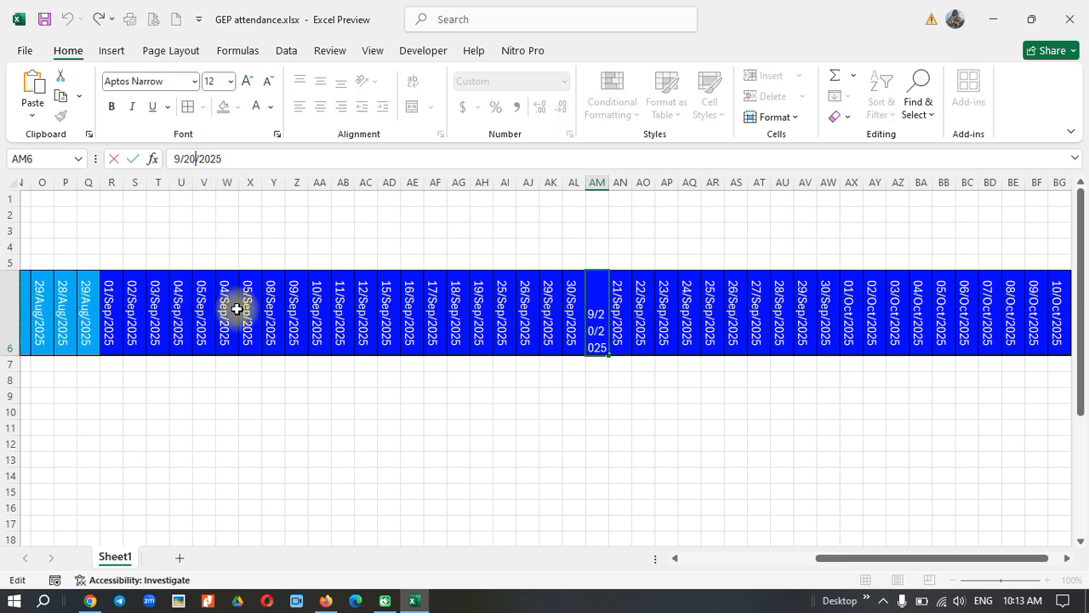
pyautogui.press('BackSpace')
pyautogui.press('BackSpace')
pyautogui.write('1')
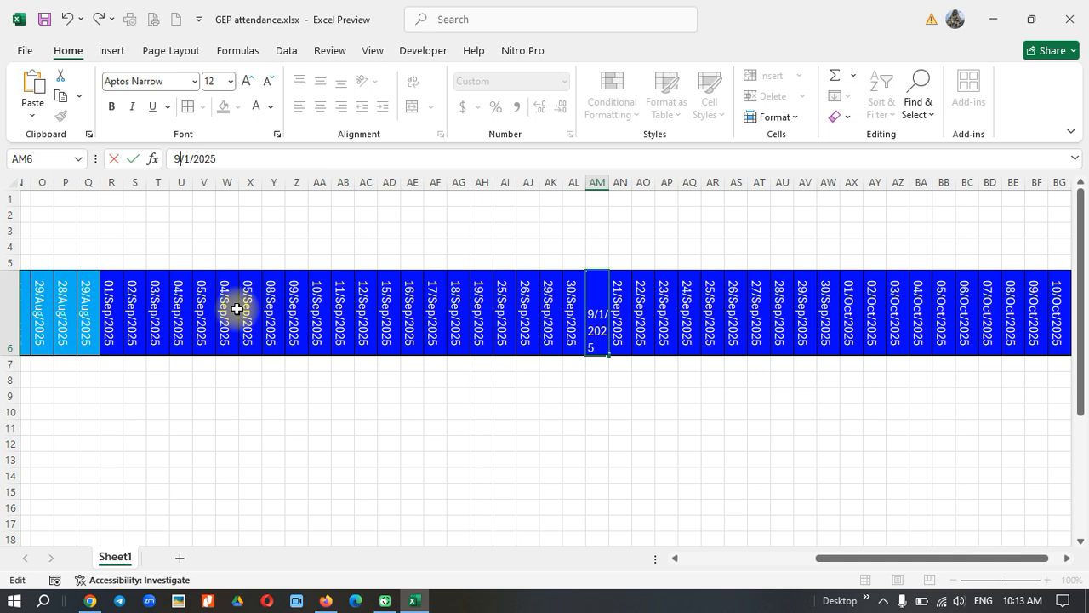
pyautogui.press('Left')
pyautogui.press('Left')
pyautogui.press('BackSpace')
pyautogui.write('1')
pyautogui.press('Return')
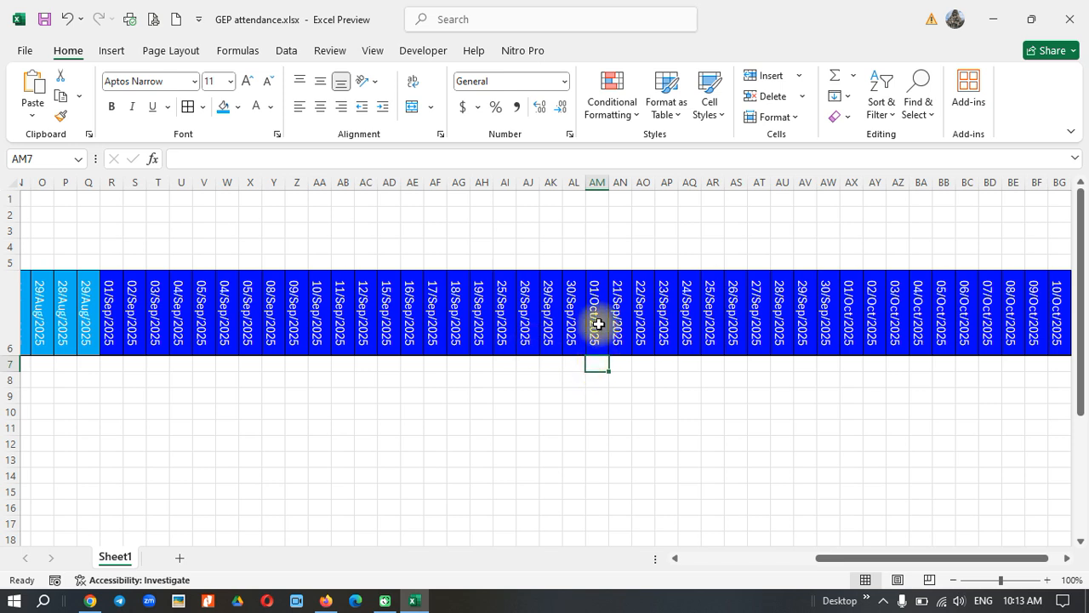
pyautogui.click(598, 324)
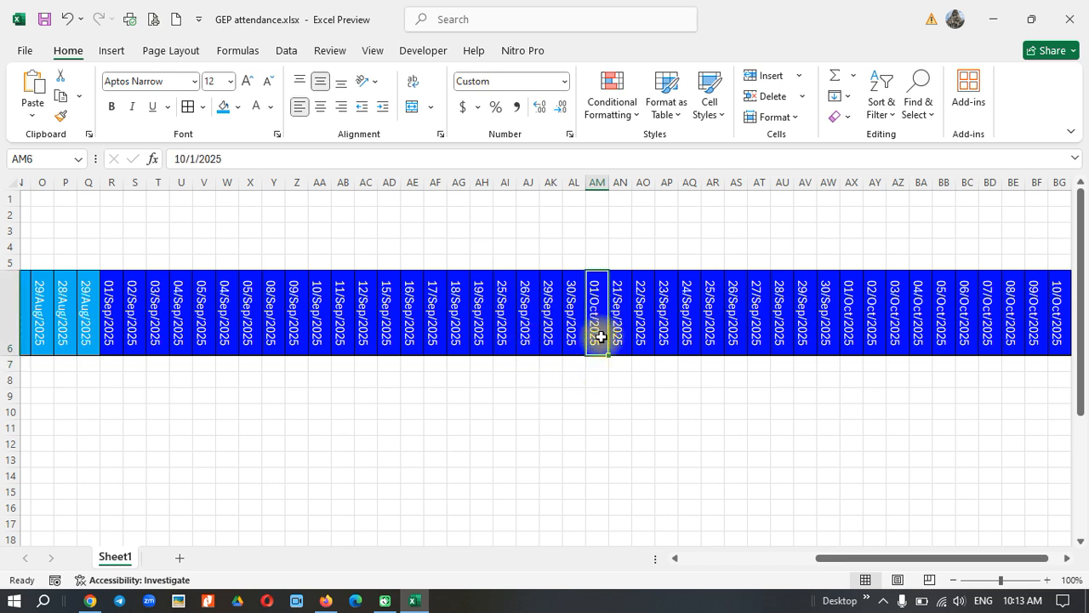
pyautogui.moveTo(610, 356); pyautogui.dragTo(662, 361)
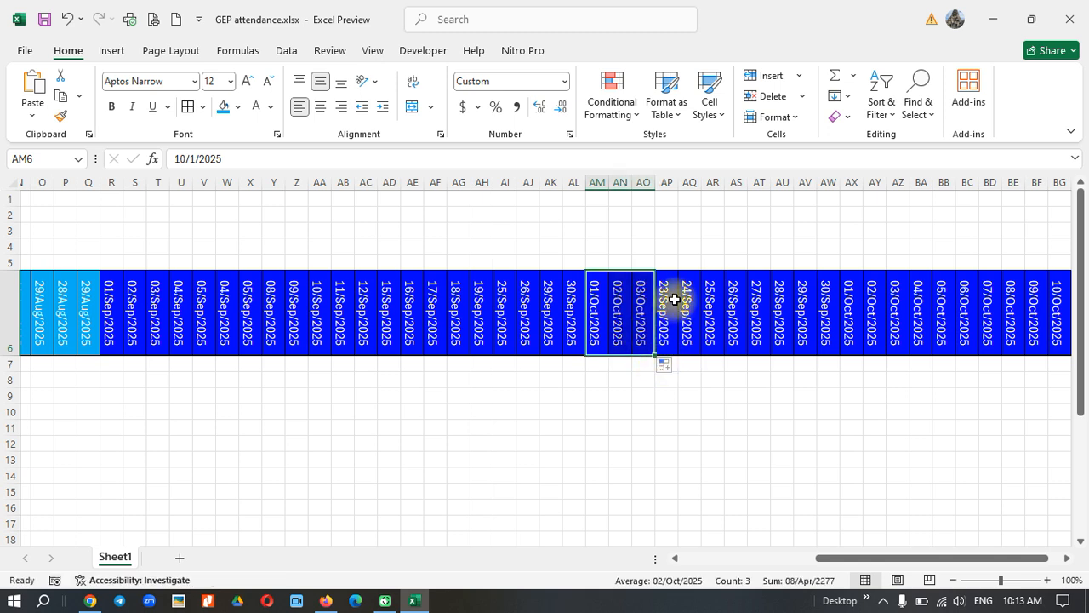
# Step: Set AP6 to 10/6/2025 and fill the daily dates through 10/Oct/2025 in AT6
pyautogui.click(674, 299)
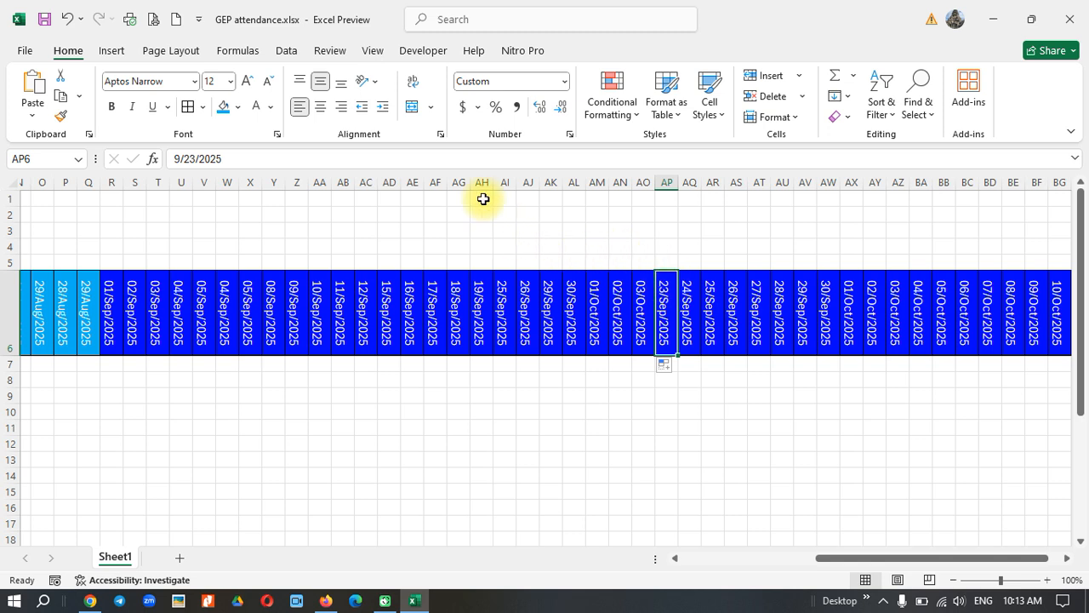
pyautogui.click(182, 158)
pyautogui.press('BackSpace')
pyautogui.write('10')
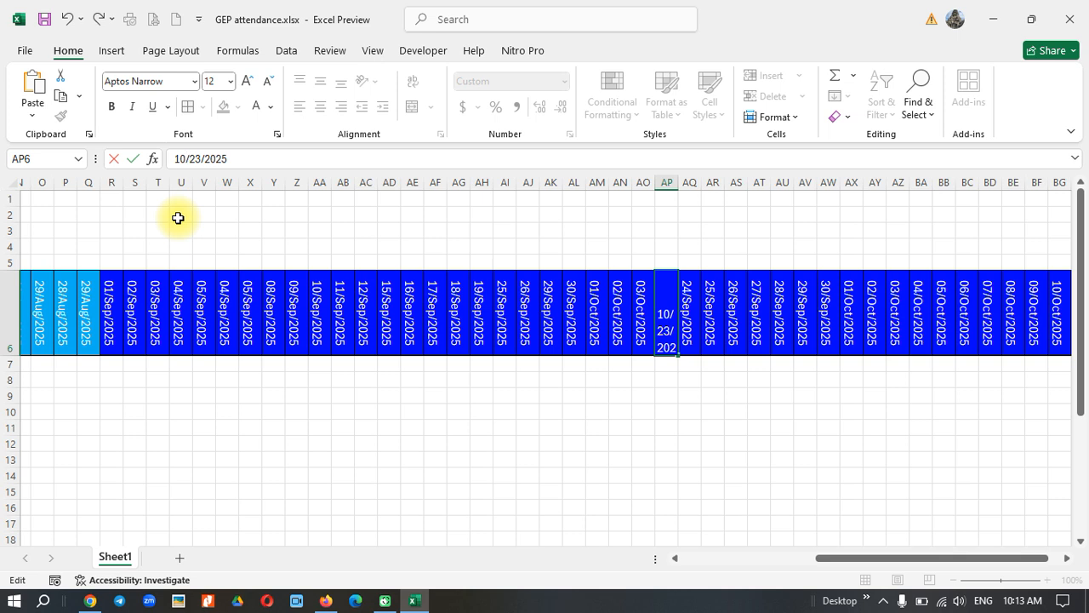
pyautogui.press('BackSpace')
pyautogui.press('BackSpace')
pyautogui.write('6')
pyautogui.press('Return')
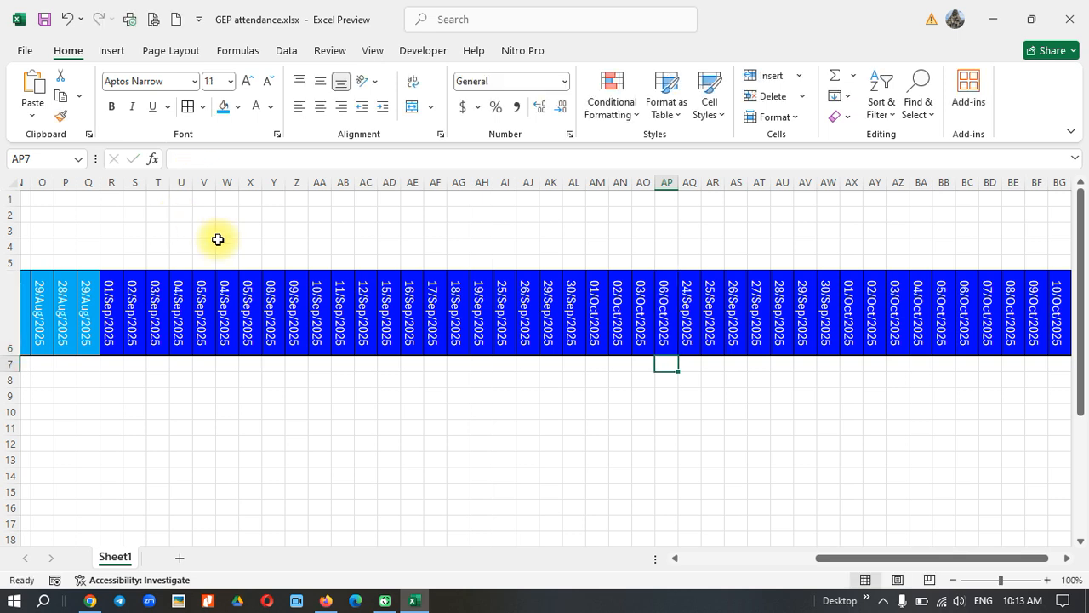
pyautogui.click(664, 339)
pyautogui.moveTo(680, 355); pyautogui.dragTo(766, 353)
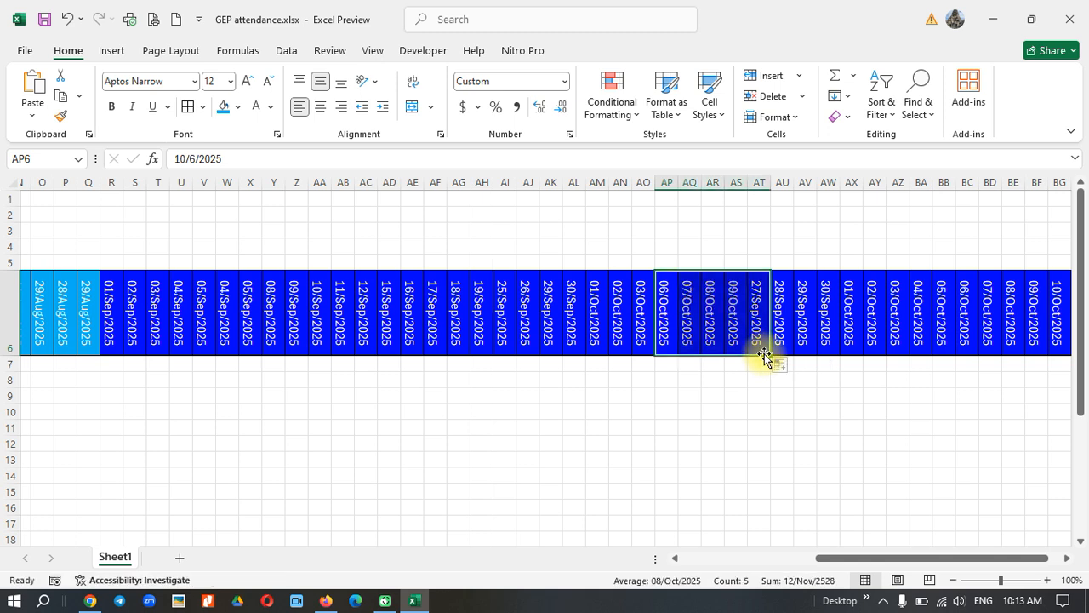
# Step: Set AU6 to 10/13/2025 and fill the daily dates through 17/Oct/2025 in AY6
pyautogui.click(784, 310)
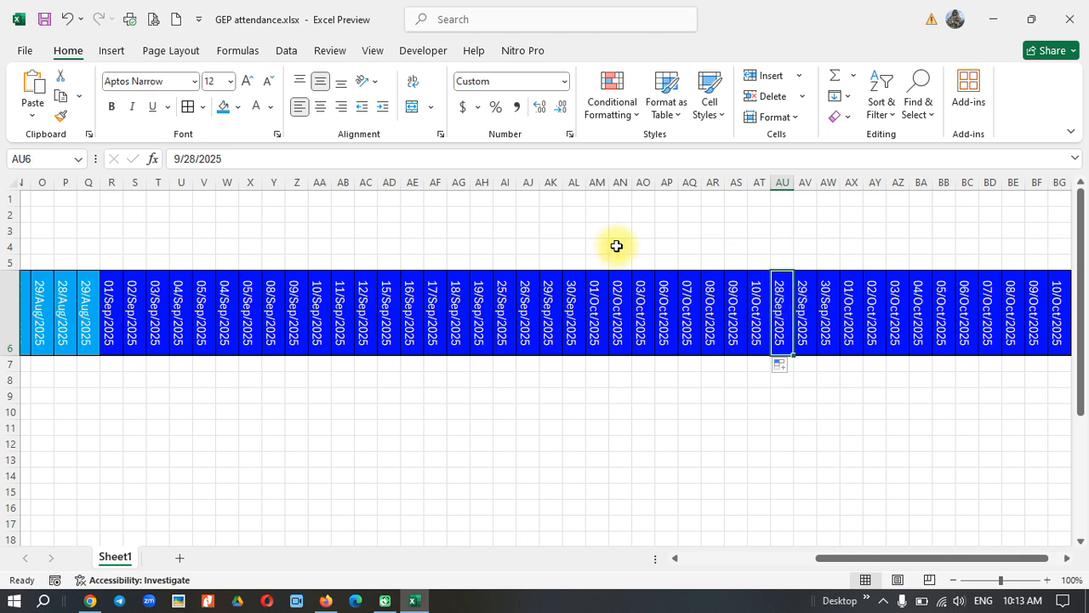
pyautogui.click(178, 158)
pyautogui.press('BackSpace')
pyautogui.write('10')
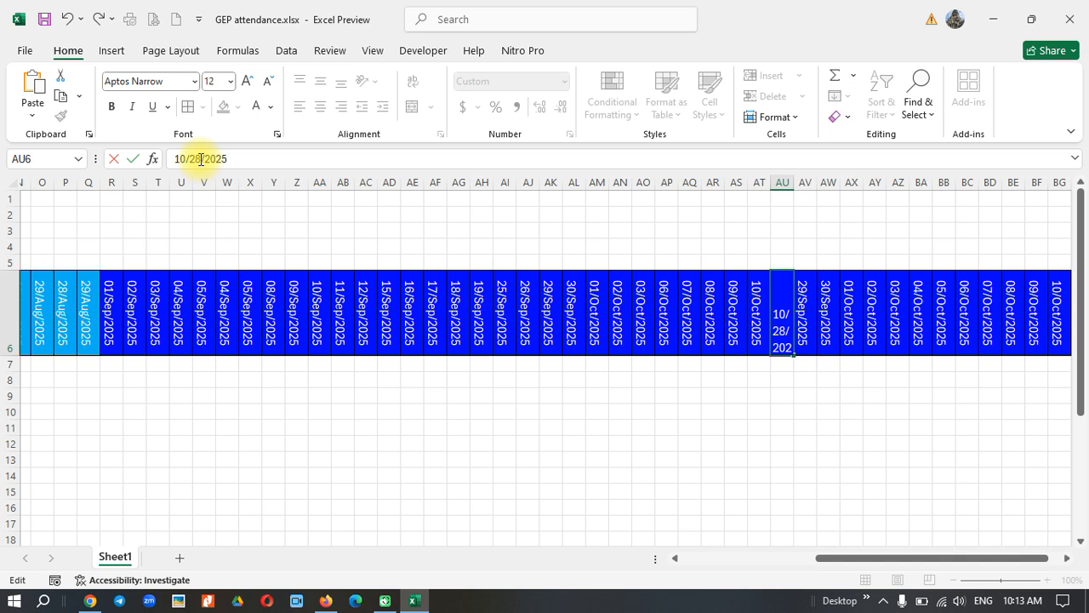
pyautogui.press('BackSpace')
pyautogui.press('BackSpace')
pyautogui.write('1')
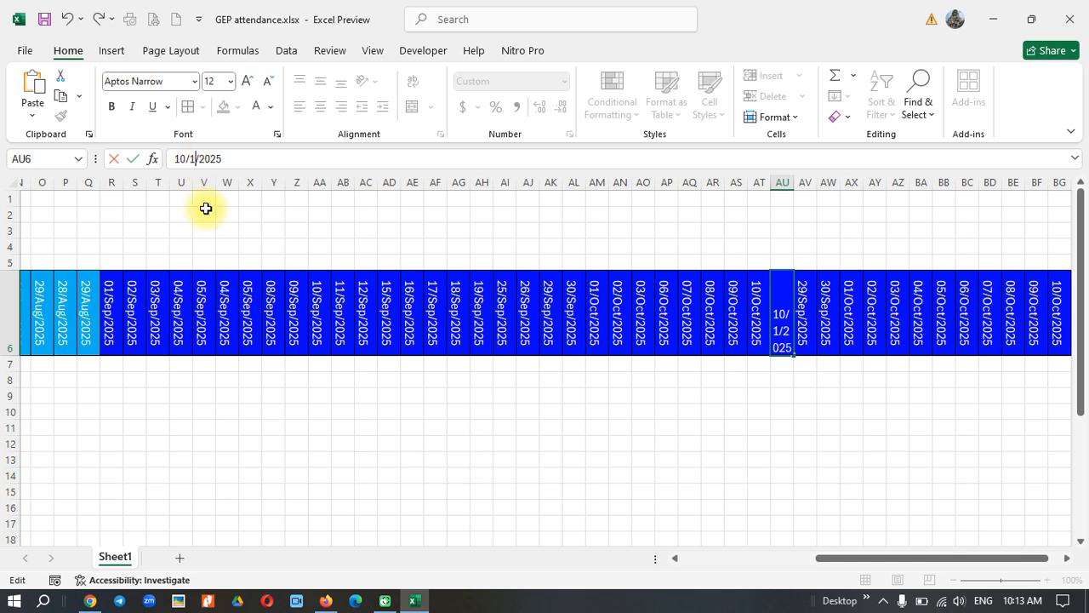
pyautogui.write('3')
pyautogui.press('Return')
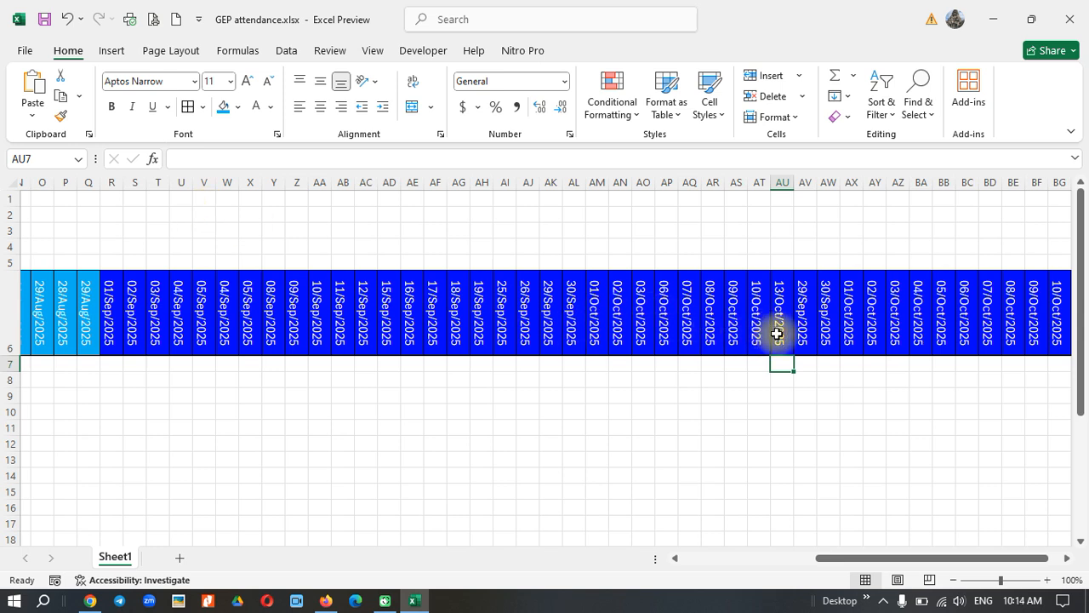
pyautogui.click(777, 334)
pyautogui.moveTo(795, 356); pyautogui.dragTo(884, 355)
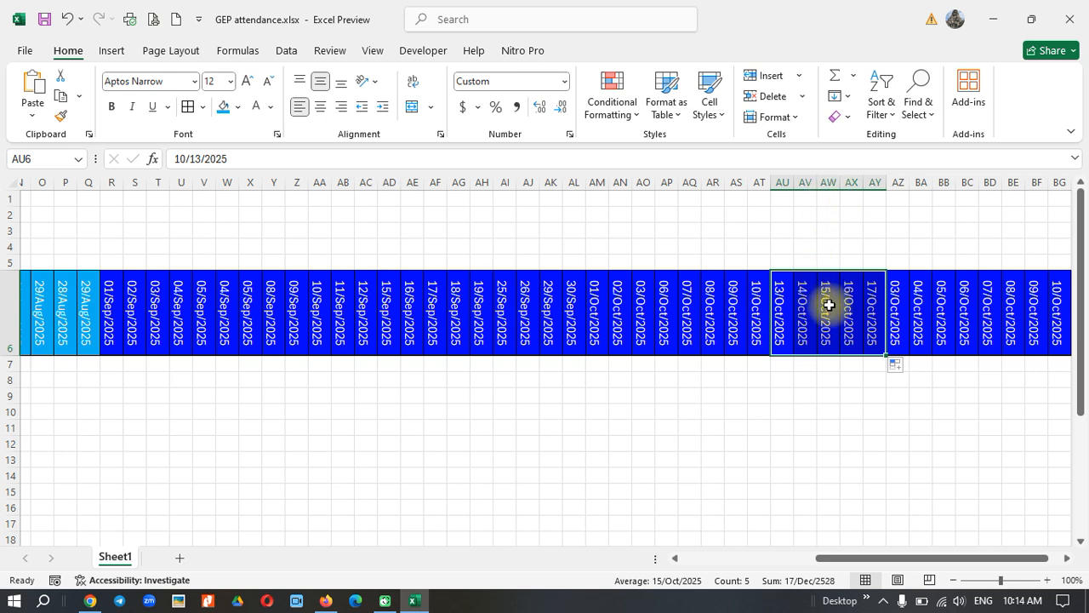
# Step: Delete the whole column AW that holds the 15/Oct/2025 date header
pyautogui.click(830, 181)
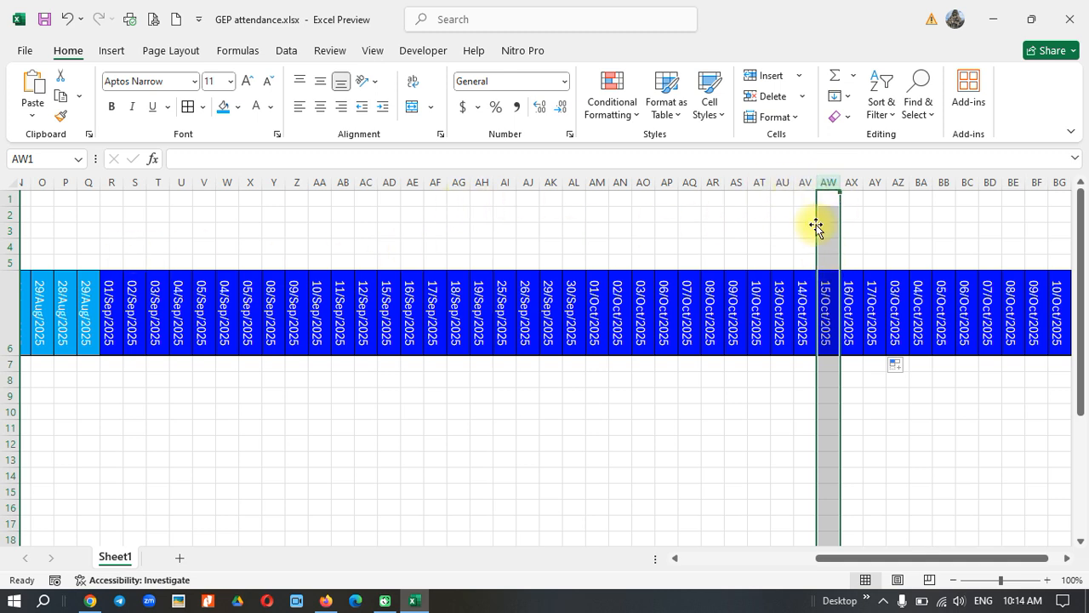
pyautogui.rightClick(831, 182)
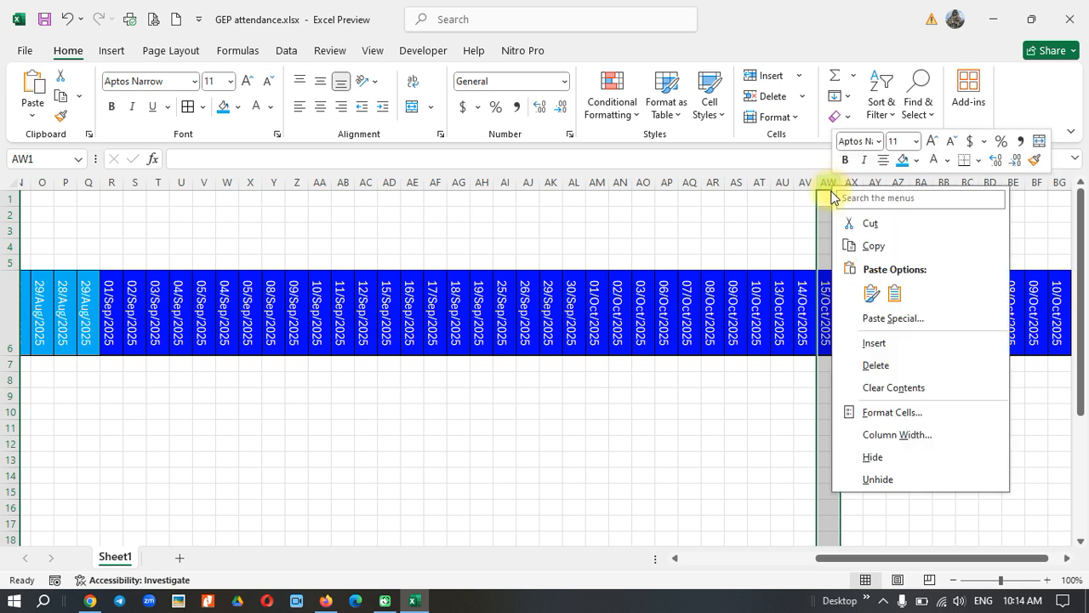
pyautogui.click(878, 373)
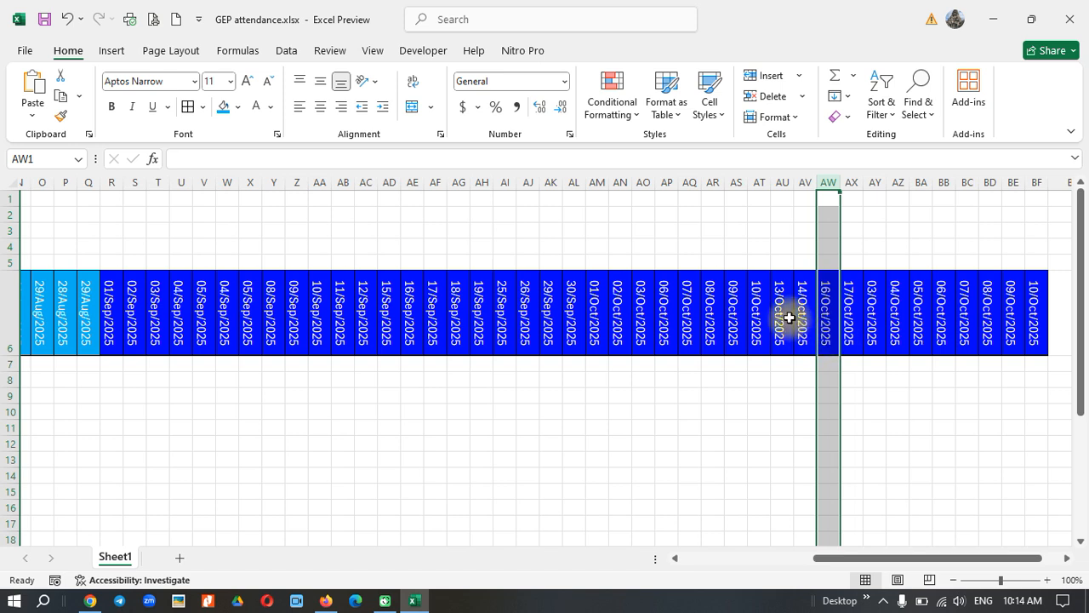
pyautogui.click(853, 307)
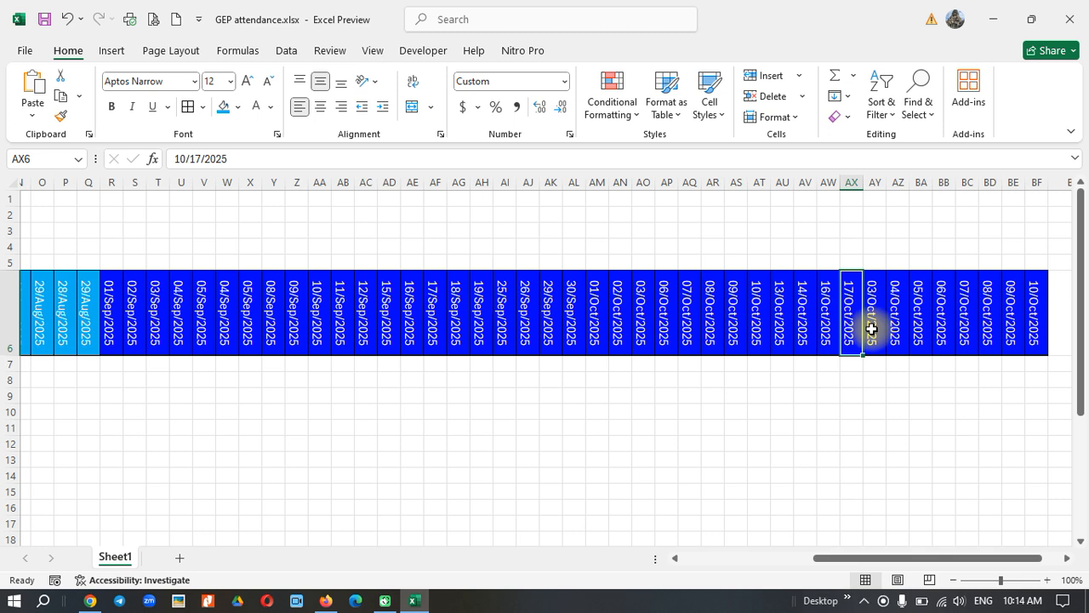
# Step: Set AY6 to 10/20/2025 and fill the daily dates through 24/Oct/2025 in BC6
pyautogui.click(876, 292)
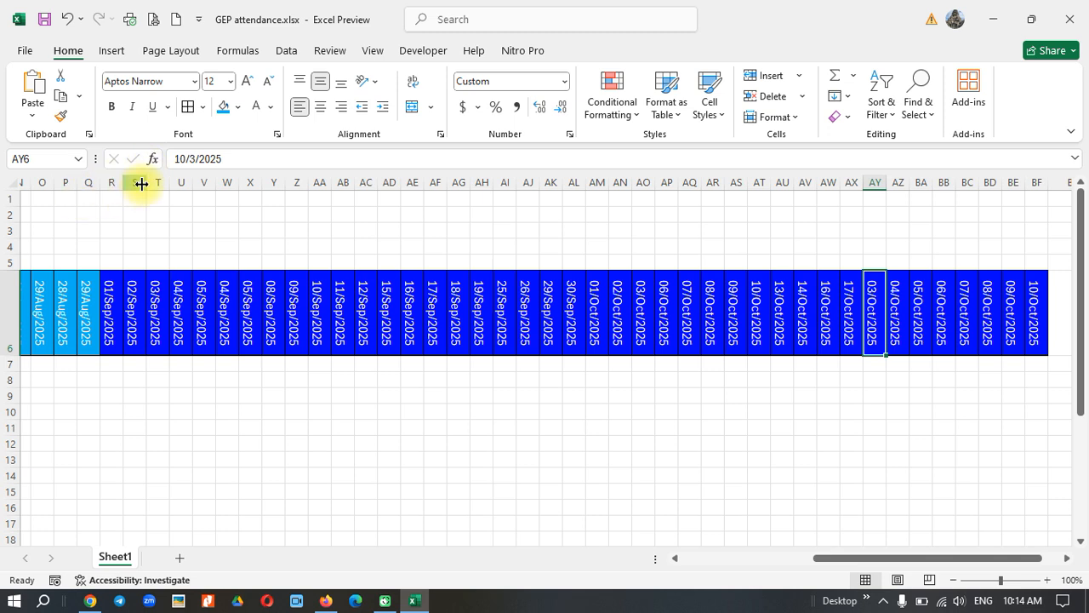
pyautogui.click(194, 157)
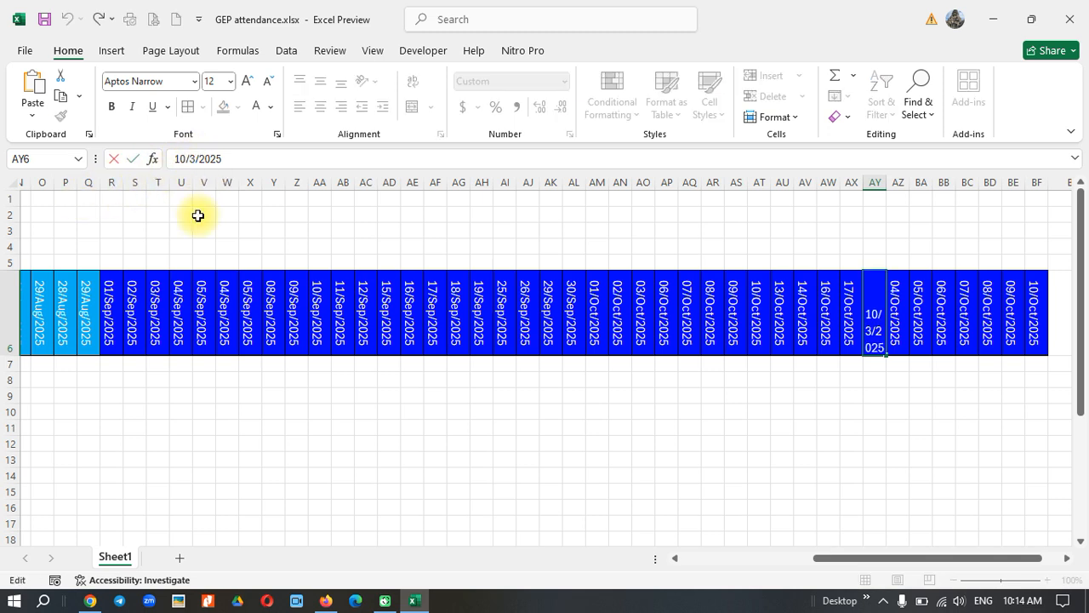
pyautogui.press('BackSpace')
pyautogui.write('20')
pyautogui.press('Return')
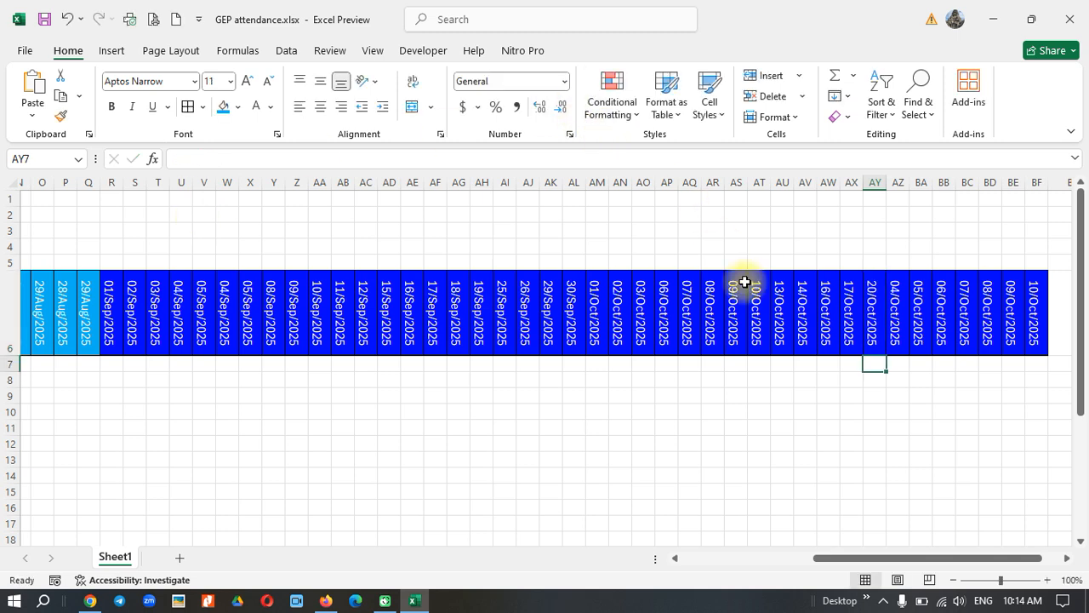
pyautogui.click(870, 336)
pyautogui.moveTo(887, 356); pyautogui.dragTo(1033, 356)
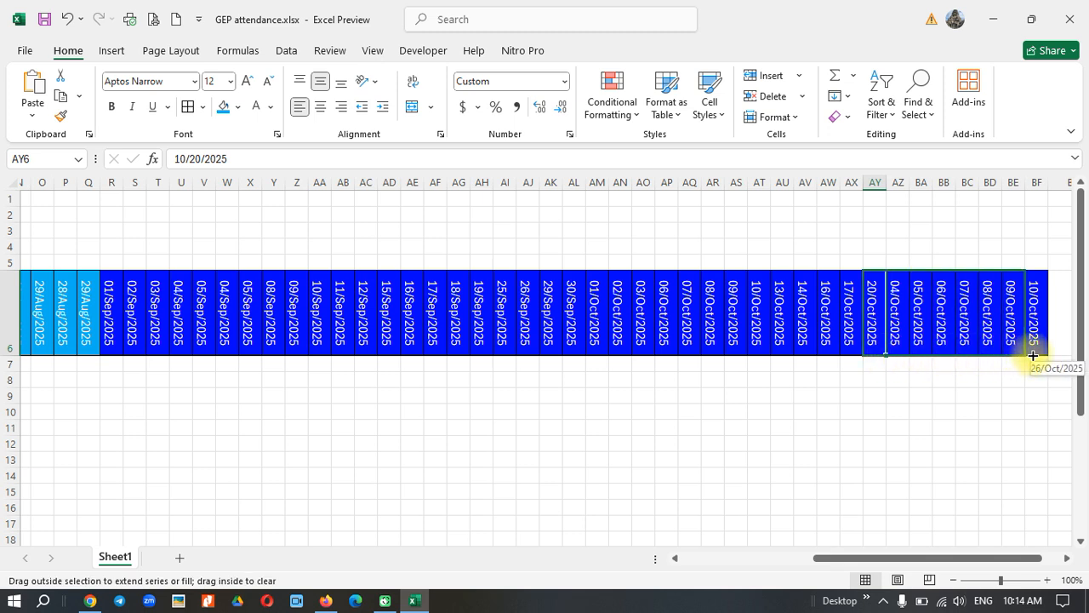
pyautogui.moveTo(1033, 356); pyautogui.dragTo(984, 356)
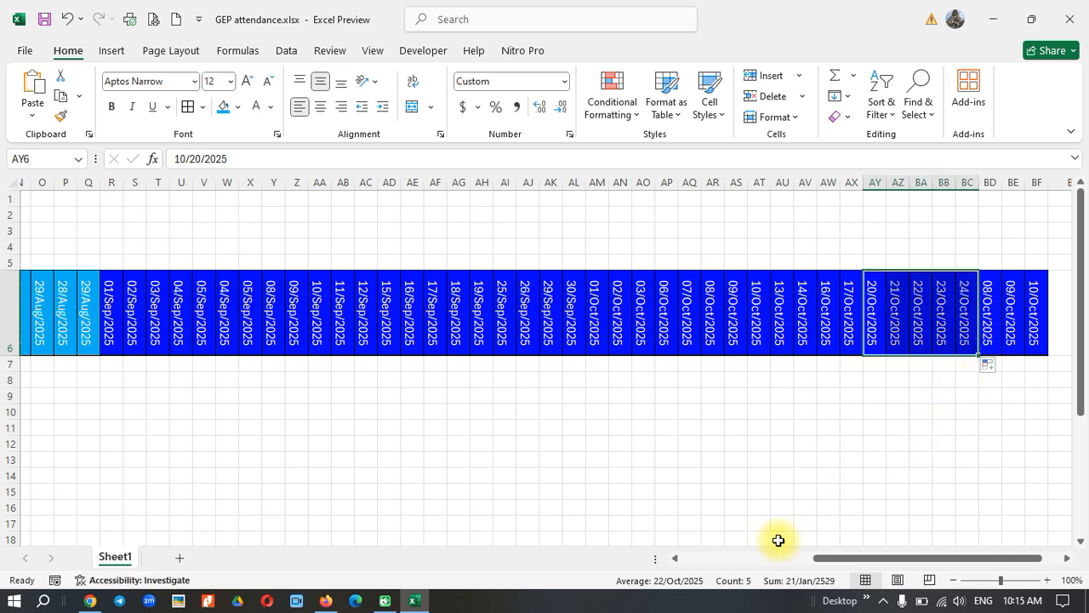
# Step: Set BD6 to 10/27/2025 and fill the daily dates through 31/Oct/2025 in BH6
pyautogui.moveTo(822, 559); pyautogui.dragTo(885, 558)
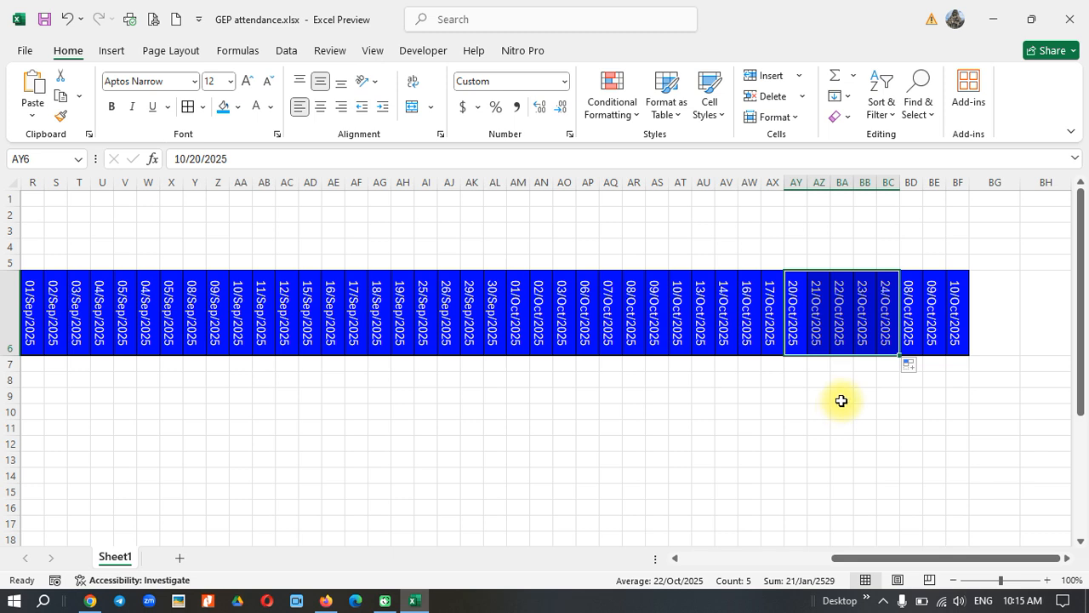
pyautogui.click(912, 289)
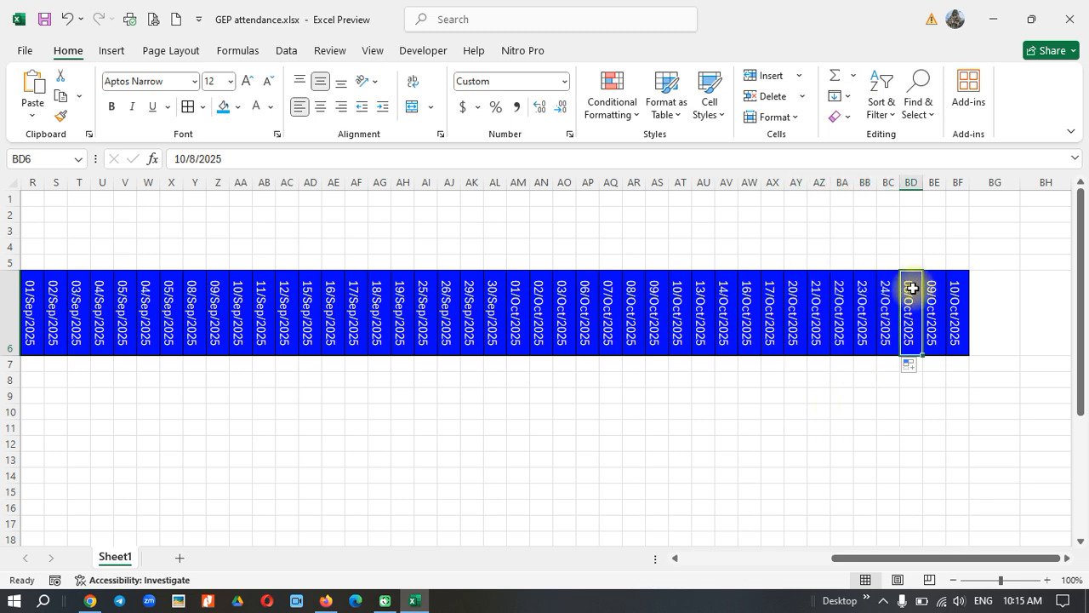
pyautogui.click(197, 160)
pyautogui.press('BackSpace')
pyautogui.write('27')
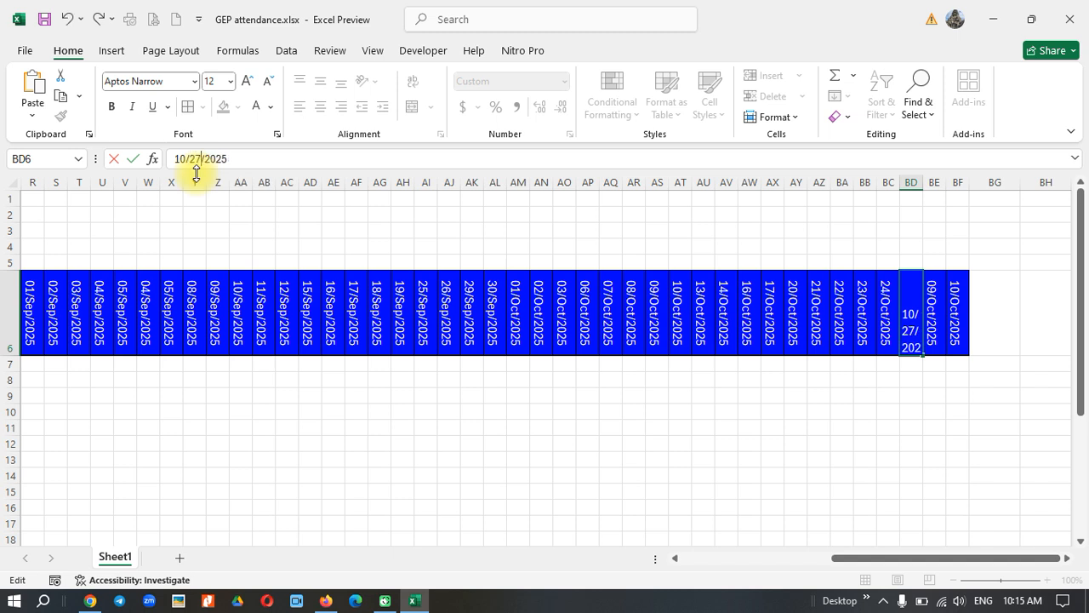
pyautogui.press('Return')
pyautogui.click(913, 315)
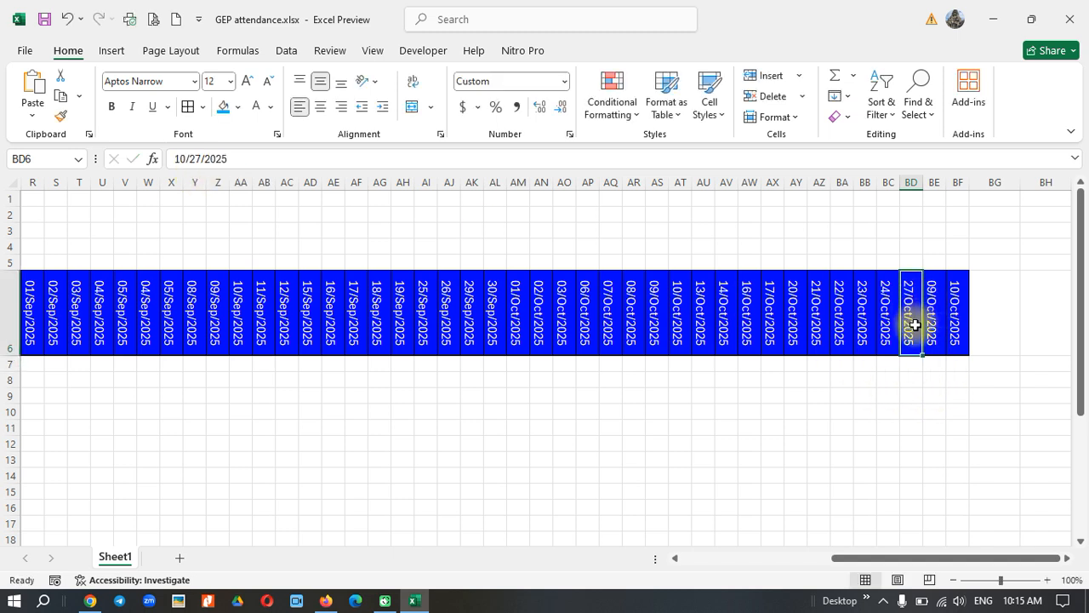
pyautogui.moveTo(924, 355); pyautogui.dragTo(1051, 357)
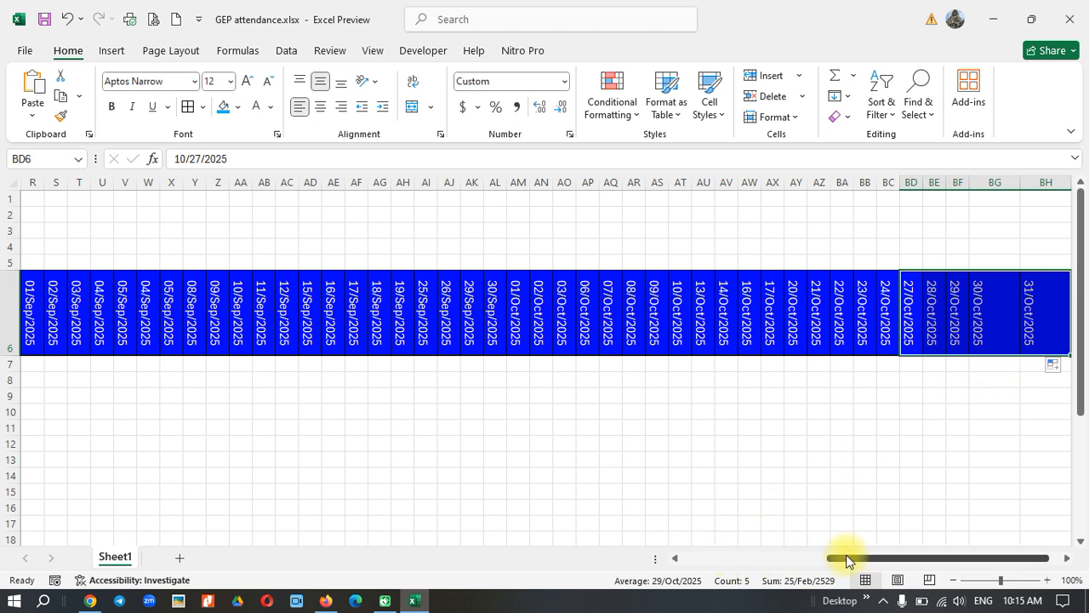
# Step: Narrow columns BG and BH, which hold the last two October date headers
pyautogui.moveTo(1070, 188); pyautogui.dragTo(994, 185)
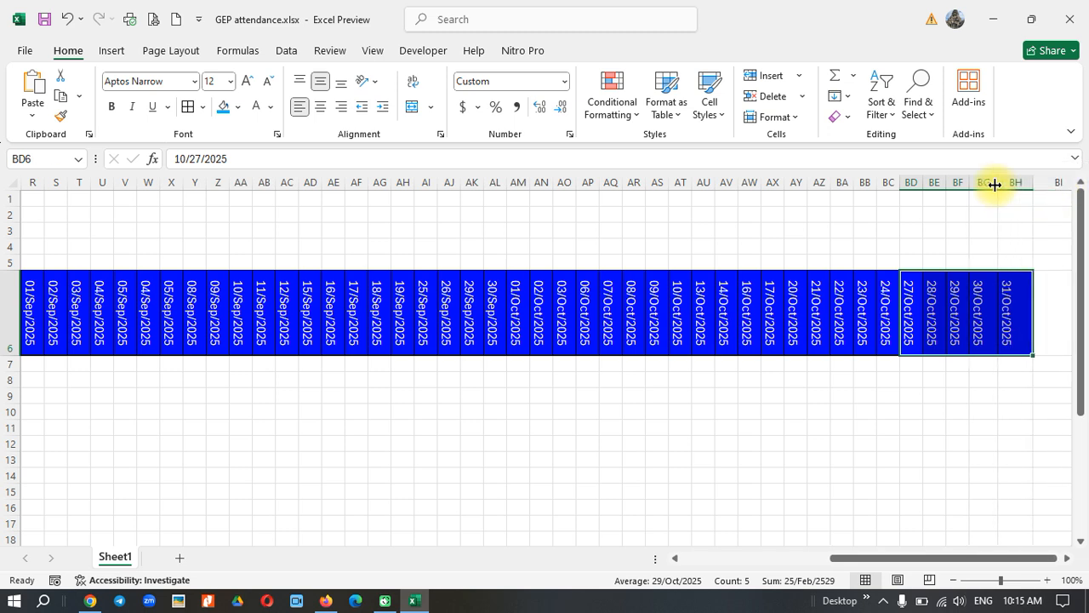
pyautogui.click(933, 331)
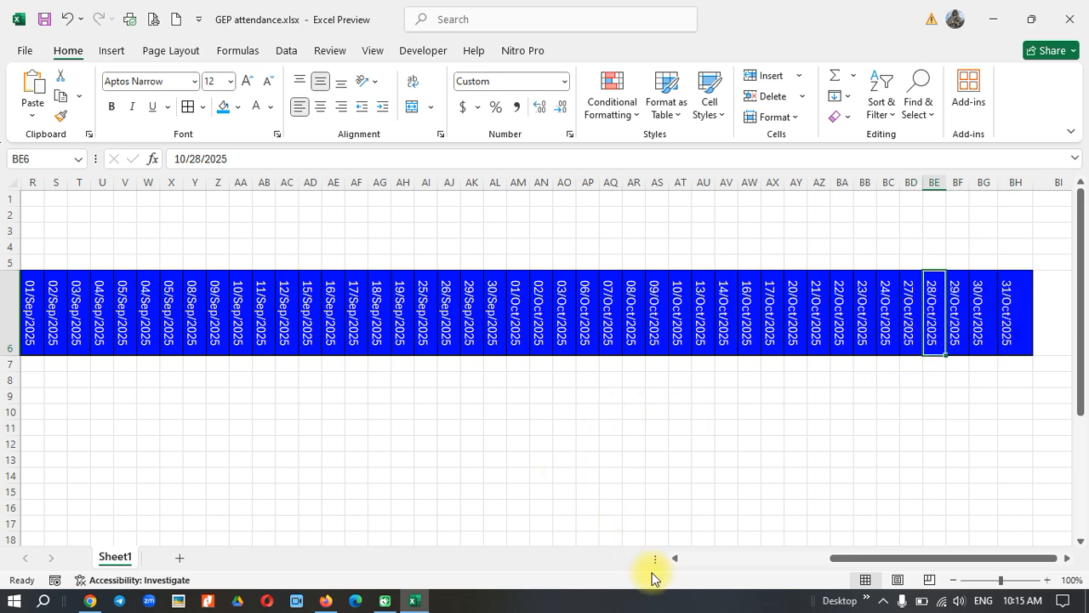
pyautogui.moveTo(863, 555); pyautogui.dragTo(762, 555)
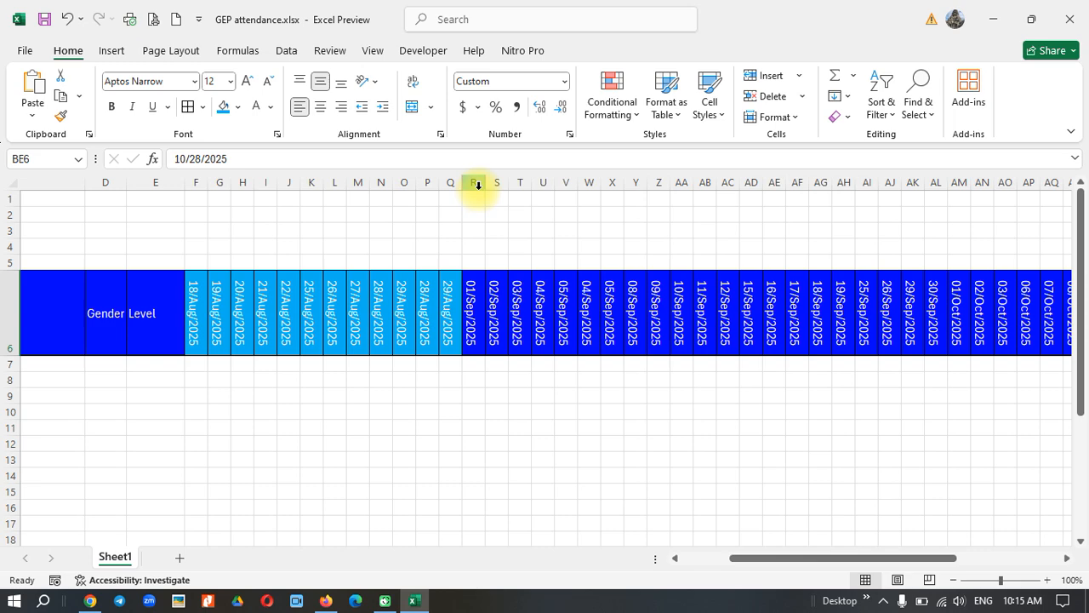
pyautogui.moveTo(475, 183); pyautogui.dragTo(556, 219)
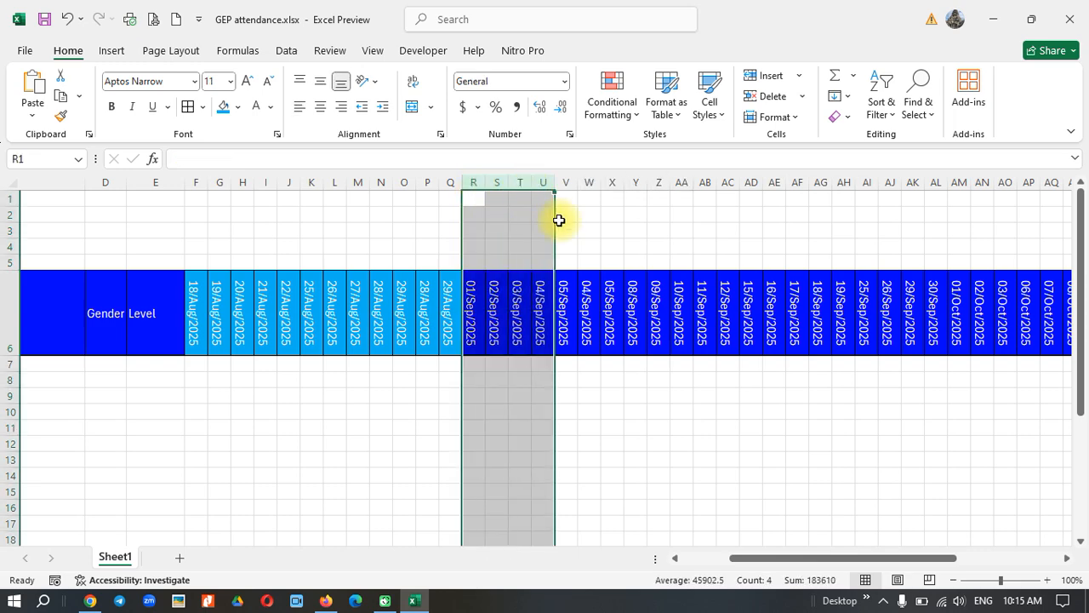
pyautogui.click(636, 336)
pyautogui.moveTo(736, 558); pyautogui.dragTo(888, 550)
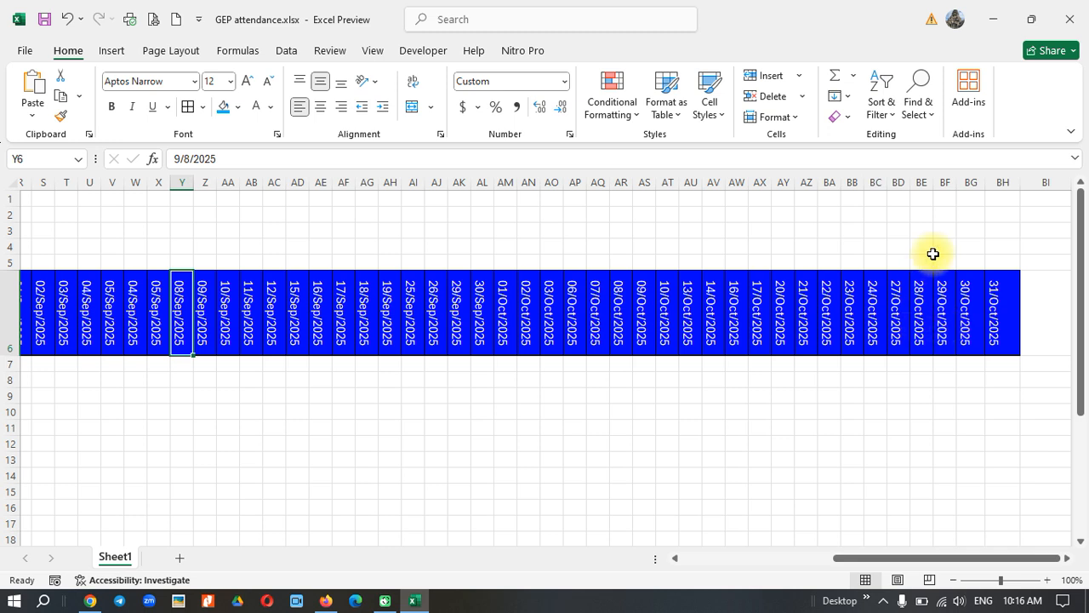
# Step: Delete the whole column BF that holds the 29/Oct/2025 date header
pyautogui.click(946, 183)
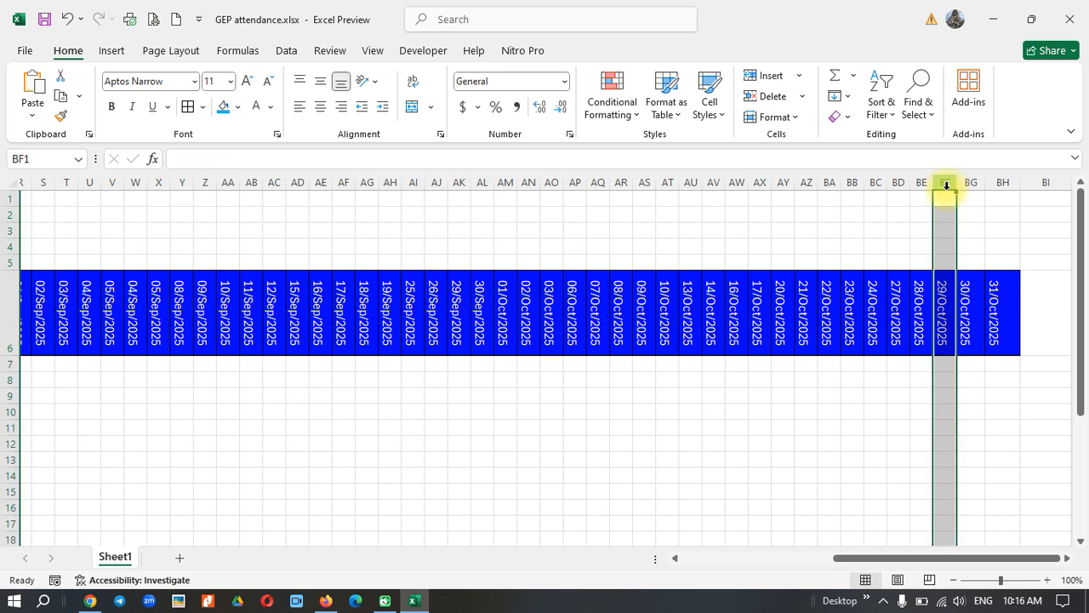
pyautogui.rightClick(946, 185)
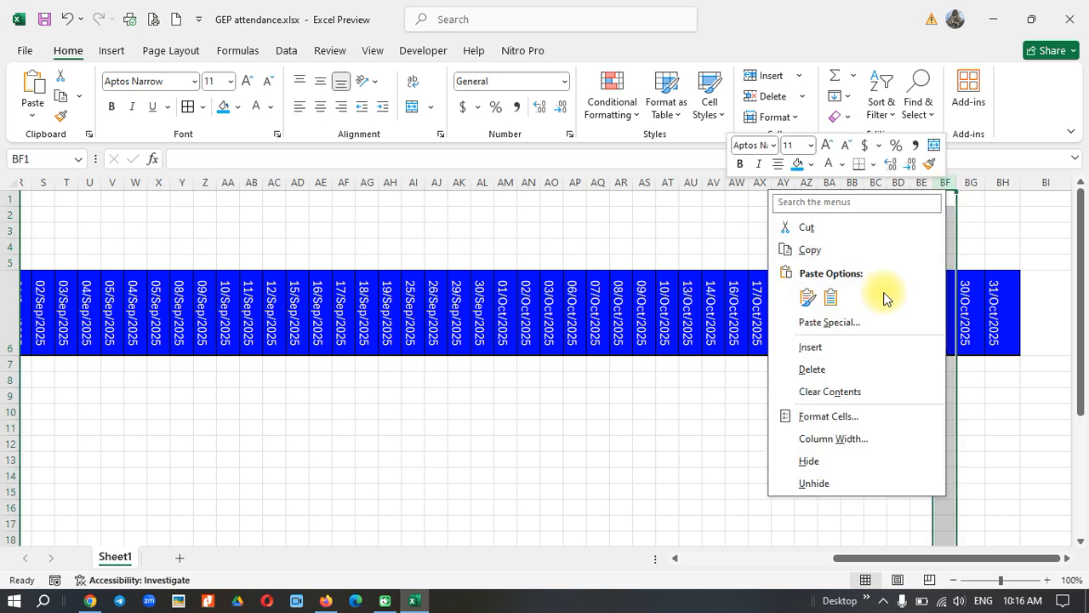
pyautogui.click(839, 370)
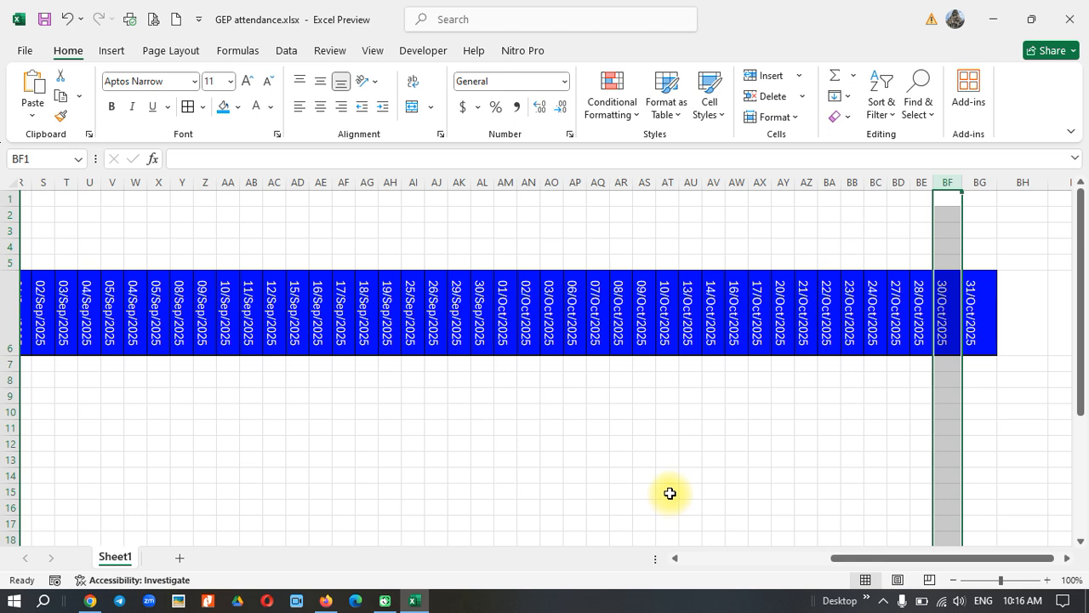
pyautogui.click(979, 307)
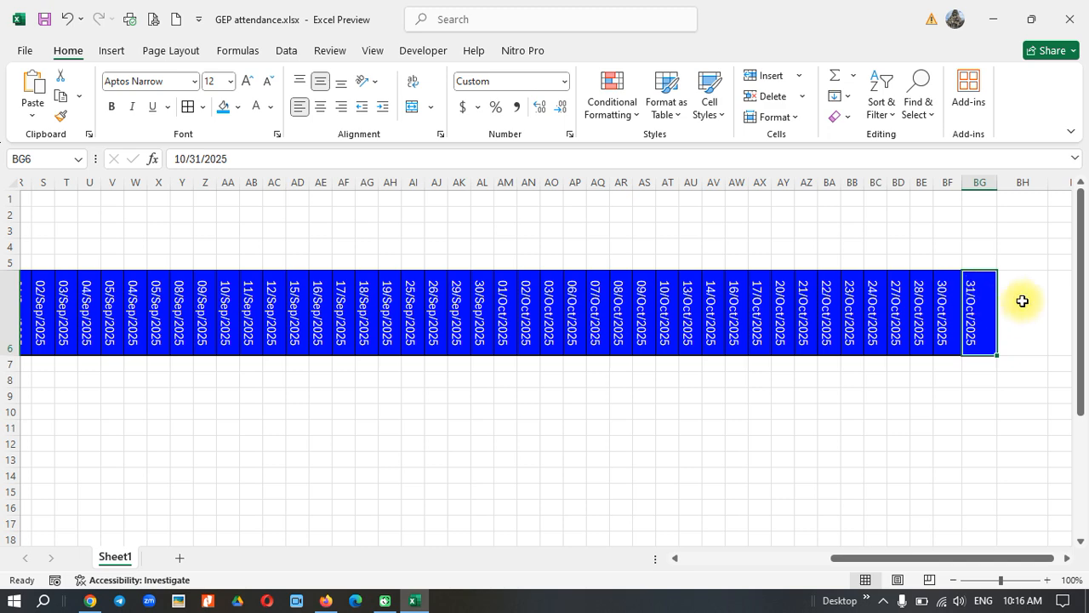
# Step: Switch to the phonics attendance sheet in Google Sheets and examine the day-count formula in BH3 above the Total column
pyautogui.click(90, 601)
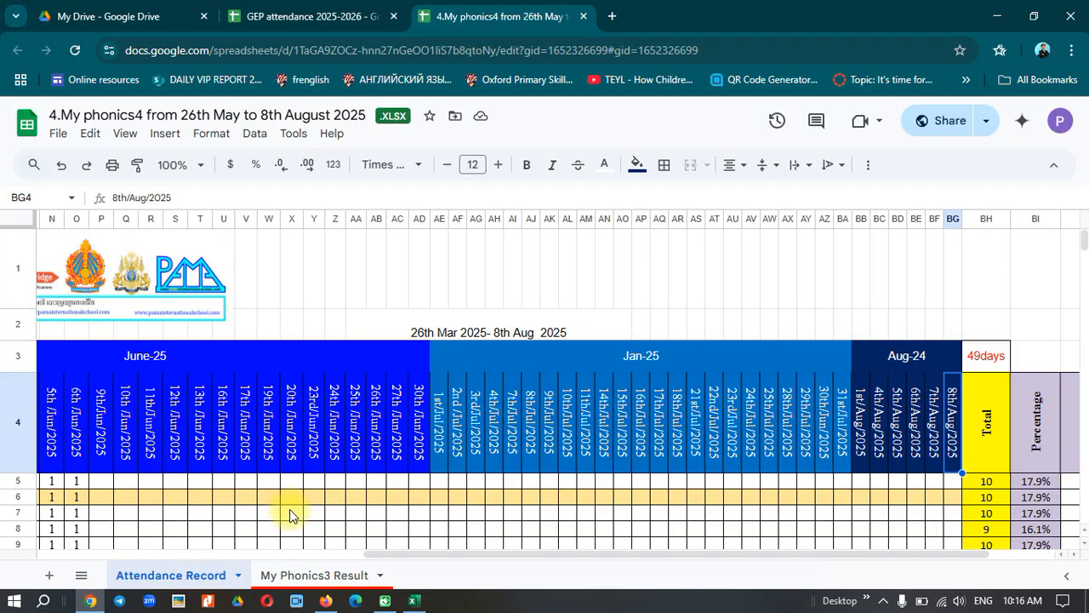
pyautogui.click(987, 362)
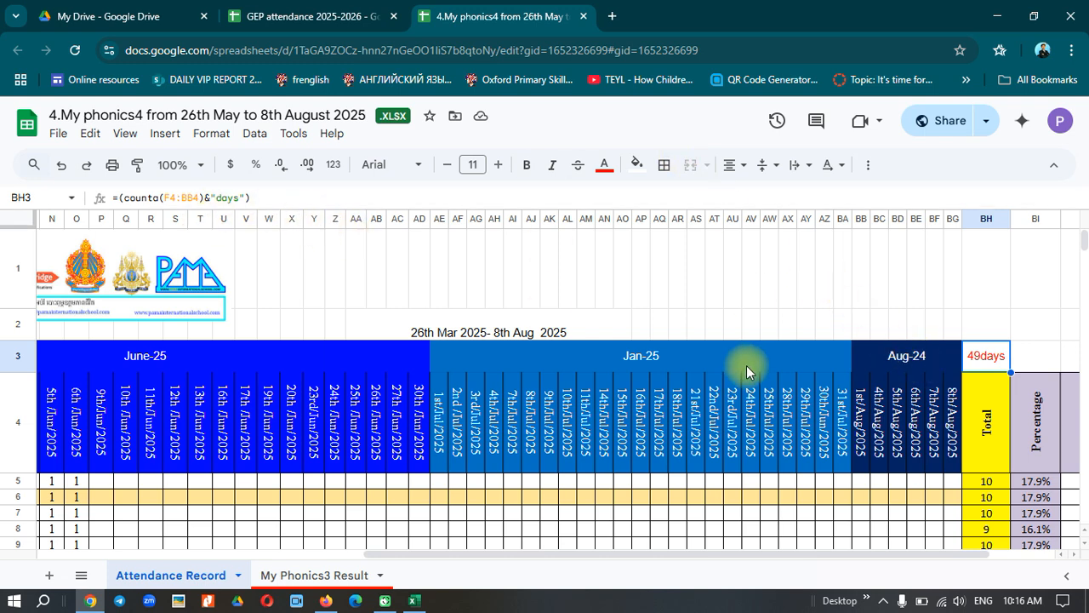
pyautogui.doubleClick(997, 360)
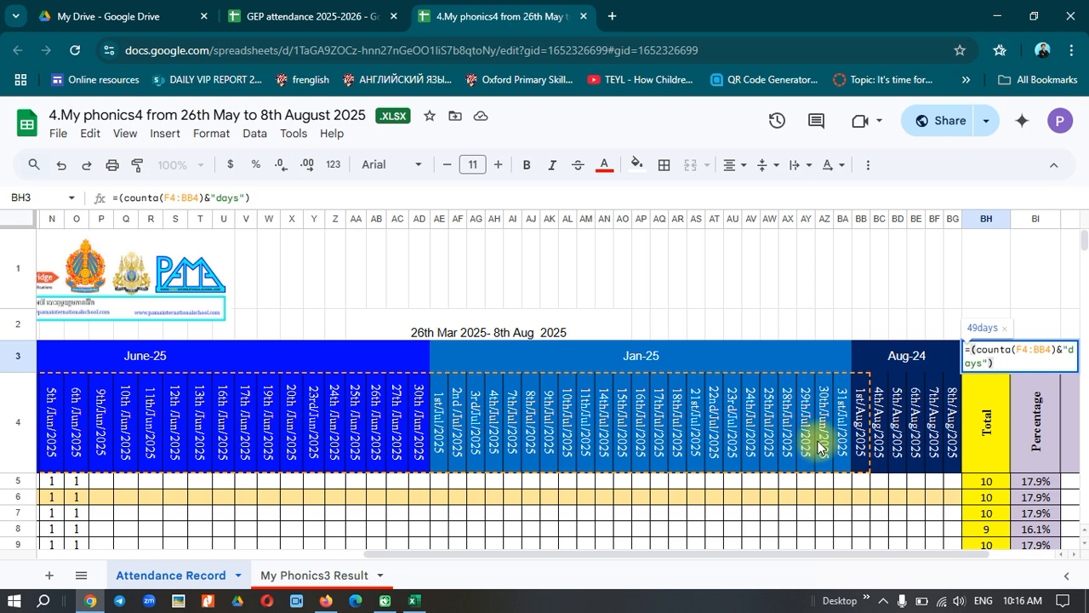
pyautogui.press('Return')
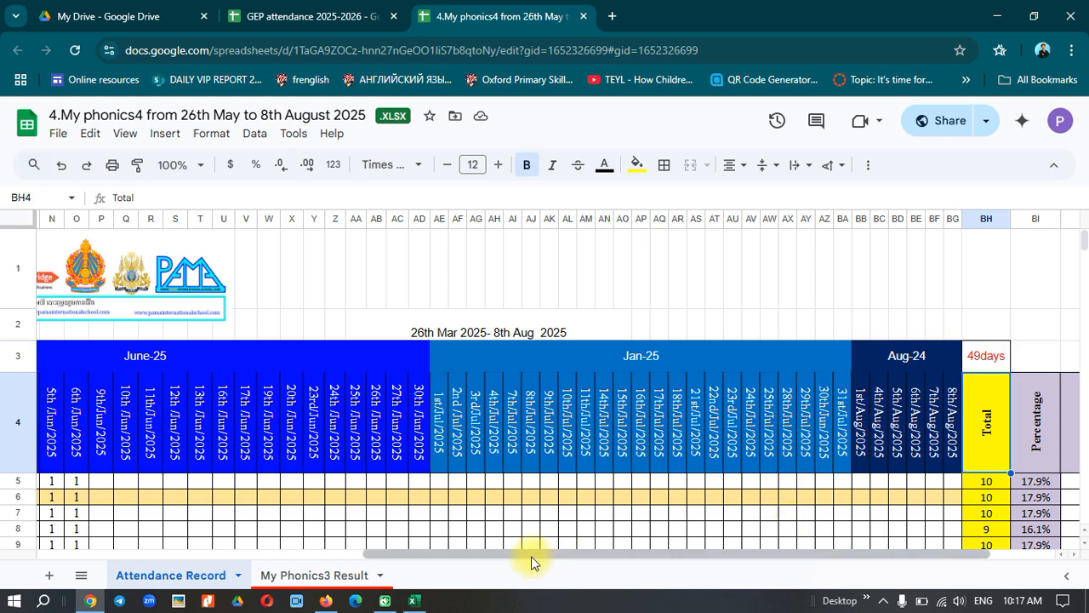
# Step: Return to the Excel workbook and enter =counta(F6:BG6)&"days" in BH5 to count the date headers, accepting the suggested formula correction
pyautogui.click(415, 600)
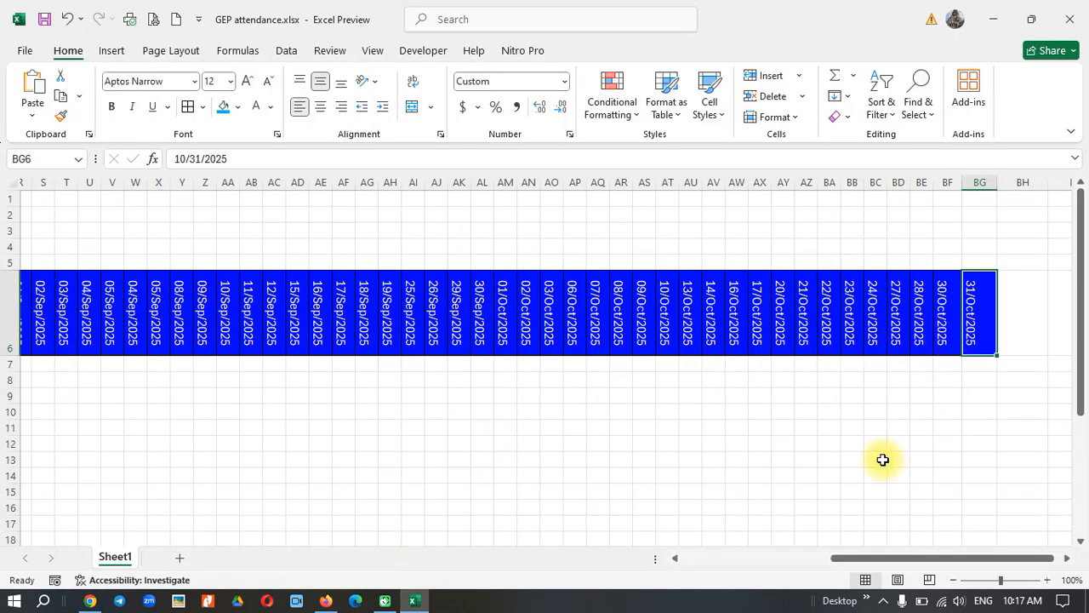
pyautogui.moveTo(837, 556); pyautogui.dragTo(890, 557)
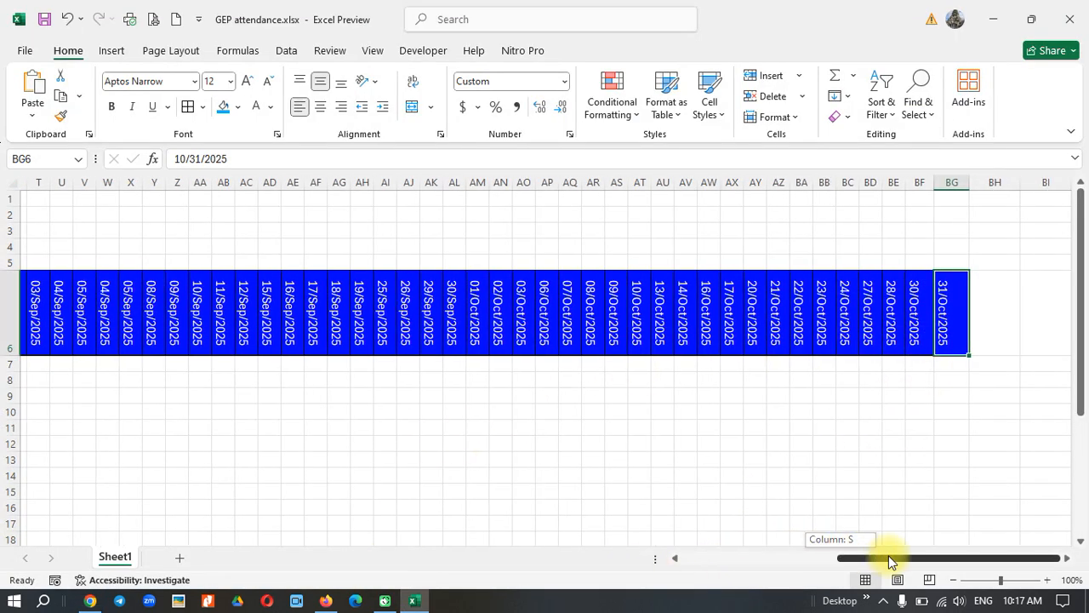
pyautogui.click(1007, 264)
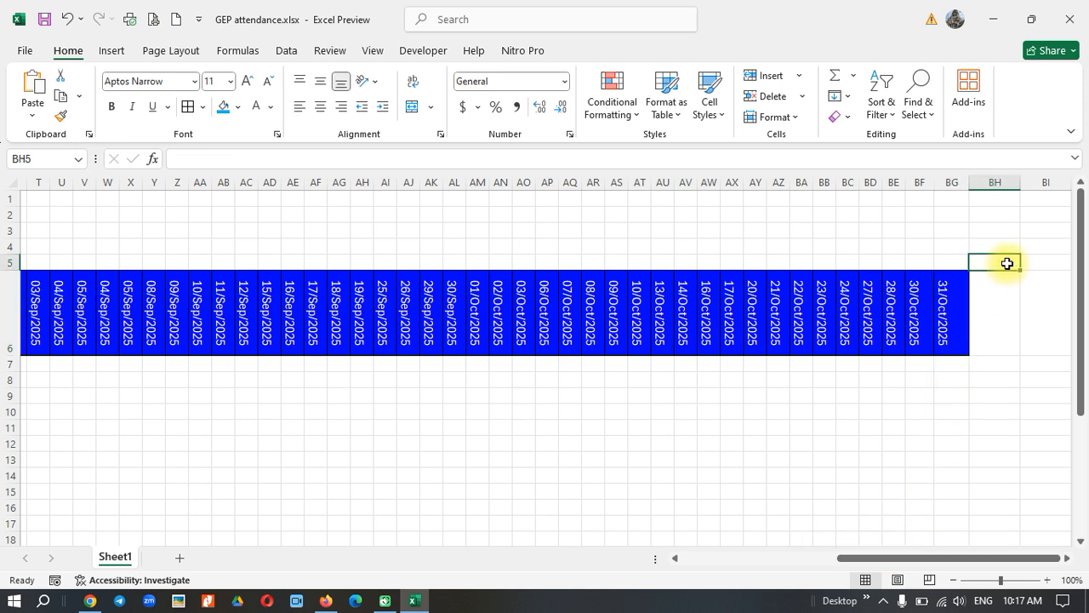
pyautogui.write('=')
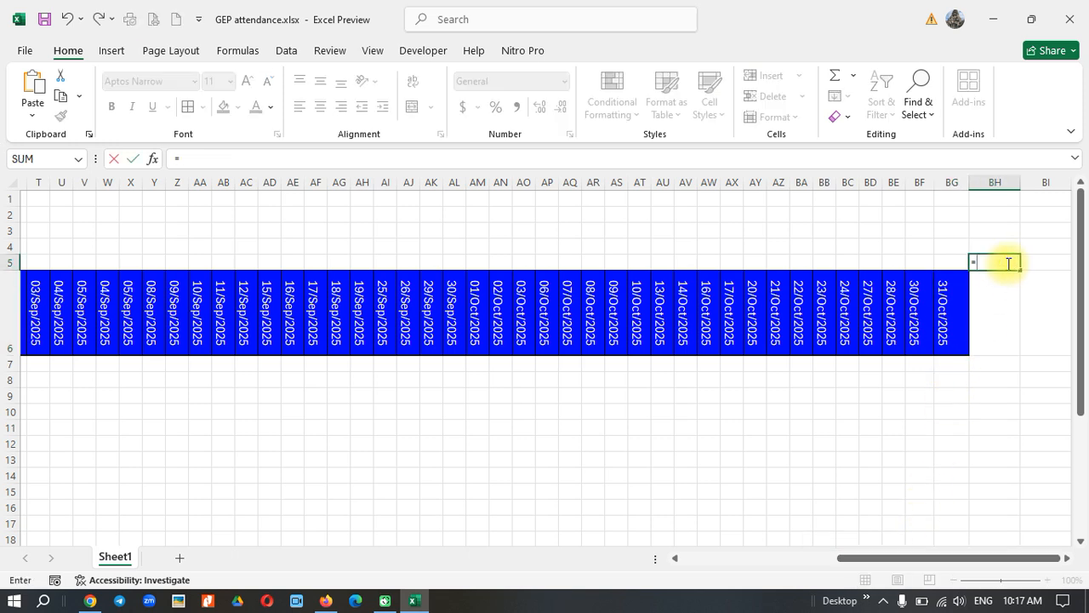
pyautogui.write('counta')
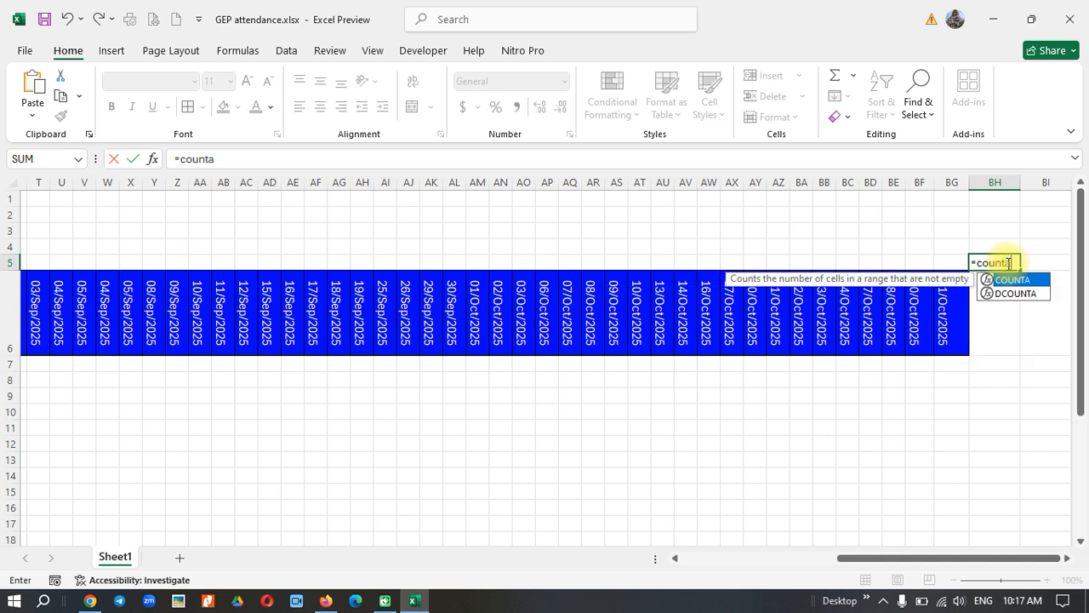
pyautogui.write('(')
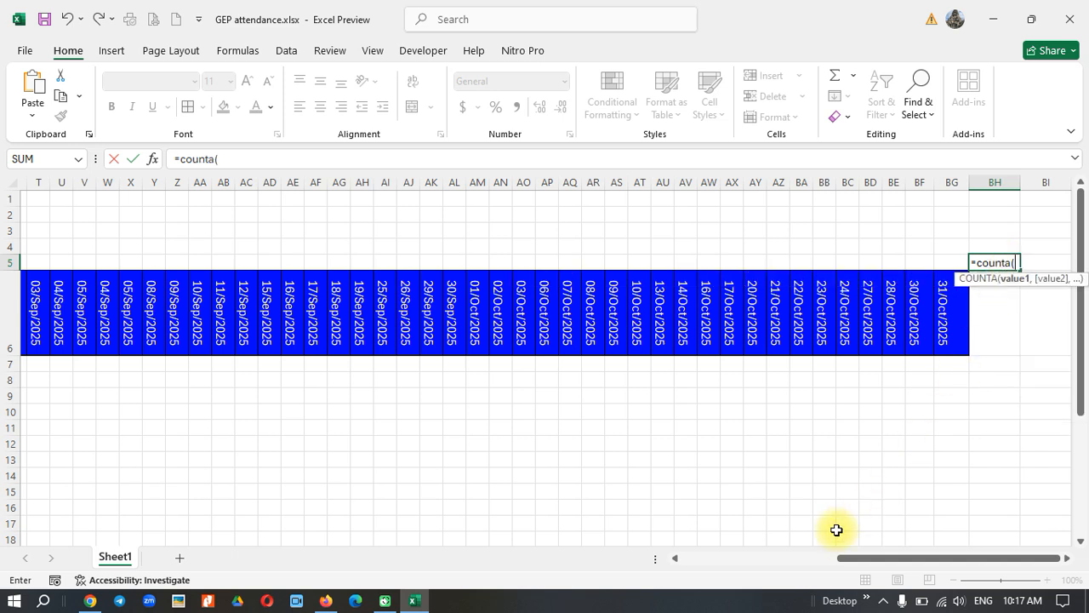
pyautogui.moveTo(851, 554); pyautogui.dragTo(689, 560)
pyautogui.moveTo(395, 314); pyautogui.dragTo(945, 338)
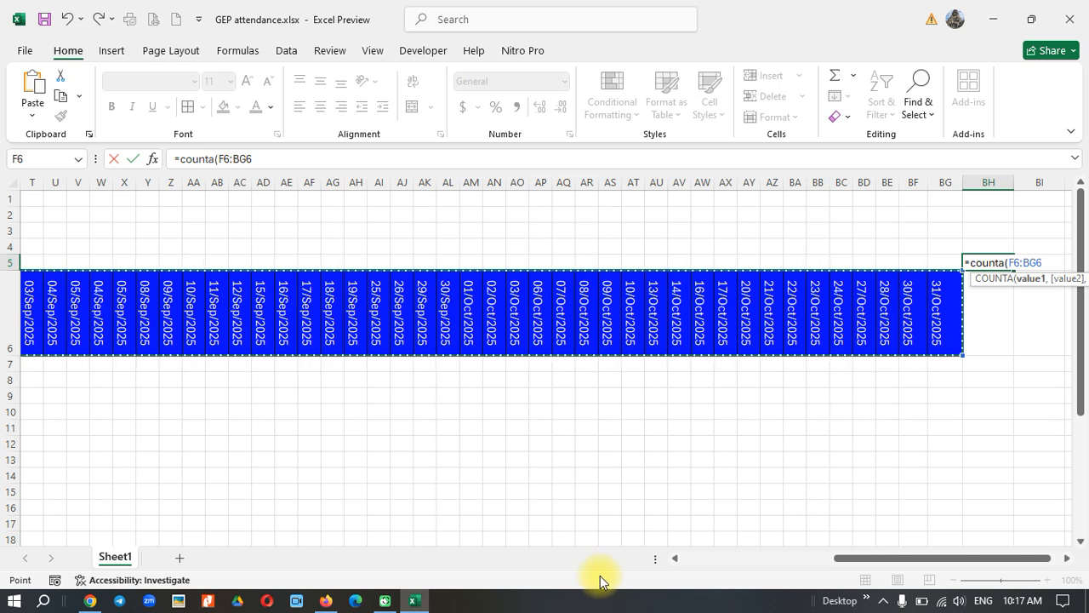
pyautogui.write(')&"')
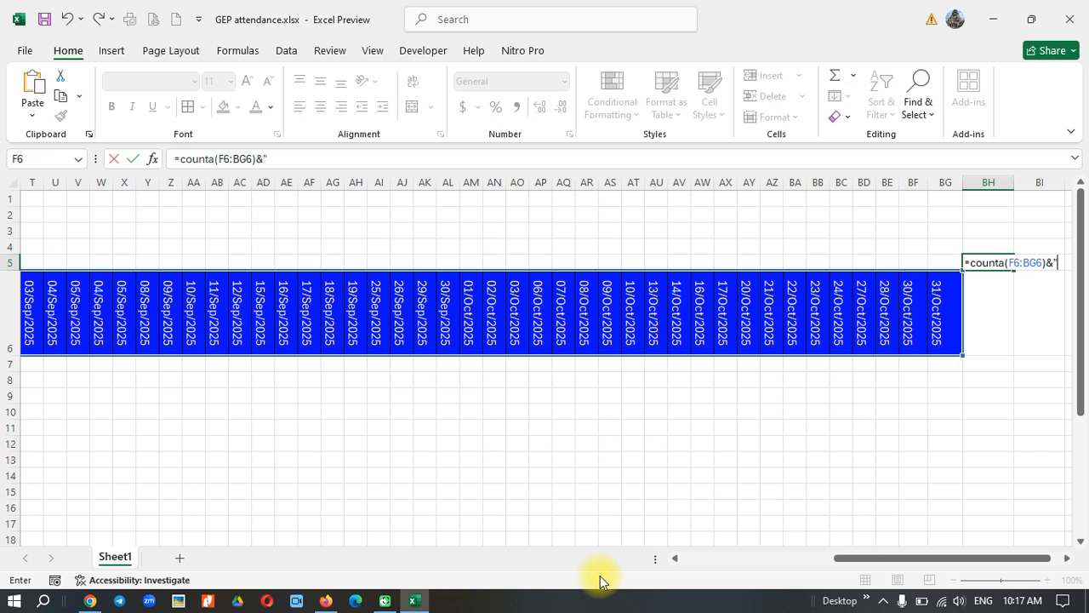
pyautogui.write('days")')
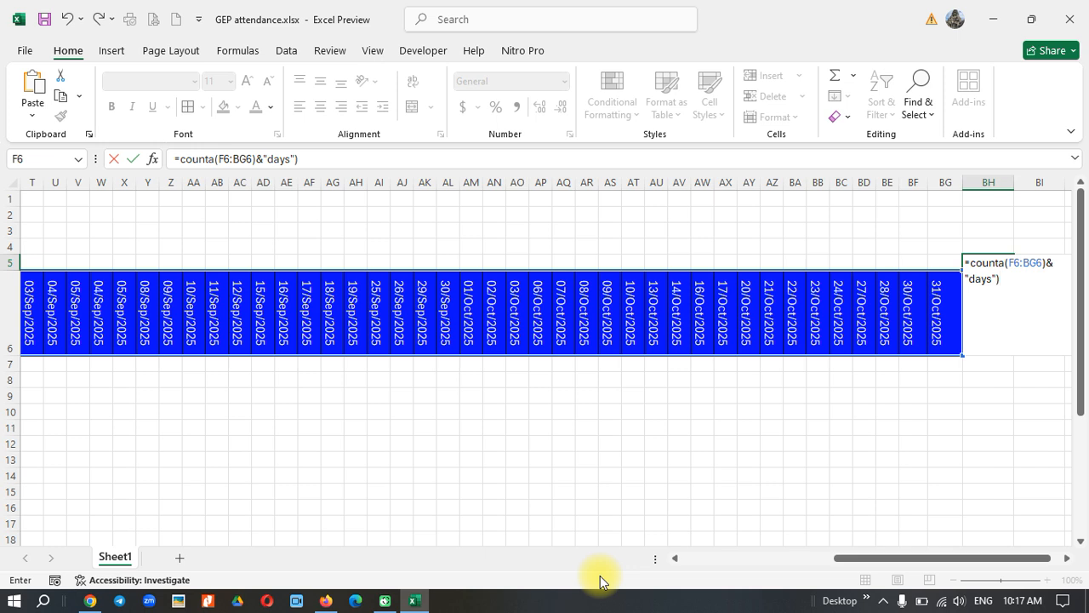
pyautogui.press('Return')
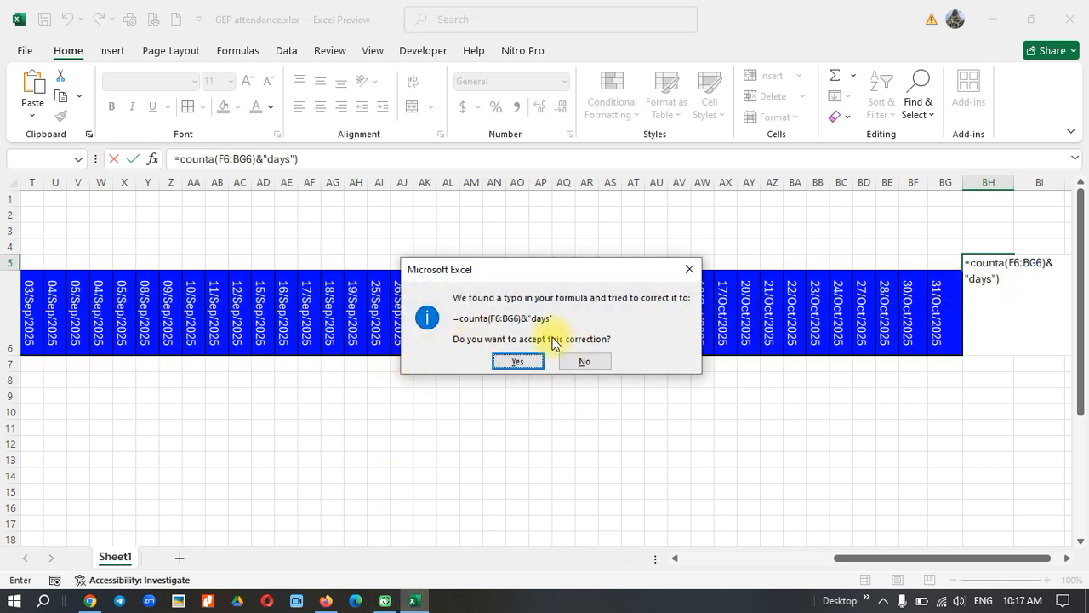
pyautogui.click(518, 361)
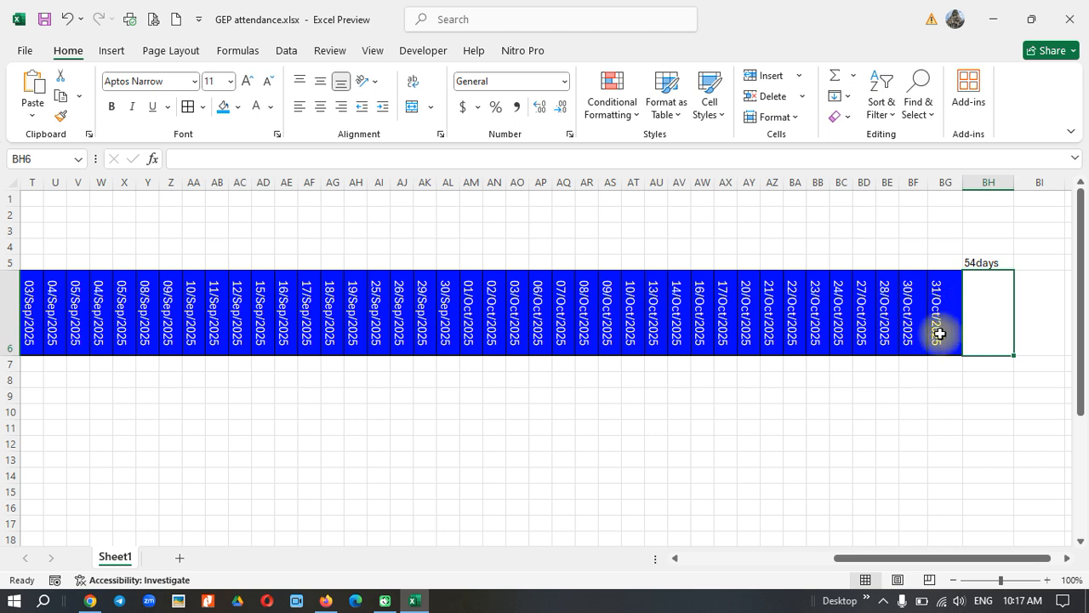
# Step: Check the August date headers in row 6 one by one from F6 through Q6
pyautogui.click(958, 313)
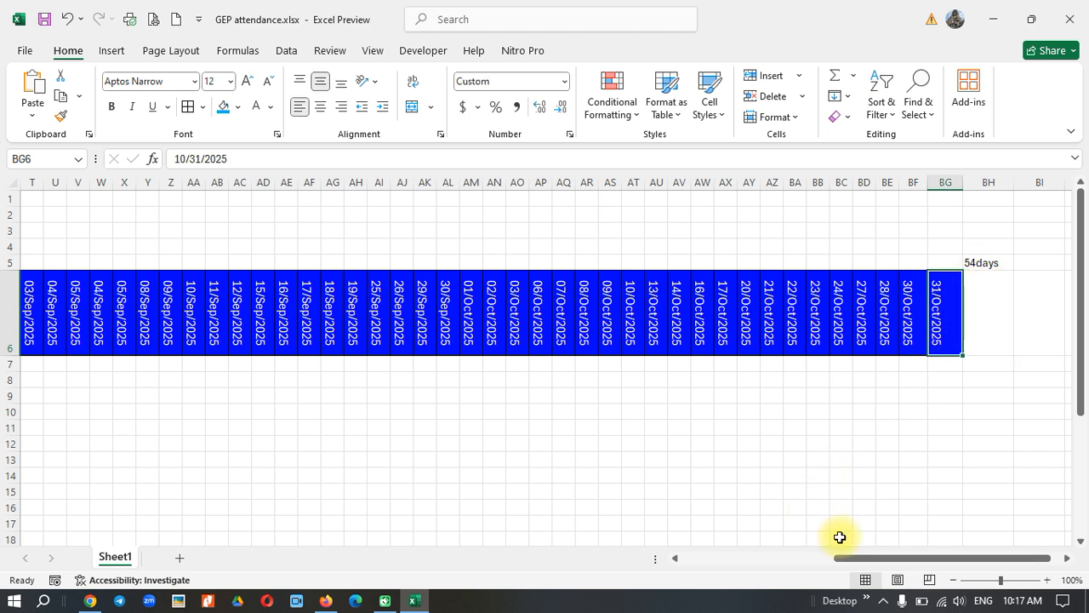
pyautogui.moveTo(841, 558); pyautogui.dragTo(691, 585)
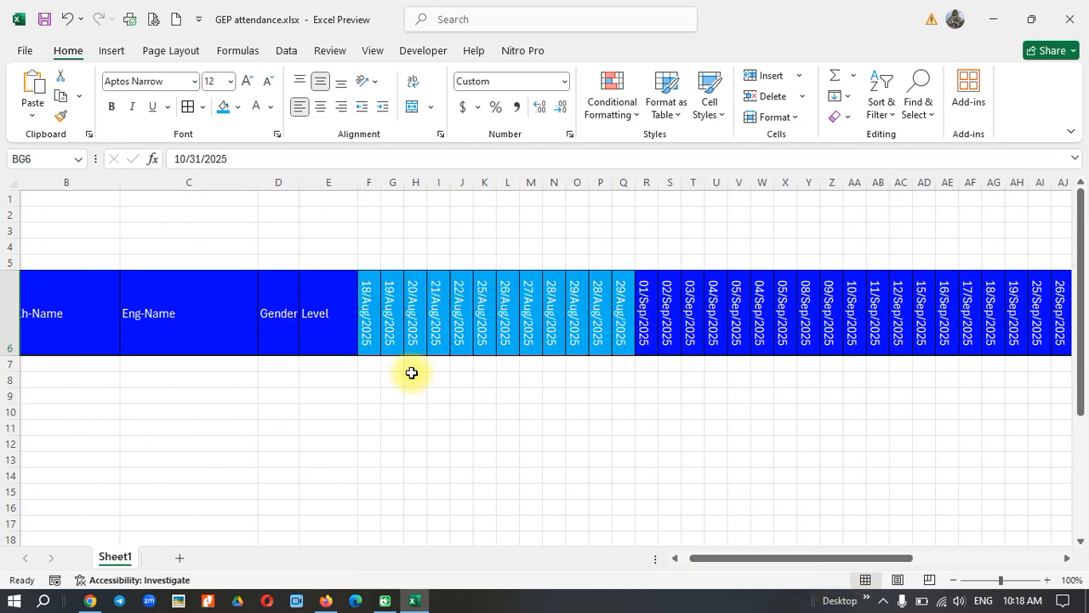
pyautogui.click(367, 323)
pyautogui.press('Right')
pyautogui.press('Right')
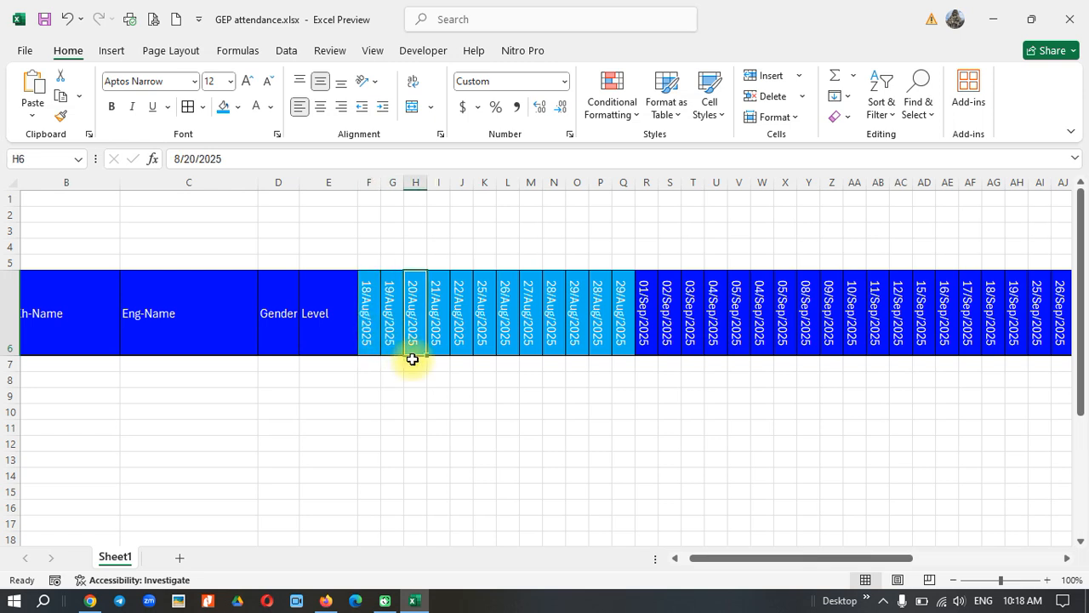
pyautogui.press('Right')
pyautogui.press('Right')
pyautogui.press('Right')
pyautogui.press('Right')
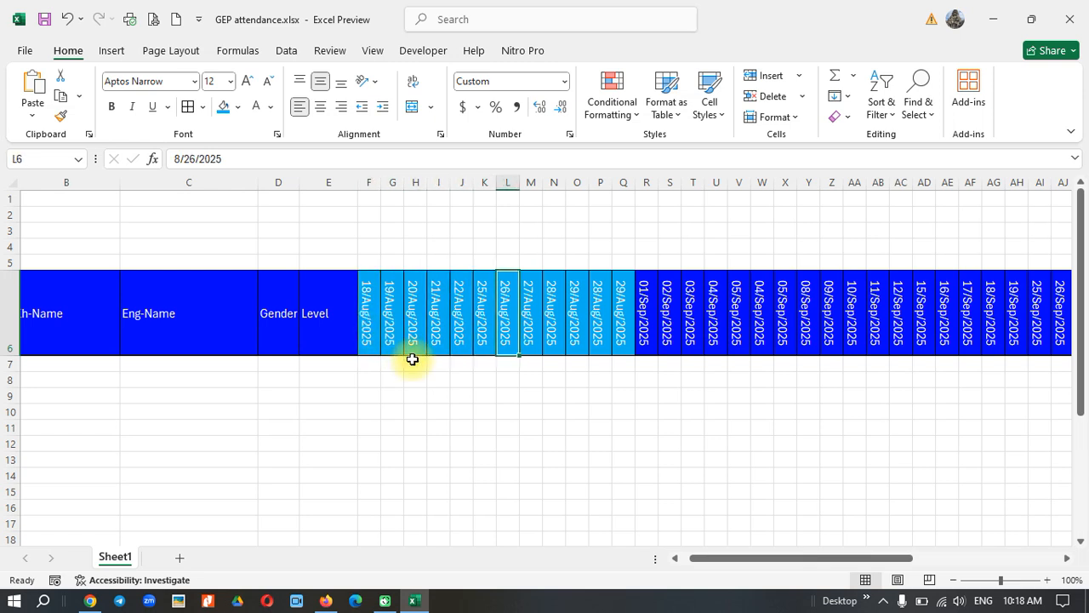
pyautogui.press('Right')
pyautogui.press('Right')
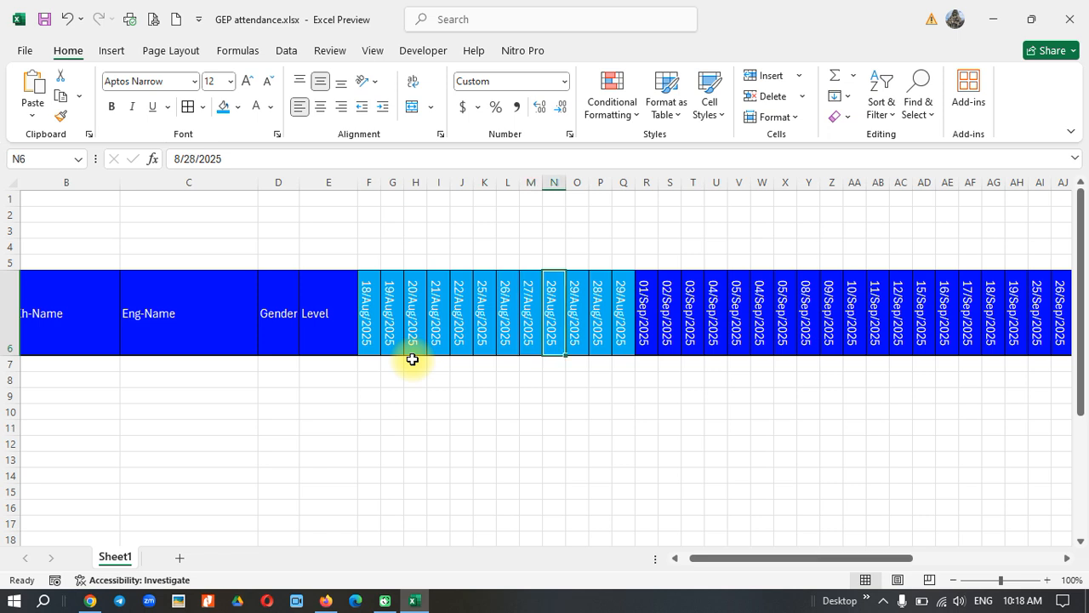
pyautogui.press('Right')
pyautogui.press('Right')
pyautogui.press('Right')
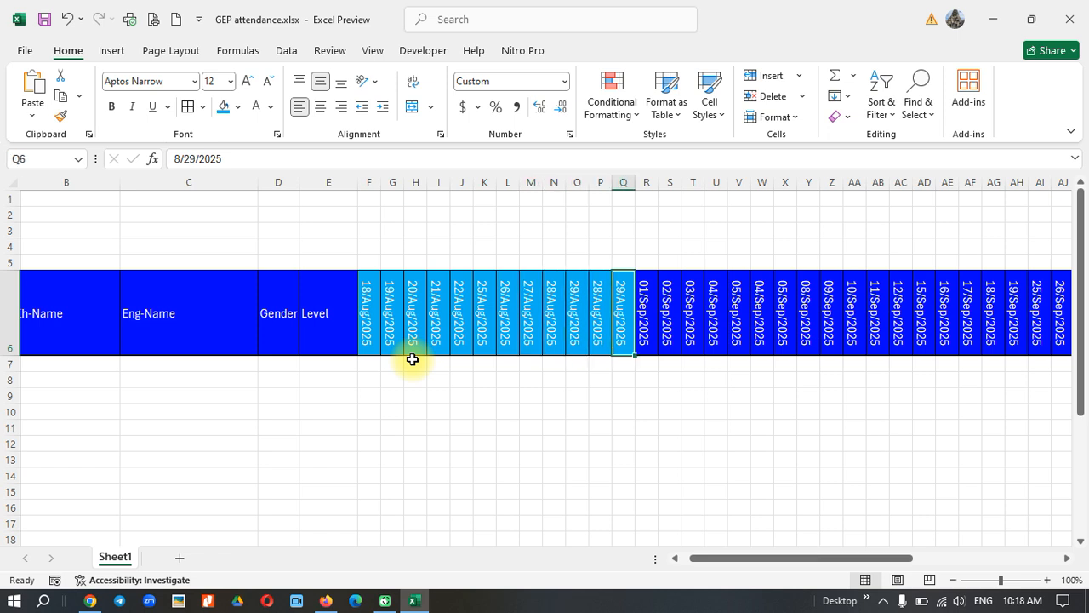
# Step: Check the September and October date headers in row 6 one by one from R6 through BG6
pyautogui.press('Right')
pyautogui.press('Right')
pyautogui.press('Right')
pyautogui.press('Right')
pyautogui.press('Right')
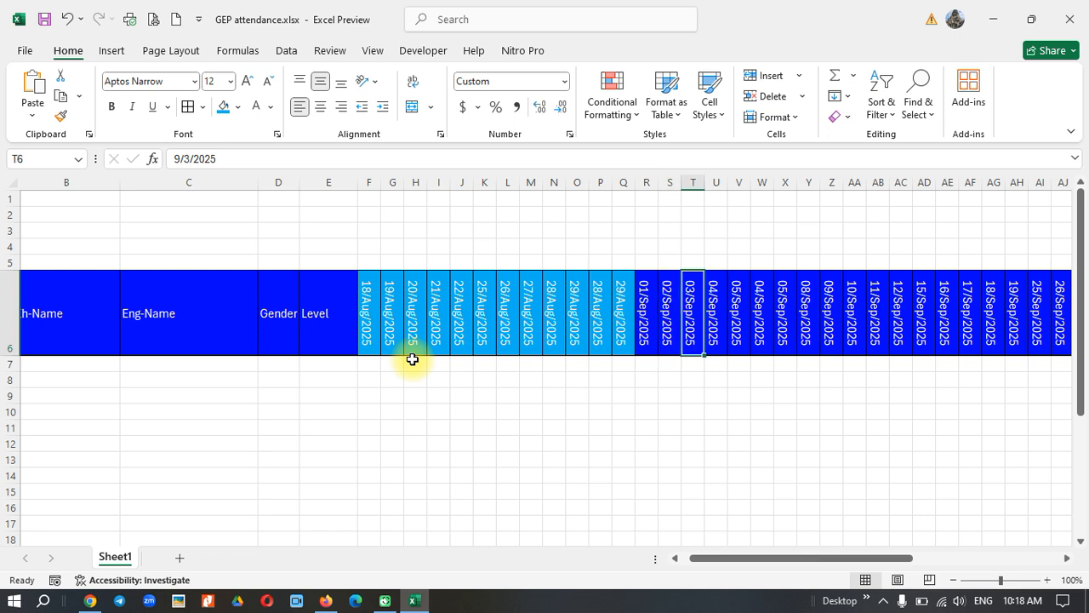
pyautogui.press('Right')
pyautogui.press('Right')
pyautogui.press('Right')
pyautogui.press('Right')
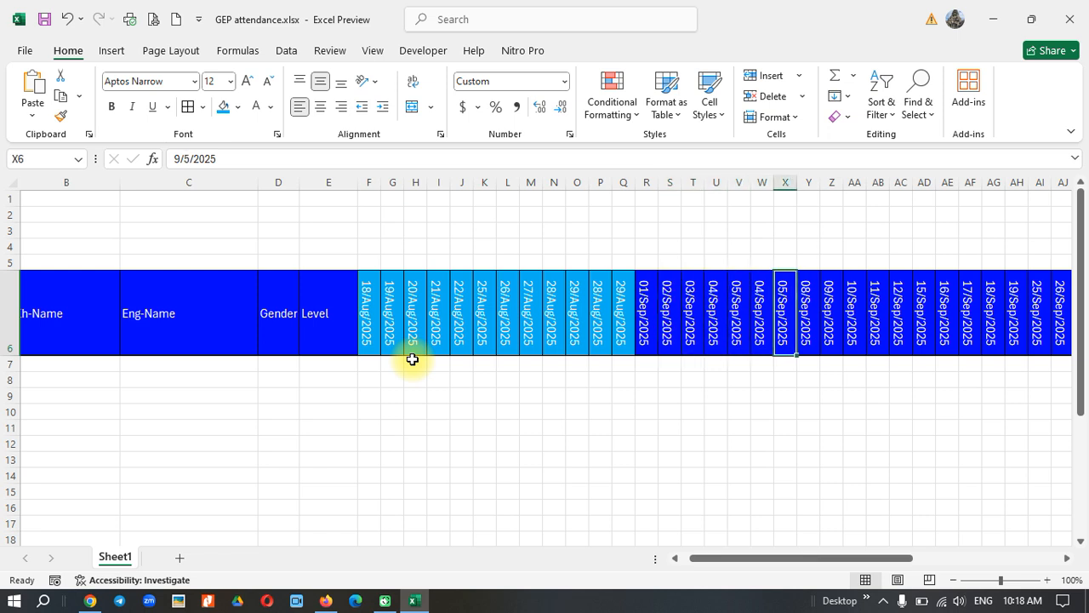
pyautogui.press('Right')
pyautogui.press('Right')
pyautogui.press('Right')
pyautogui.press('Right')
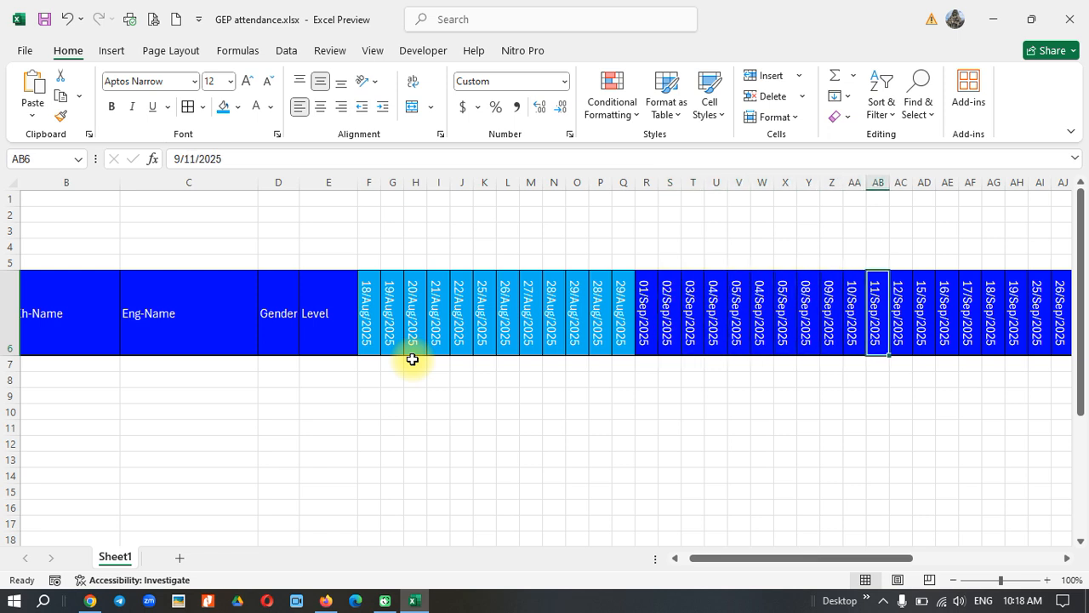
pyautogui.press('Right')
pyautogui.press('Right')
pyautogui.press('Right')
pyautogui.press('Right')
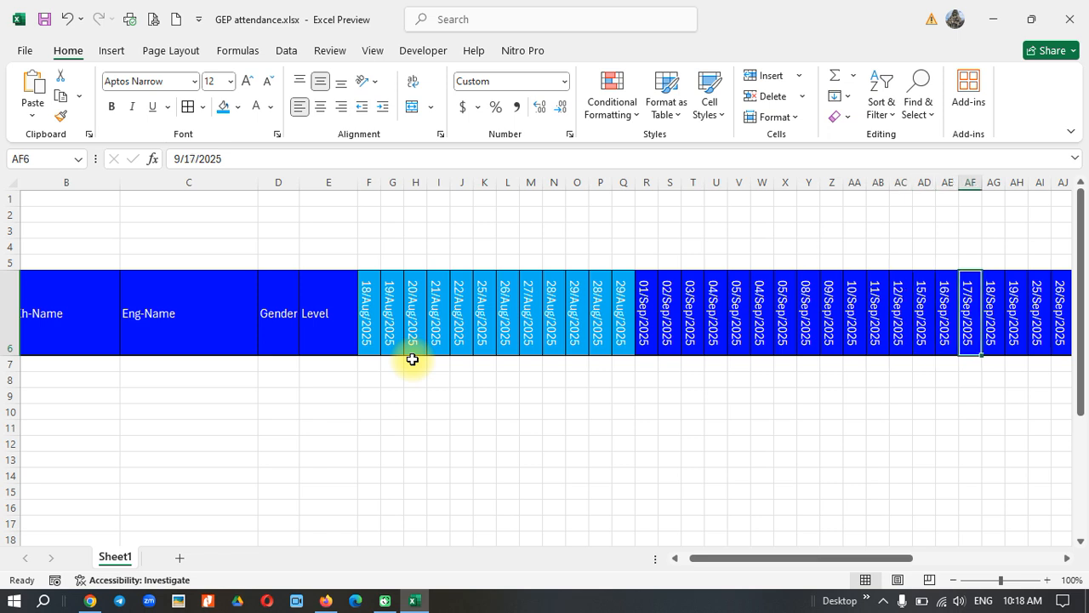
pyautogui.press('Right')
pyautogui.press('Right')
pyautogui.press('Right')
pyautogui.press('Right')
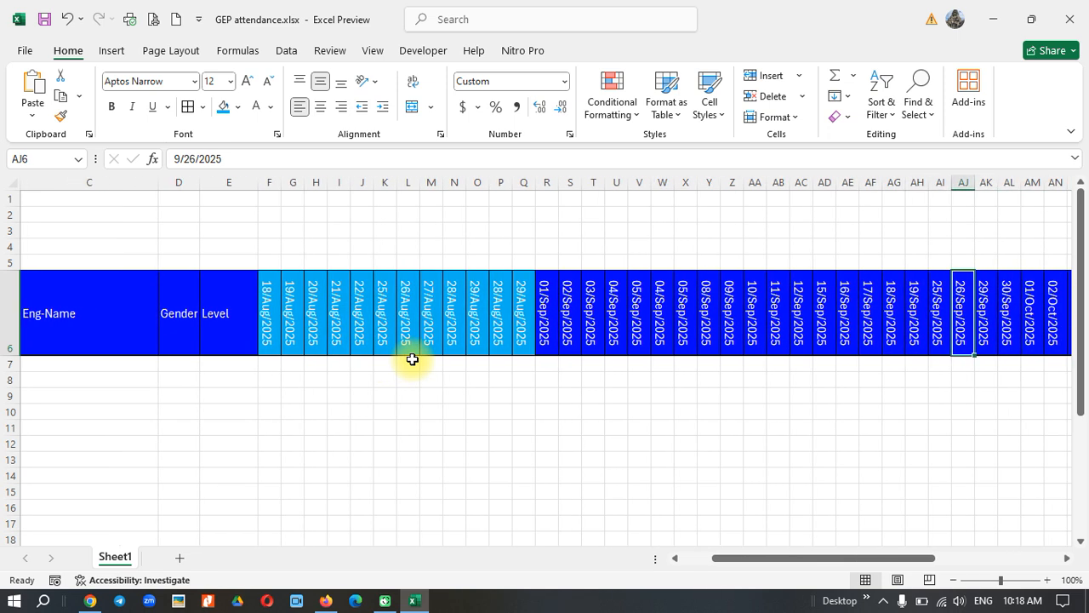
pyautogui.press('Right')
pyautogui.press('Right')
pyautogui.press('Right')
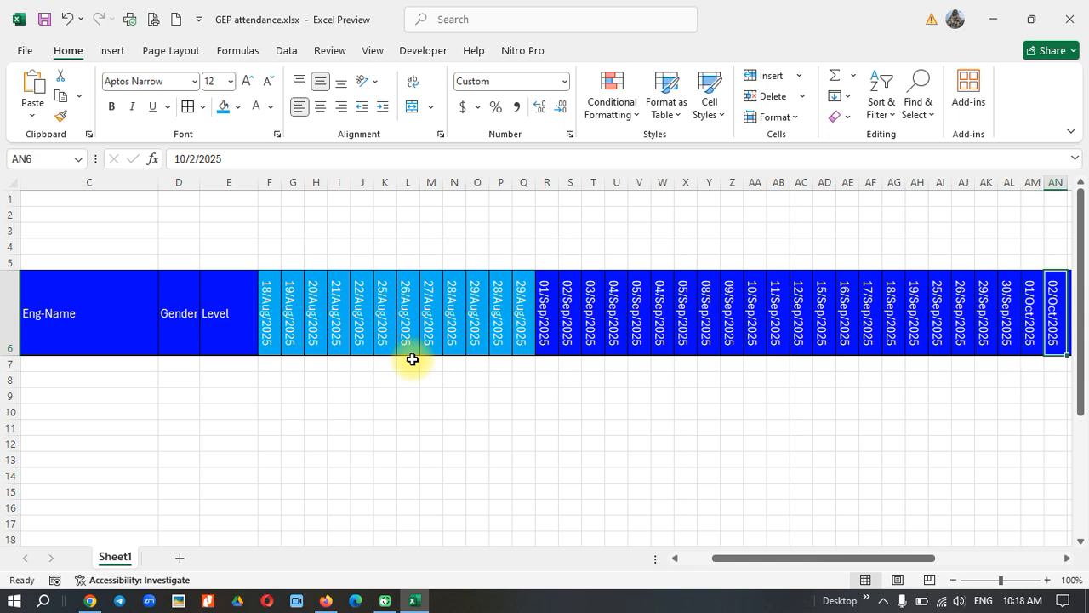
pyautogui.press('Right')
pyautogui.press('Right')
pyautogui.press('Right')
pyautogui.press('Right')
pyautogui.press('Right')
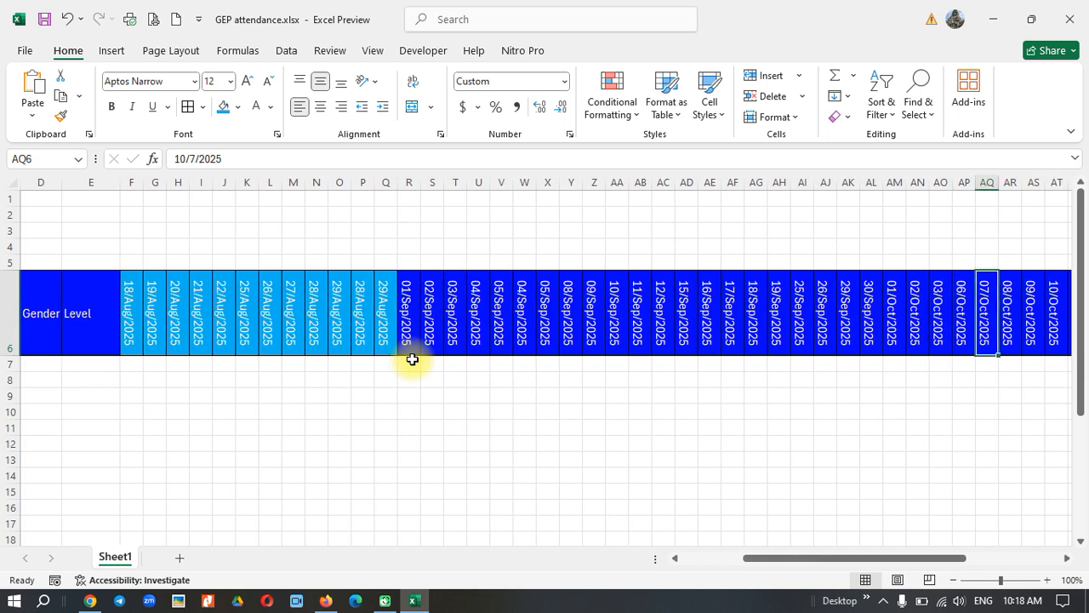
pyautogui.press('Right')
pyautogui.press('Right')
pyautogui.press('Right')
pyautogui.press('Right')
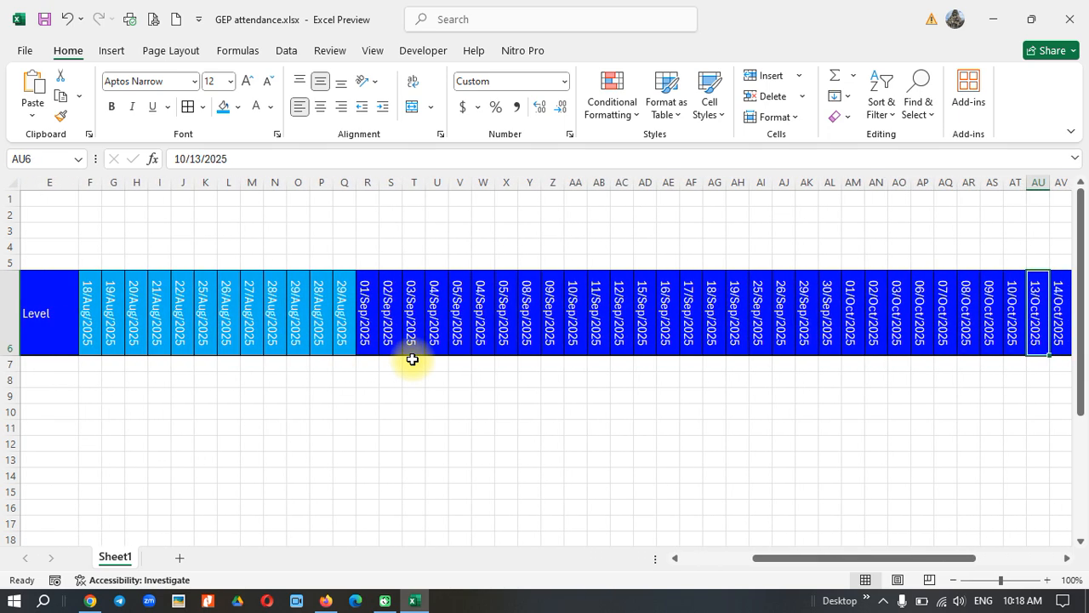
pyautogui.press('Right')
pyautogui.press('Right')
pyautogui.press('Right')
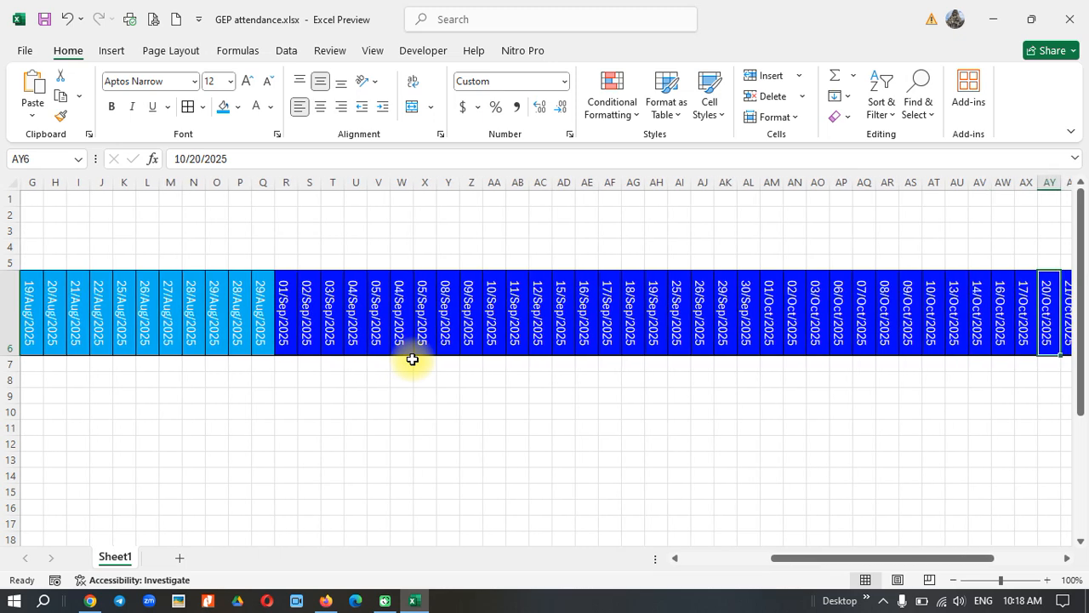
pyautogui.press('Right')
pyautogui.press('Right')
pyautogui.press('Right')
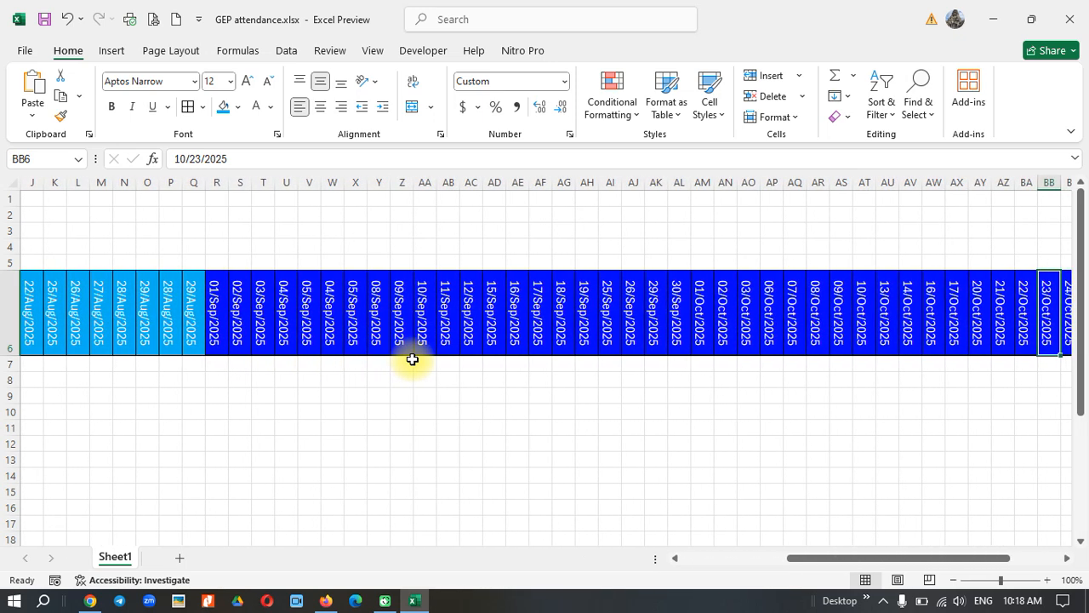
pyautogui.press('Right')
pyautogui.press('Right')
pyautogui.press('Right')
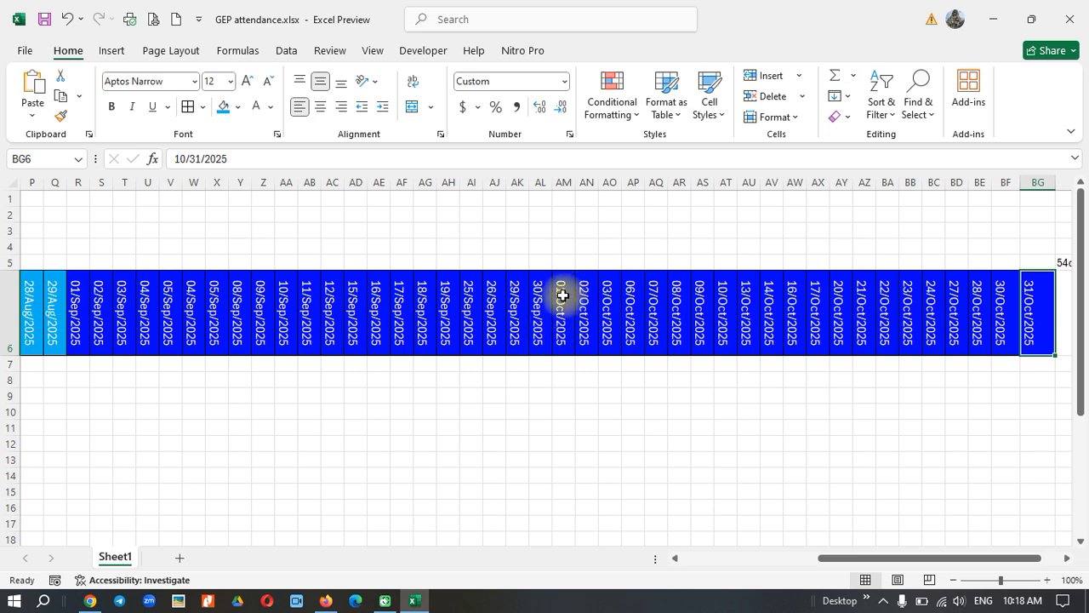
# Step: Fill the October date headers AM6:BG6 with the same light blue as the August headers
pyautogui.moveTo(565, 293); pyautogui.dragTo(1034, 315)
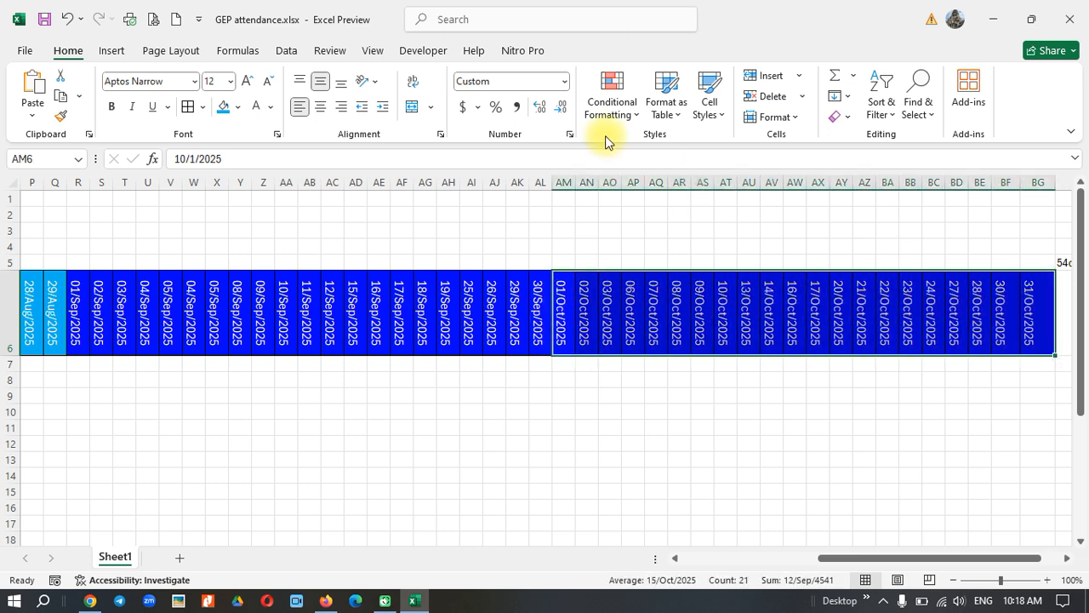
pyautogui.click(223, 108)
pyautogui.click(361, 328)
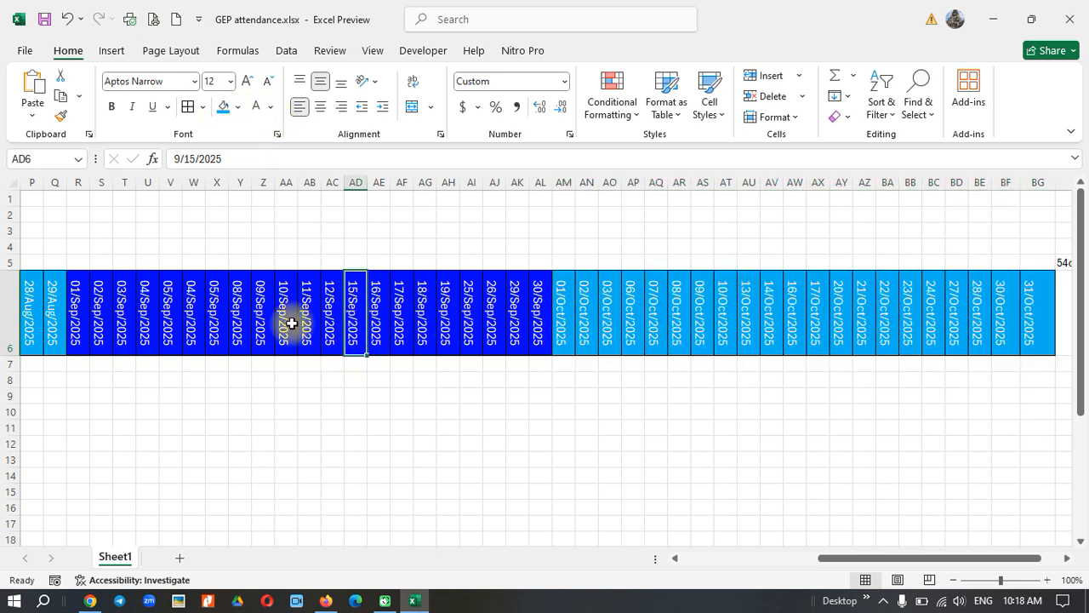
# Step: Merge and center AM5:BF5 above the October dates and enter October 2025 as the month title
pyautogui.moveTo(568, 260); pyautogui.dragTo(1009, 262)
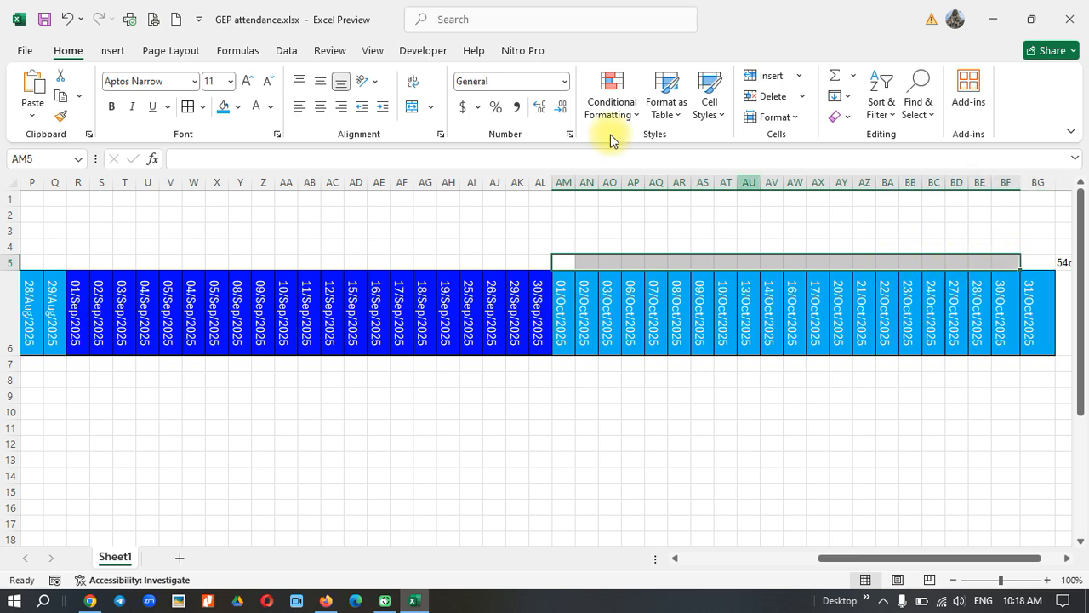
pyautogui.click(411, 106)
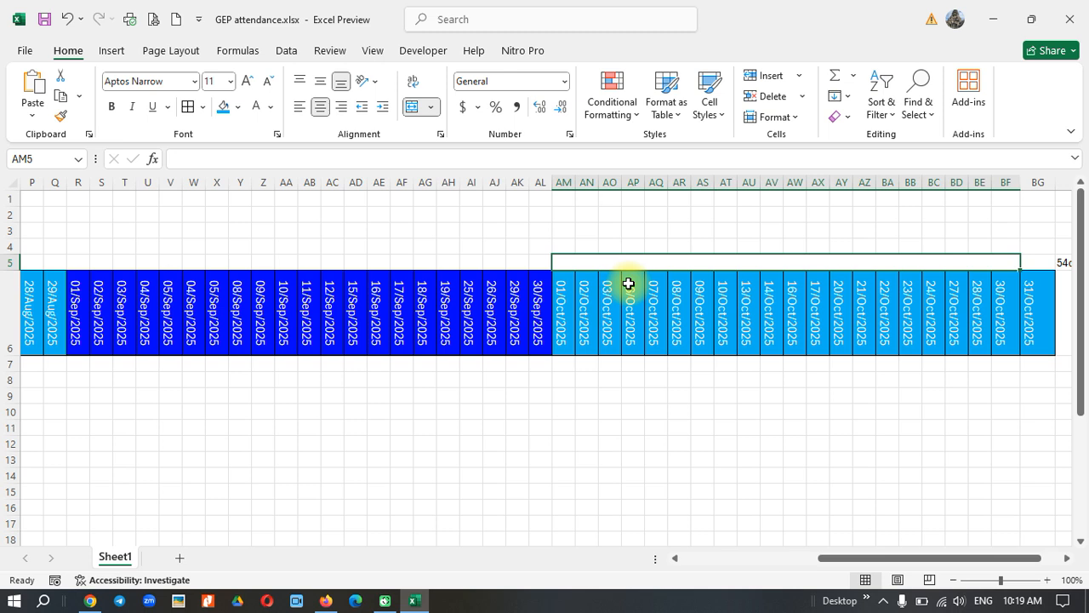
pyautogui.write('October 2025')
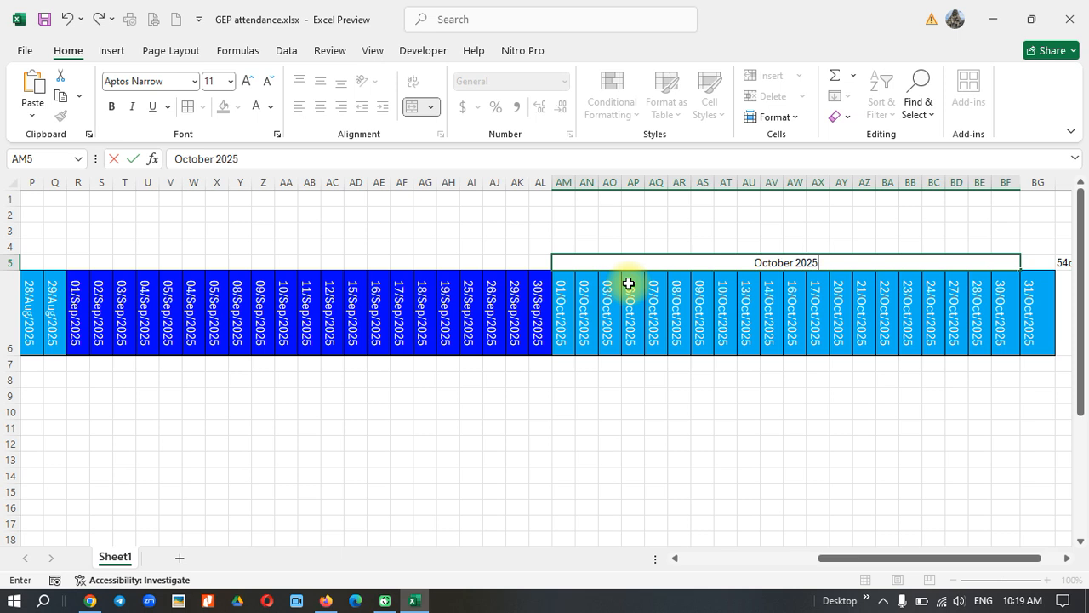
pyautogui.press('Return')
# Step: Merge and center R5:AL5 above the September dates and enter September 2025 as the month title
pyautogui.moveTo(536, 265); pyautogui.dragTo(87, 265)
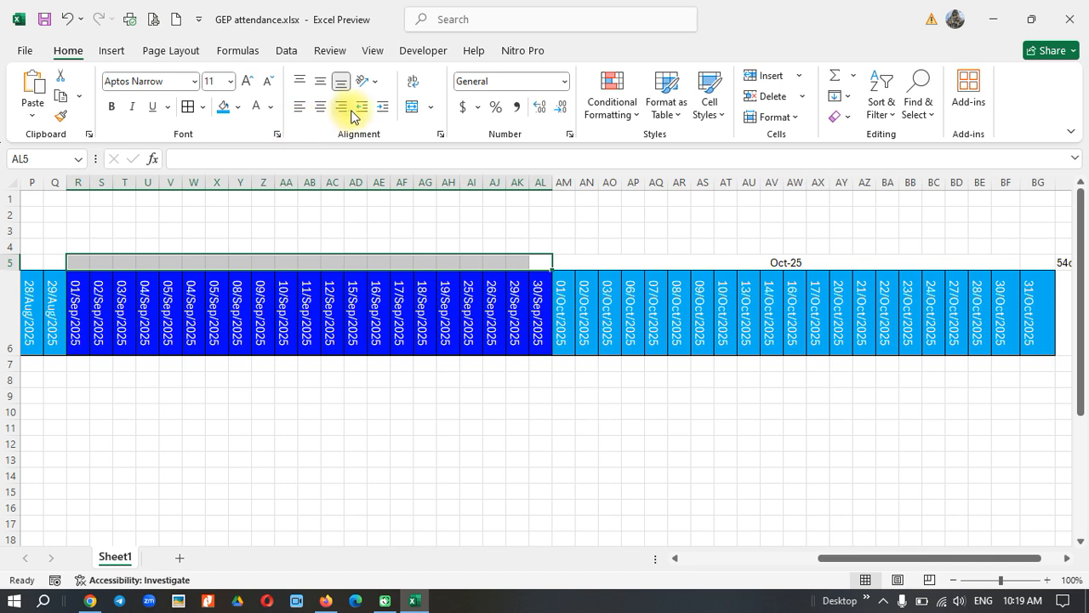
pyautogui.click(411, 108)
pyautogui.write('September')
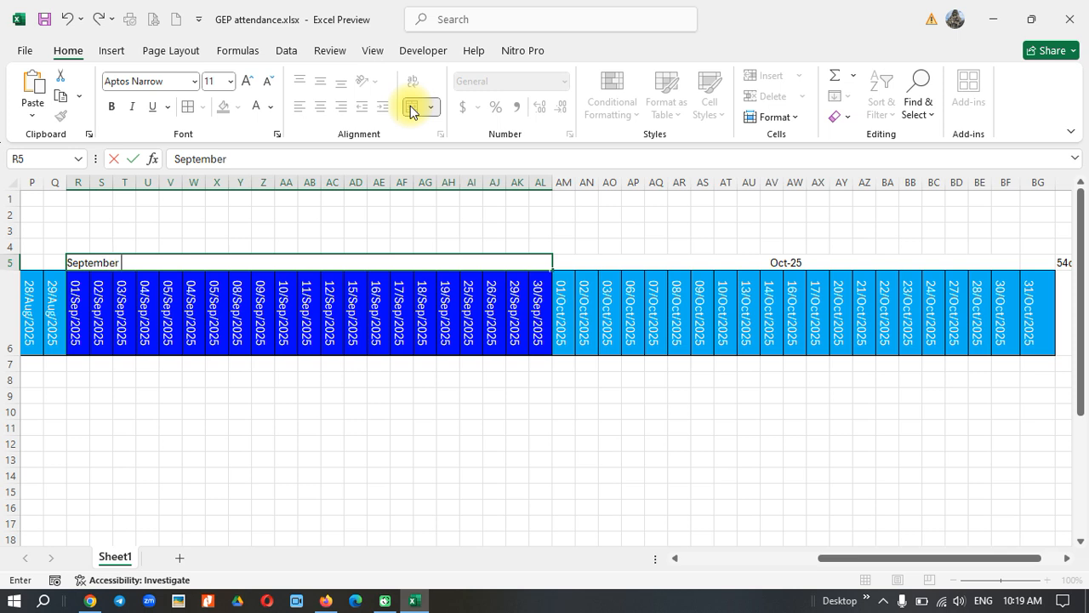
pyautogui.write(' 2025')
pyautogui.press('Return')
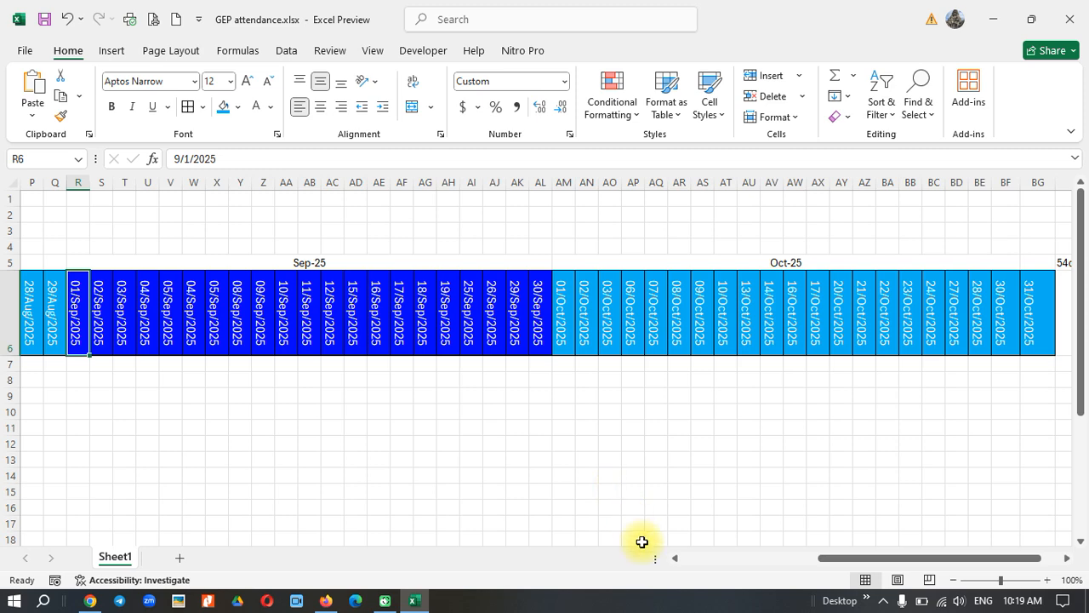
# Step: Merge and center F5:Q5 above the August dates and enter August 2025 as the month title
pyautogui.moveTo(833, 561); pyautogui.dragTo(675, 561)
pyautogui.moveTo(408, 267); pyautogui.dragTo(661, 262)
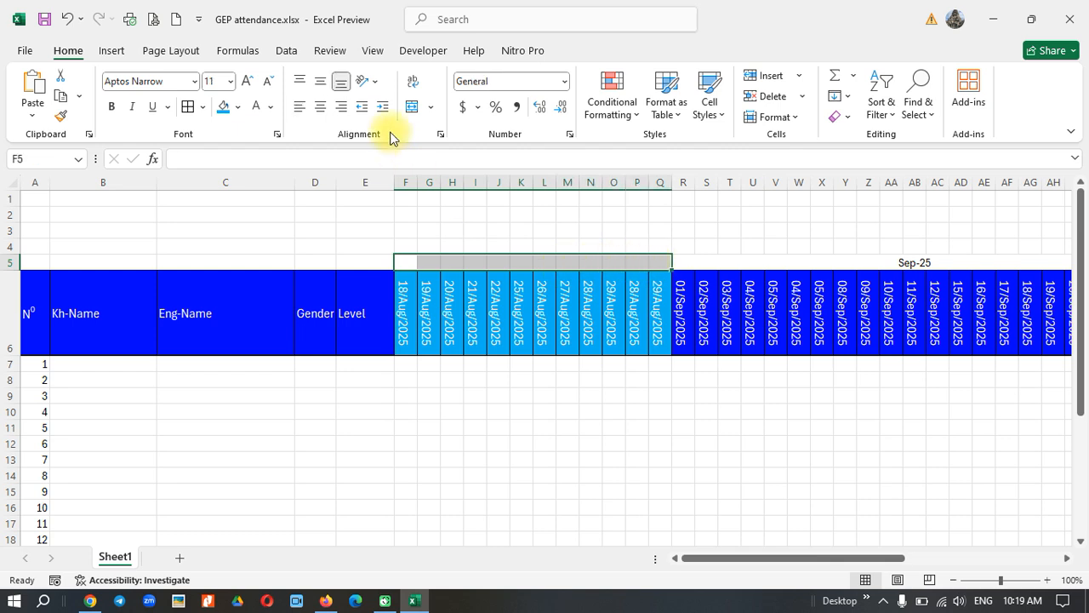
pyautogui.click(411, 106)
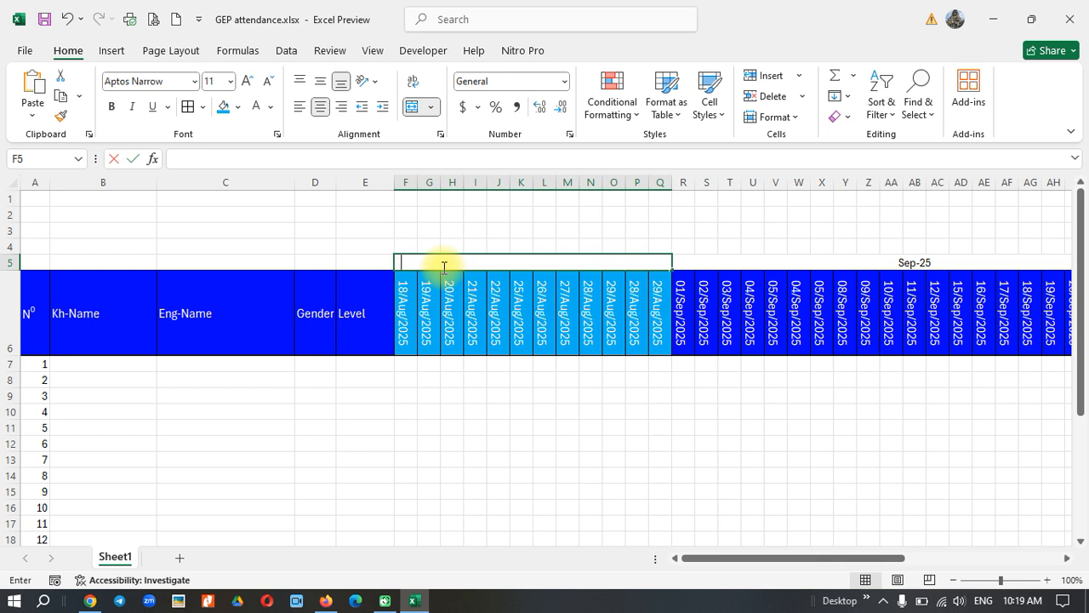
pyautogui.write('Augus')
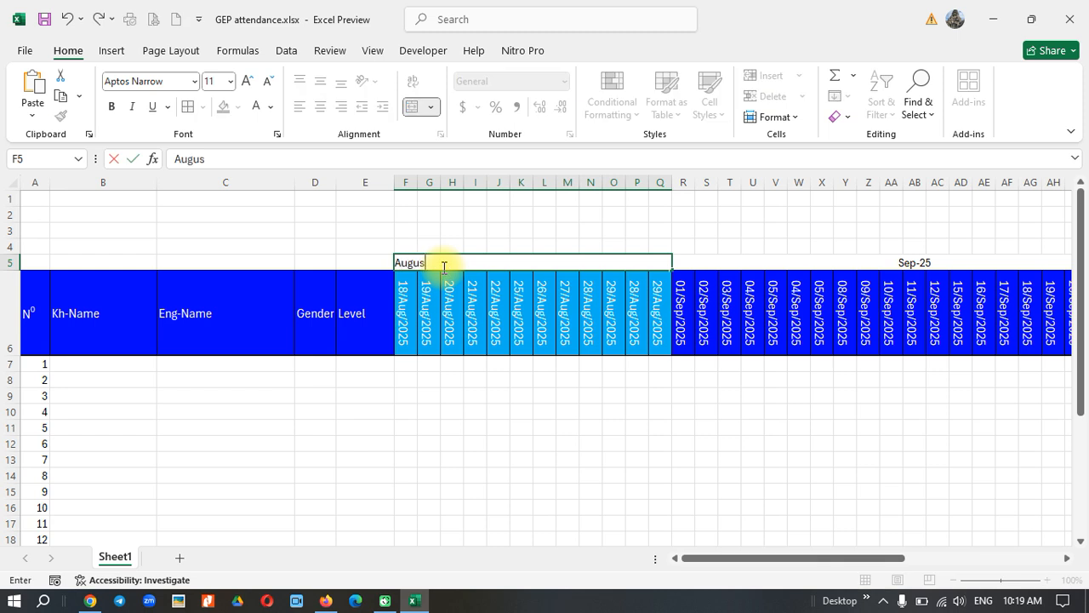
pyautogui.write('t 2025')
pyautogui.press('Return')
# Step: Format the month title row F5:BG5 with all borders, font size 12 and bold text
pyautogui.moveTo(425, 263); pyautogui.dragTo(989, 267)
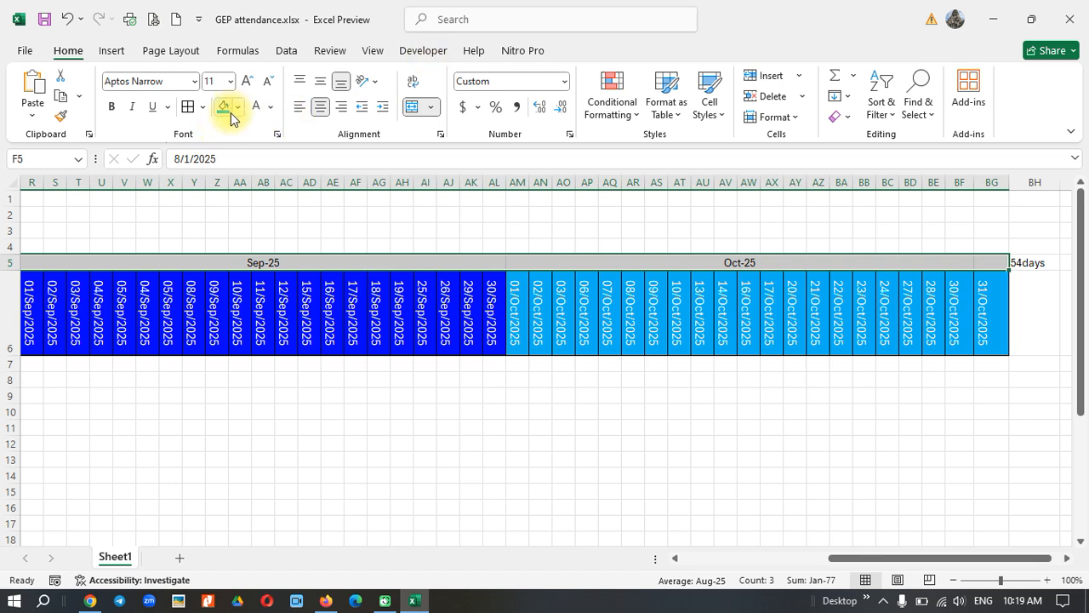
pyautogui.click(186, 107)
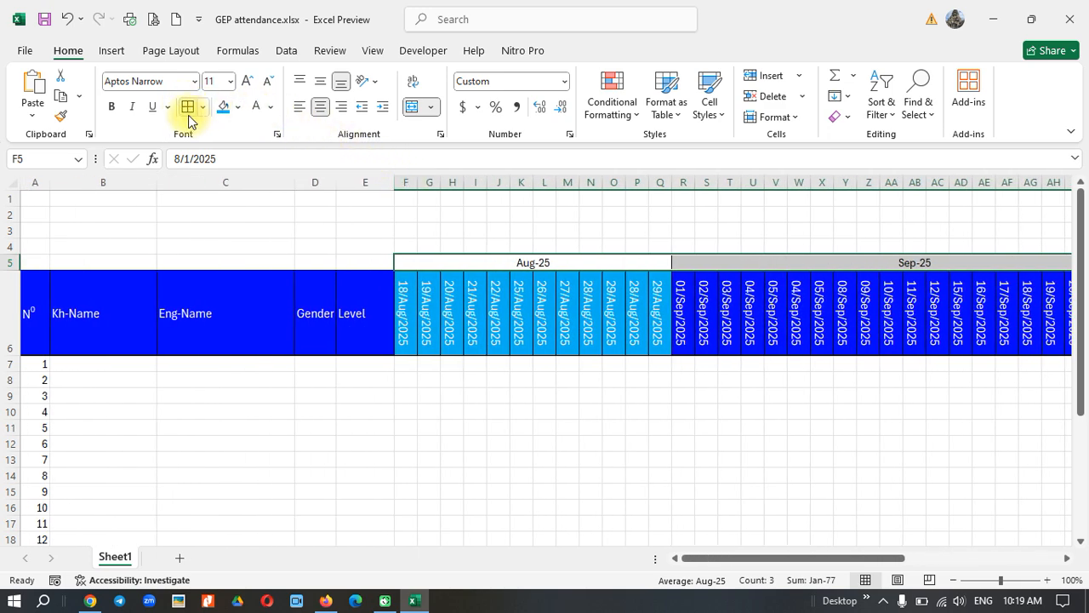
pyautogui.click(246, 81)
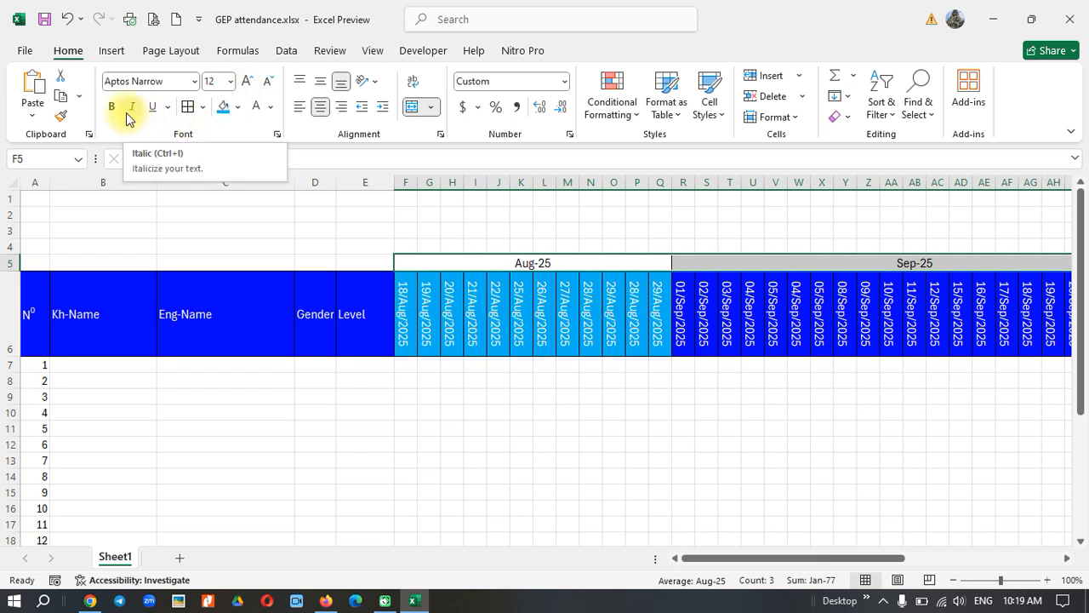
pyautogui.hotkey('ctrl', 'b')
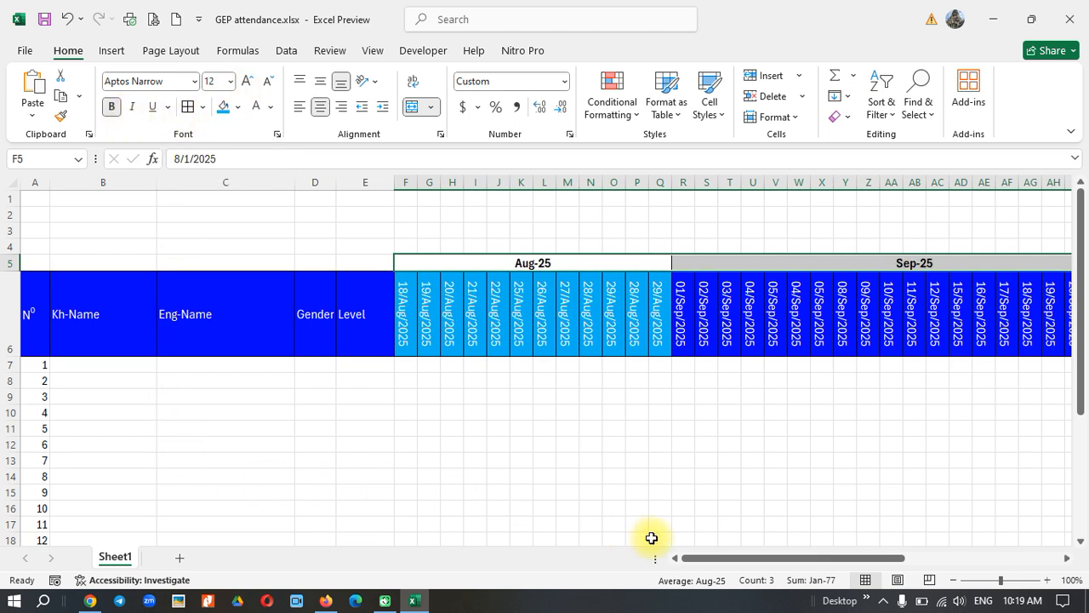
# Step: Switch to the phonics attendance sheet in Google Sheets and examine the Total column header next to the last date
pyautogui.moveTo(706, 558); pyautogui.dragTo(871, 557)
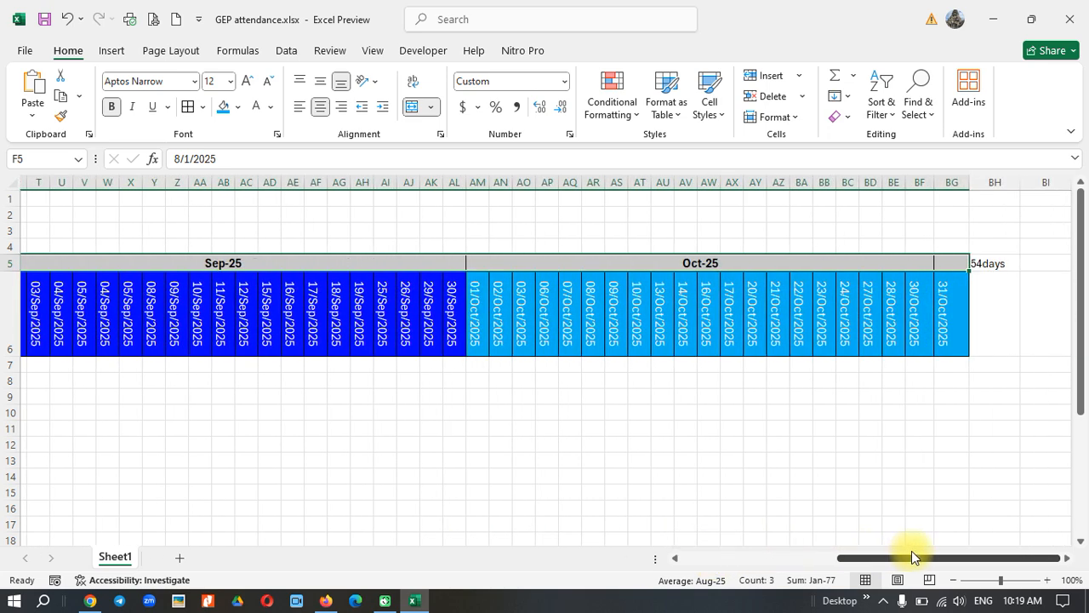
pyautogui.click(1007, 305)
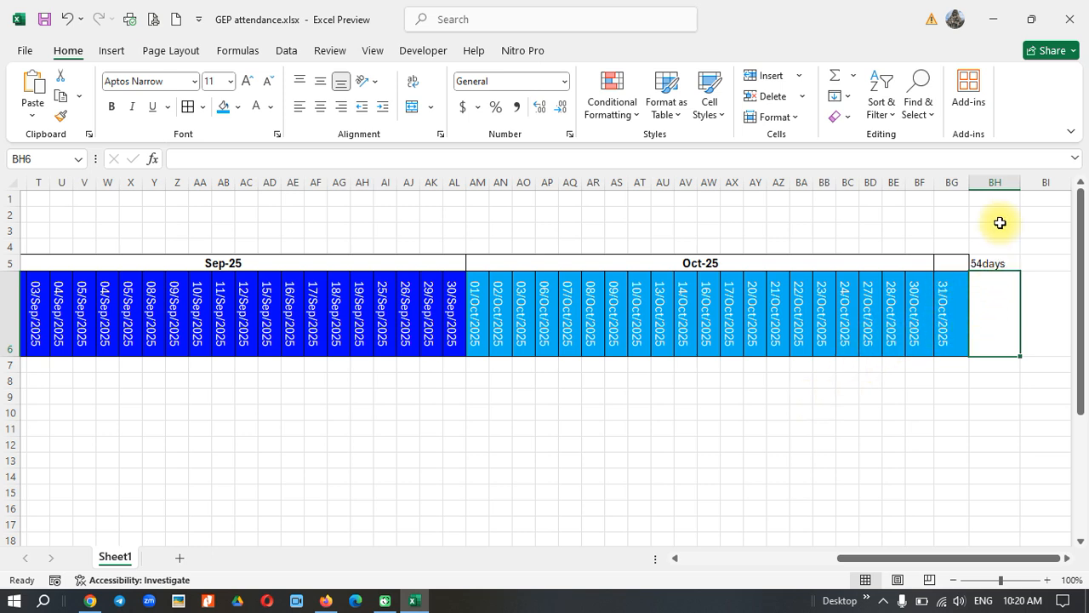
pyautogui.click(99, 600)
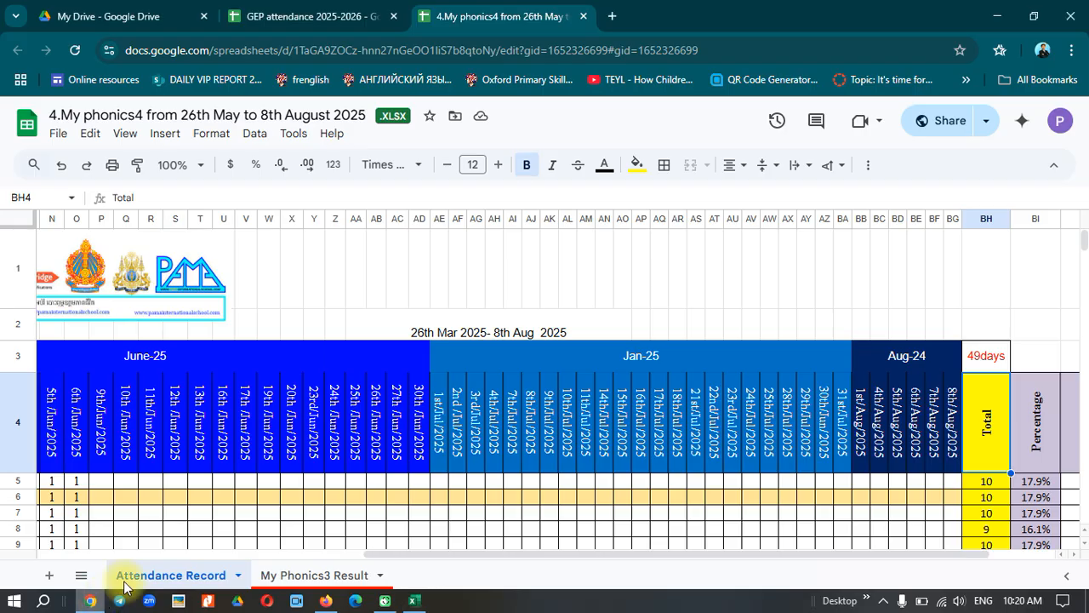
pyautogui.scroll(-3, 906, 462)
pyautogui.scroll(3, 946, 359)
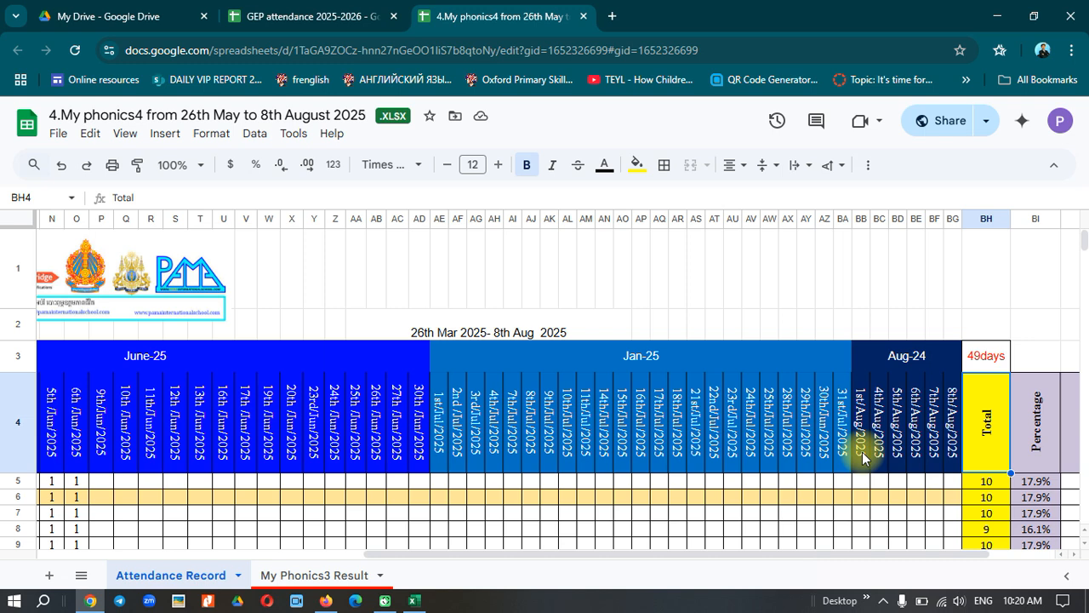
# Step: Return to the Excel workbook and enter Total as the column header in BH6 below the day count
pyautogui.click(414, 598)
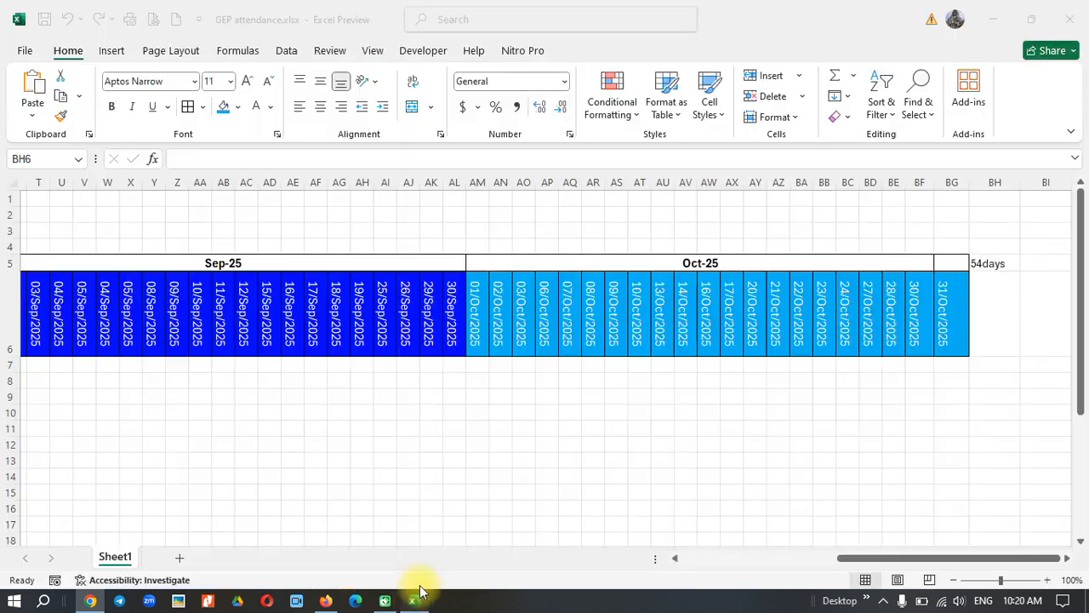
pyautogui.click(1004, 331)
pyautogui.write('T')
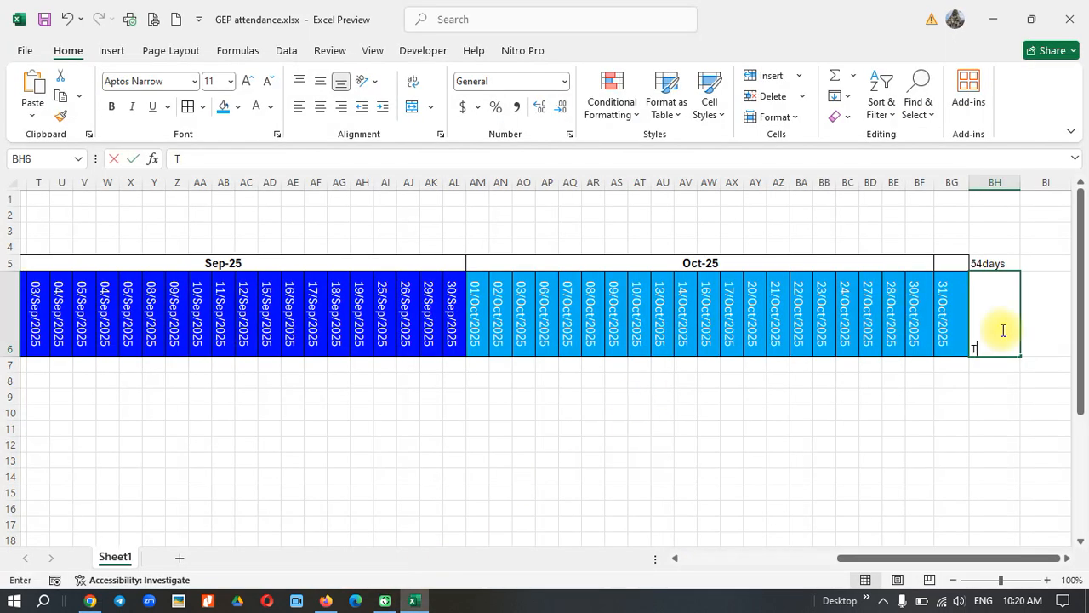
pyautogui.write('otal')
pyautogui.press('Return')
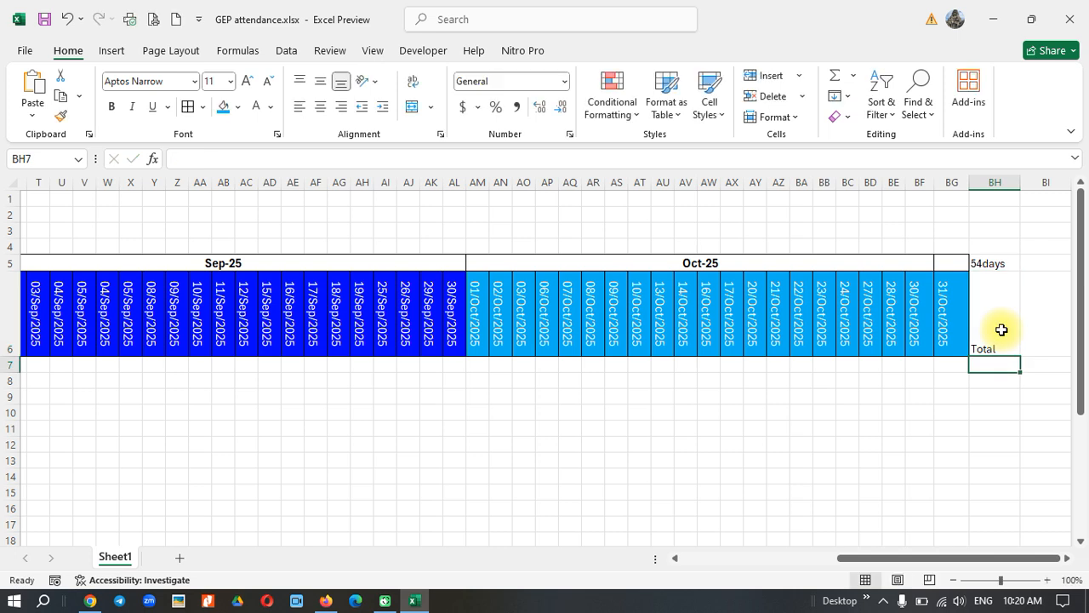
# Step: Enter a SUM formula in BH7 under the Total header that adds the first student's attendance cells F7:BG7
pyautogui.write('=')
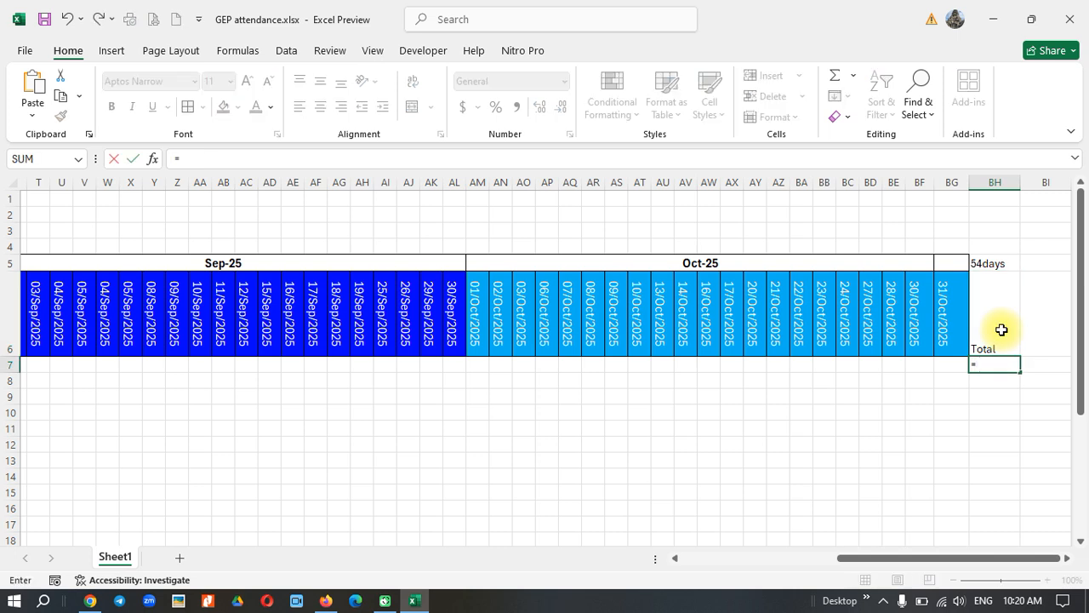
pyautogui.write('su')
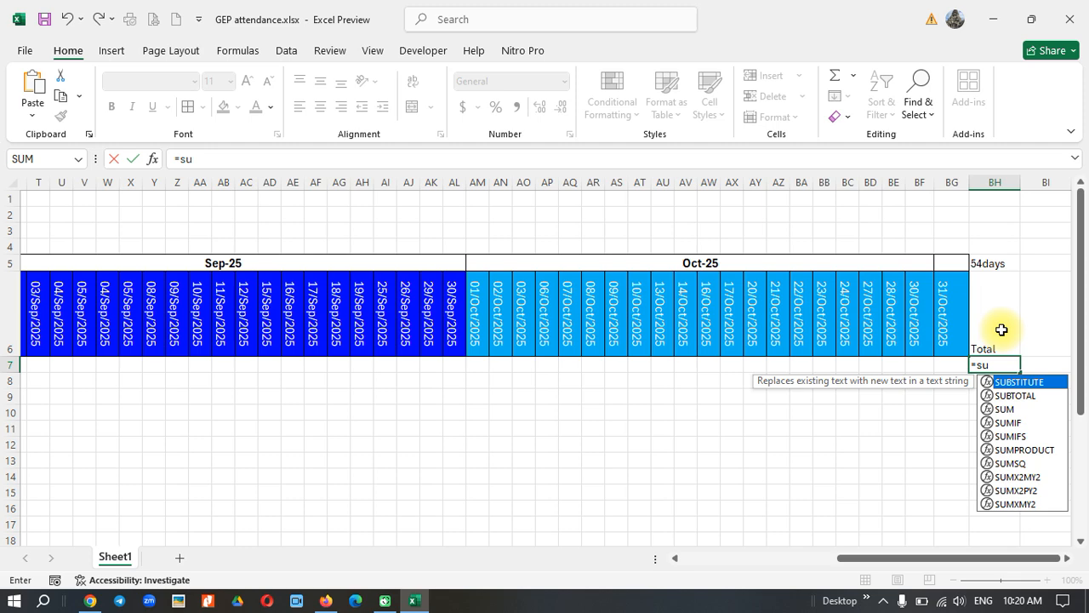
pyautogui.write('m(')
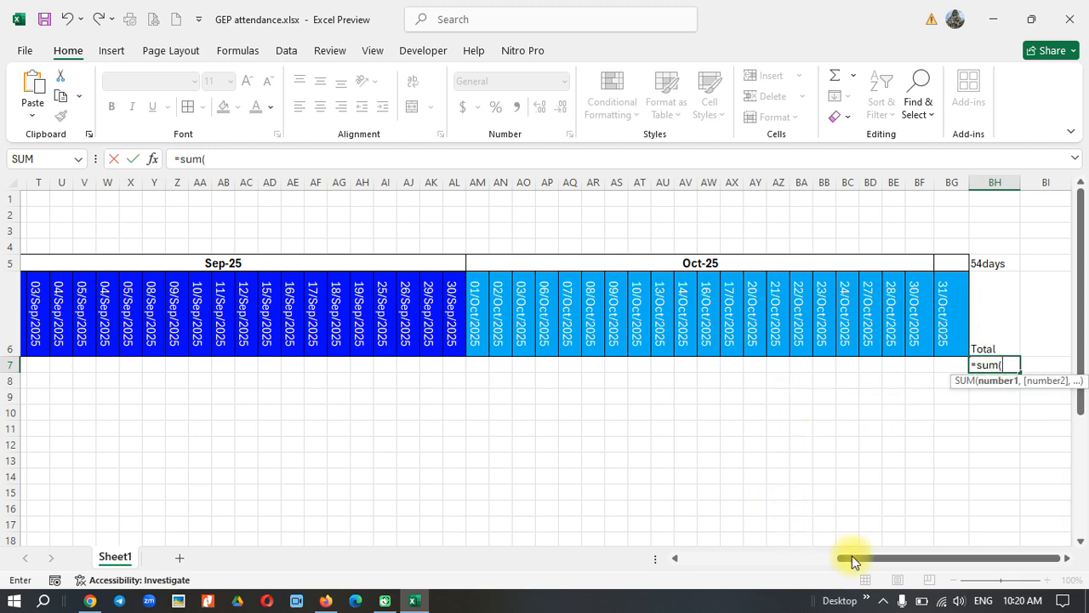
pyautogui.moveTo(855, 559); pyautogui.dragTo(685, 559)
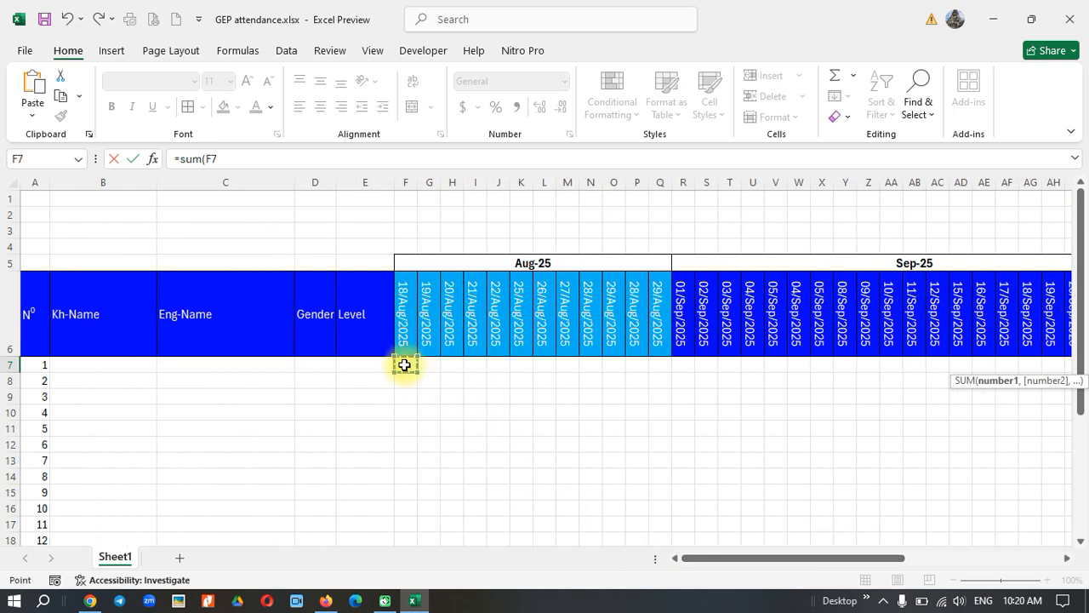
pyautogui.moveTo(414, 365); pyautogui.dragTo(953, 363)
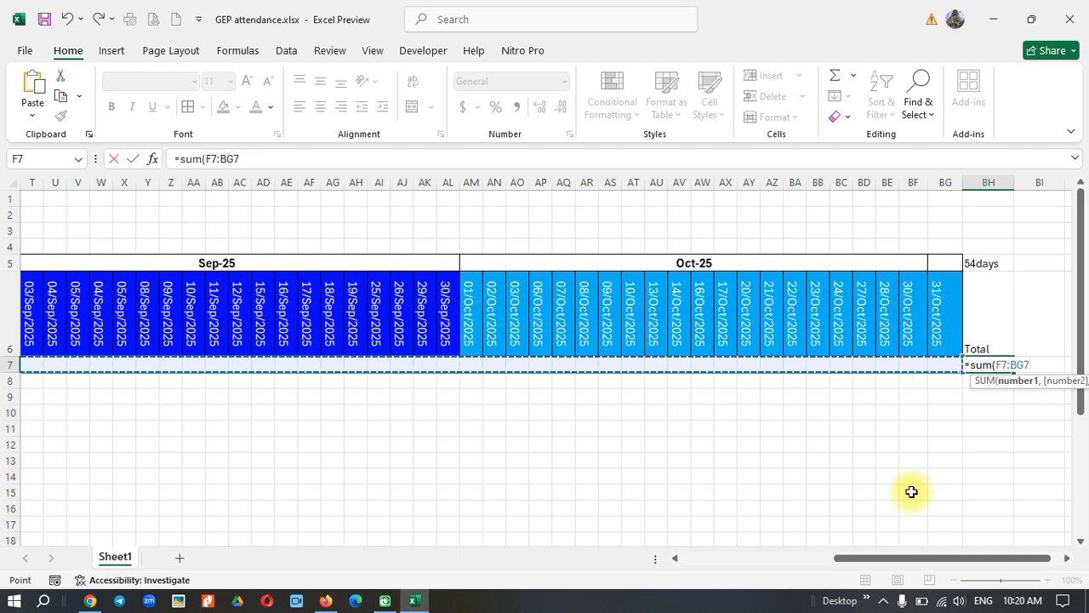
pyautogui.press('Return')
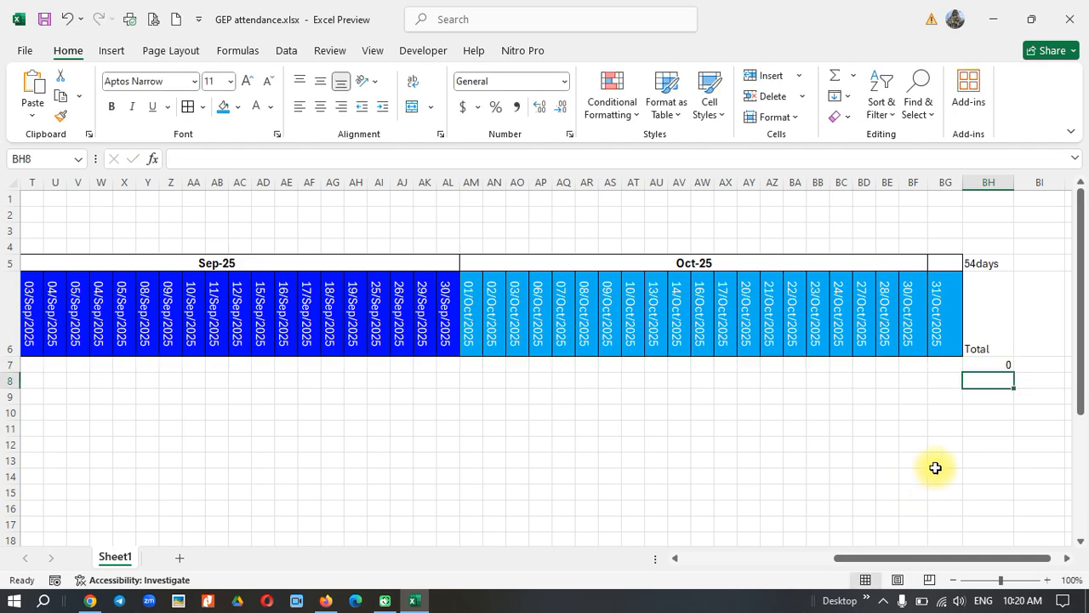
pyautogui.click(989, 365)
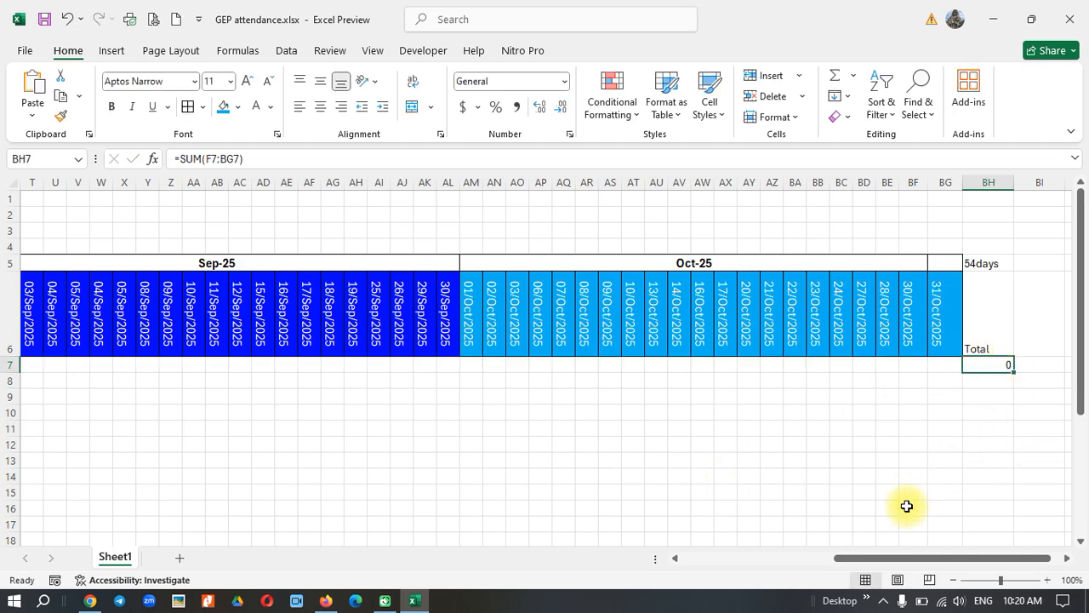
pyautogui.moveTo(853, 554); pyautogui.dragTo(920, 555)
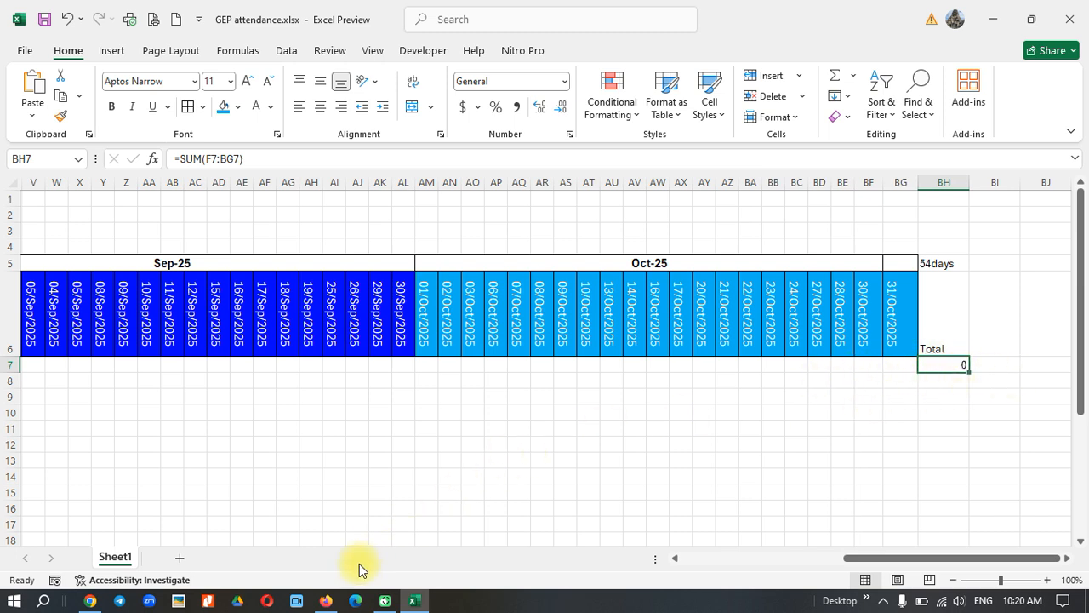
# Step: Examine the formula in the first Percentage cell of the phonics attendance sheet in Google Sheets and return to the Excel workbook
pyautogui.click(89, 601)
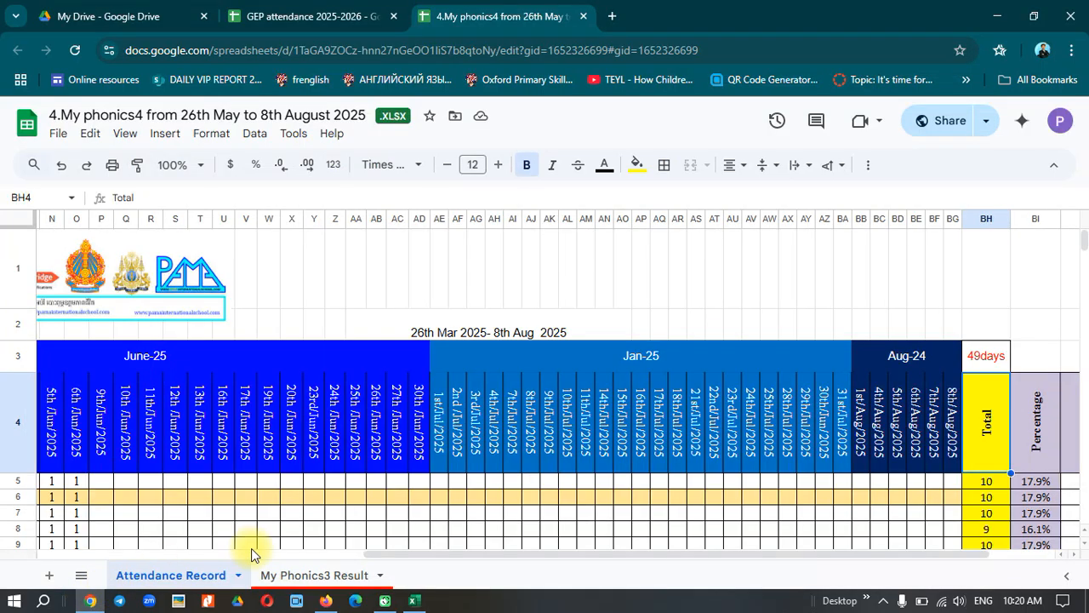
pyautogui.moveTo(486, 557); pyautogui.dragTo(670, 555)
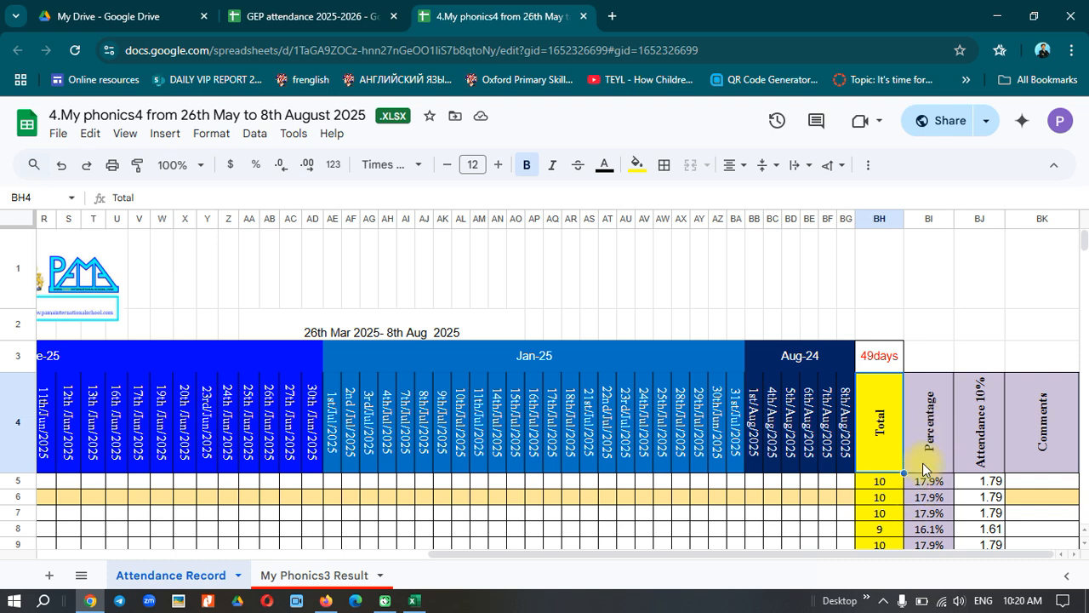
pyautogui.click(929, 483)
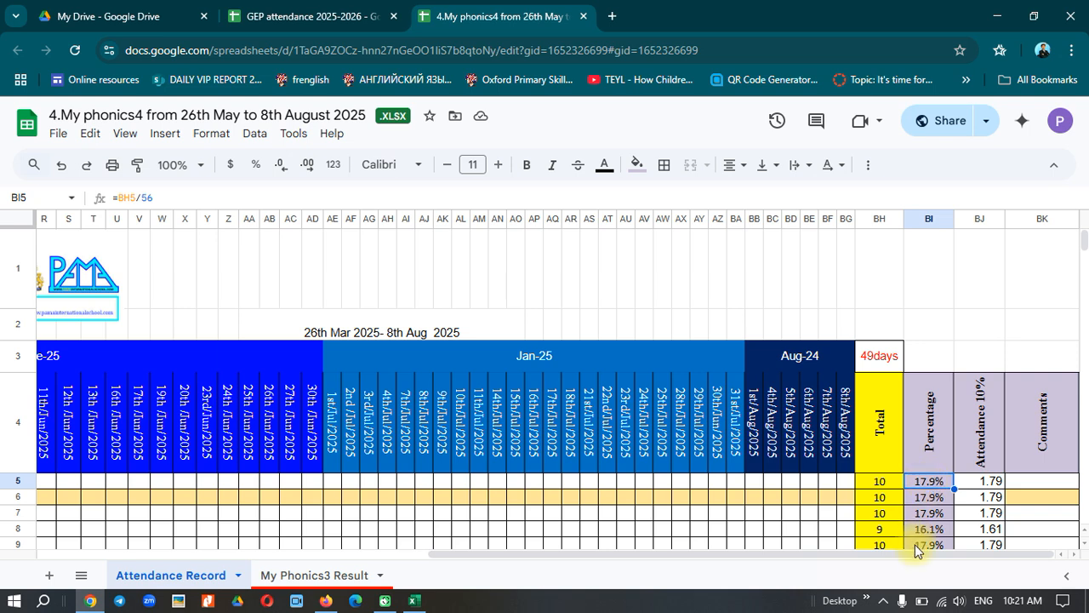
pyautogui.click(413, 600)
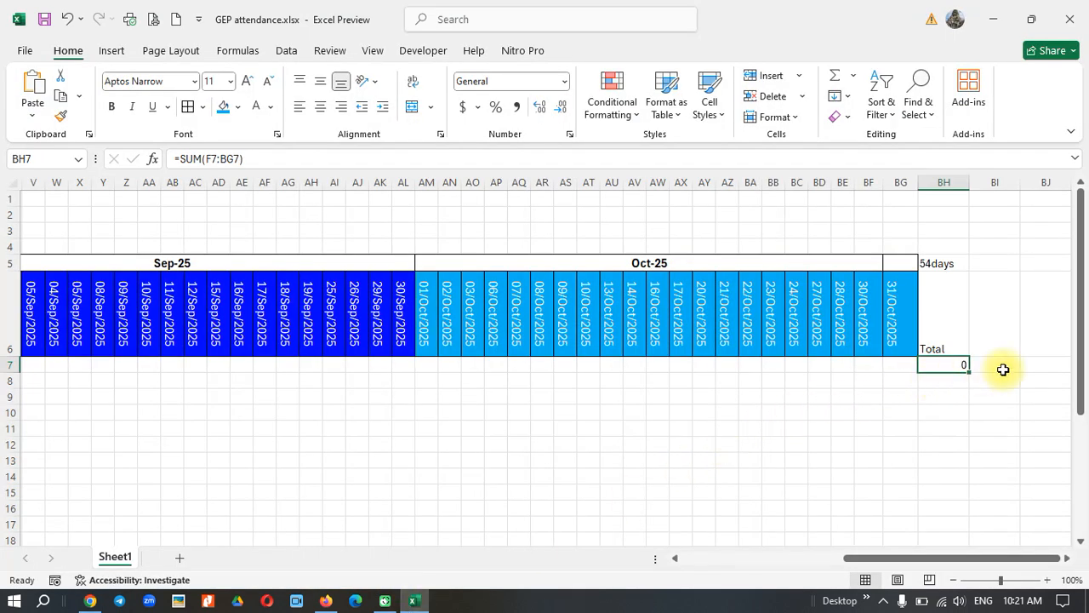
# Step: Enter the heading "Percentage" in cell BI6, beside the Total heading
pyautogui.click(992, 341)
pyautogui.write('Percentage')
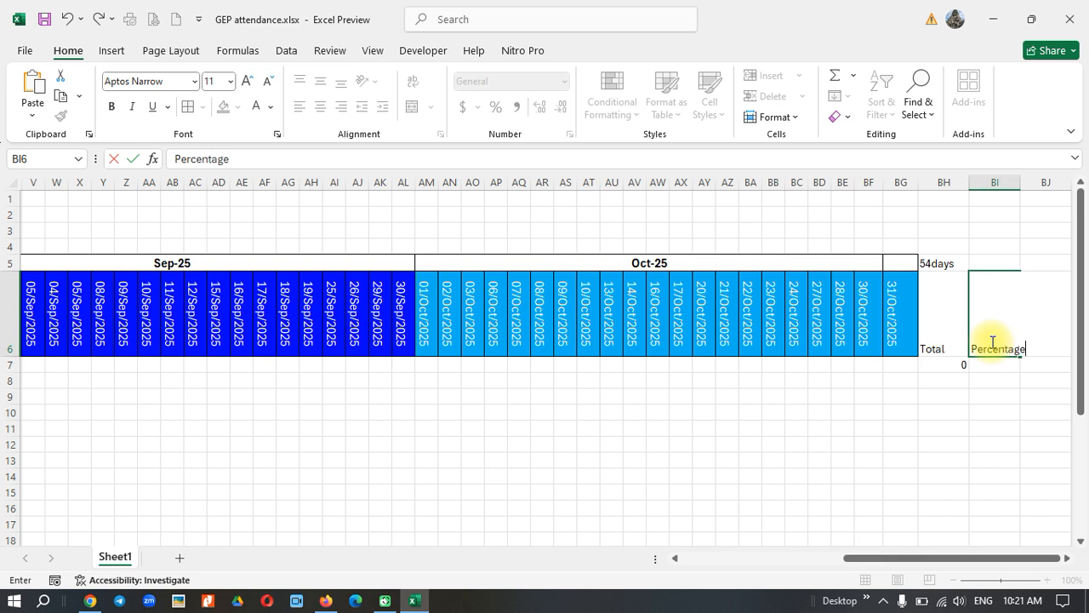
pyautogui.press('Return')
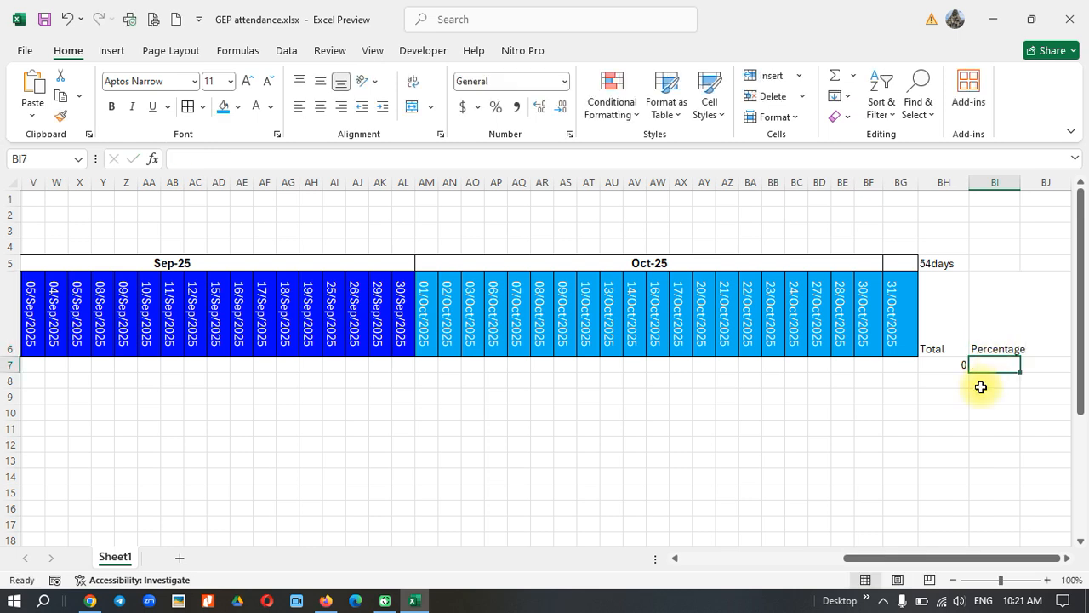
# Step: Enter a formula in BI7 that divides the attendance range F7:BG7 by the day count in BH5
pyautogui.write('=')
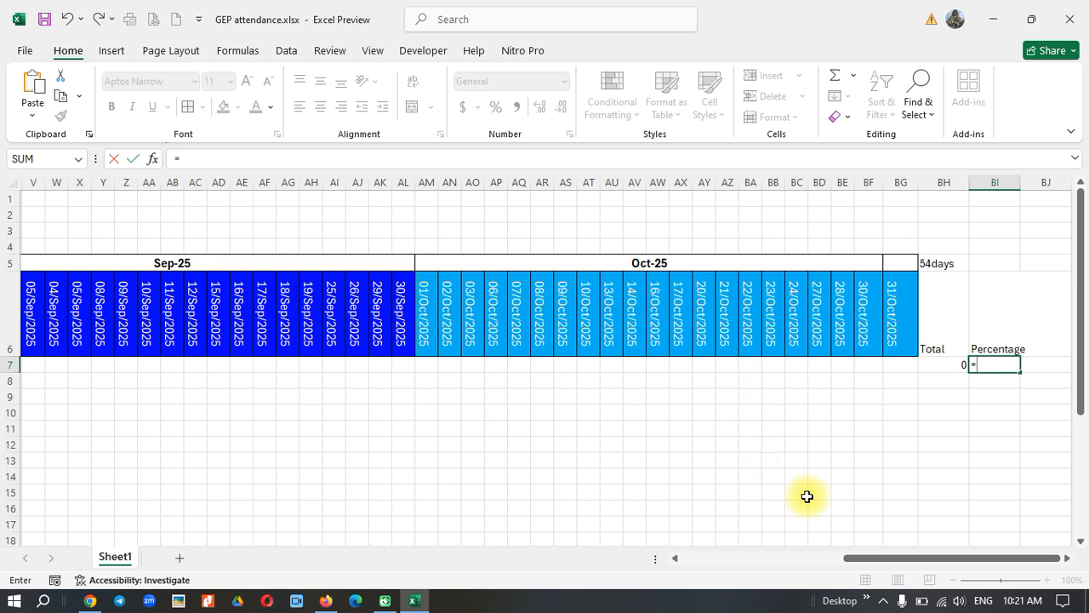
pyautogui.moveTo(857, 564); pyautogui.dragTo(666, 565)
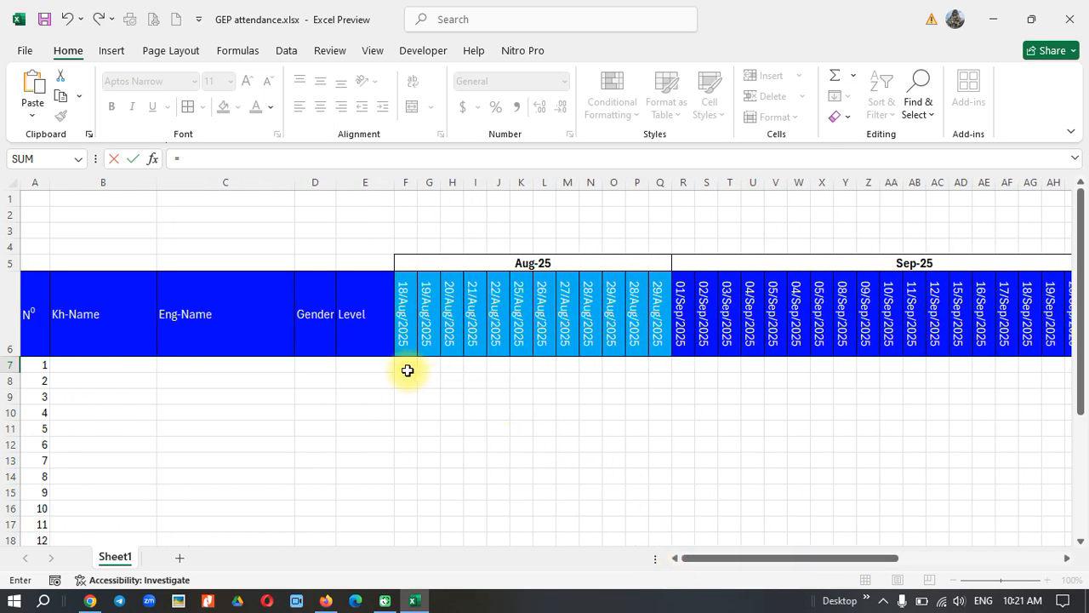
pyautogui.moveTo(407, 364); pyautogui.dragTo(990, 361)
pyautogui.write('/')
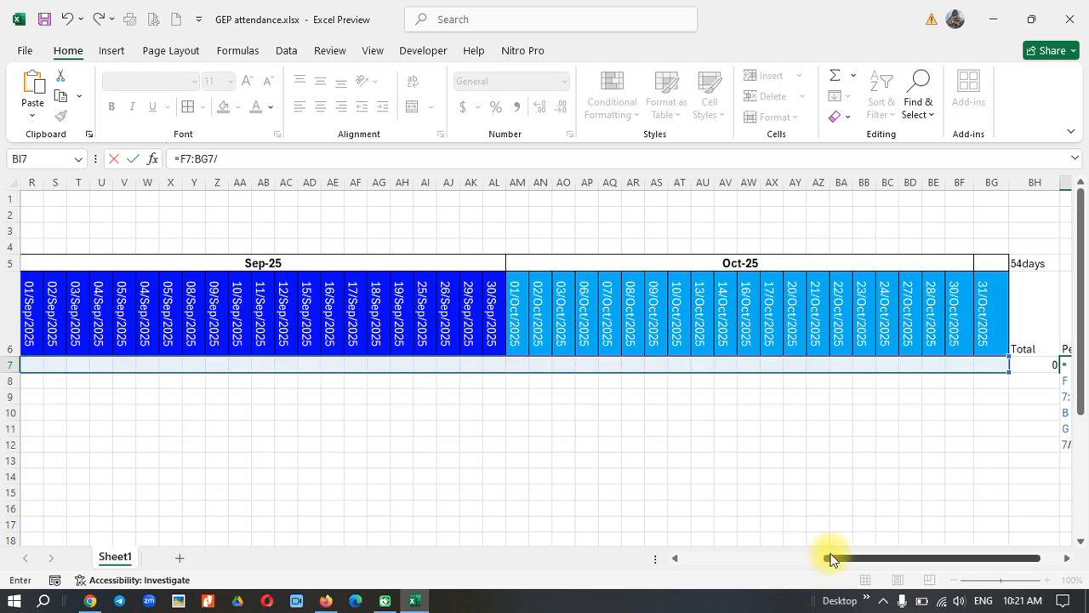
pyautogui.moveTo(830, 555); pyautogui.dragTo(955, 555)
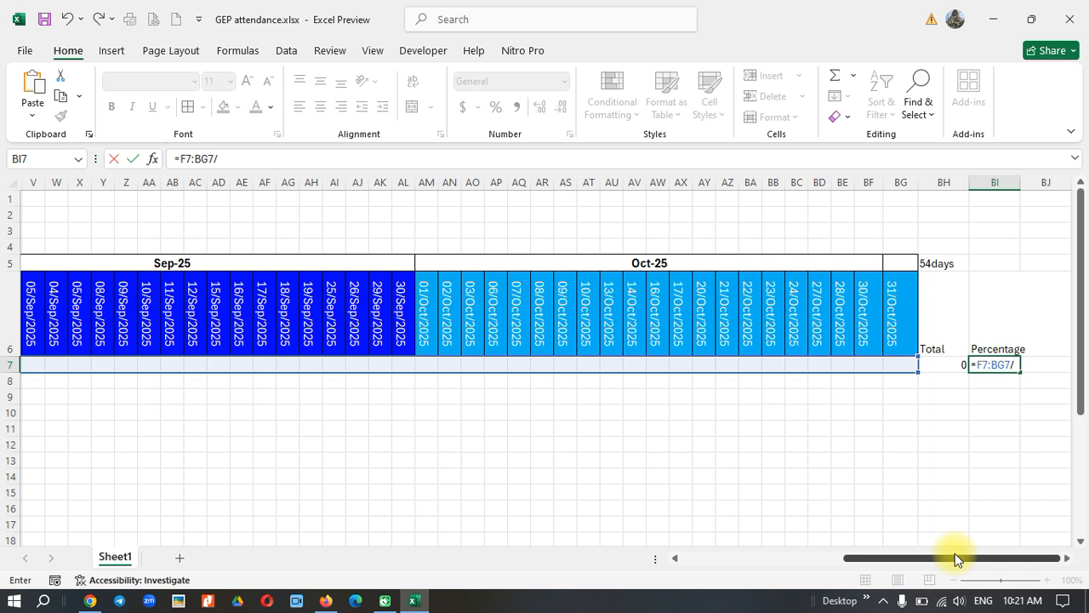
pyautogui.click(938, 265)
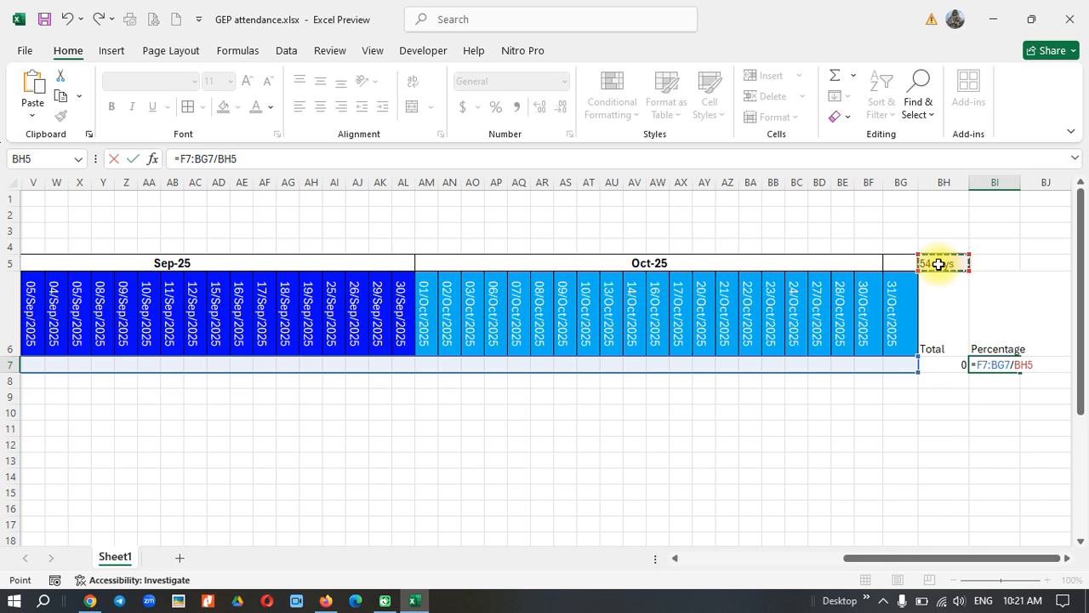
pyautogui.press('Return')
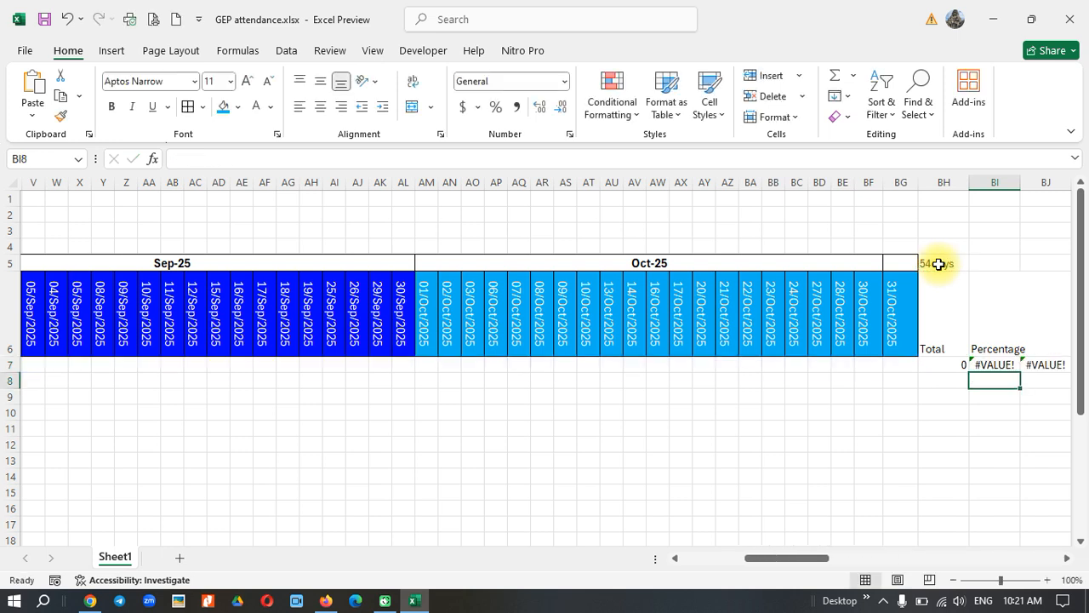
# Step: Edit the BI7 formula to divide by the number 54 instead of the cell reference, giving =F7:BG7/54
pyautogui.click(983, 364)
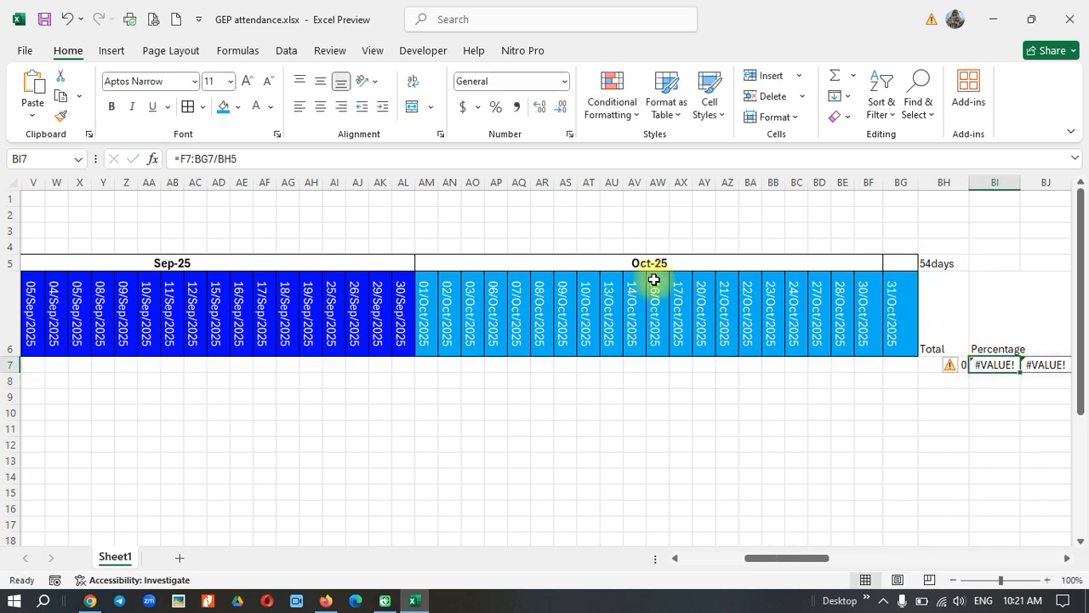
pyautogui.click(282, 160)
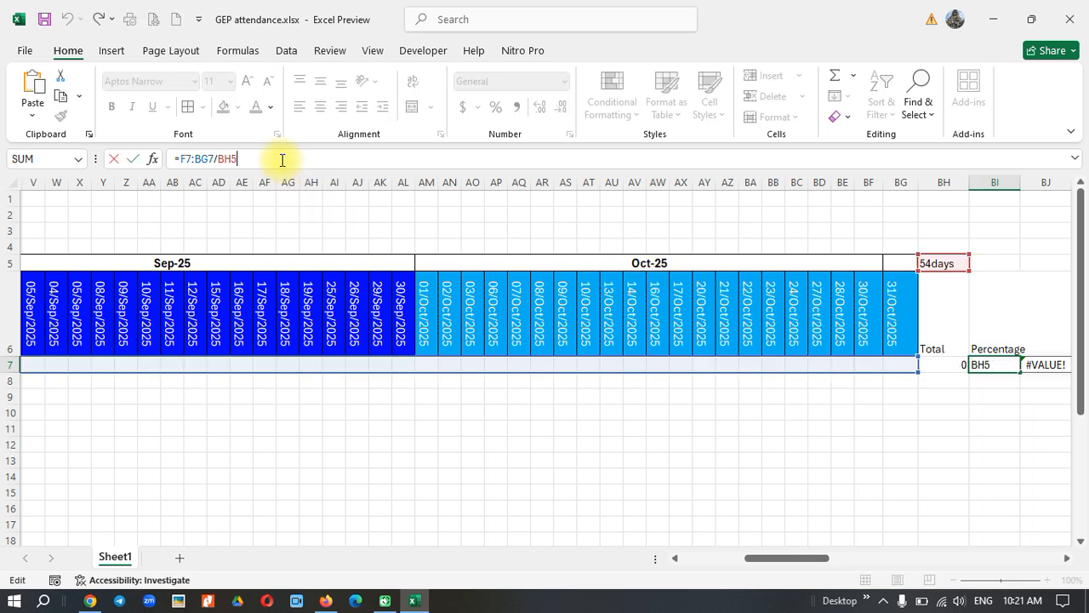
pyautogui.press('BackSpace')
pyautogui.press('BackSpace')
pyautogui.press('BackSpace')
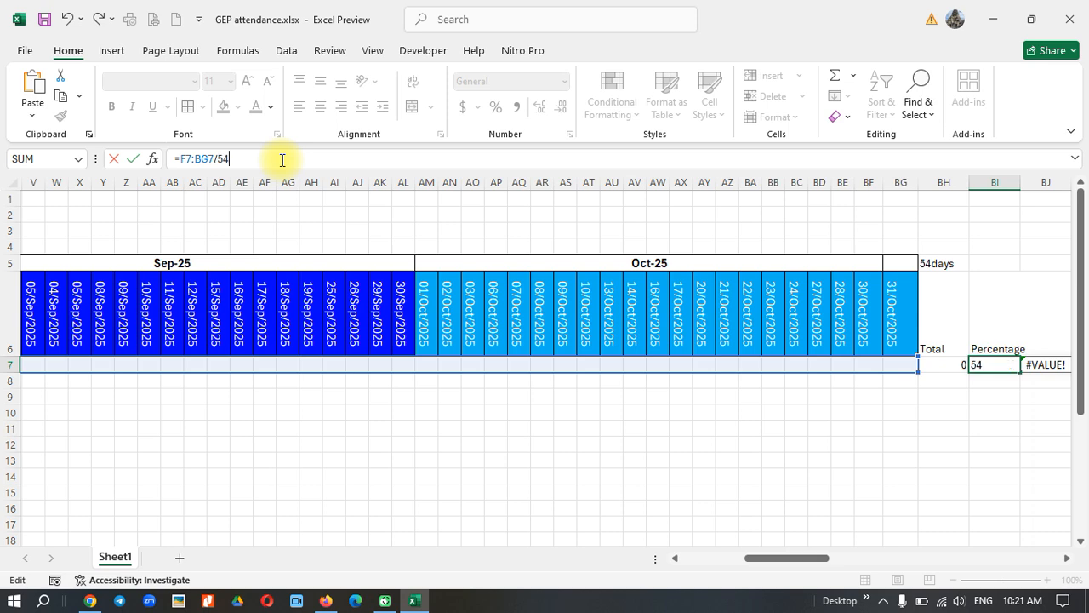
pyautogui.press('Return')
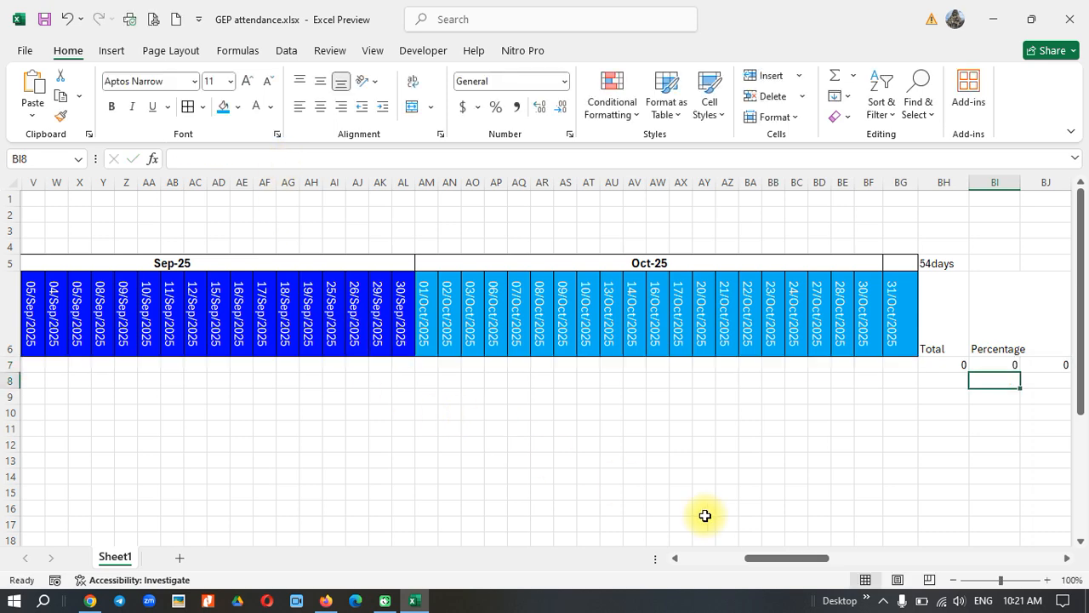
# Step: Try to clear the spilled values in the columns from BJ onward
pyautogui.moveTo(755, 565); pyautogui.dragTo(800, 560)
pyautogui.moveTo(509, 184); pyautogui.dragTo(724, 246)
pyautogui.press('Delete')
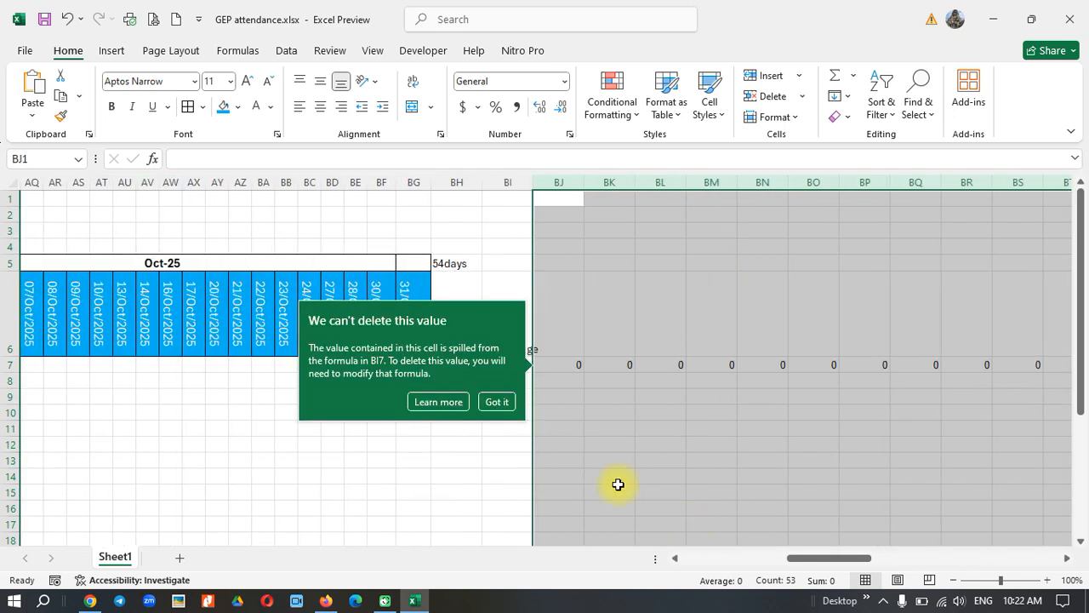
pyautogui.click(497, 403)
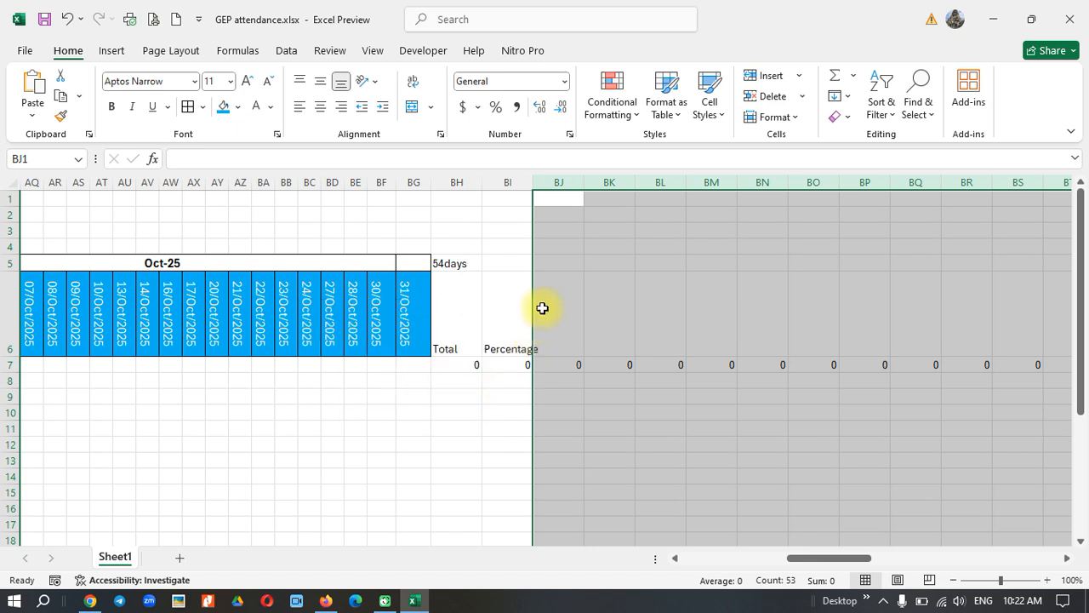
pyautogui.click(549, 383)
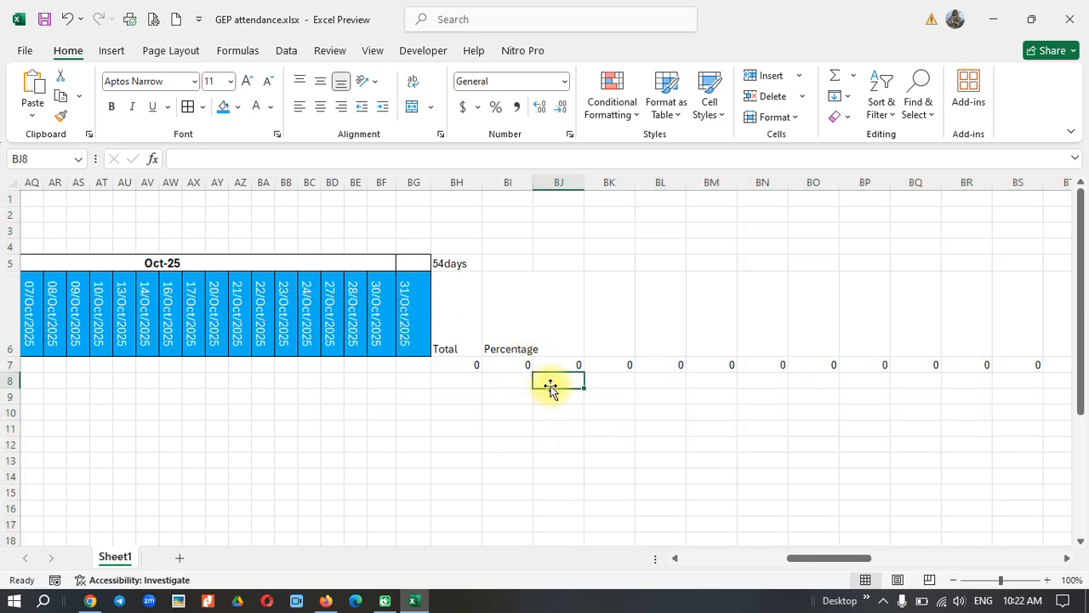
# Step: Select the spilled cells from BJ7 onward, and undo the formula entries in BI7
pyautogui.click(510, 365)
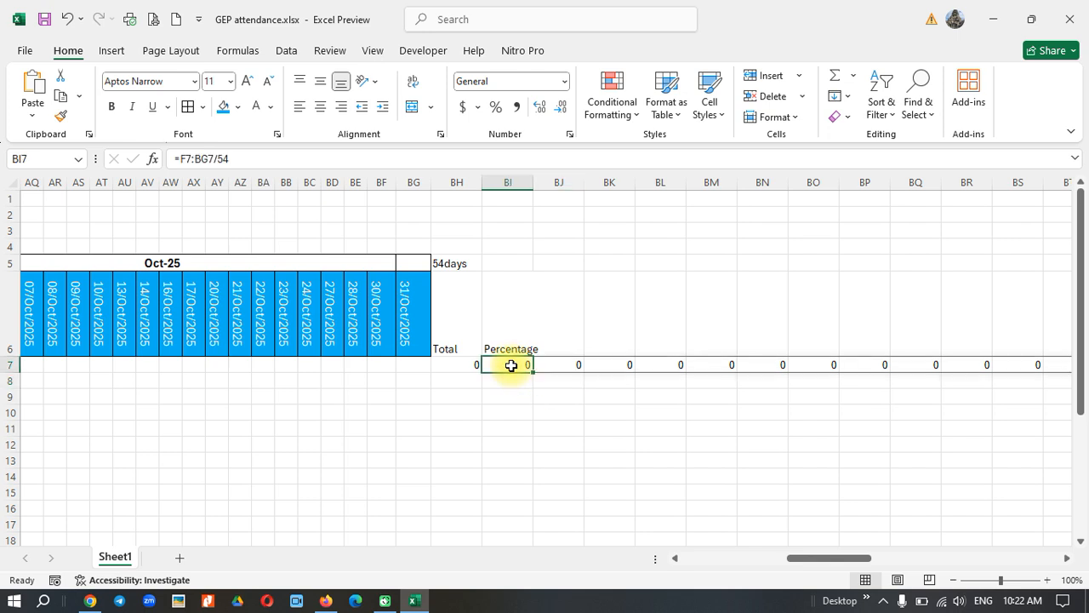
pyautogui.moveTo(558, 364); pyautogui.dragTo(324, 363)
pyautogui.hotkey('ctrl', 'BackSpace')
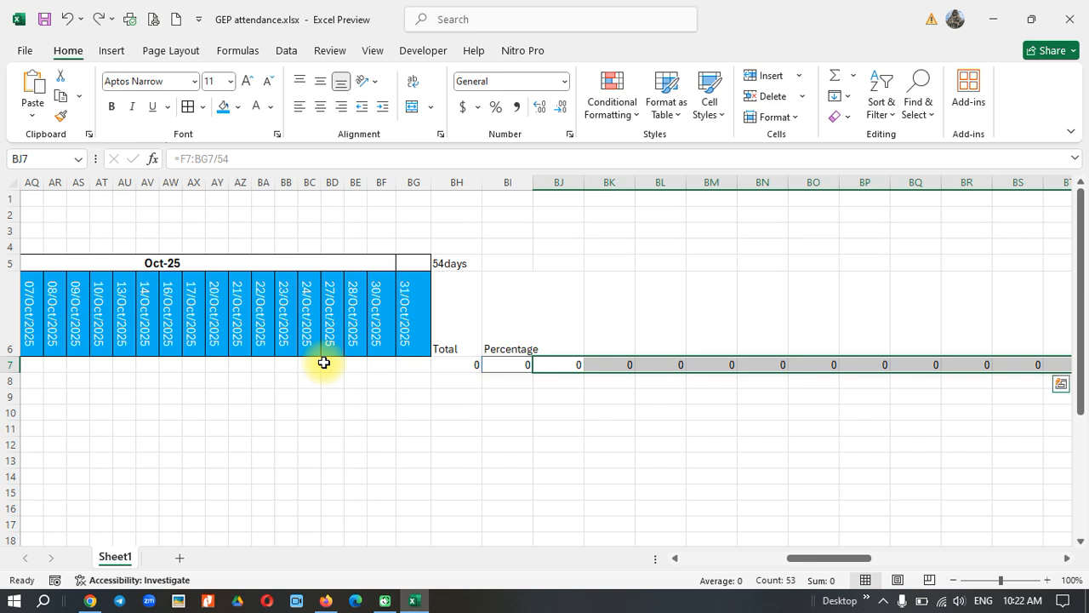
pyautogui.hotkey('ctrl', 'space')
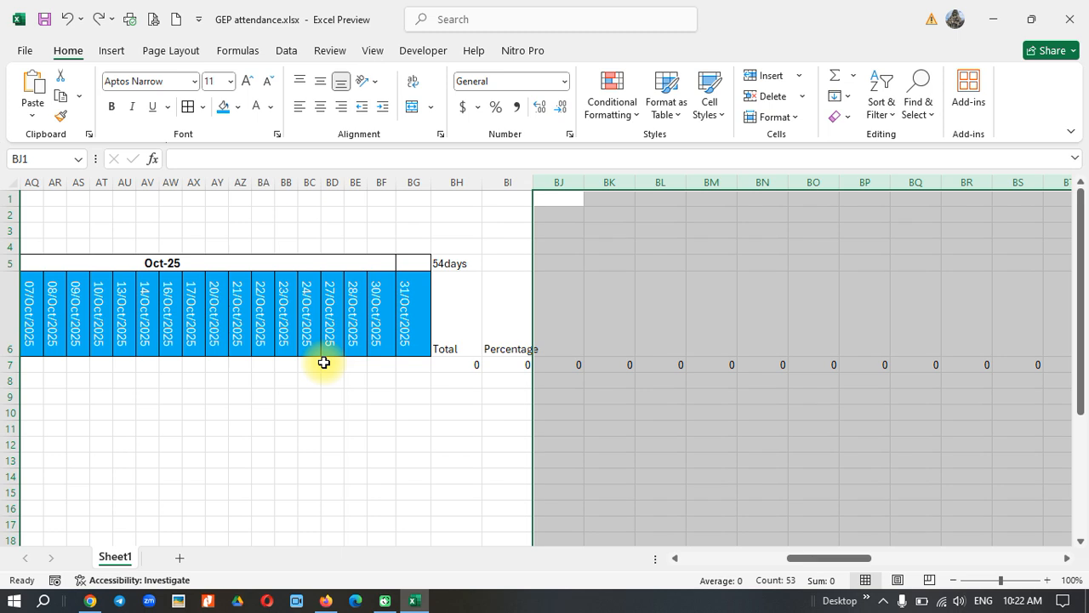
pyautogui.hotkey('ctrl', 'z')
pyautogui.hotkey('ctrl', 'z')
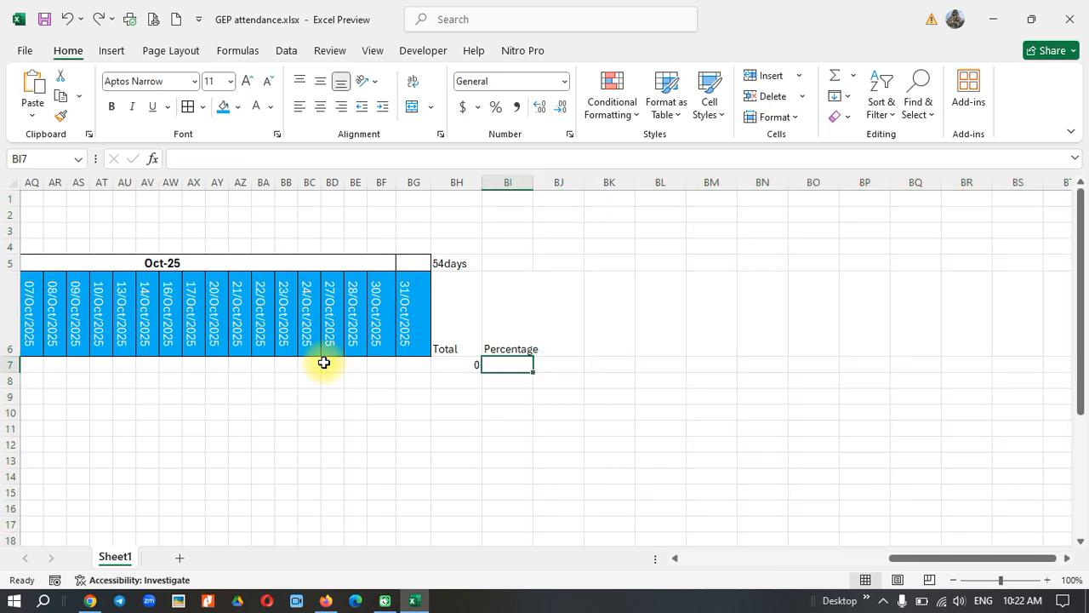
# Step: Enter the formula =F7:BG7/54 in cell BI7 under the Percentage heading
pyautogui.click(485, 419)
pyautogui.click(501, 365)
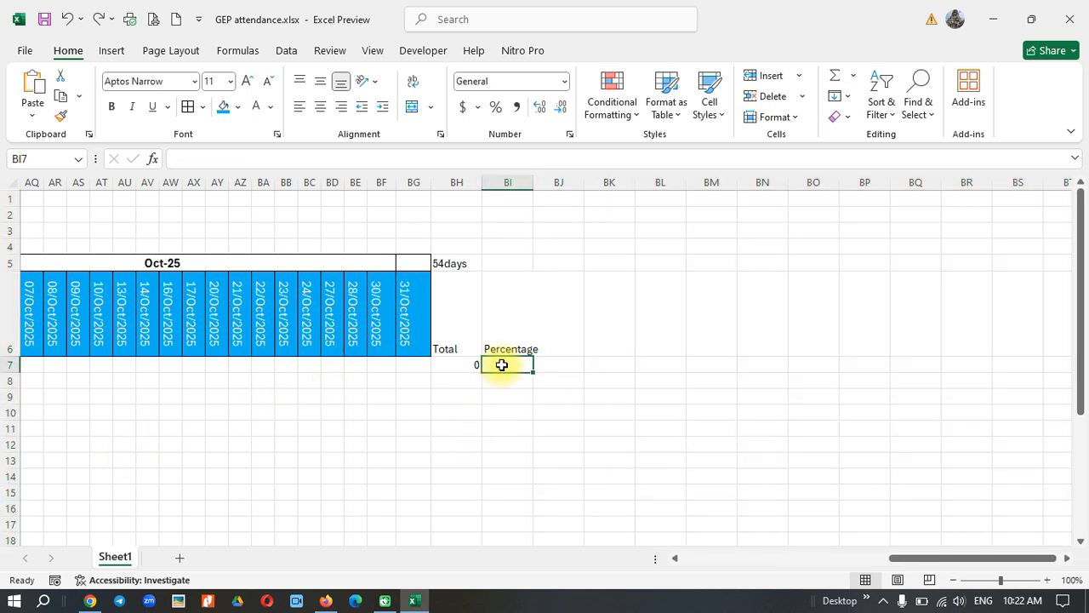
pyautogui.write('=')
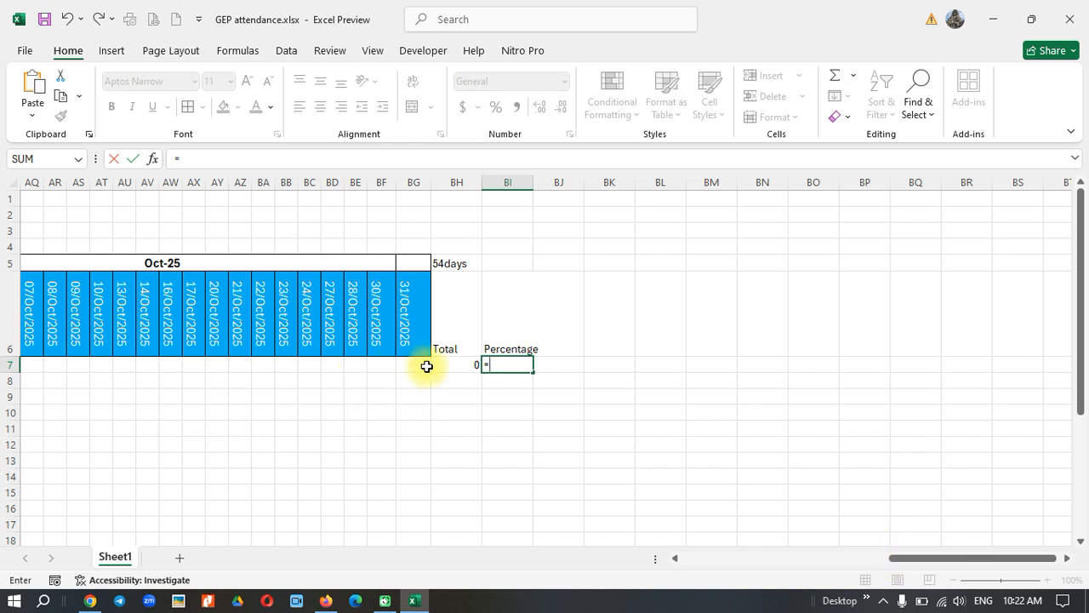
pyautogui.moveTo(424, 367); pyautogui.dragTo(397, 360)
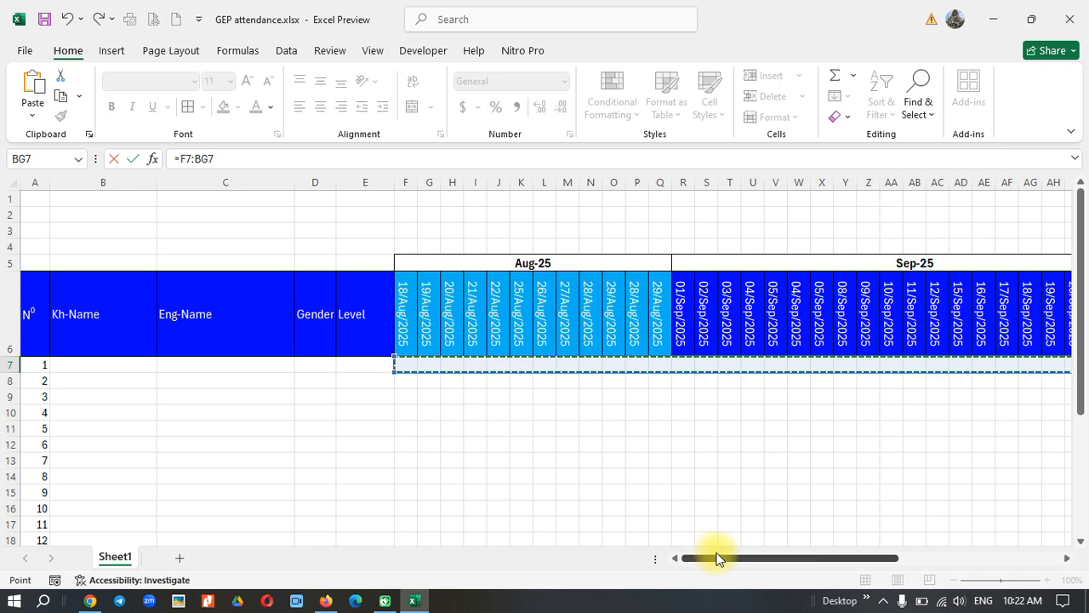
pyautogui.moveTo(717, 559); pyautogui.dragTo(989, 515)
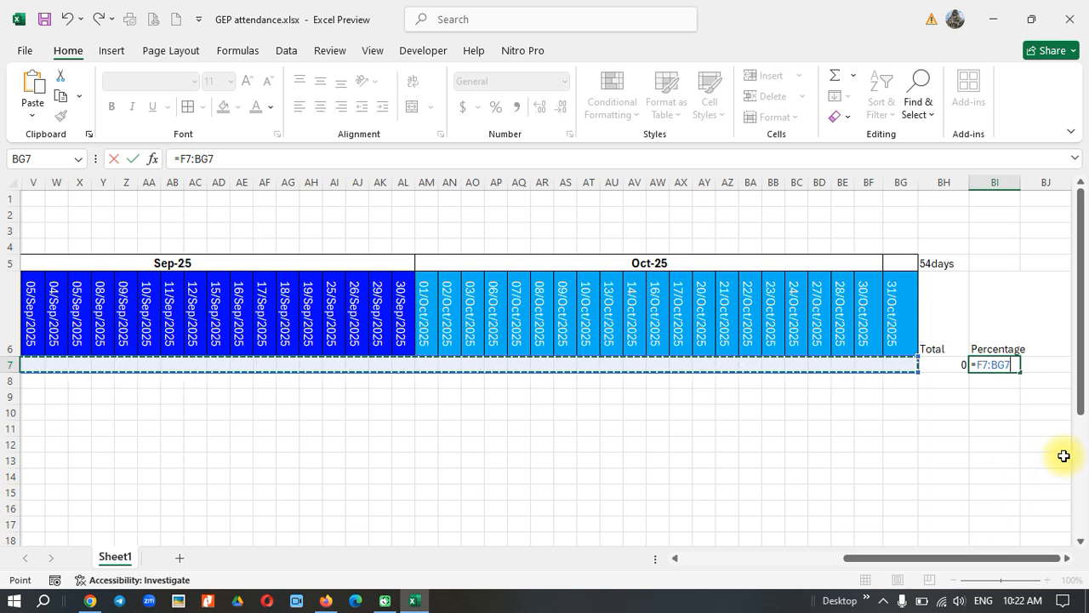
pyautogui.write('/54')
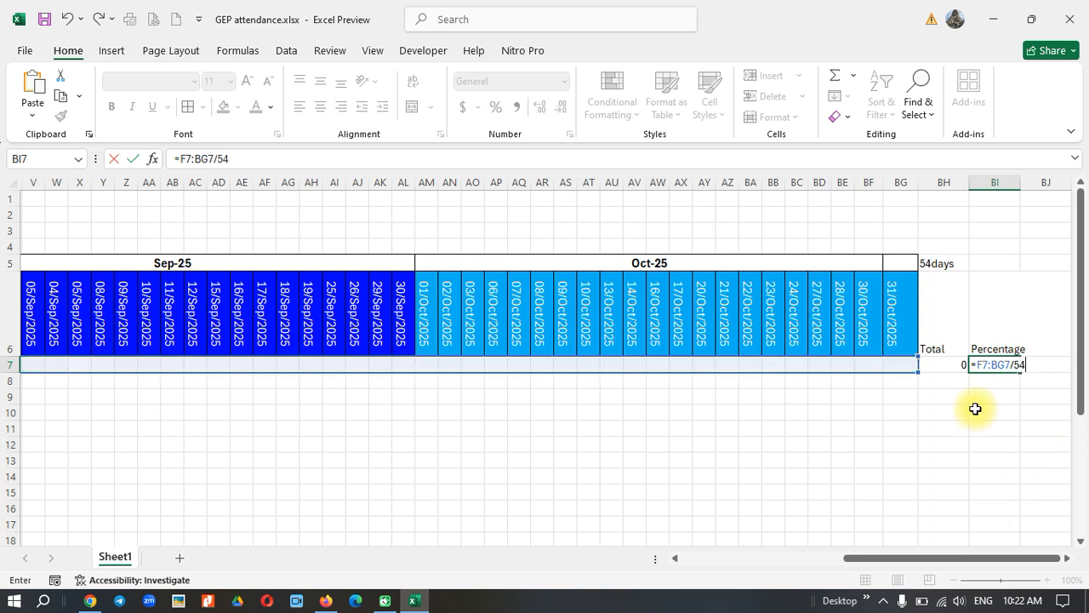
pyautogui.press('Return')
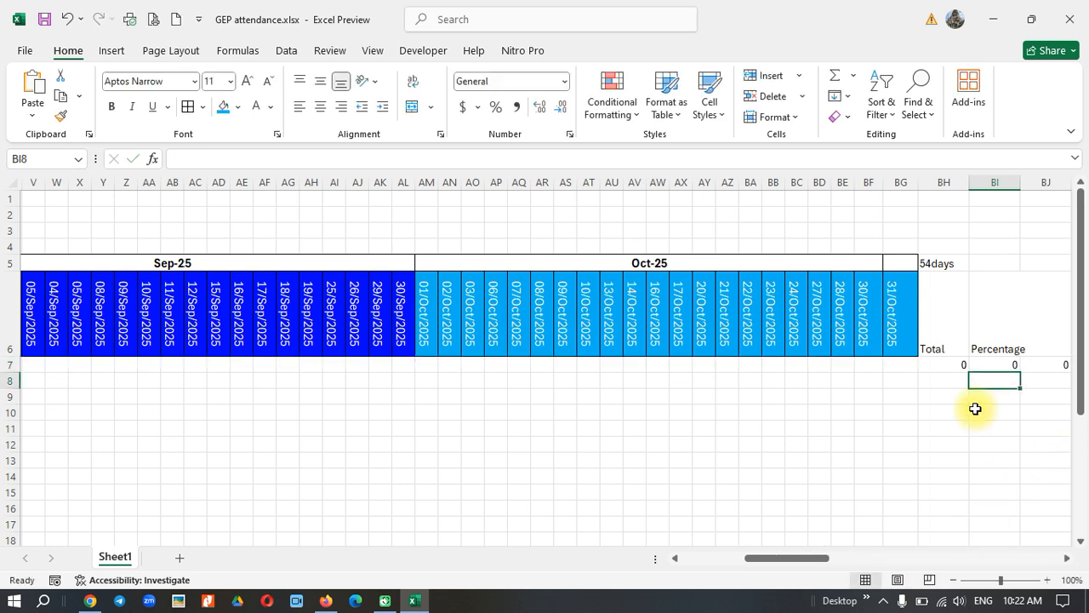
# Step: Clear the formula from BI7 and delete the whole Percentage column BI
pyautogui.click(995, 367)
pyautogui.moveTo(813, 558)
pyautogui.mouseDown()
pyautogui.moveTo(928, 549)
pyautogui.moveTo(705, 565)
pyautogui.moveTo(1023, 513)
pyautogui.moveTo(825, 542)
pyautogui.mouseUp()
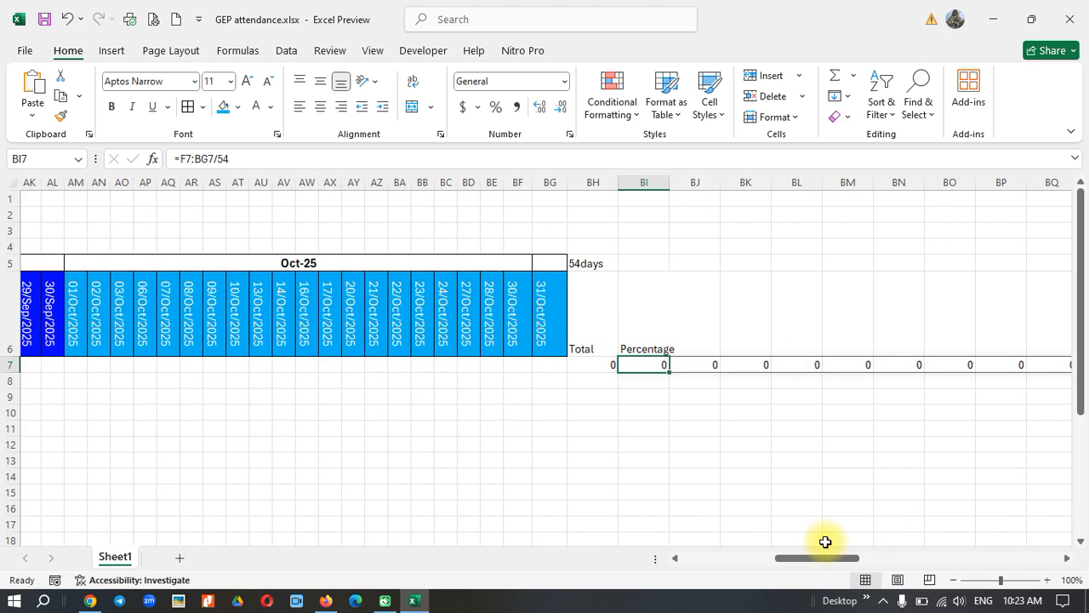
pyautogui.press('Delete')
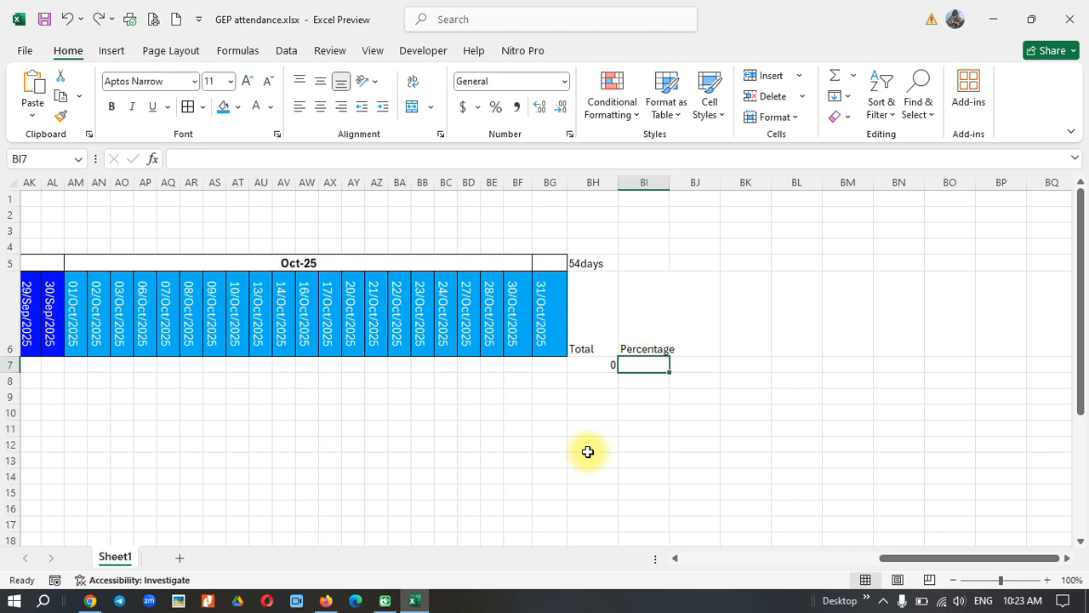
pyautogui.click(666, 286)
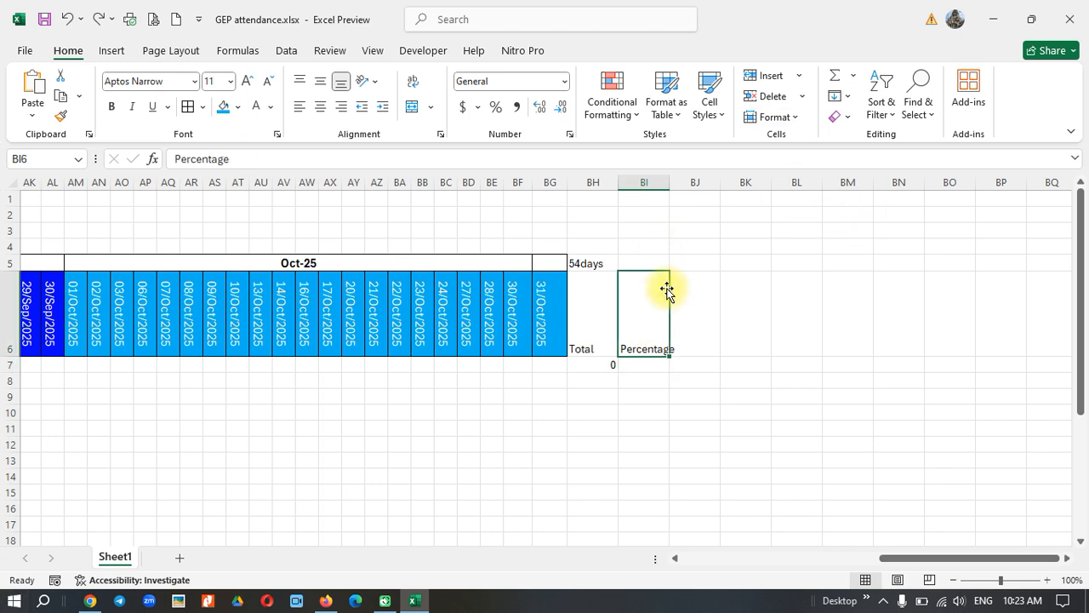
pyautogui.click(658, 182)
pyautogui.rightClick(658, 183)
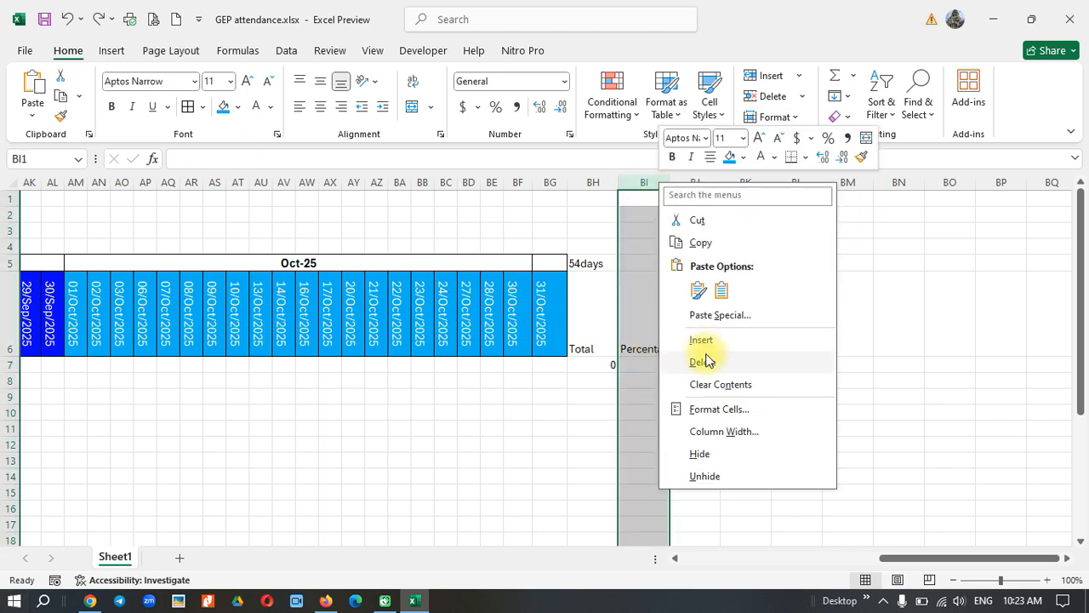
pyautogui.click(711, 359)
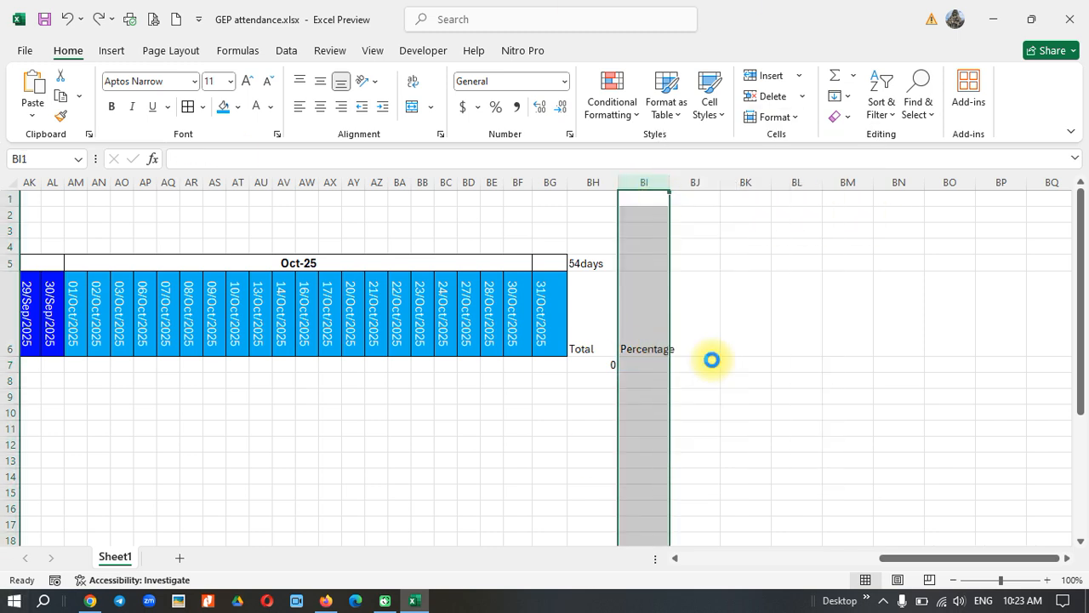
# Step: Try the range formula =F7:BG7/54 in cell BI7 beside the Total value
pyautogui.click(653, 366)
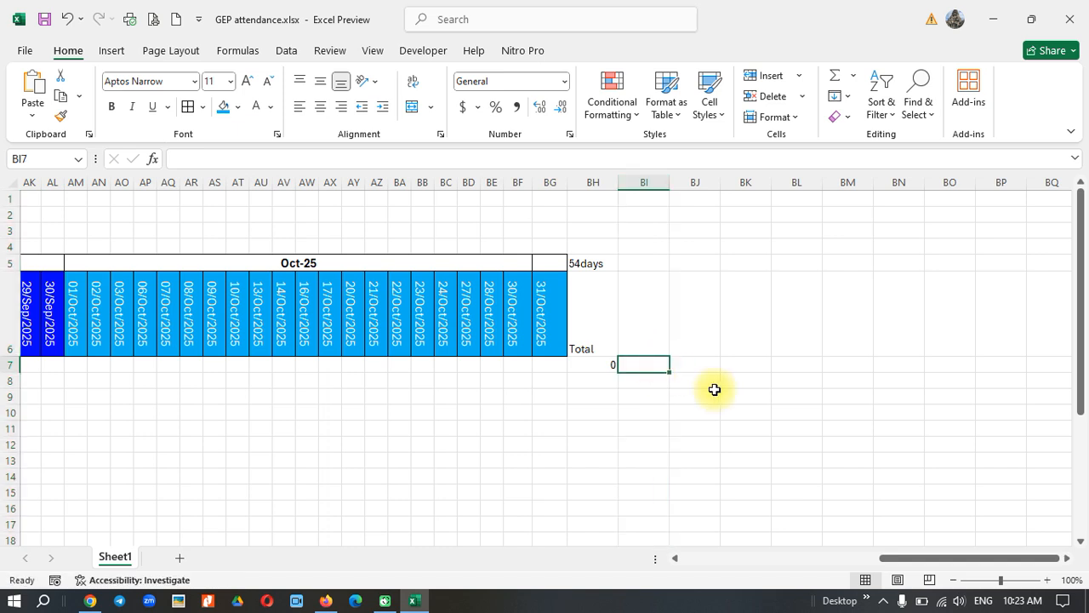
pyautogui.write('=')
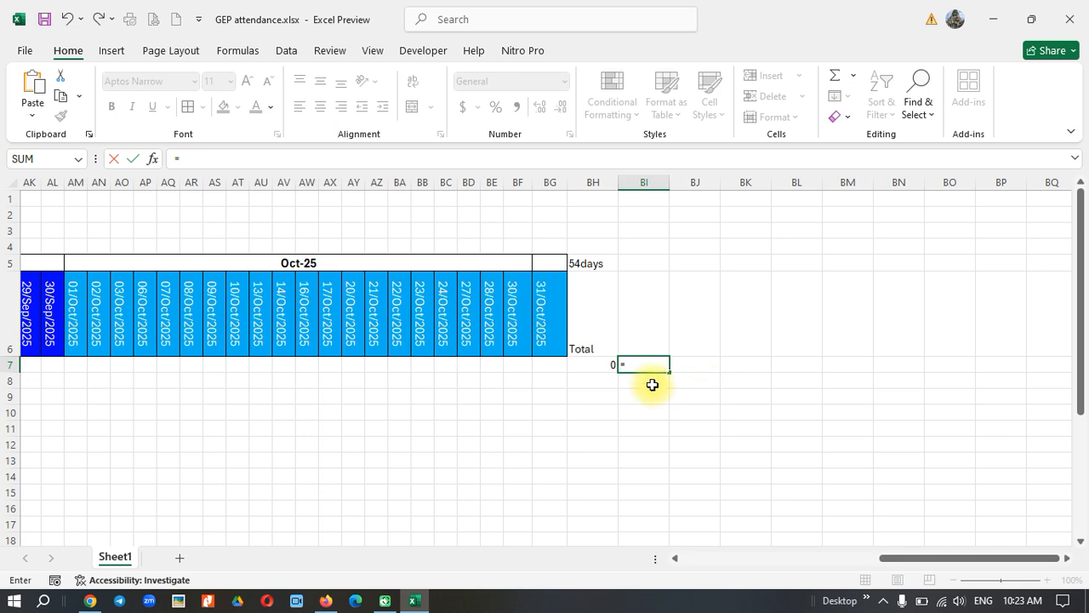
pyautogui.moveTo(550, 364); pyautogui.dragTo(407, 364)
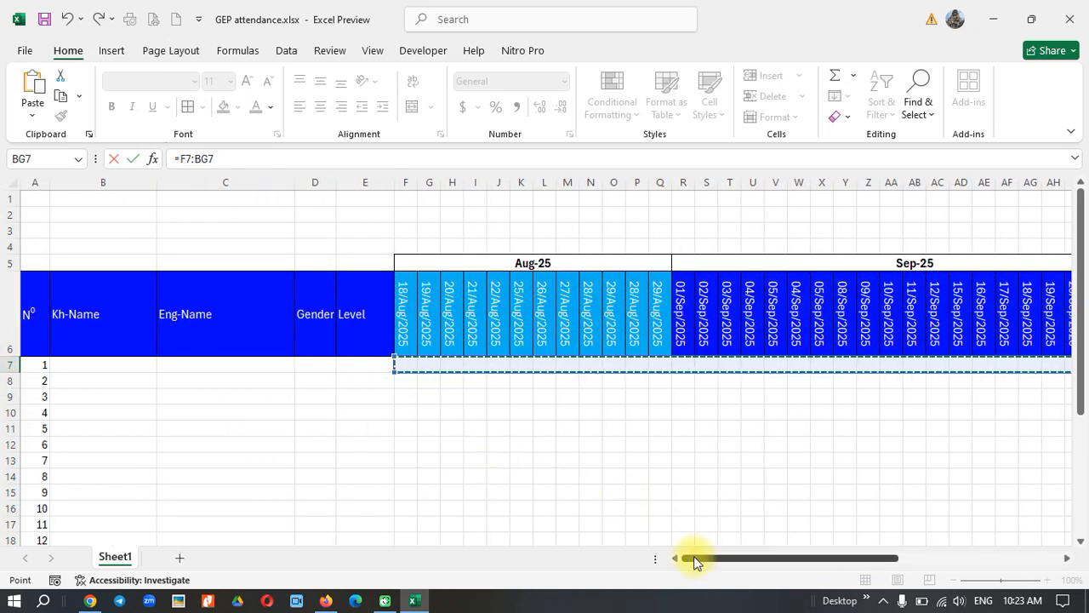
pyautogui.moveTo(711, 558); pyautogui.dragTo(954, 547)
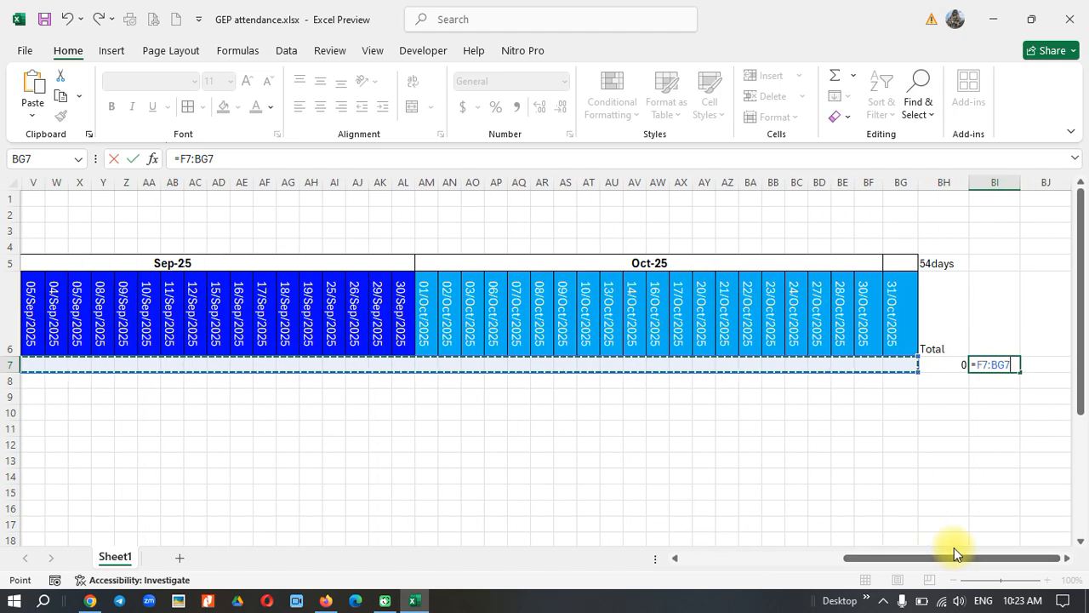
pyautogui.write('/54')
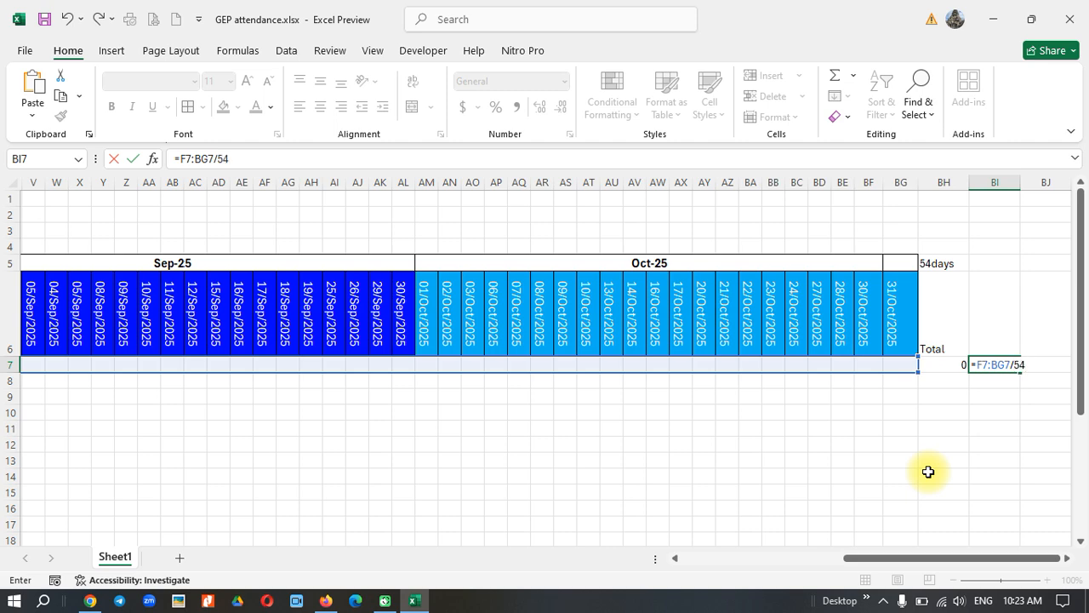
pyautogui.press('Return')
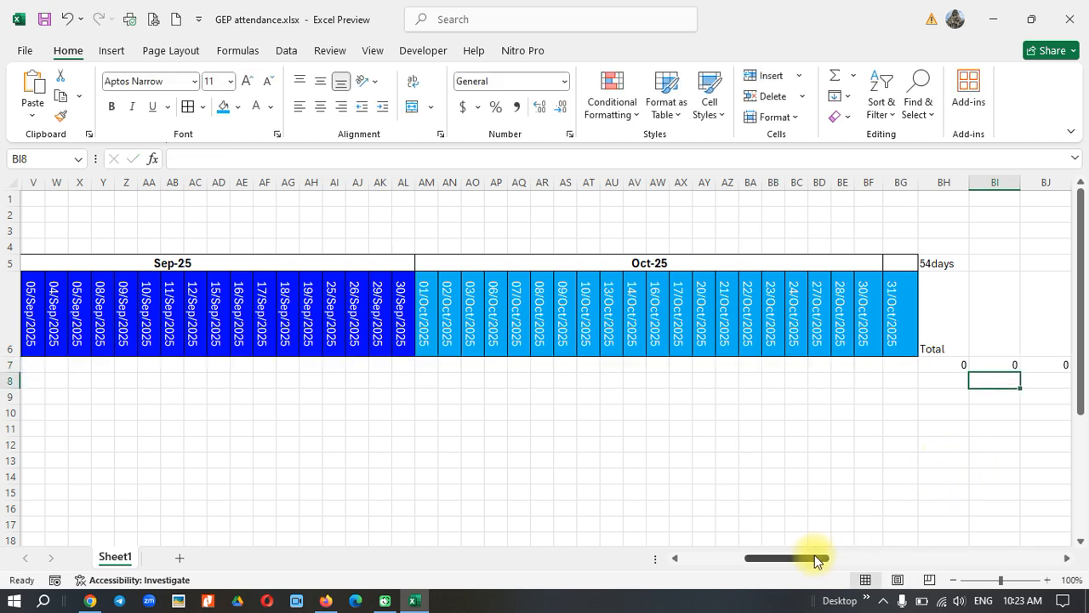
pyautogui.moveTo(797, 559); pyautogui.dragTo(847, 555)
pyautogui.click(408, 362)
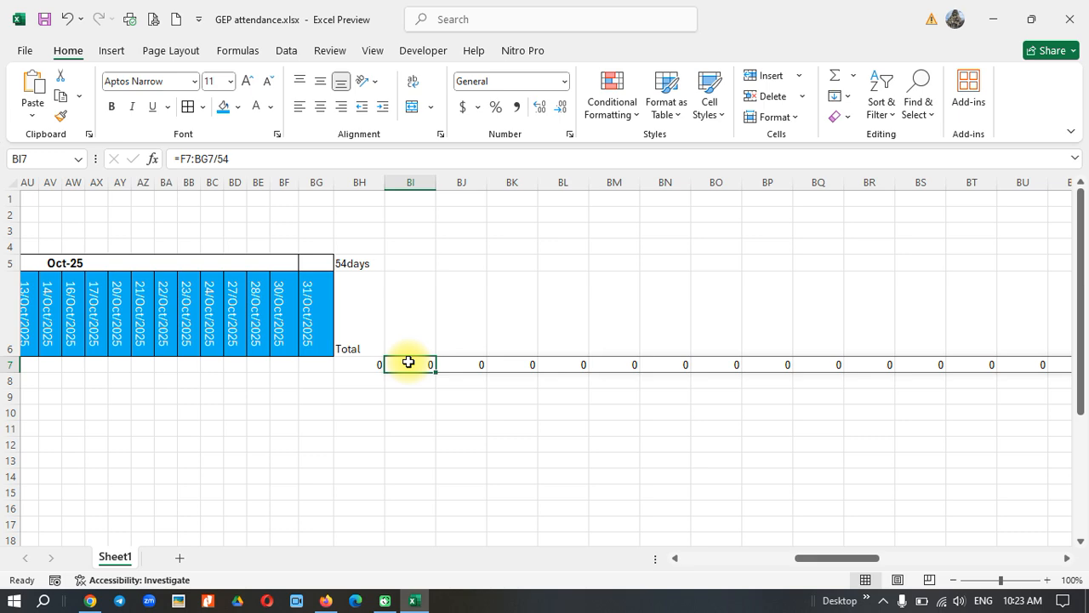
# Step: Switch to Chrome, inspect the Percentage formula in cell BI5 of the phonics attendance sheet, and return to Excel
pyautogui.click(92, 601)
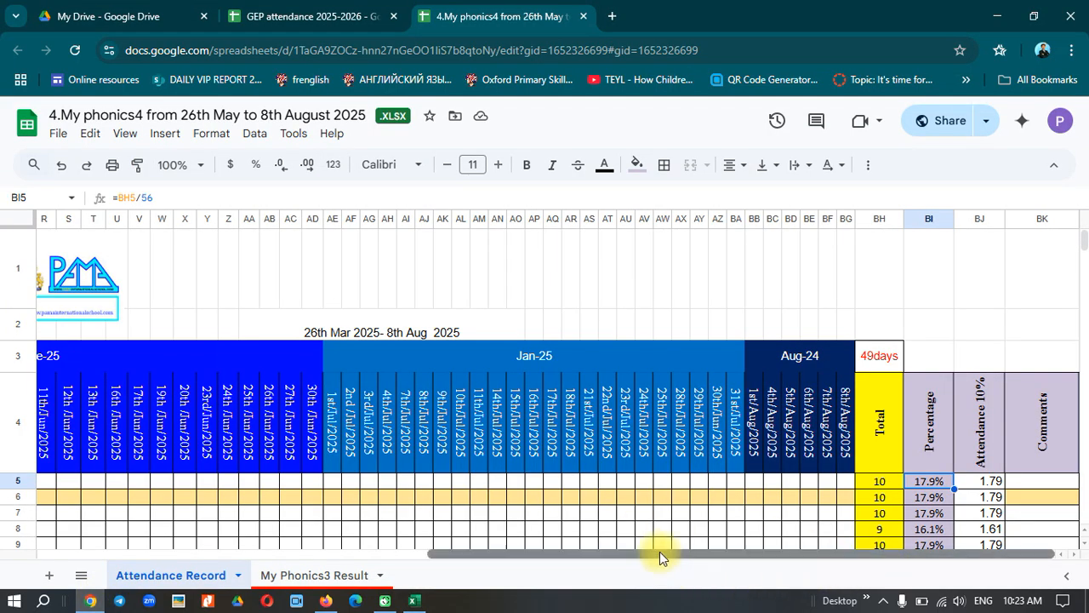
pyautogui.doubleClick(936, 481)
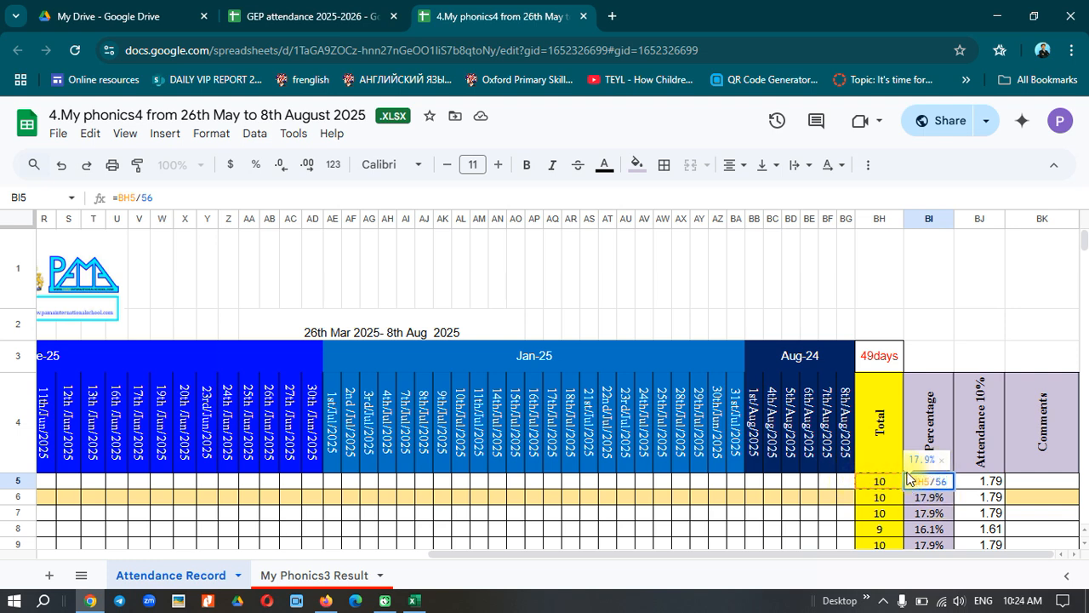
pyautogui.click(414, 600)
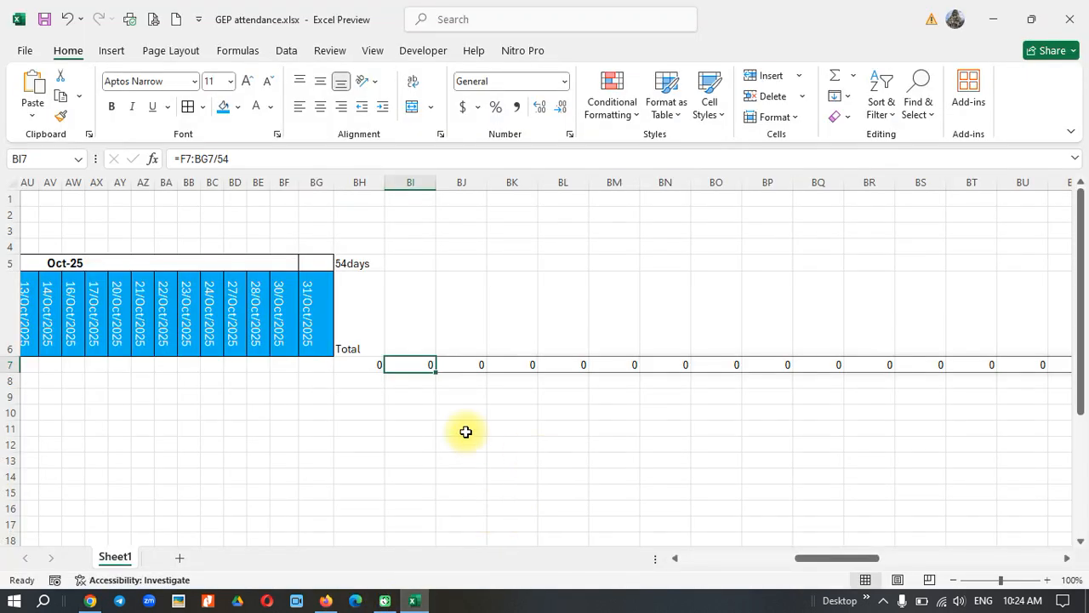
# Step: Replace the formula in cell BI7 with =BH7/54, dividing the Total by 54
pyautogui.press('Delete')
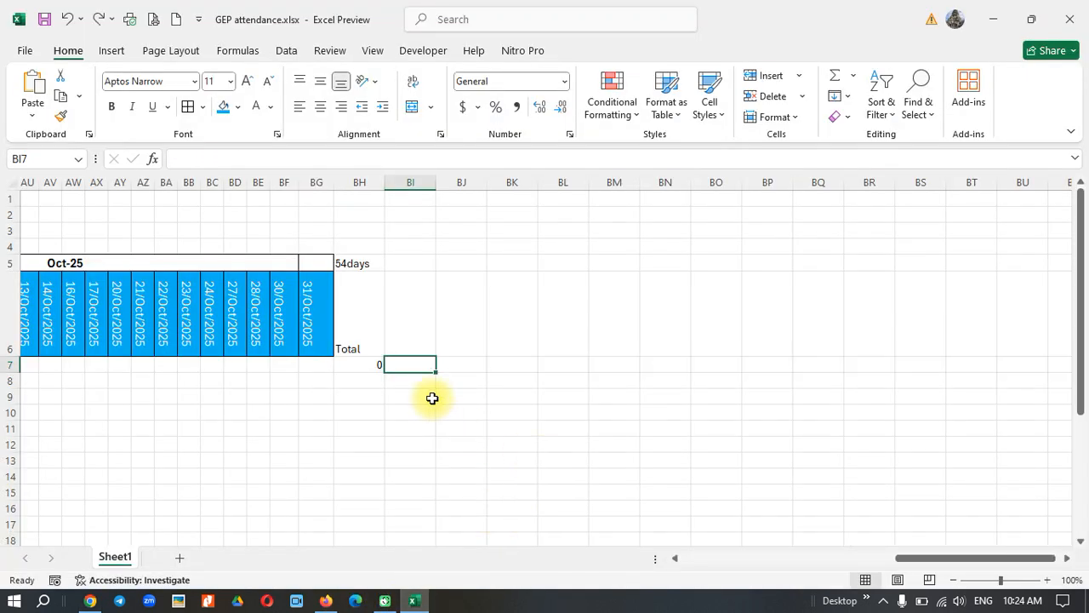
pyautogui.write('=')
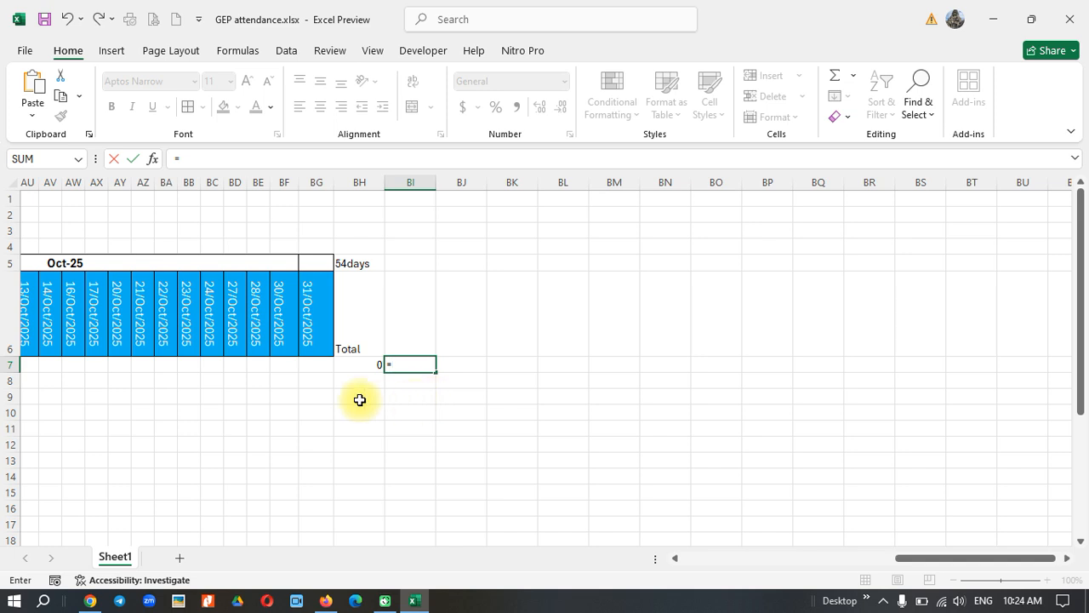
pyautogui.click(361, 364)
pyautogui.write('/54')
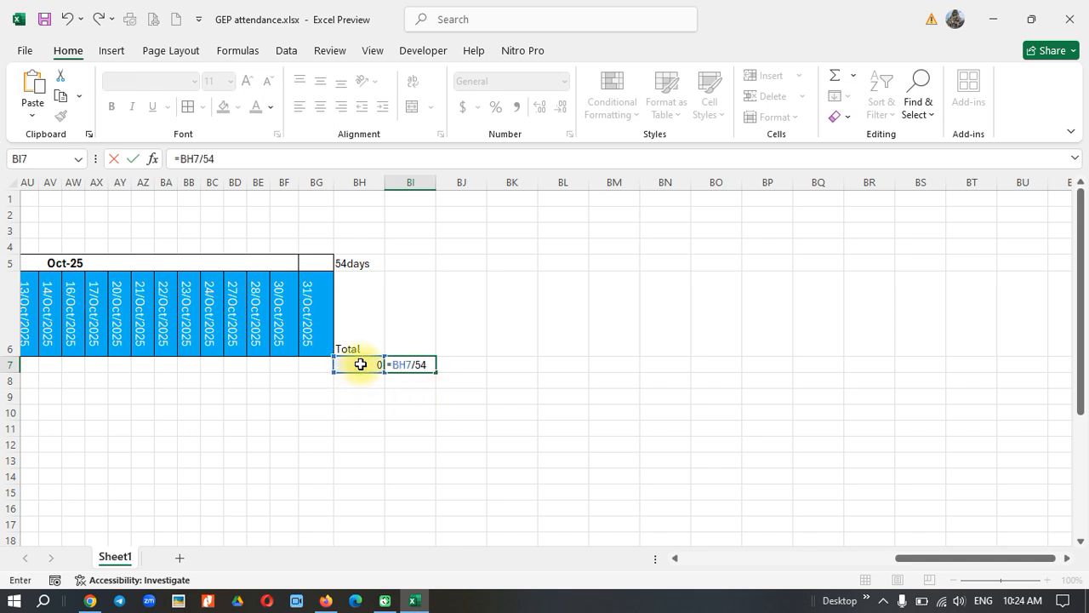
pyautogui.press('Return')
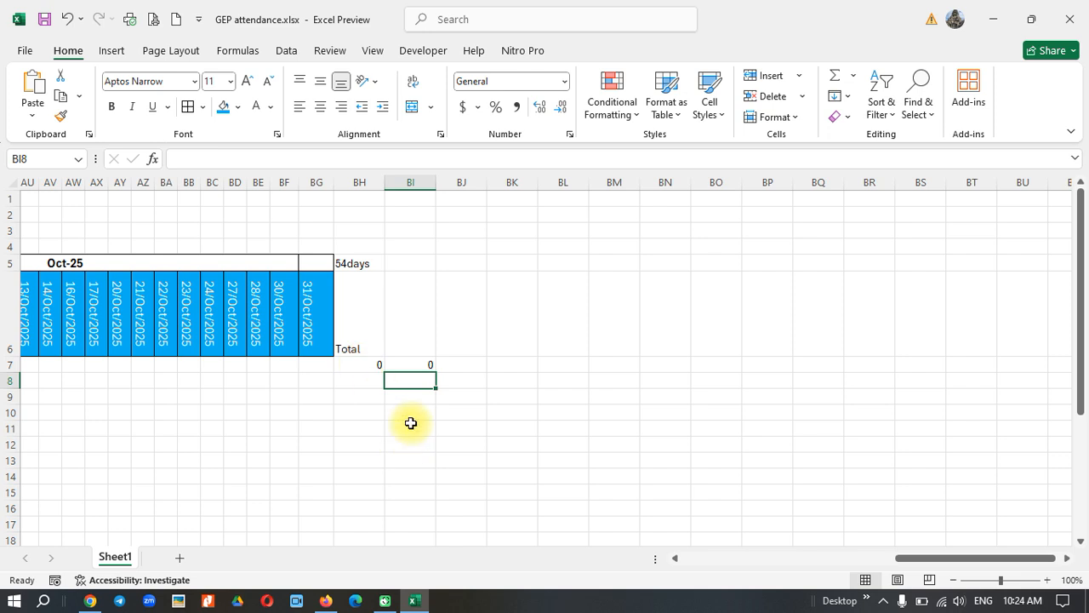
# Step: Check the column headings of the reference sheet in Chrome, and enter the heading Attendance 10% in cell BJ6 in Excel
pyautogui.click(448, 365)
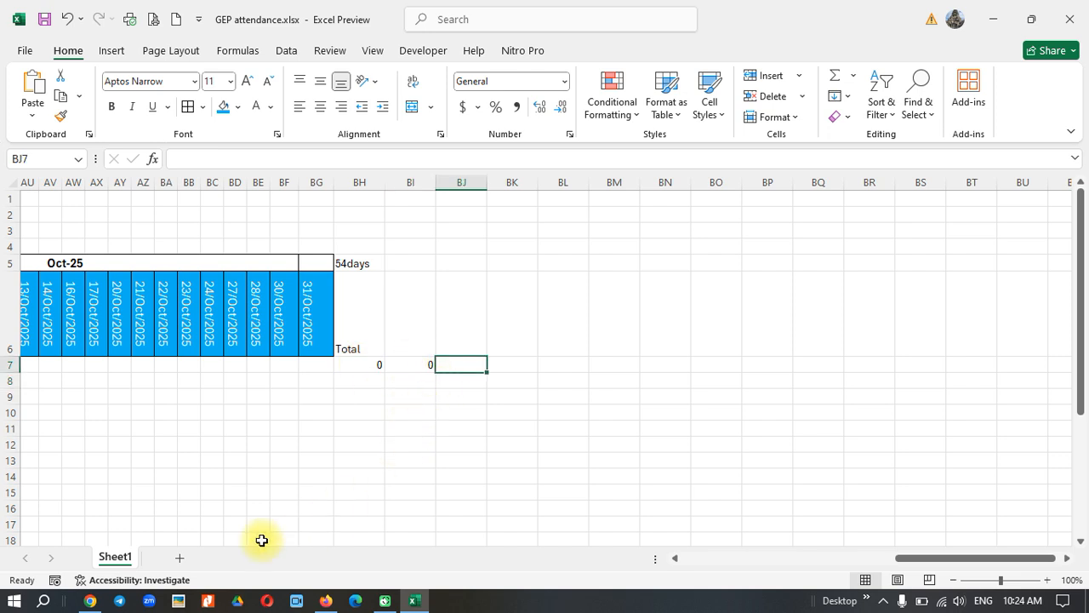
pyautogui.click(92, 601)
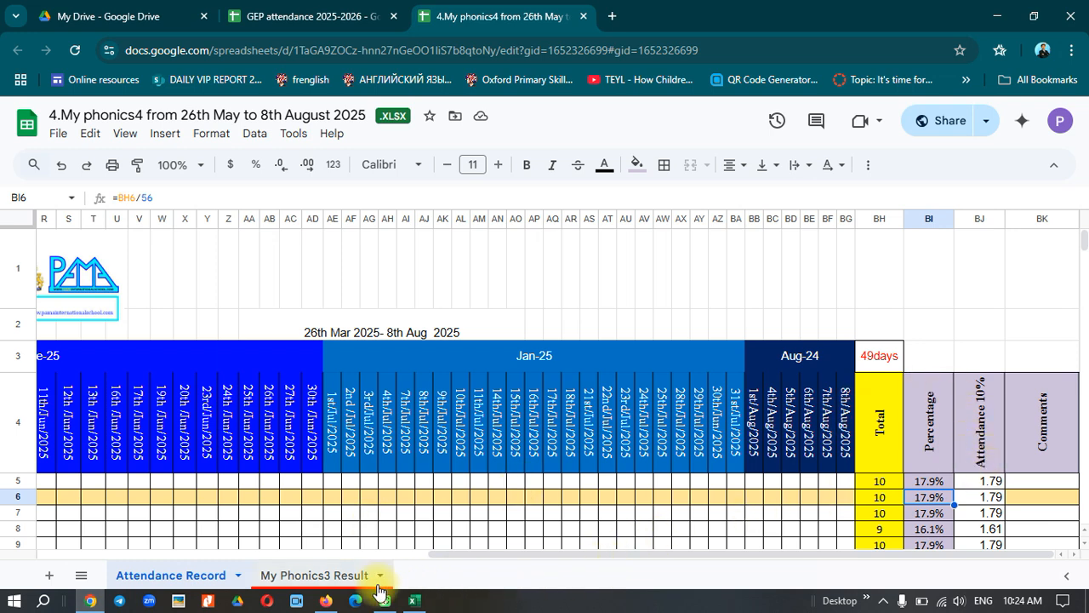
pyautogui.click(414, 602)
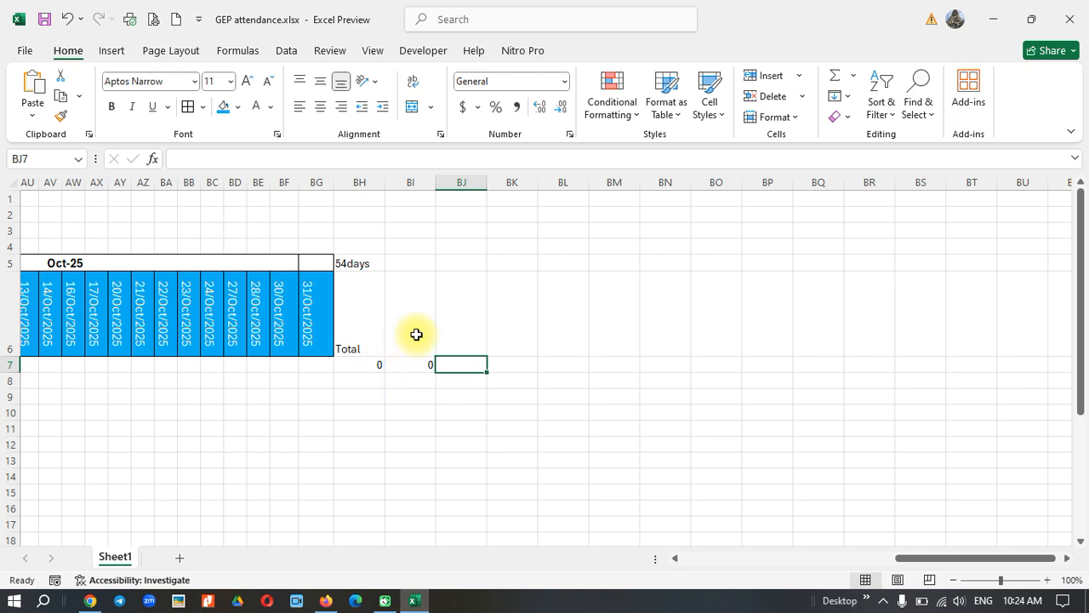
pyautogui.click(461, 308)
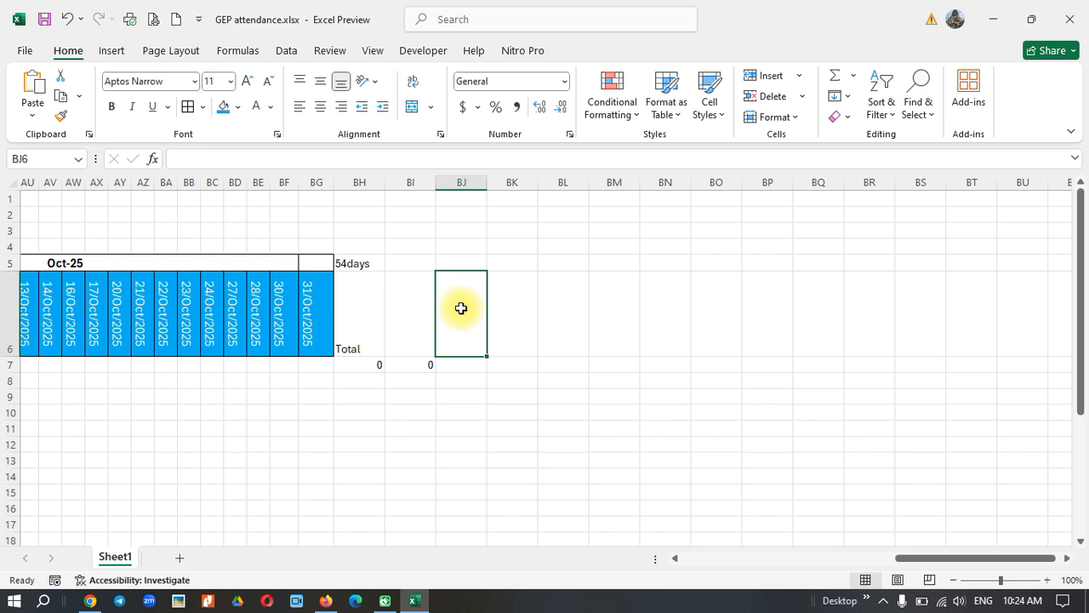
pyautogui.write('Att')
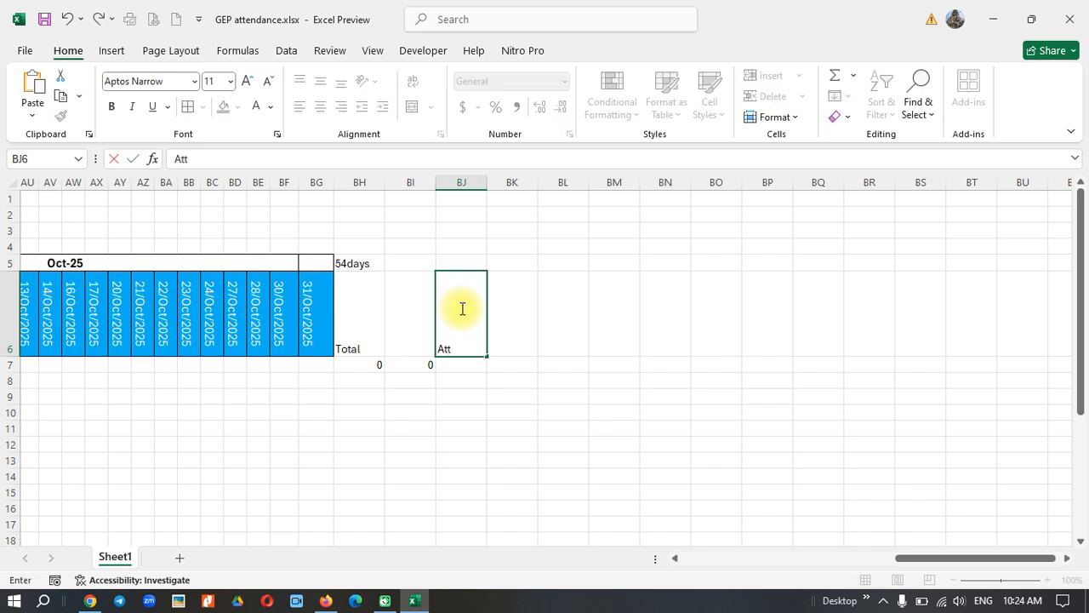
pyautogui.write('endance 10%')
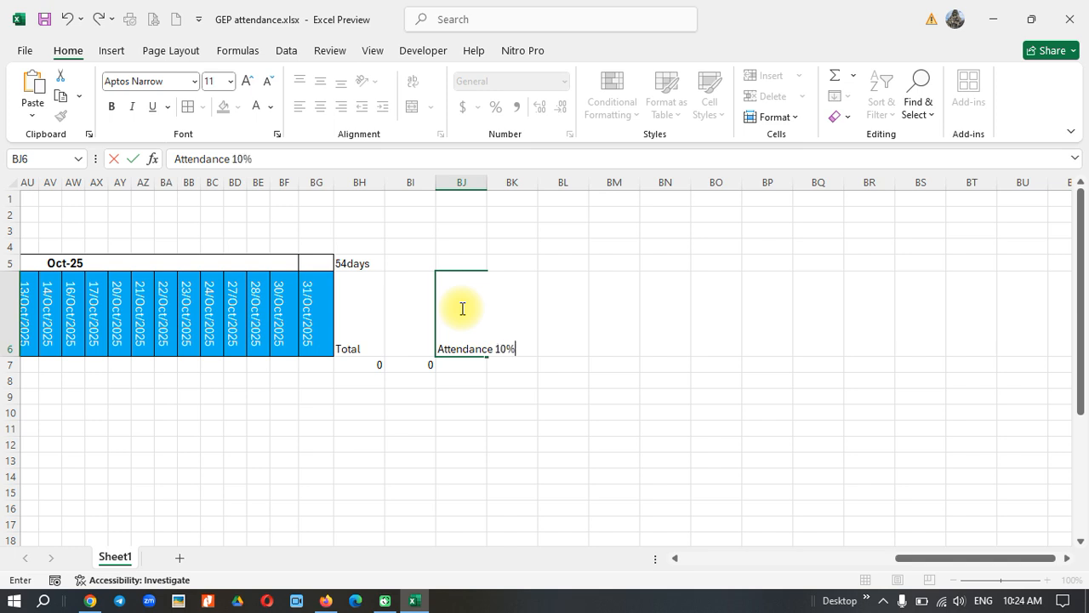
pyautogui.press('Return')
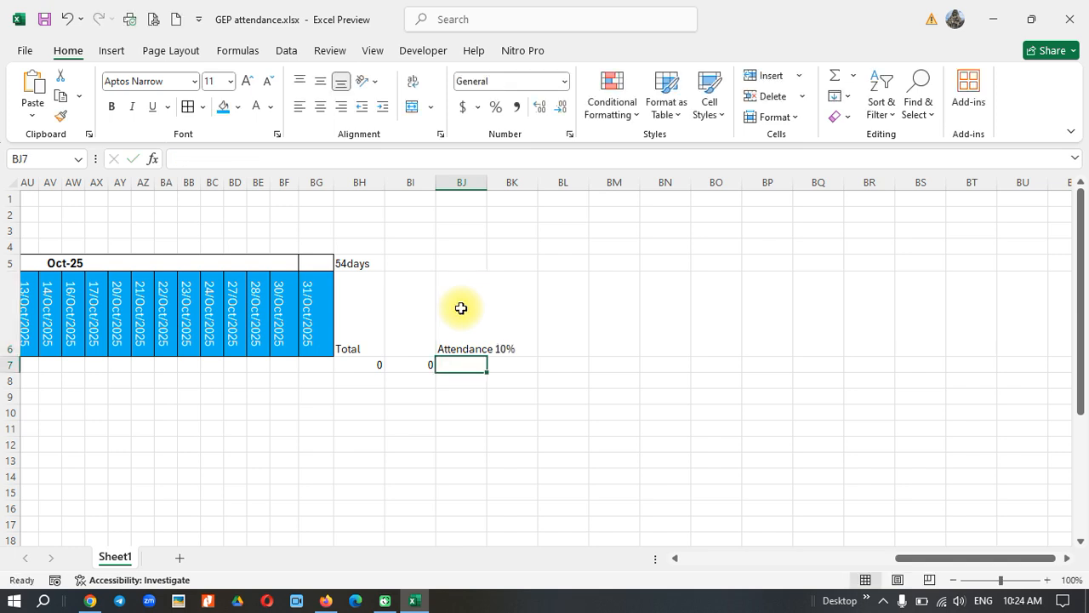
# Step: Rotate the text up in header cells BH6:BJ6 and centre it horizontally
pyautogui.moveTo(363, 315); pyautogui.dragTo(468, 301)
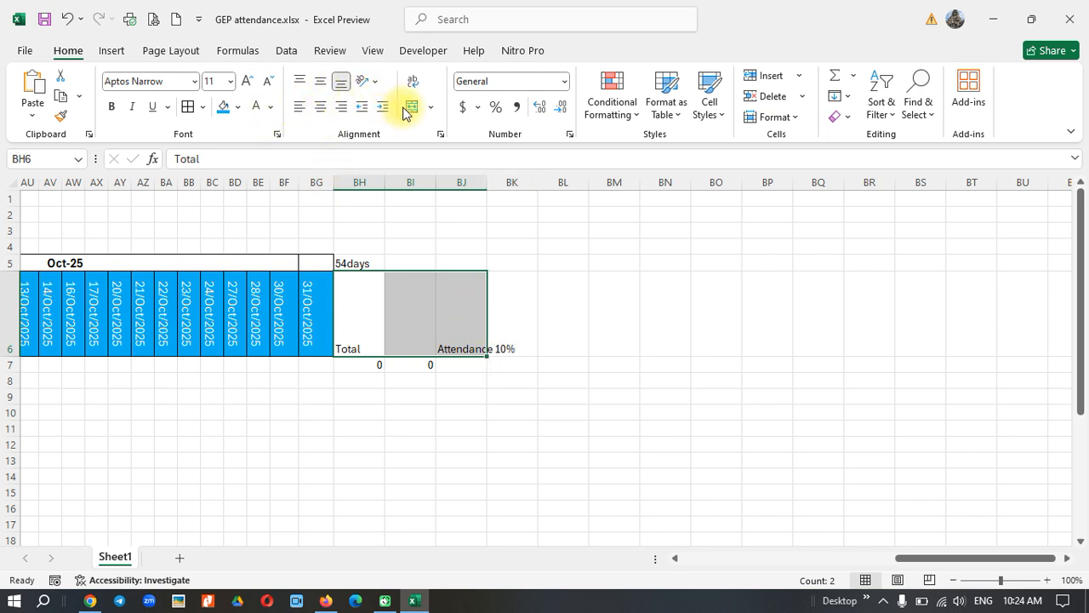
pyautogui.click(366, 81)
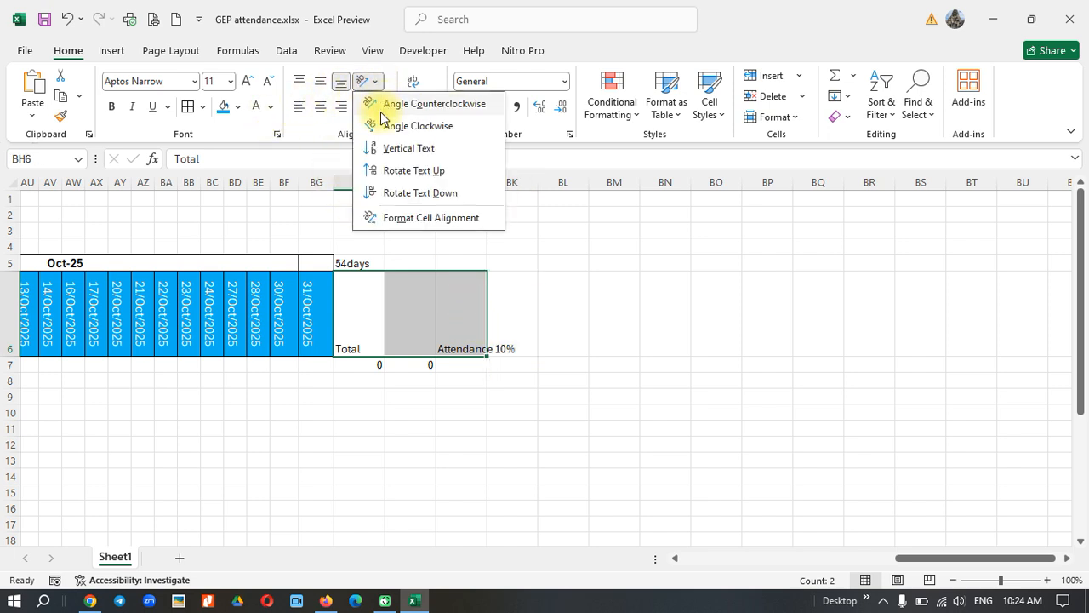
pyautogui.click(400, 174)
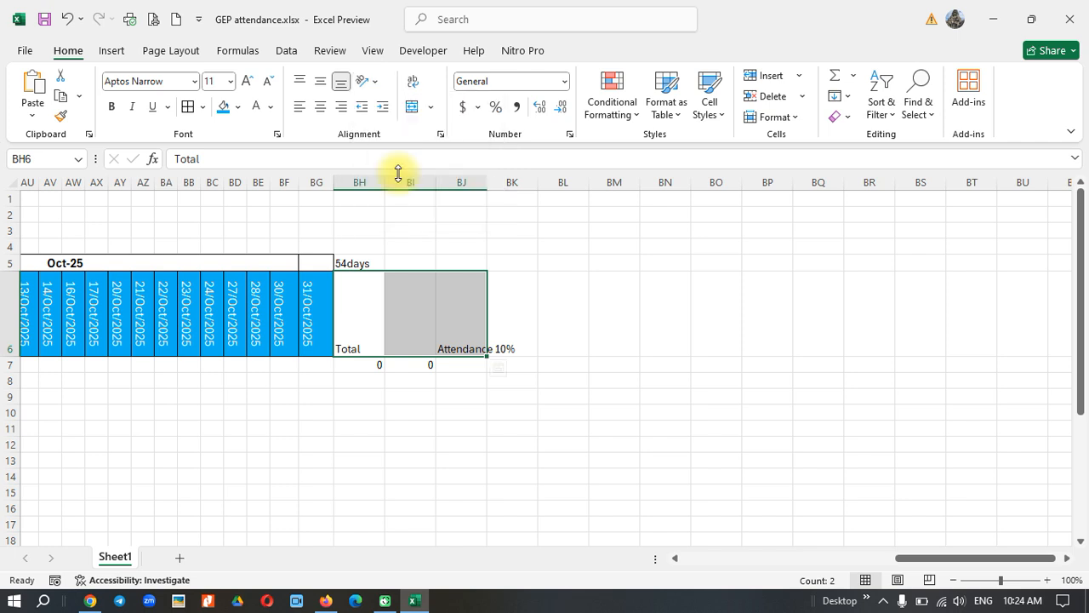
pyautogui.click(321, 107)
# Step: Enter the heading Percntage in cell BI6, between Total and Attendance 10%
pyautogui.click(419, 303)
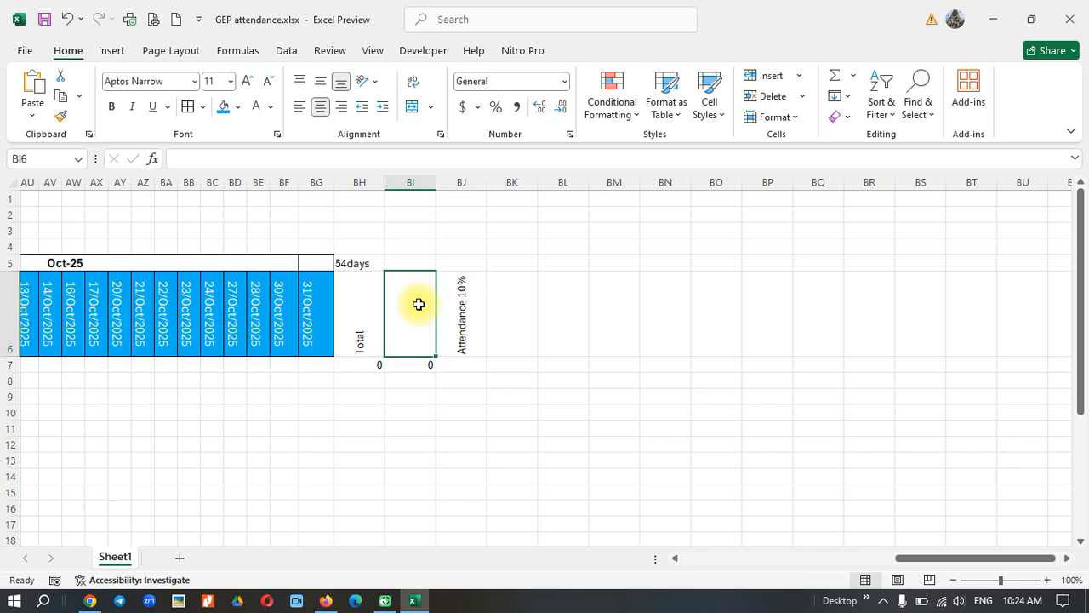
pyautogui.write('Pe')
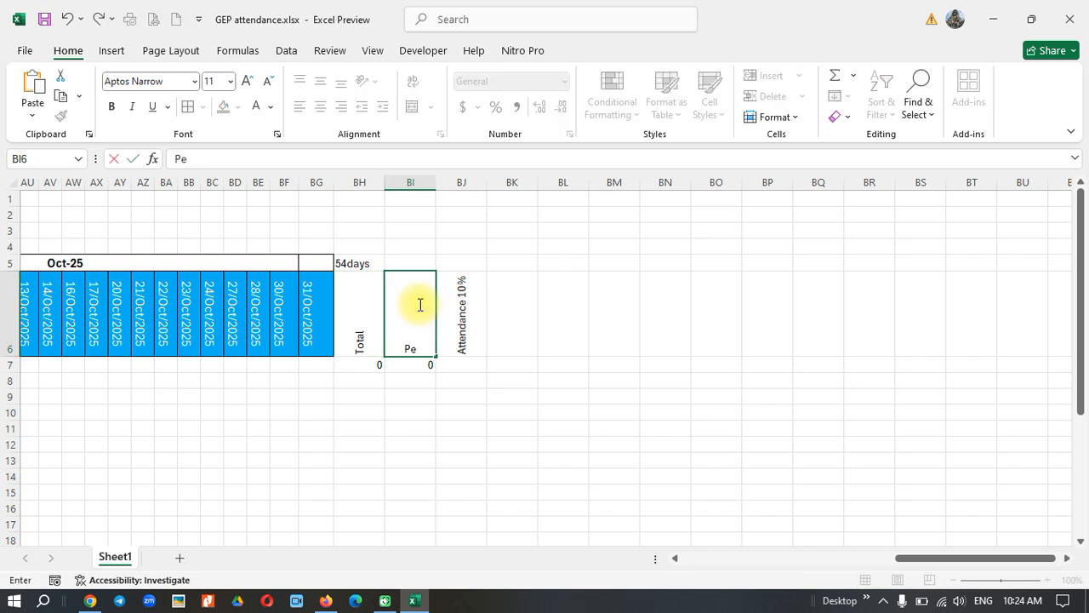
pyautogui.write('rcntage')
pyautogui.press('Return')
# Step: Switch to Chrome, inspect the Attendance 10% formula in cell BJ5 of the reference sheet, and return to cell BJ7 in Excel
pyautogui.click(457, 368)
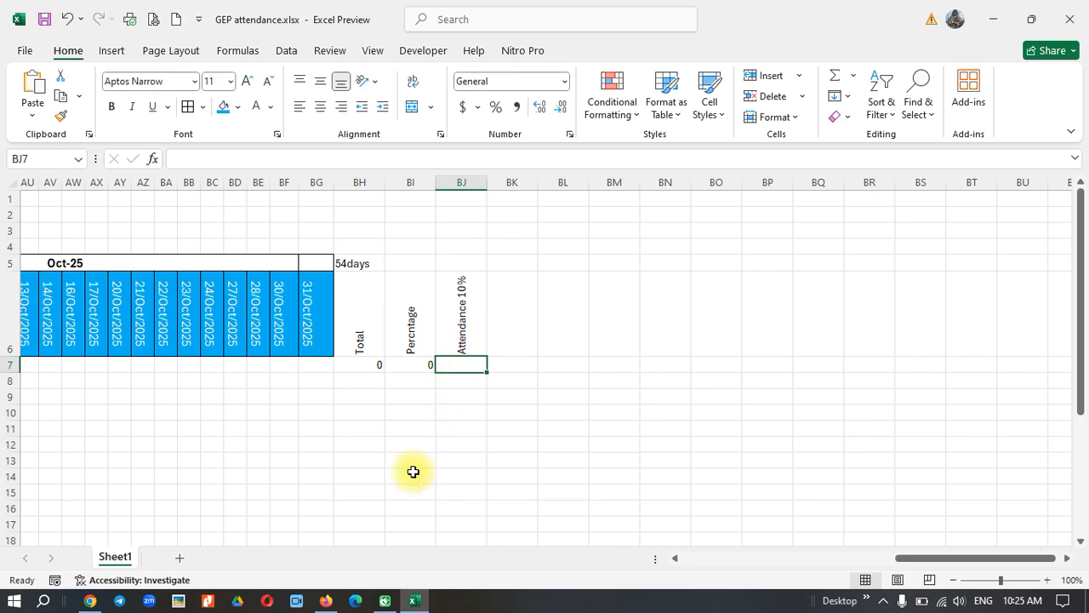
pyautogui.click(91, 600)
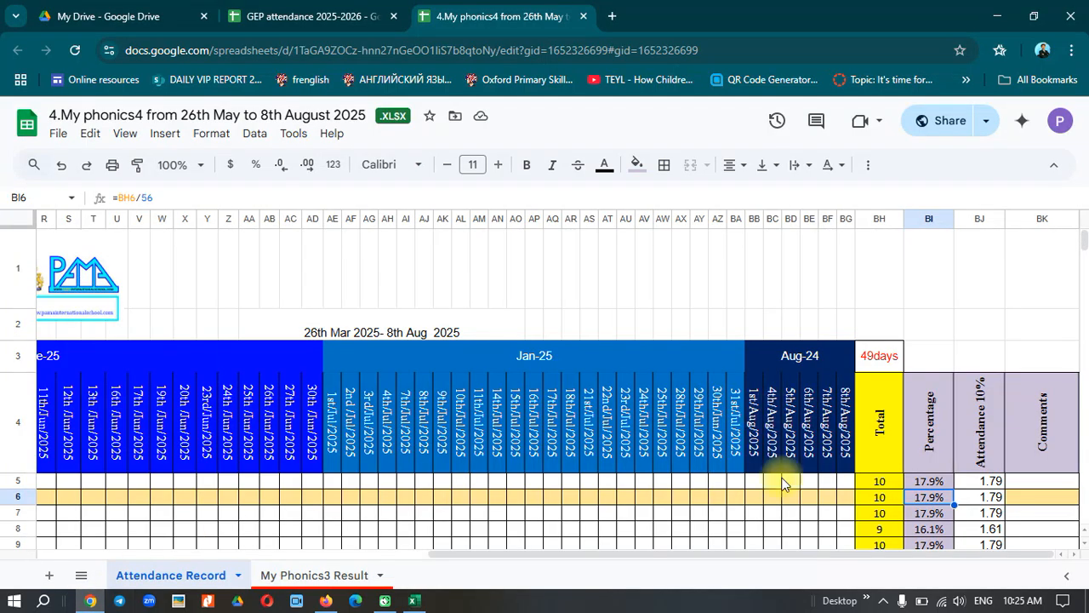
pyautogui.click(992, 483)
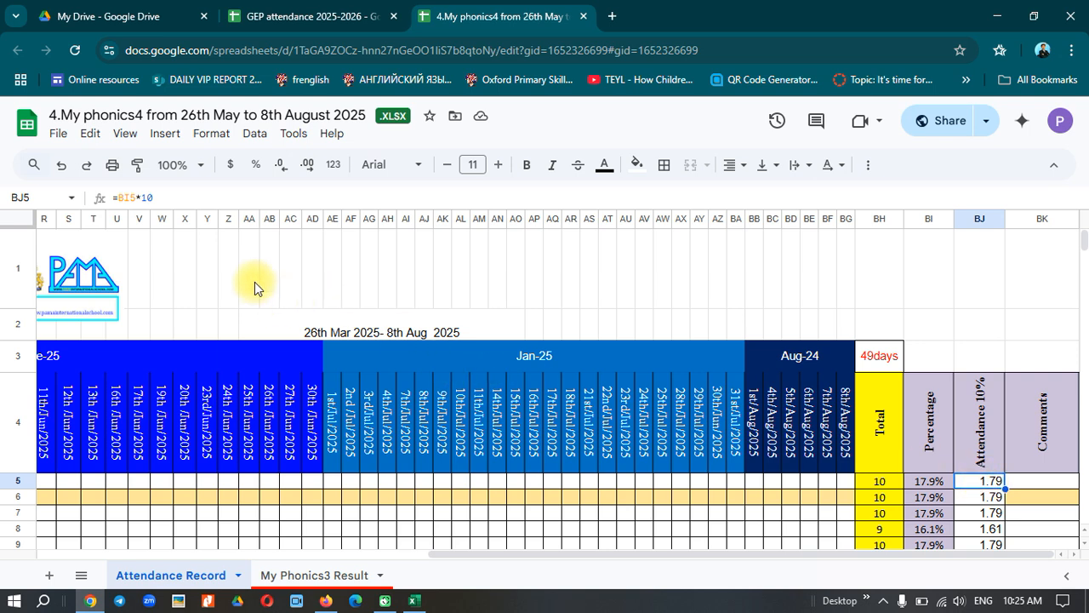
pyautogui.doubleClick(981, 483)
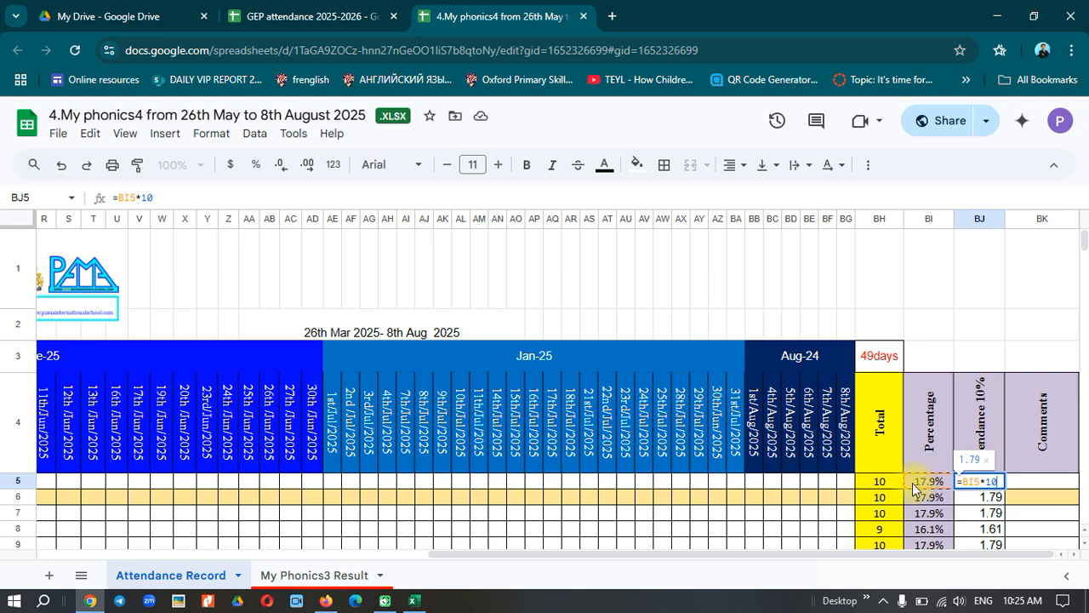
pyautogui.press('Return')
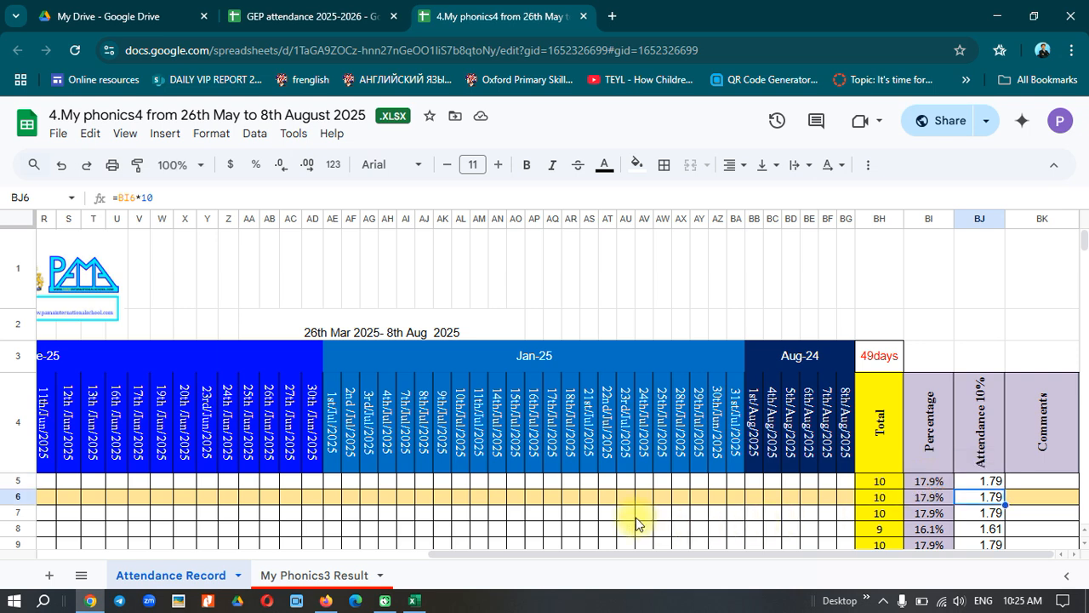
pyautogui.click(414, 602)
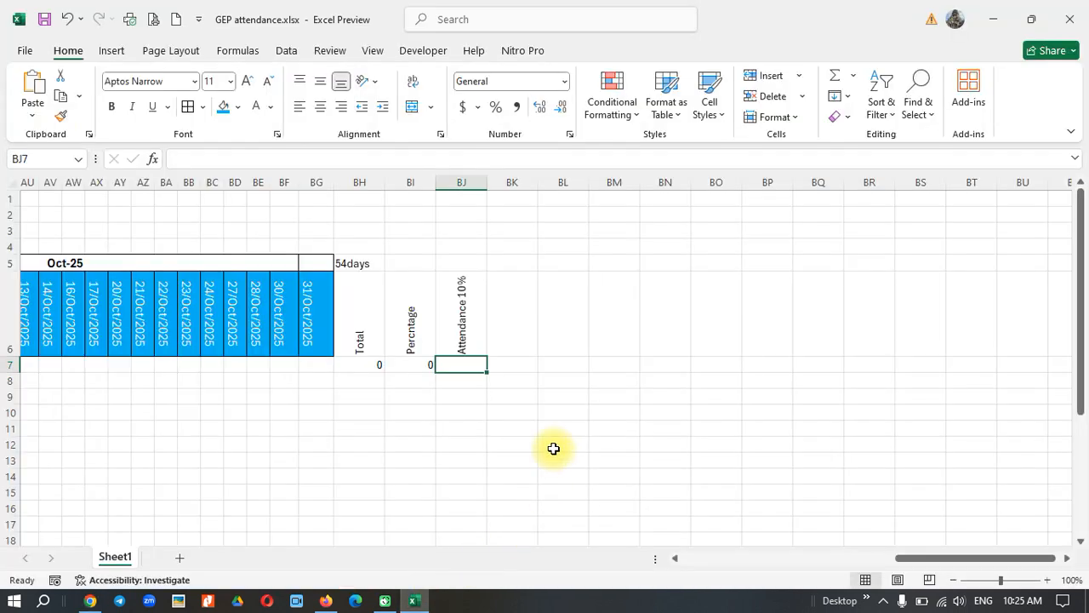
# Step: Enter the formula =BI7*10 in cell BJ7 under the Attendance 10% heading
pyautogui.write('=')
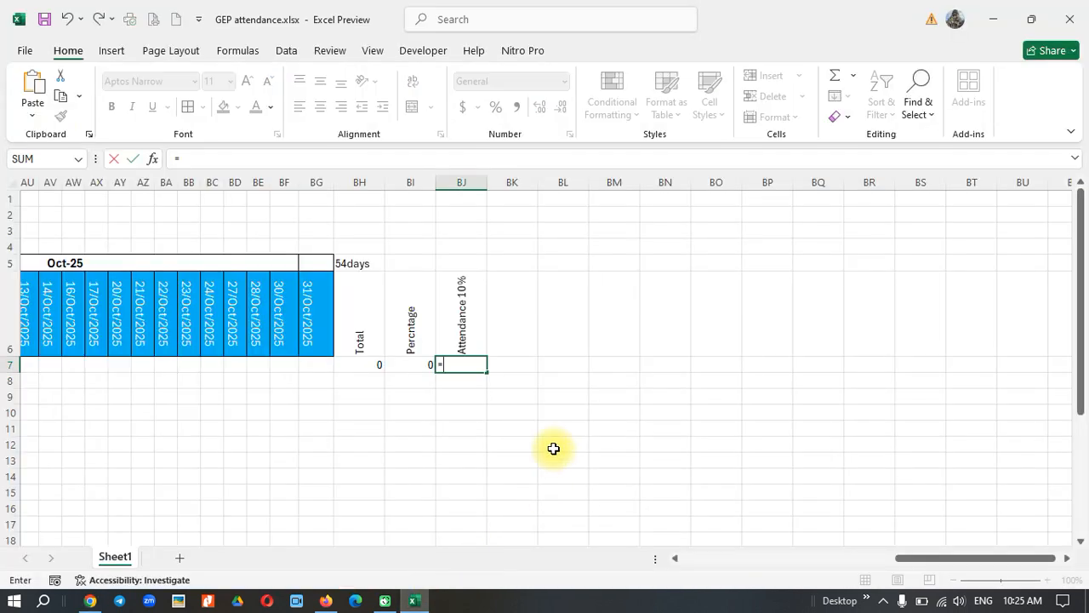
pyautogui.click(422, 363)
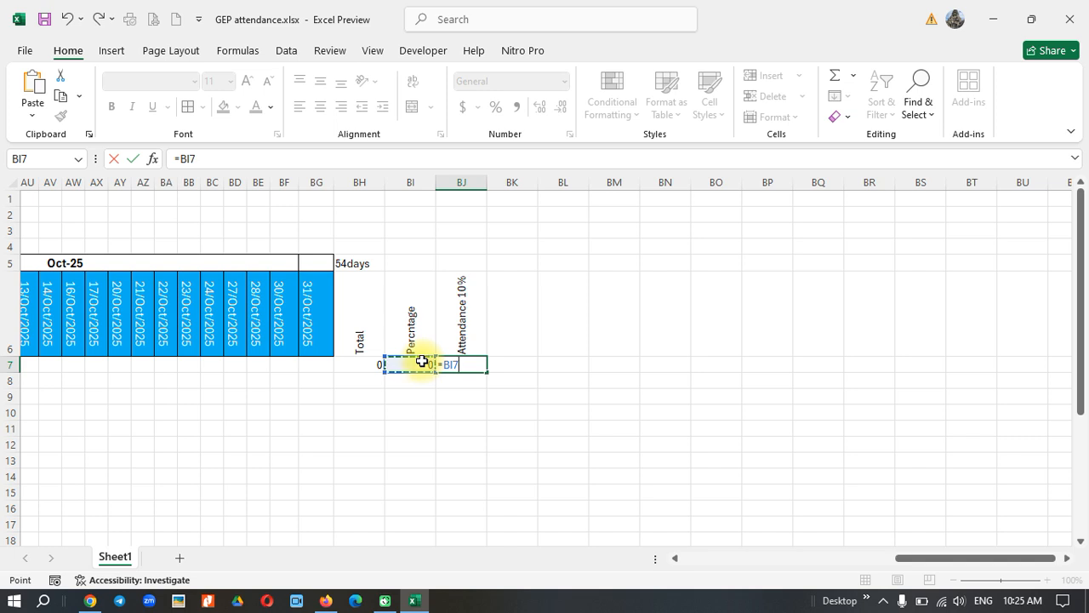
pyautogui.write('*10')
pyautogui.press('Return')
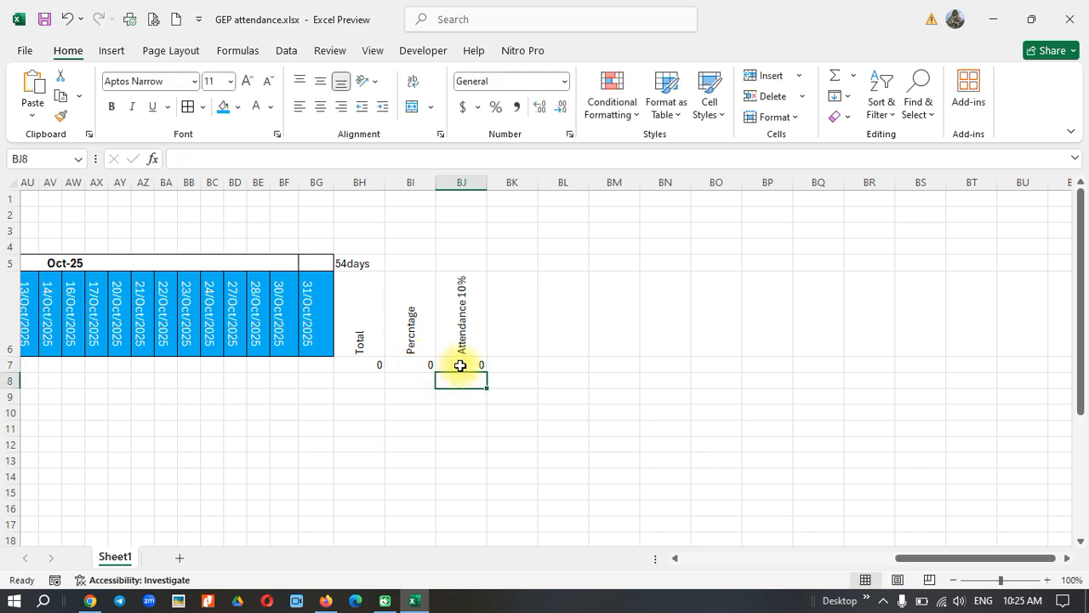
# Step: Apply all borders to the header cells BH5:BJ6 above the Total, Percntage and Attendance 10% columns
pyautogui.click(460, 365)
pyautogui.moveTo(354, 259); pyautogui.dragTo(444, 275)
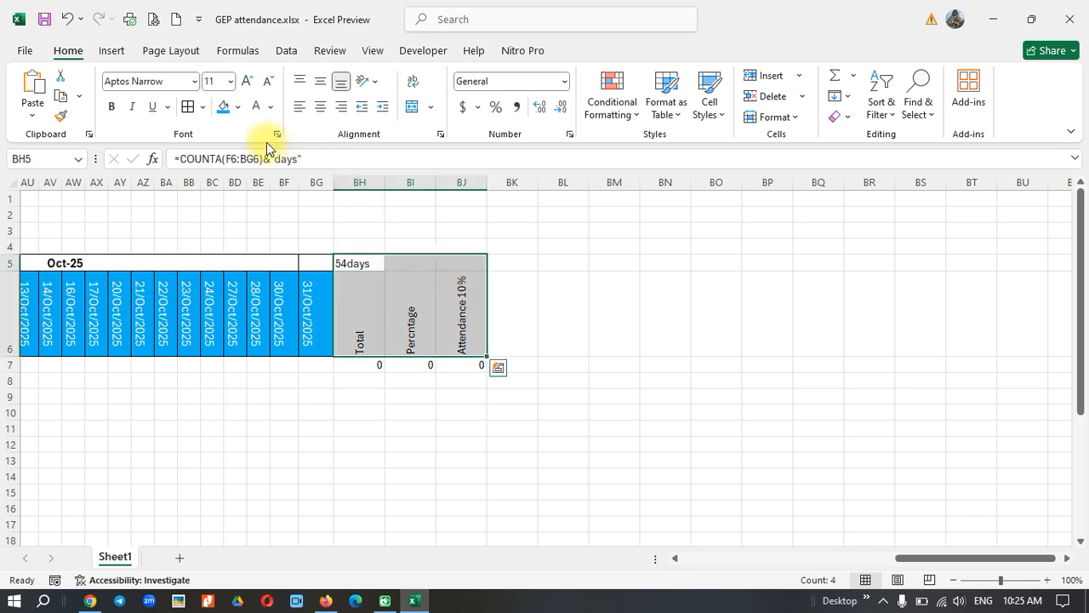
pyautogui.click(188, 106)
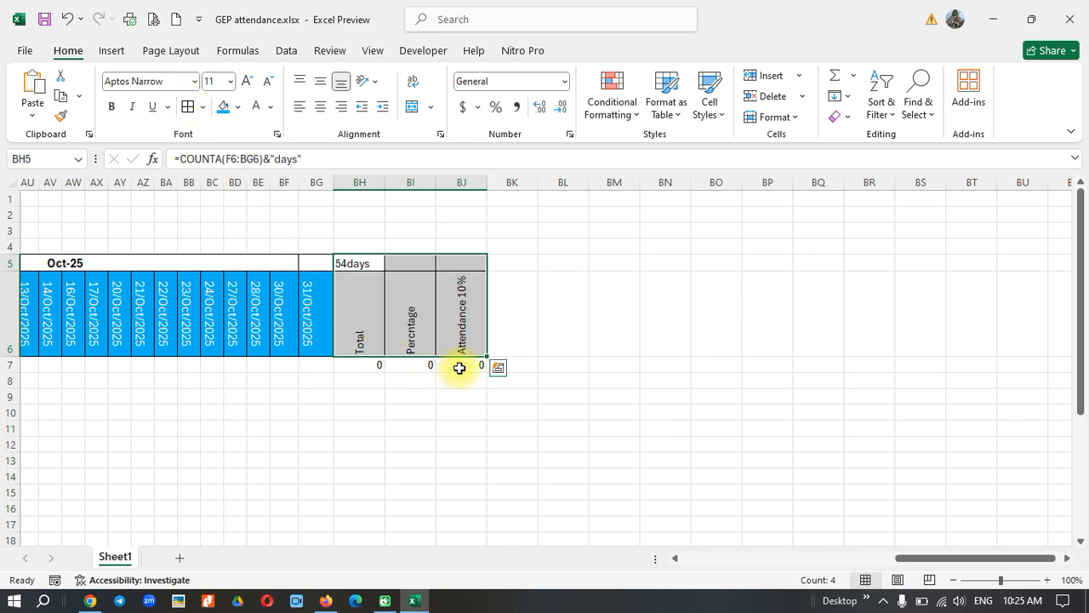
# Step: Apply all borders to the student rows in range A7:BJ27, from the number column through Attendance 10%
pyautogui.click(460, 368)
pyautogui.moveTo(459, 368); pyautogui.dragTo(456, 520)
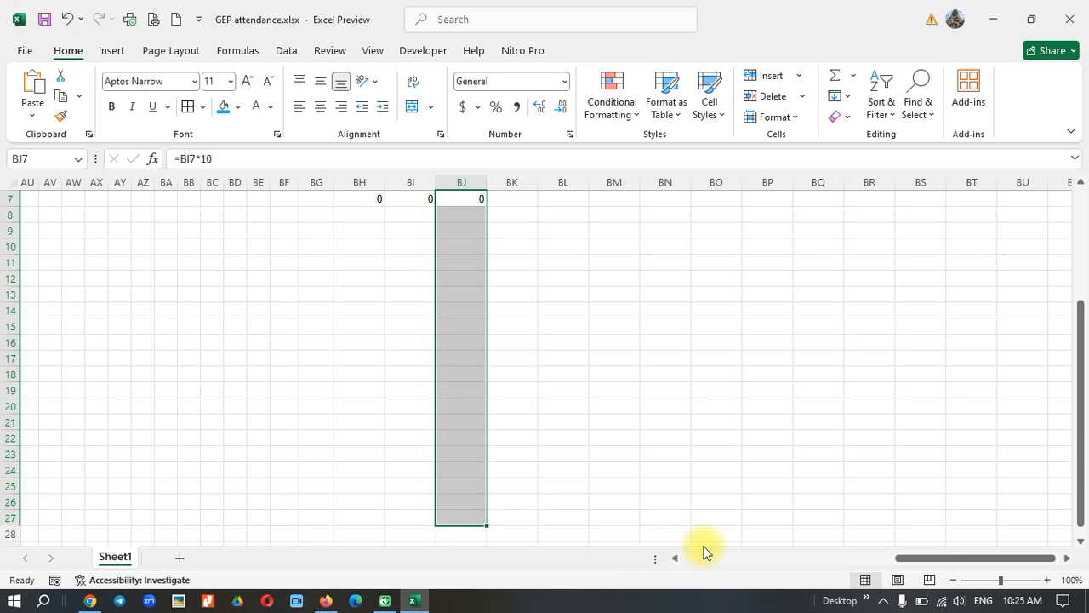
pyautogui.moveTo(906, 557); pyautogui.dragTo(669, 559)
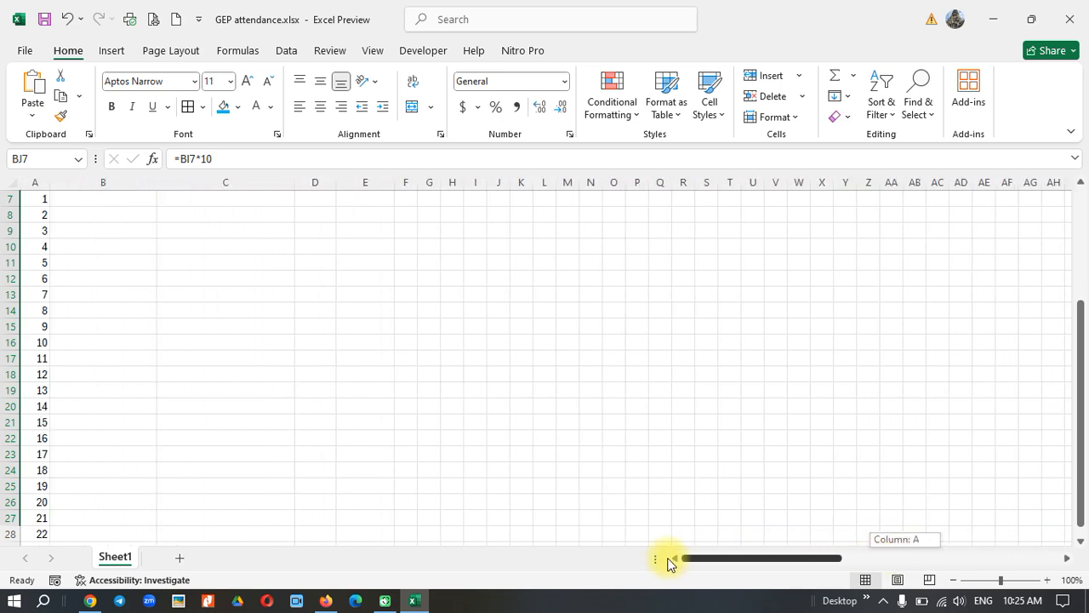
pyautogui.scroll(2, 401, 363)
pyautogui.scroll(-3, 401, 362)
pyautogui.scroll(3, 170, 301)
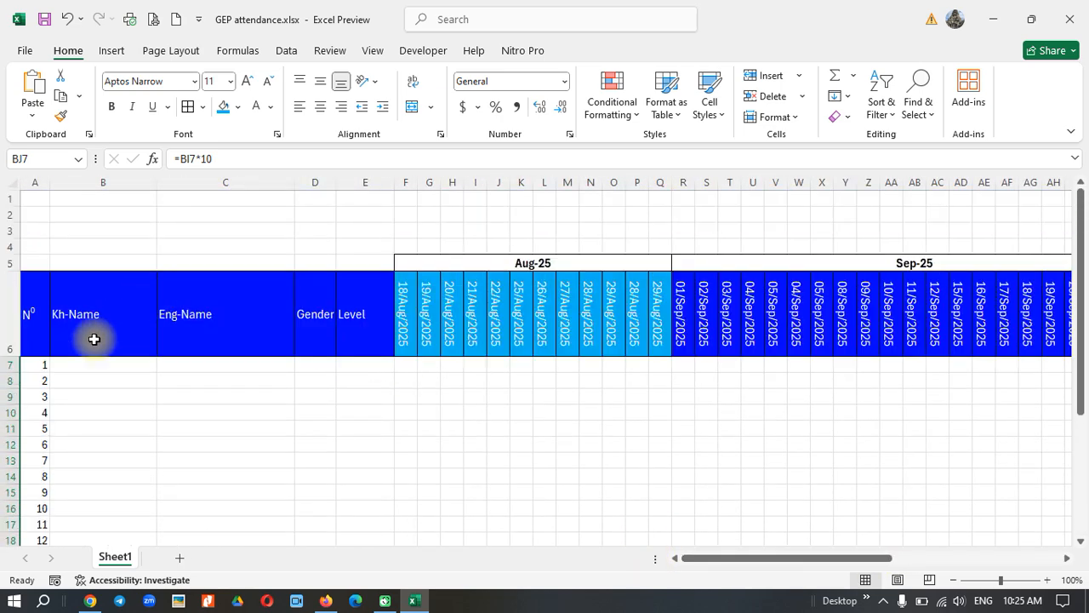
pyautogui.moveTo(42, 365); pyautogui.dragTo(965, 495)
pyautogui.scroll(3, 1034, 408)
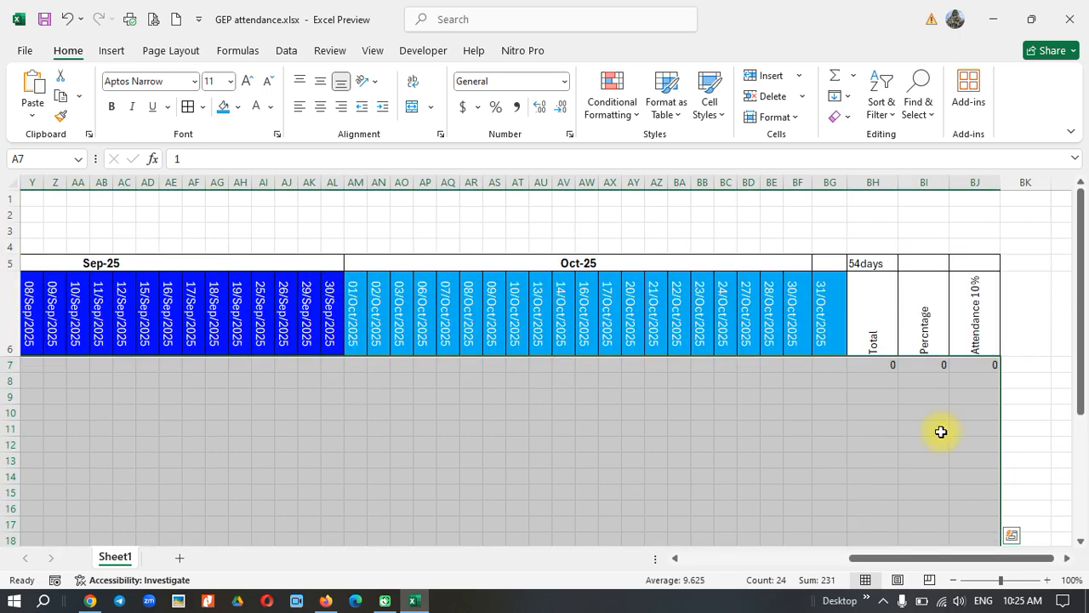
pyautogui.click(186, 107)
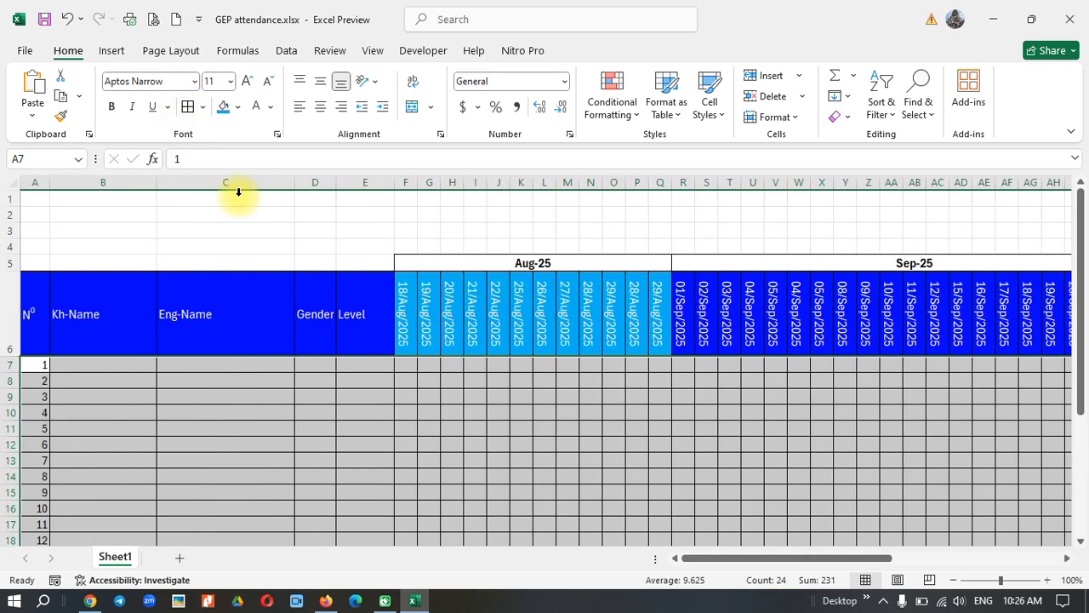
pyautogui.scroll(-2, 425, 449)
pyautogui.scroll(2, 448, 454)
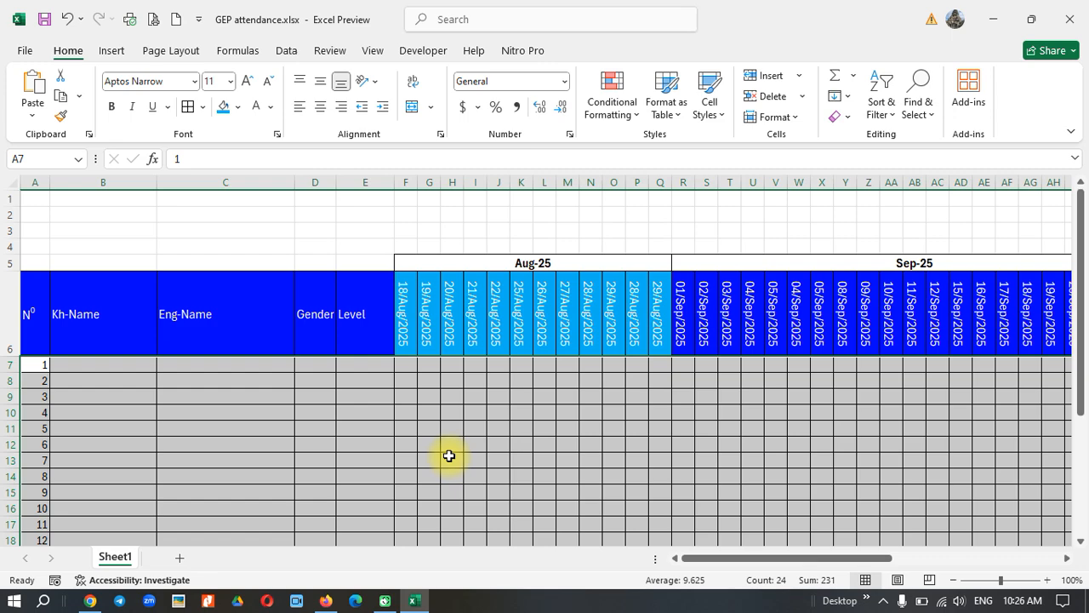
# Step: Set the font colour of the day count in cell BH5 to red
pyautogui.moveTo(685, 559); pyautogui.dragTo(932, 495)
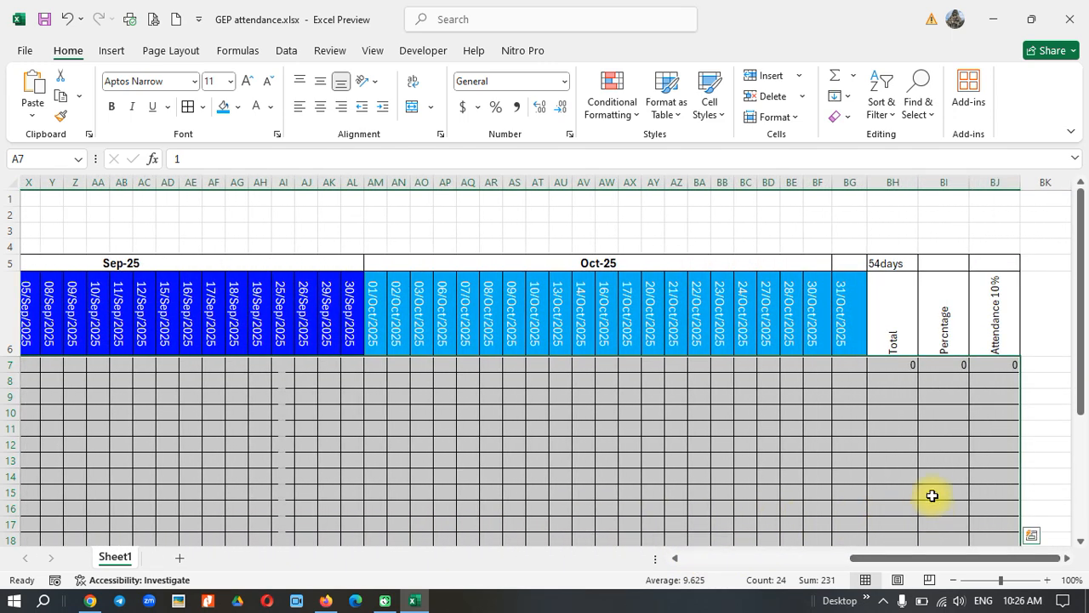
pyautogui.click(899, 322)
pyautogui.click(893, 265)
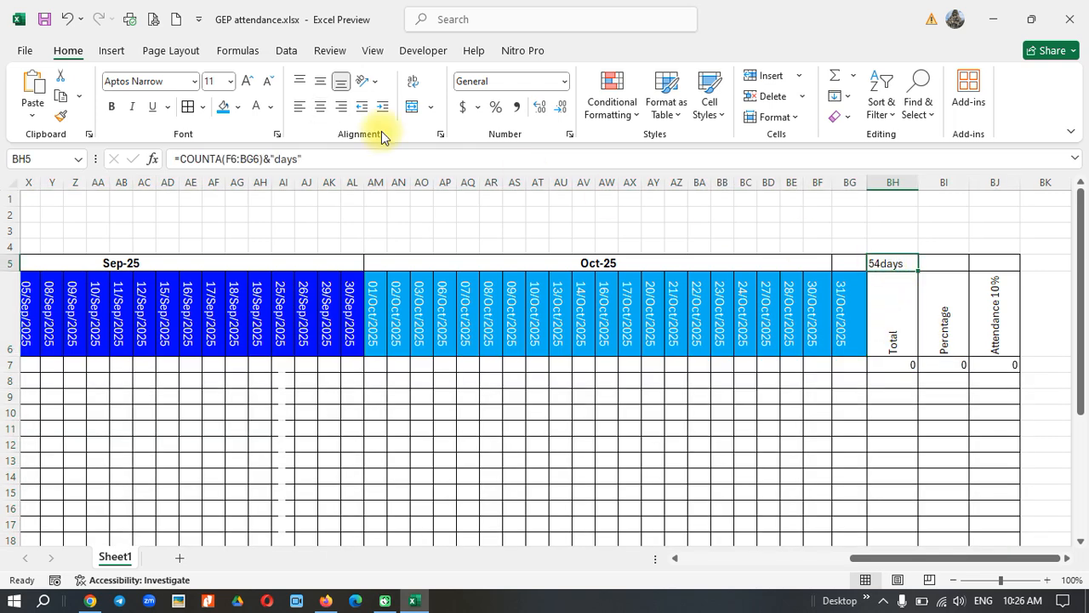
pyautogui.click(269, 112)
pyautogui.click(282, 374)
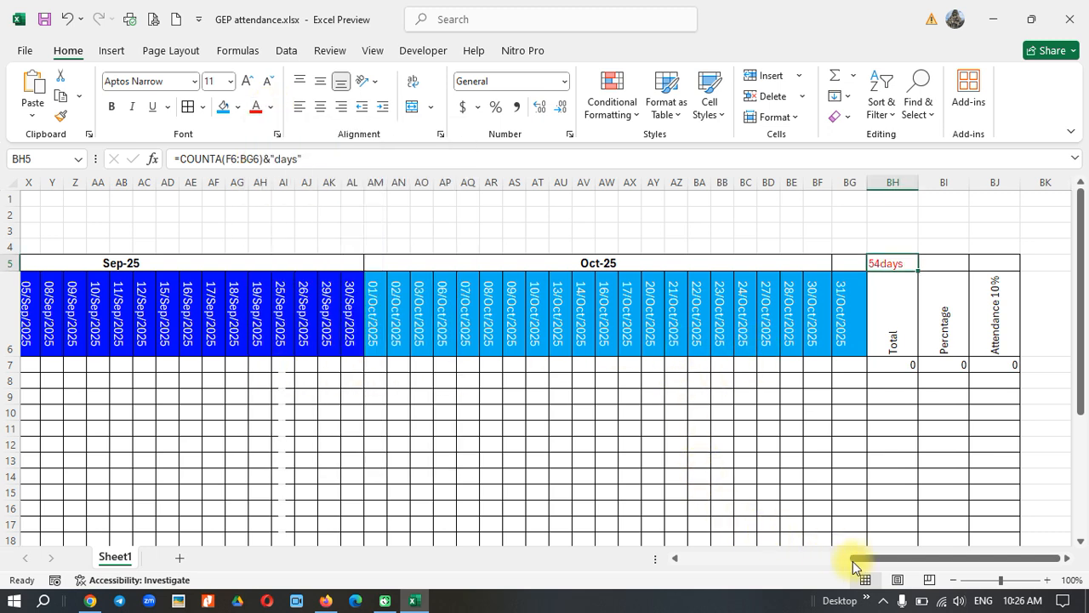
# Step: Enter 1 for student 1 under every August date, filling cells F7 through Q7
pyautogui.moveTo(847, 558); pyautogui.dragTo(601, 552)
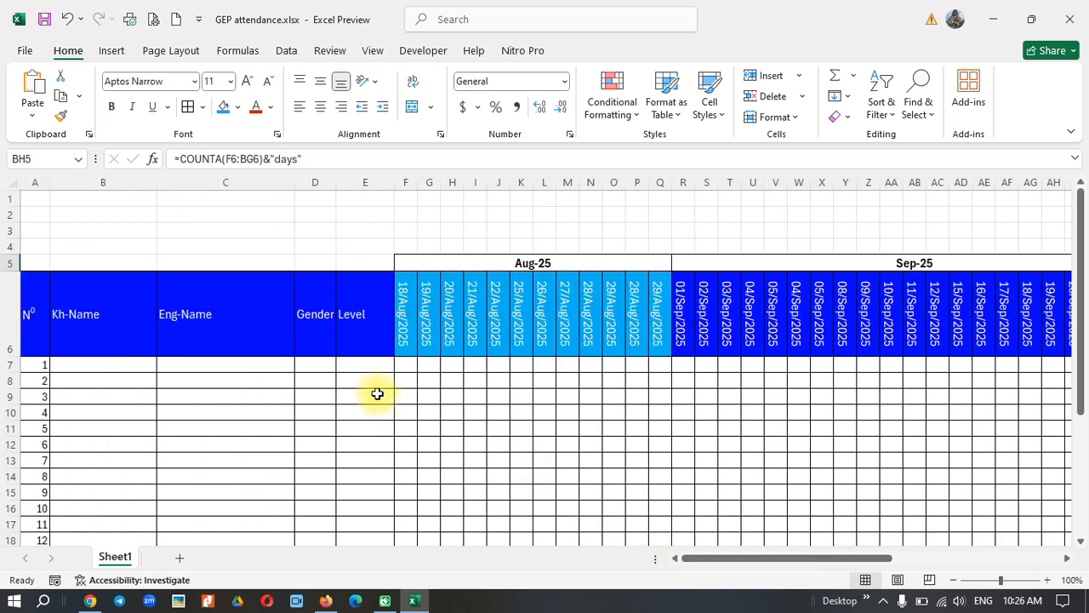
pyautogui.click(410, 366)
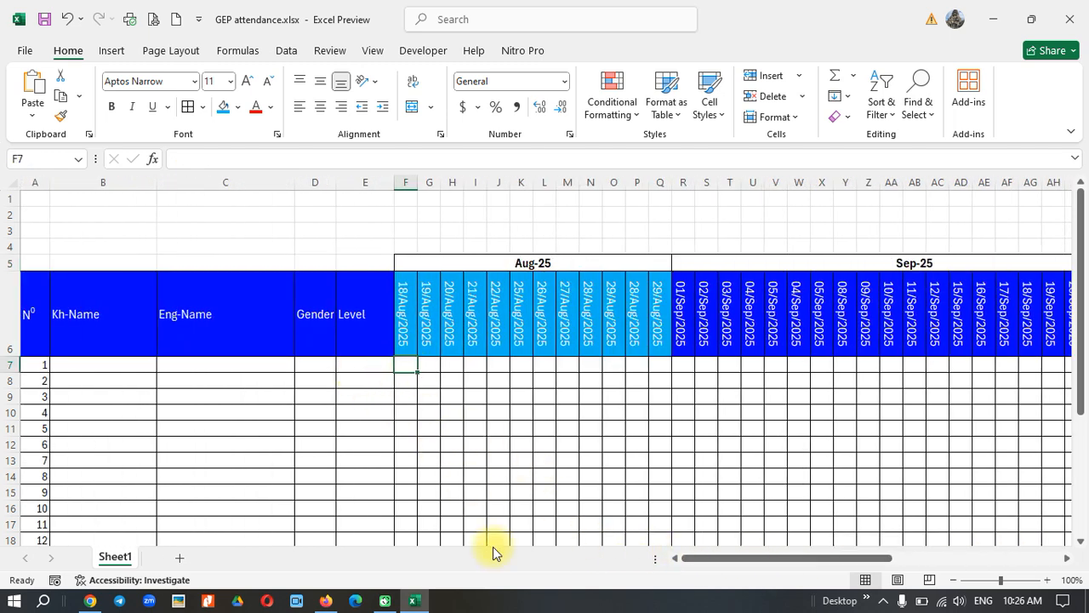
pyautogui.write('1')
pyautogui.press('Tab')
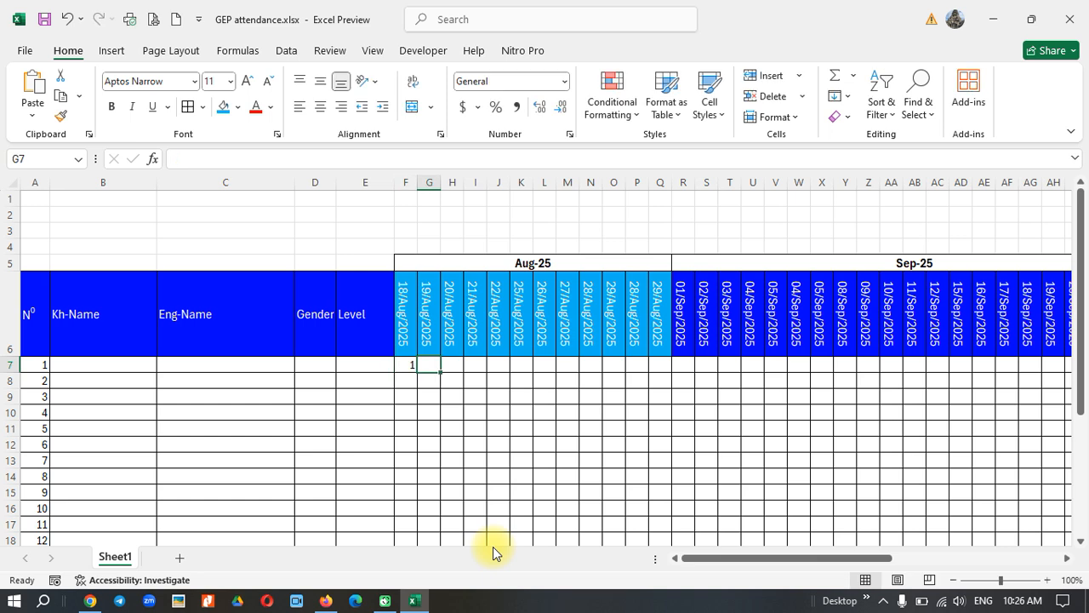
pyautogui.write('1')
pyautogui.press('Tab')
pyautogui.write('1')
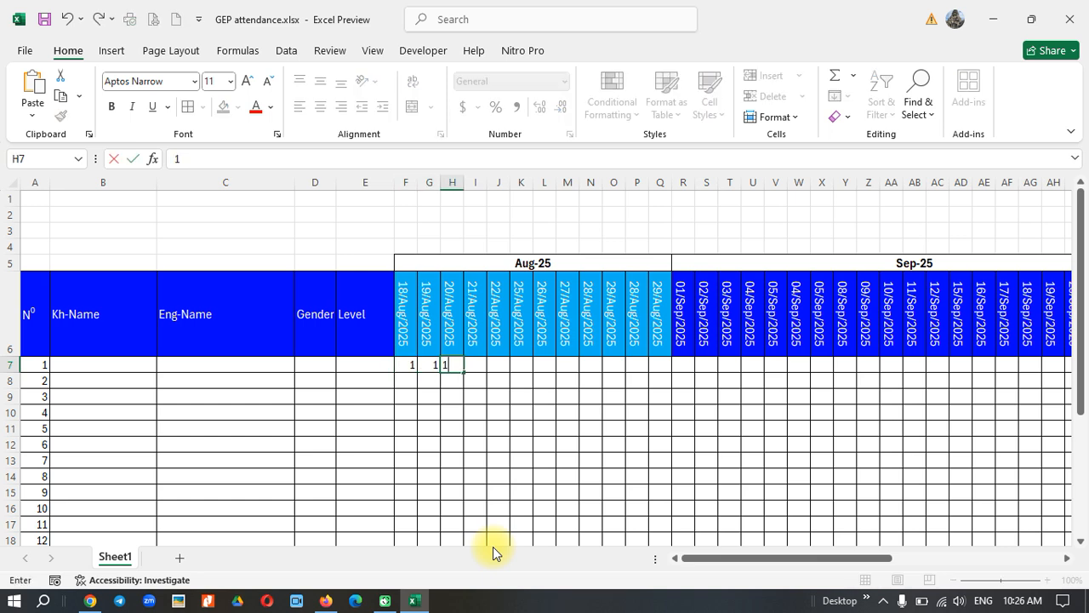
pyautogui.press('Tab')
pyautogui.write('1')
pyautogui.press('Tab')
pyautogui.write('1')
pyautogui.press('Tab')
pyautogui.write('1')
pyautogui.press('Tab')
pyautogui.write('1')
pyautogui.press('Tab')
pyautogui.write('1')
pyautogui.press('Tab')
pyautogui.write('1')
pyautogui.press('Tab')
pyautogui.write('1')
pyautogui.press('Tab')
pyautogui.write('1')
pyautogui.press('Tab')
pyautogui.write('1')
pyautogui.press('Tab')
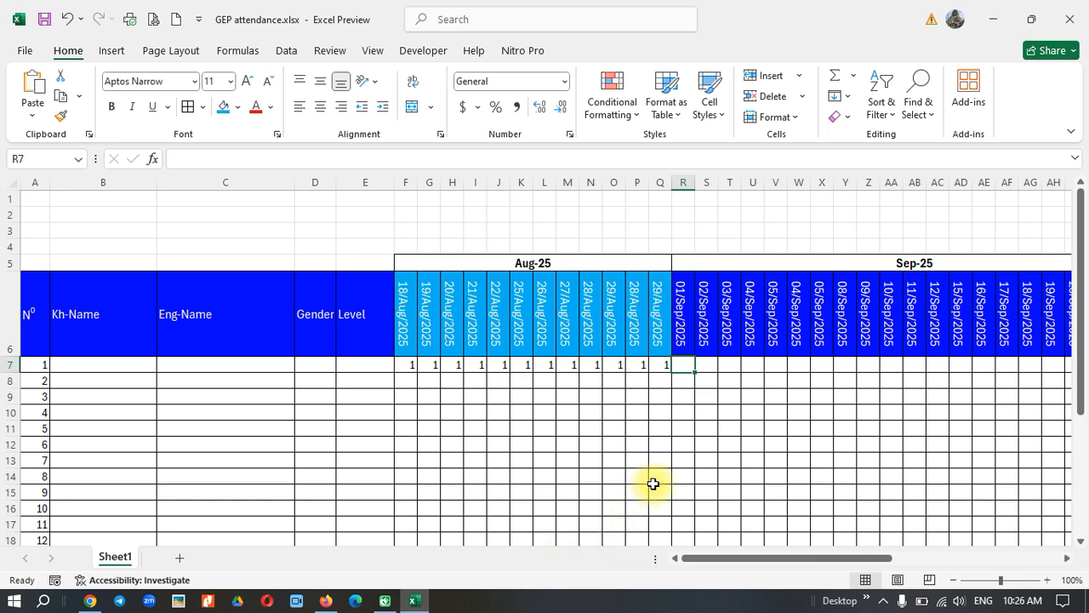
# Step: Enter 0 for 01/Sep/2025 and 0.5 for 02/Sep/2025 in student 1's row
pyautogui.write('0')
pyautogui.press('Tab')
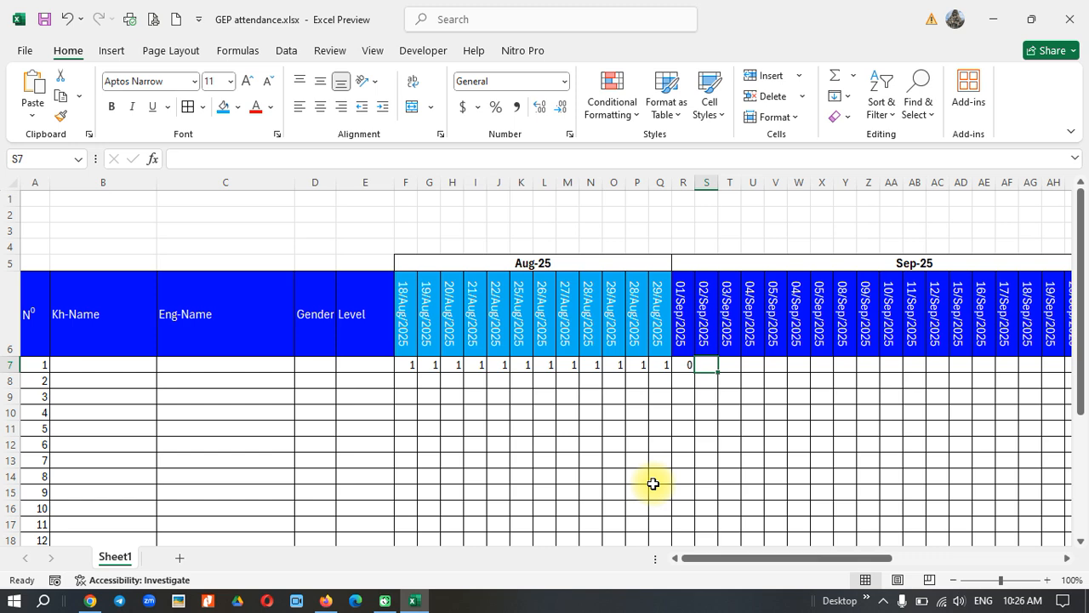
pyautogui.write('0')
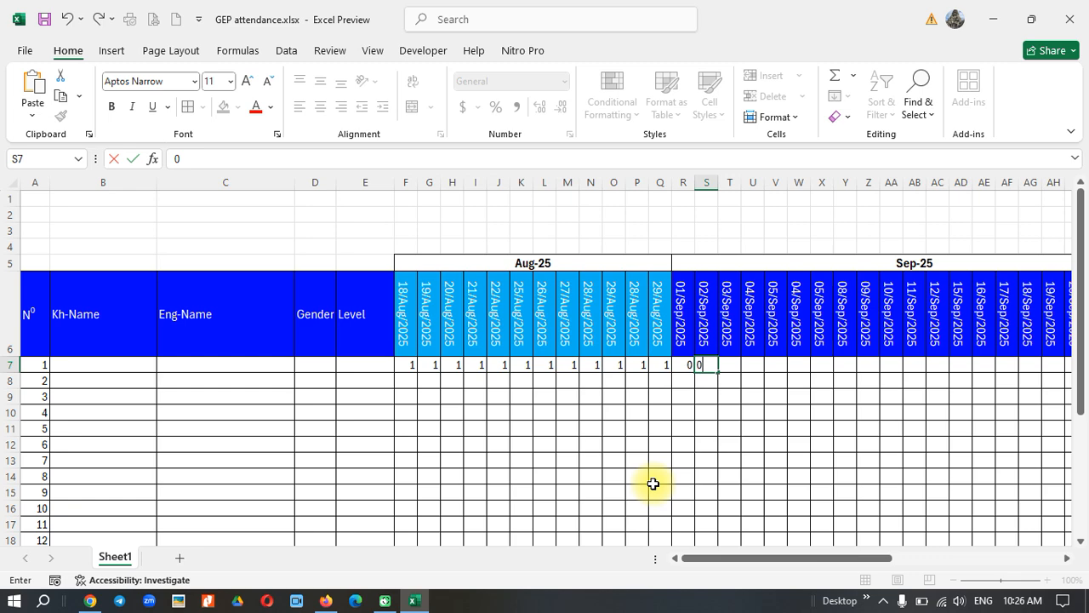
pyautogui.write('.5')
pyautogui.press('Tab')
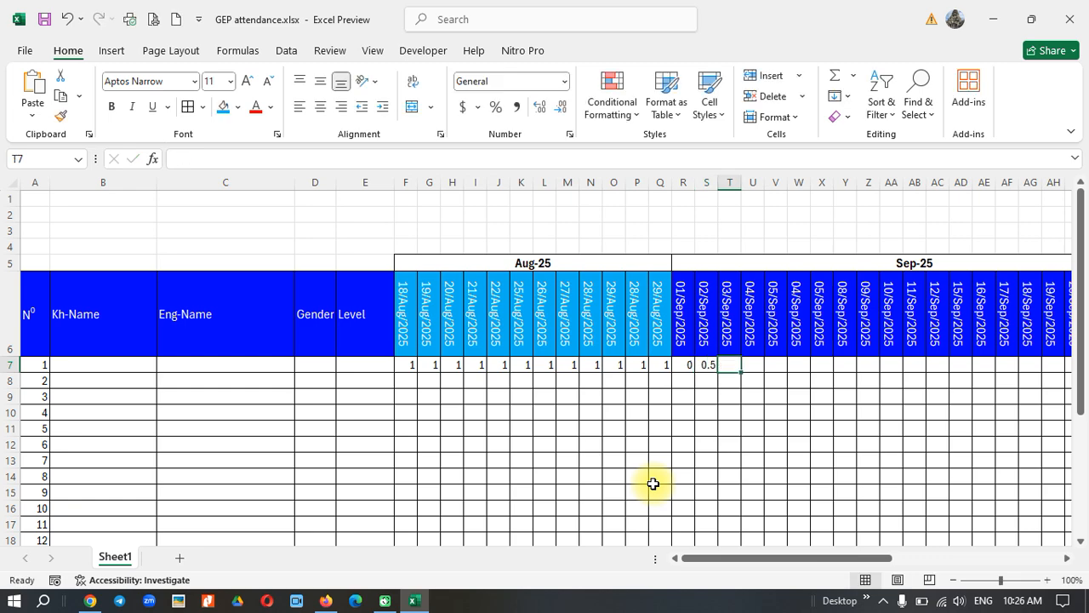
# Step: Show the Percntage value in BI7 and the Attendance 10% value in BJ7 with two decimal places
pyautogui.moveTo(693, 558); pyautogui.dragTo(960, 514)
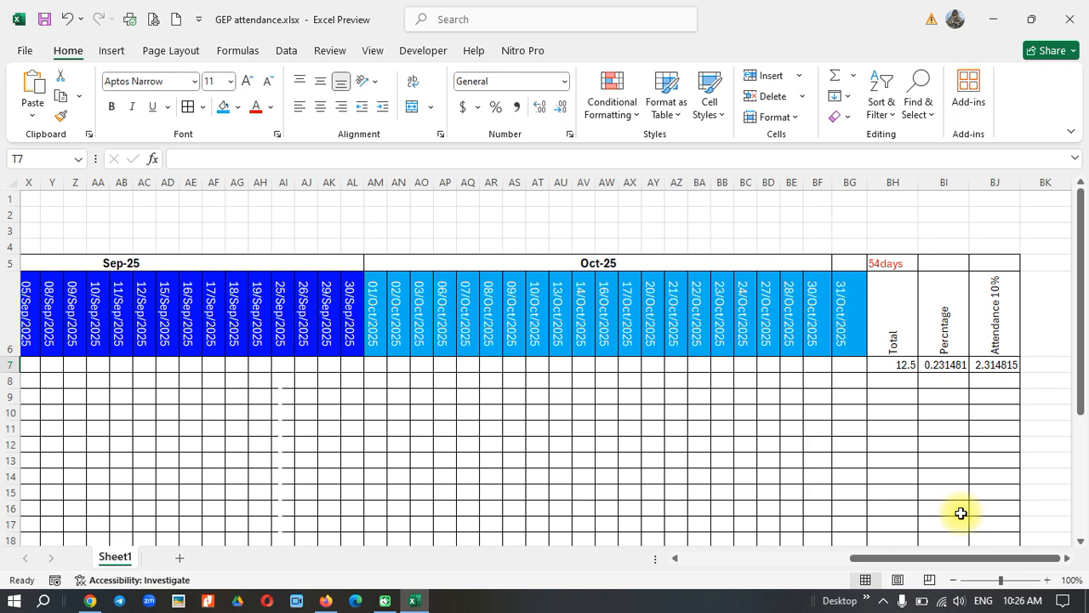
pyautogui.click(938, 366)
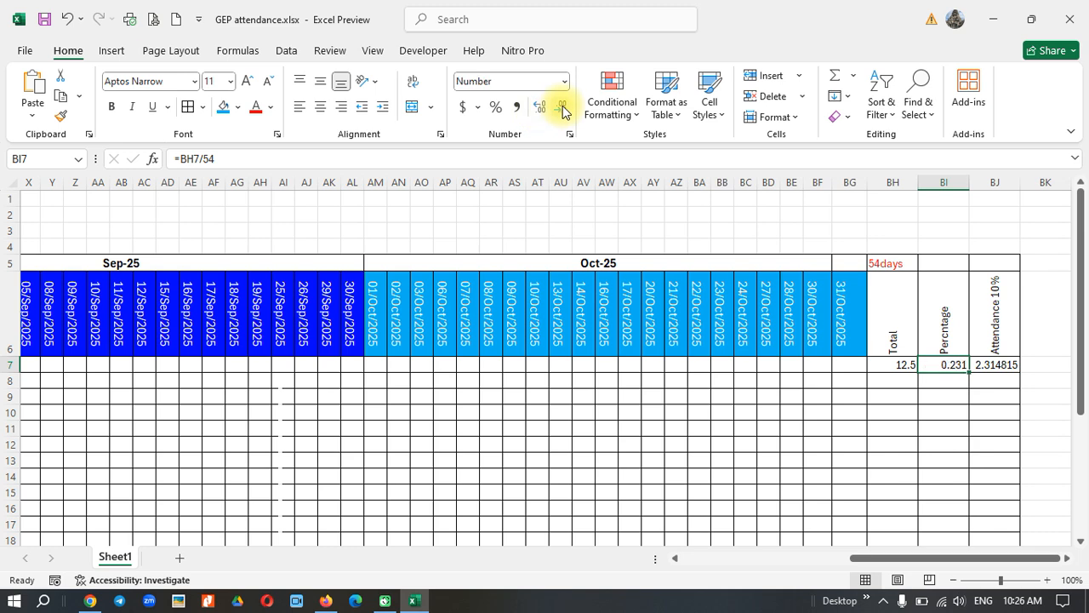
pyautogui.click(986, 366)
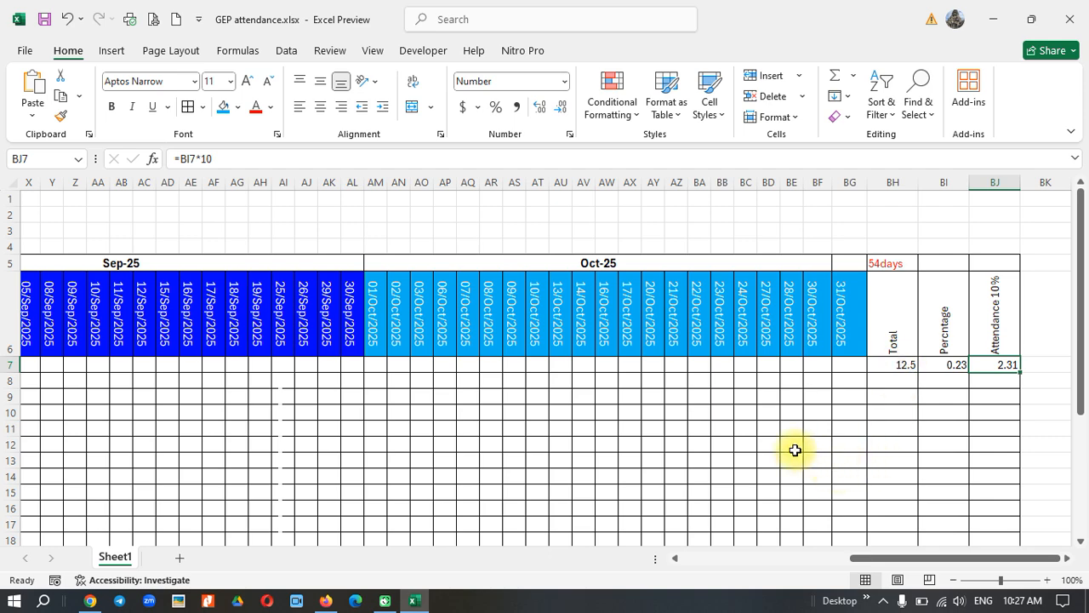
# Step: Narrow columns BH to BJ to one equal width that still fits the values in row 7
pyautogui.scroll(-2, 793, 444)
pyautogui.scroll(-2, 749, 408)
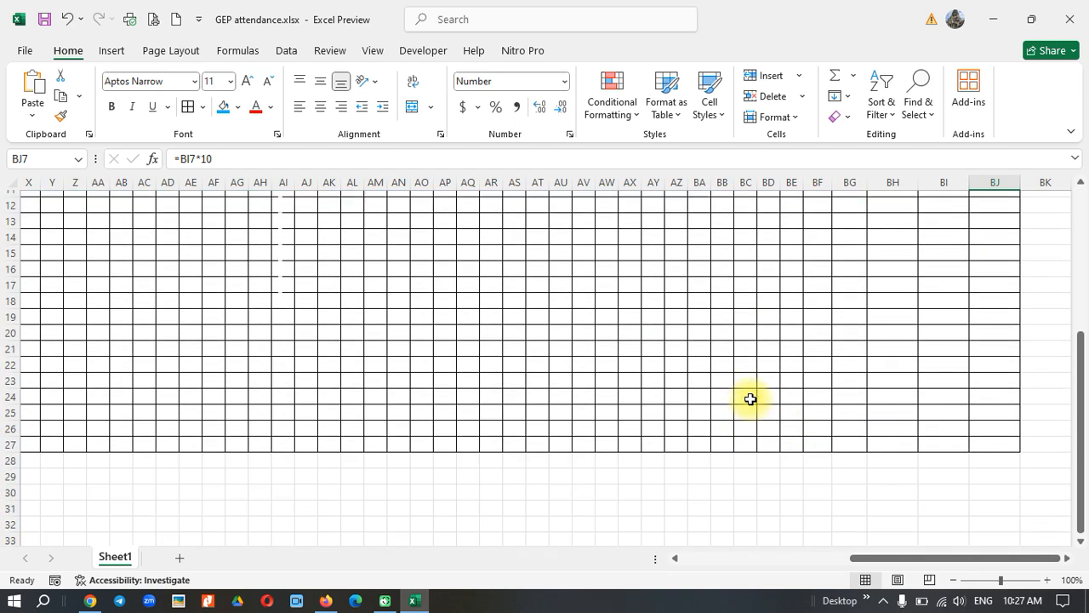
pyautogui.scroll(3, 750, 399)
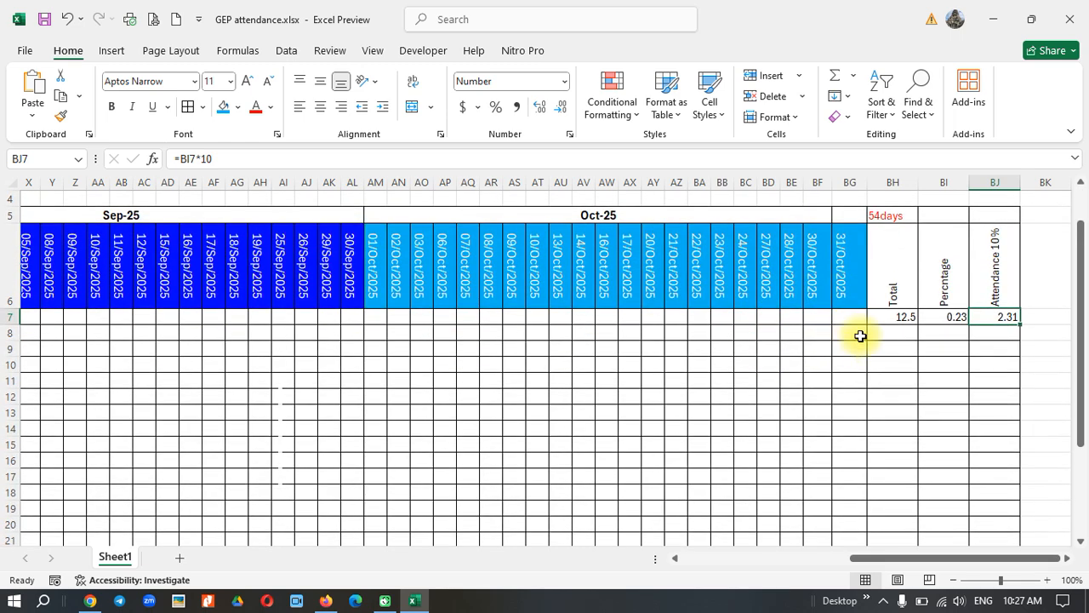
pyautogui.moveTo(888, 185); pyautogui.dragTo(991, 183)
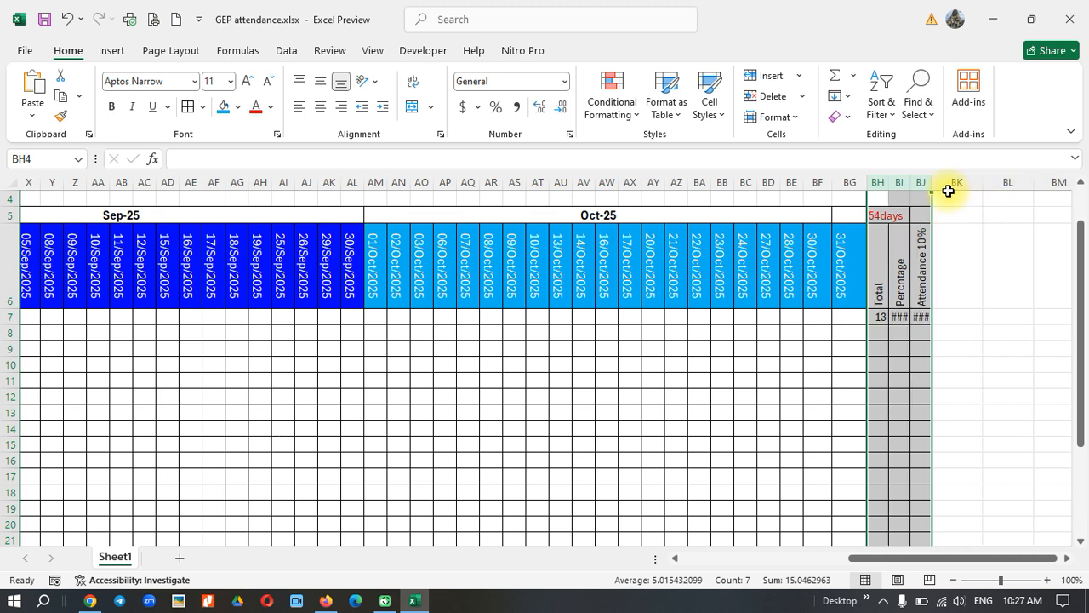
pyautogui.moveTo(933, 182); pyautogui.dragTo(940, 182)
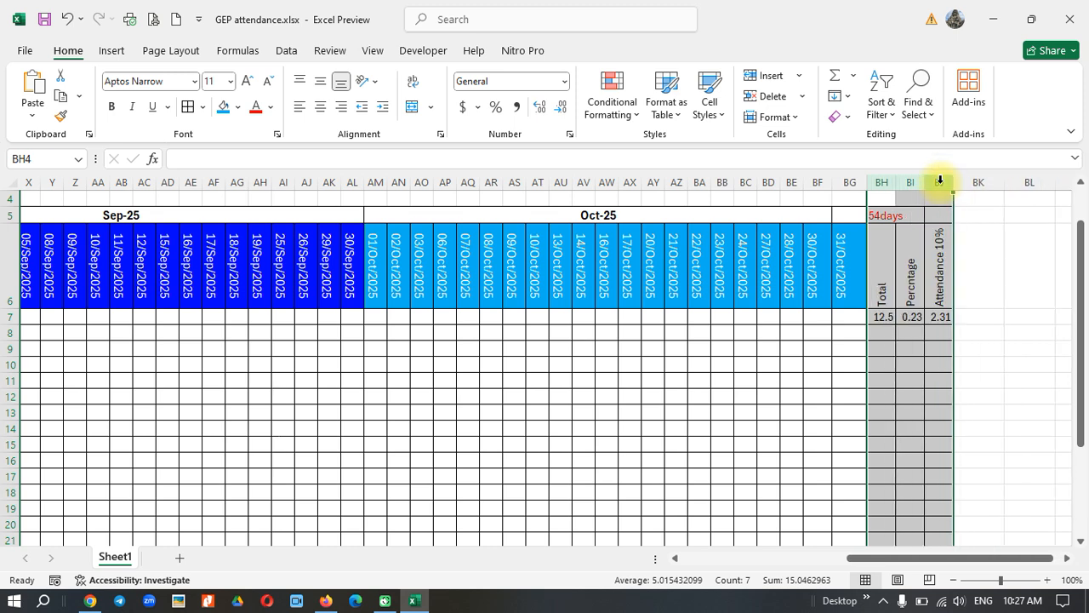
pyautogui.scroll(-3, 890, 369)
pyautogui.scroll(3, 891, 370)
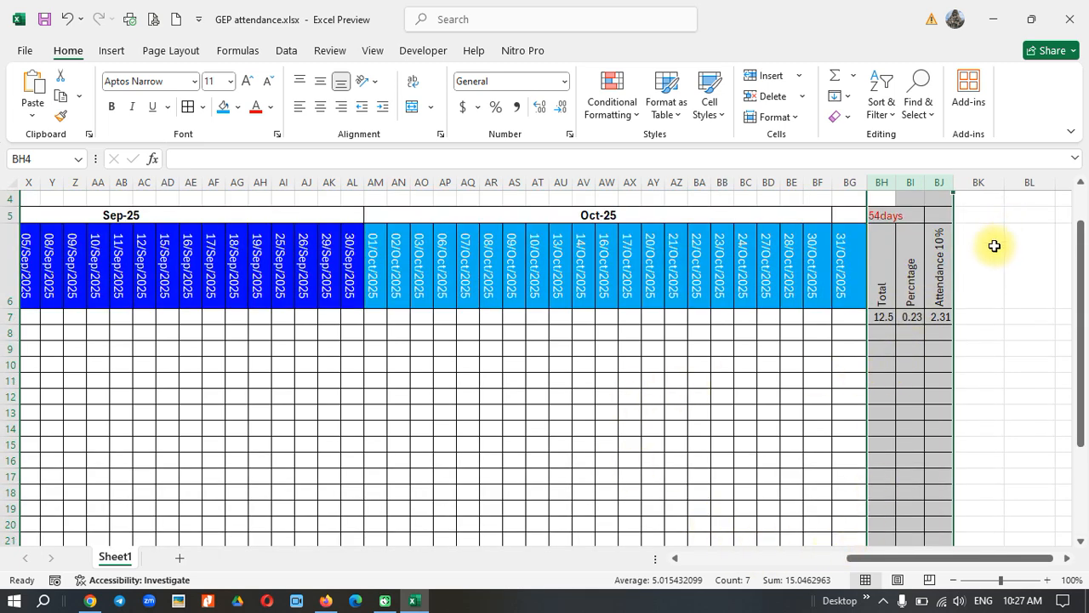
# Step: Enter the heading Remarks in cell BK6, beside the Attendance 10% heading
pyautogui.click(989, 259)
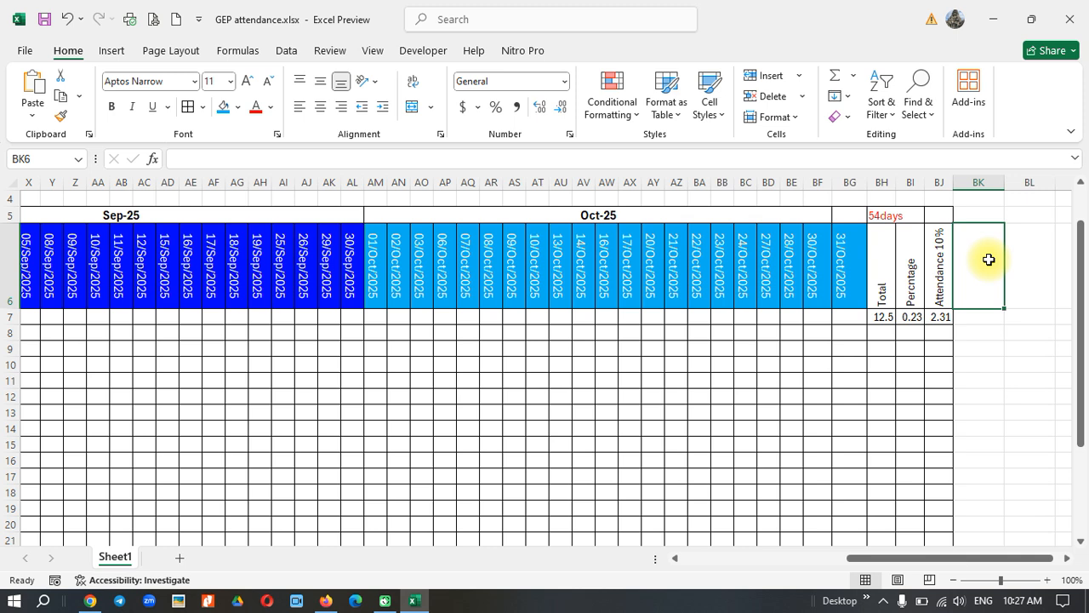
pyautogui.write('Remarks')
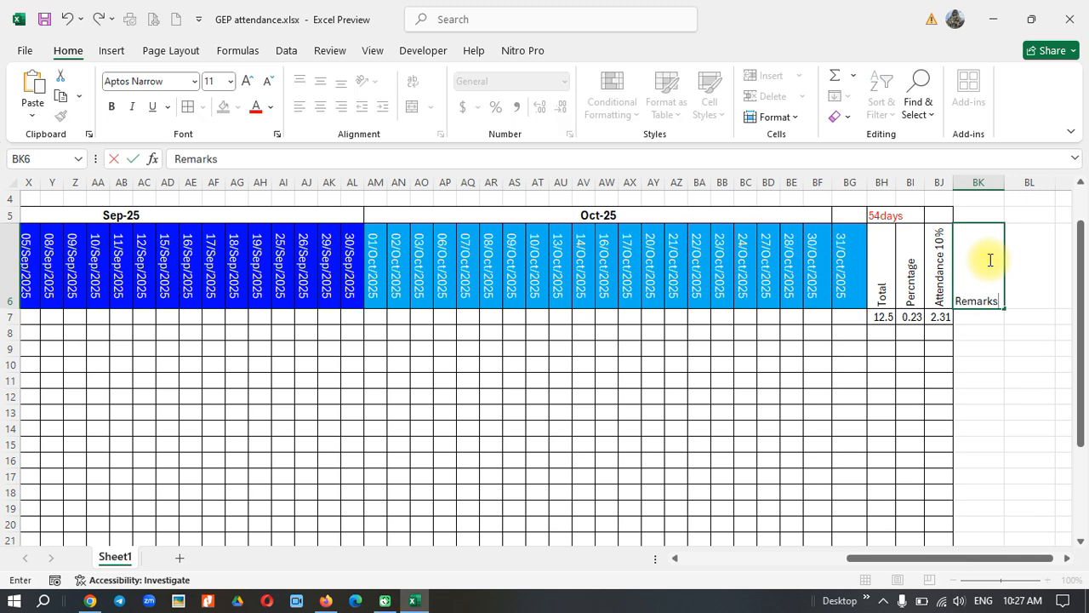
pyautogui.press('Return')
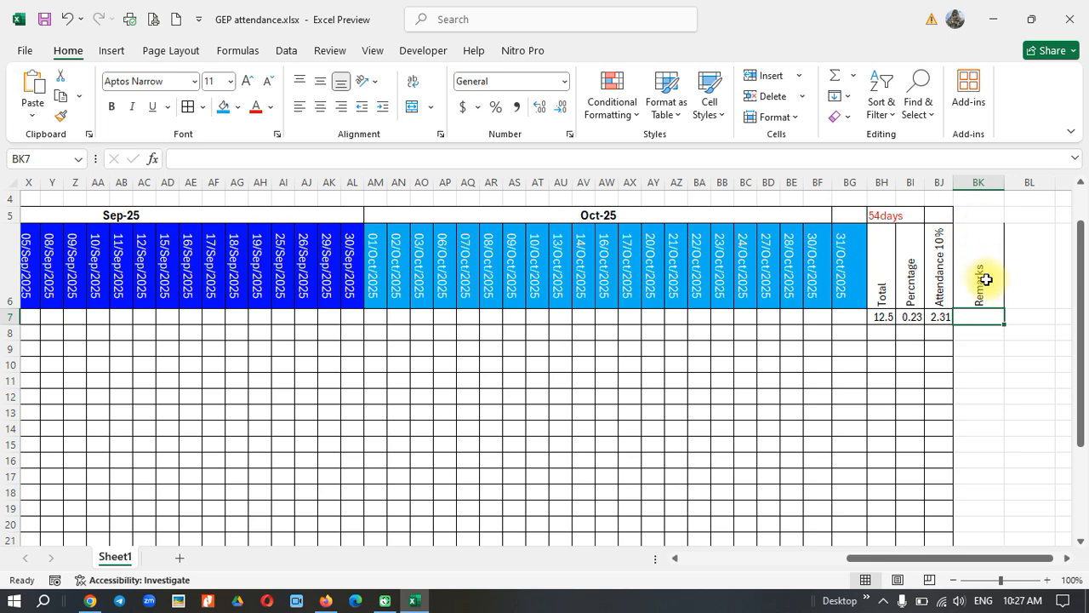
# Step: Apply all borders to the Remarks column cells BK6:BK27
pyautogui.moveTo(981, 271); pyautogui.dragTo(990, 523)
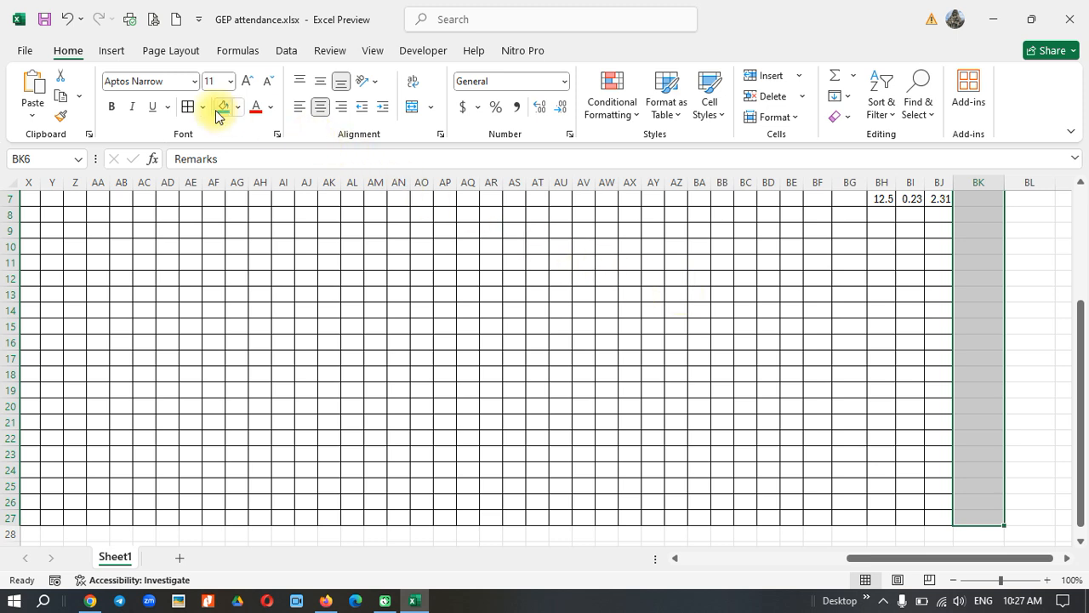
pyautogui.click(187, 108)
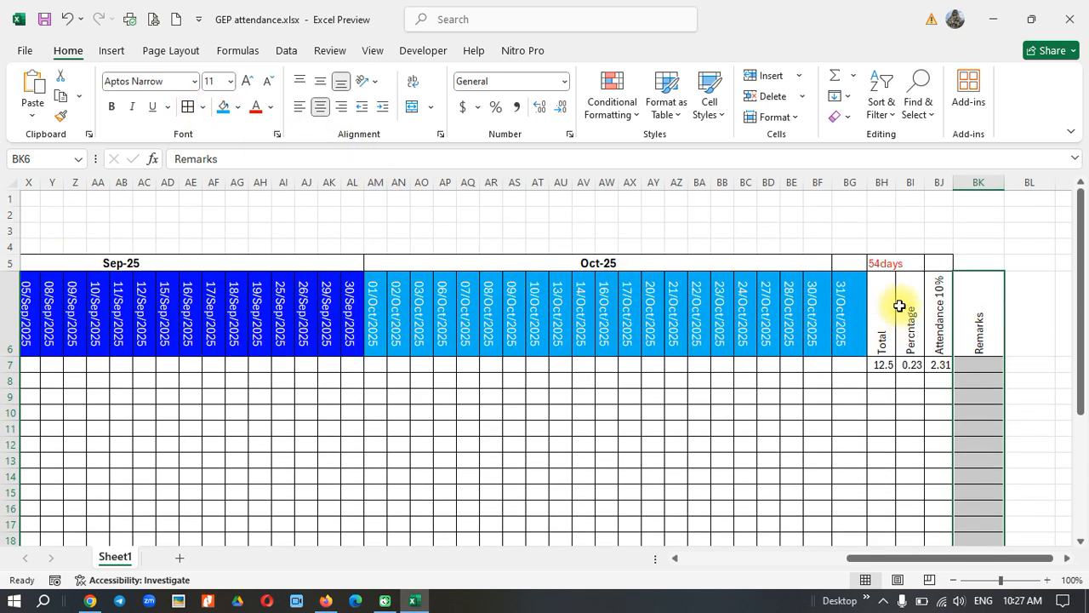
pyautogui.click(872, 426)
# Step: Rename the sheet Sheet1 as Attendance
pyautogui.moveTo(861, 557); pyautogui.dragTo(674, 562)
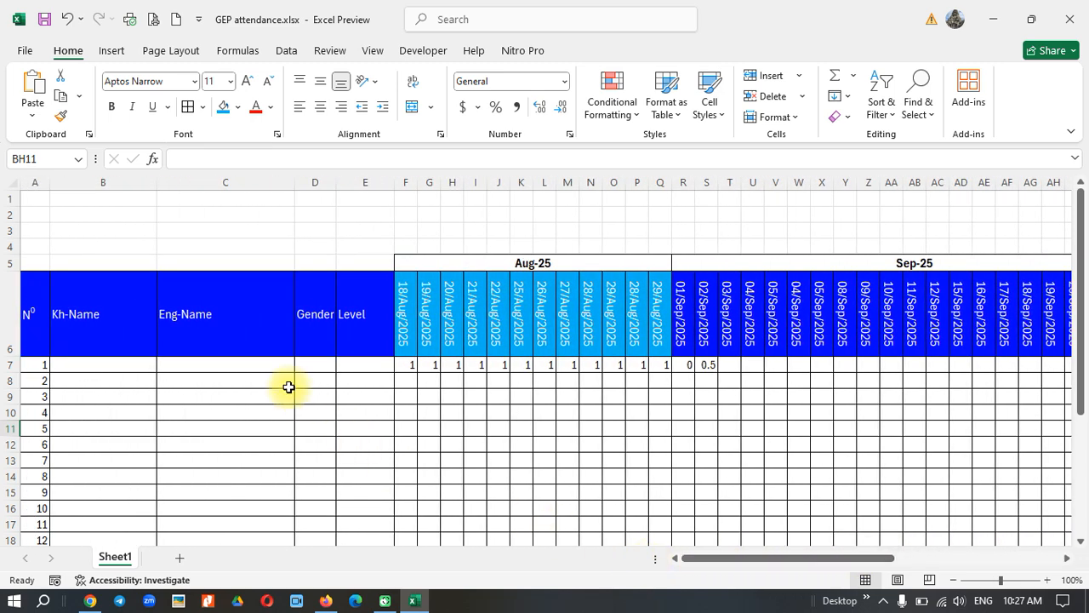
pyautogui.scroll(-3, 287, 384)
pyautogui.scroll(1, 196, 460)
pyautogui.rightClick(113, 558)
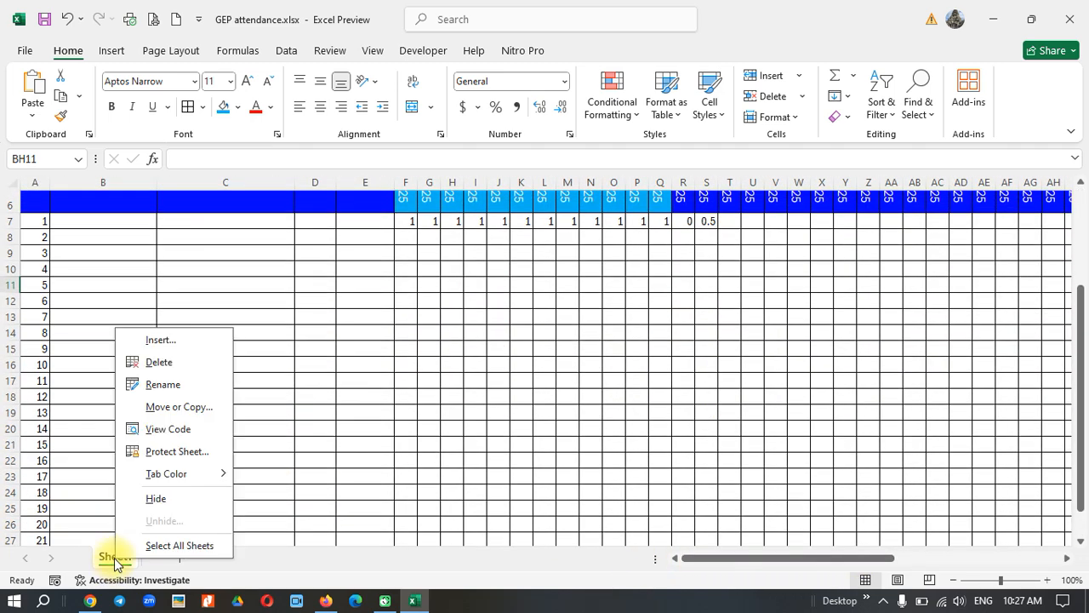
pyautogui.click(167, 383)
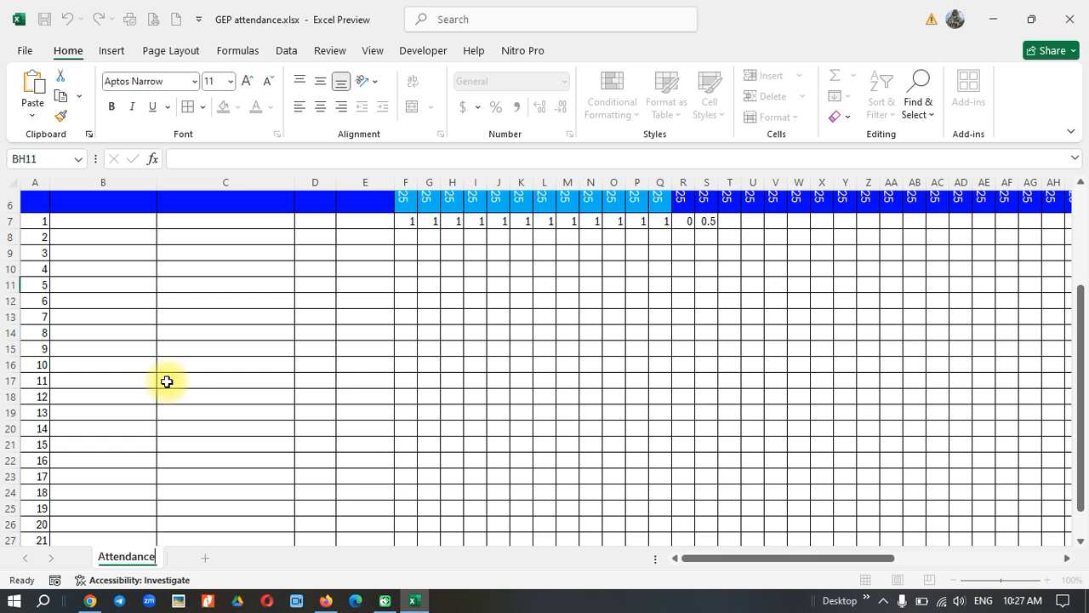
pyautogui.press('Return')
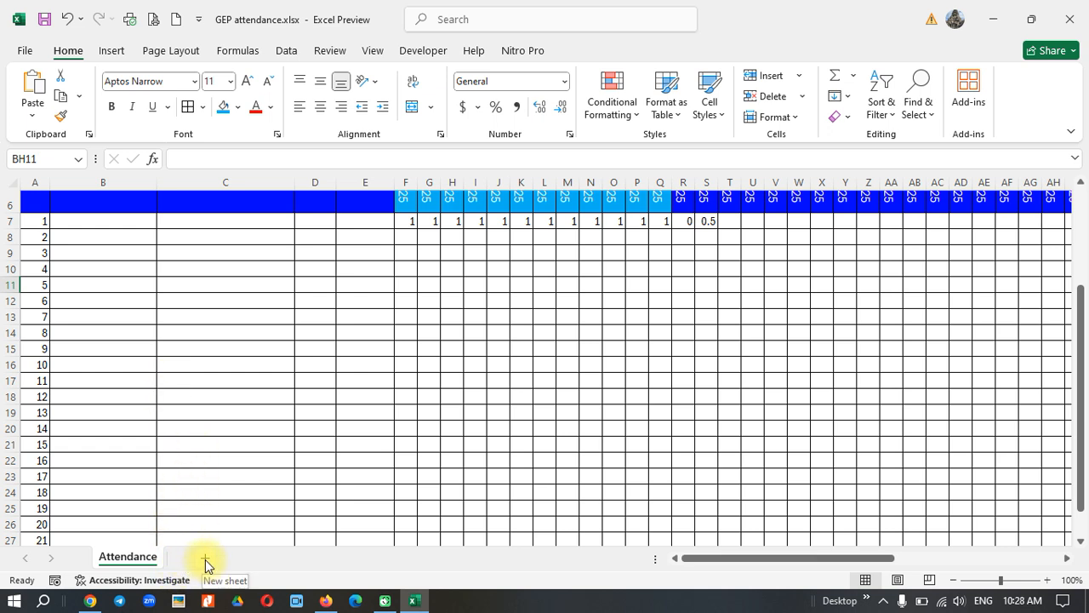
# Step: Add a blank worksheet after the Attendance sheet
pyautogui.scroll(2, 273, 303)
pyautogui.scroll(-3, 273, 312)
pyautogui.scroll(3, 274, 331)
pyautogui.scroll(-2, 278, 353)
pyautogui.scroll(2, 277, 352)
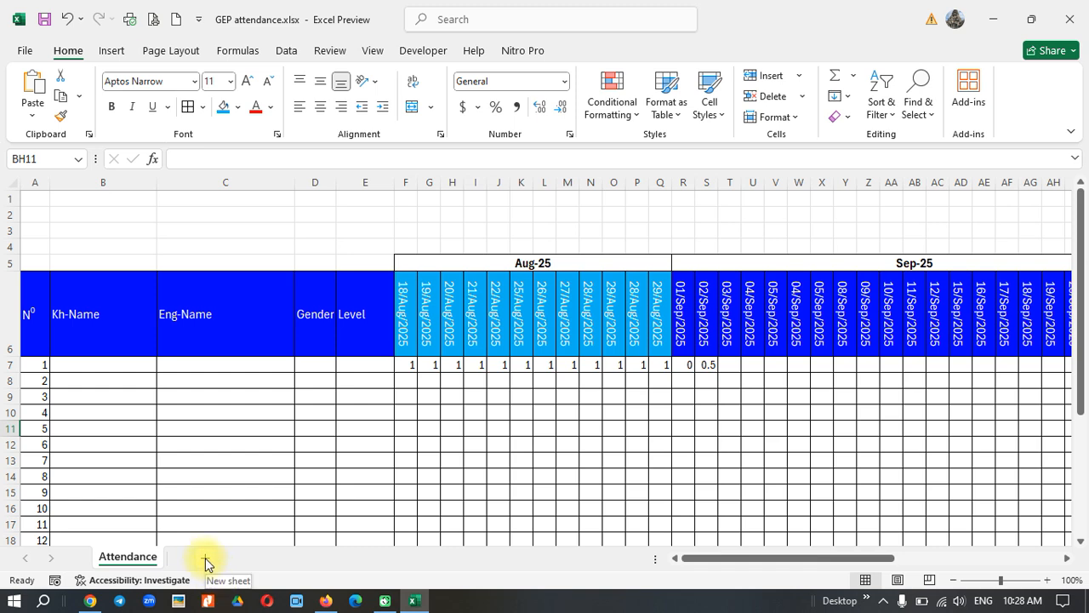
pyautogui.click(205, 558)
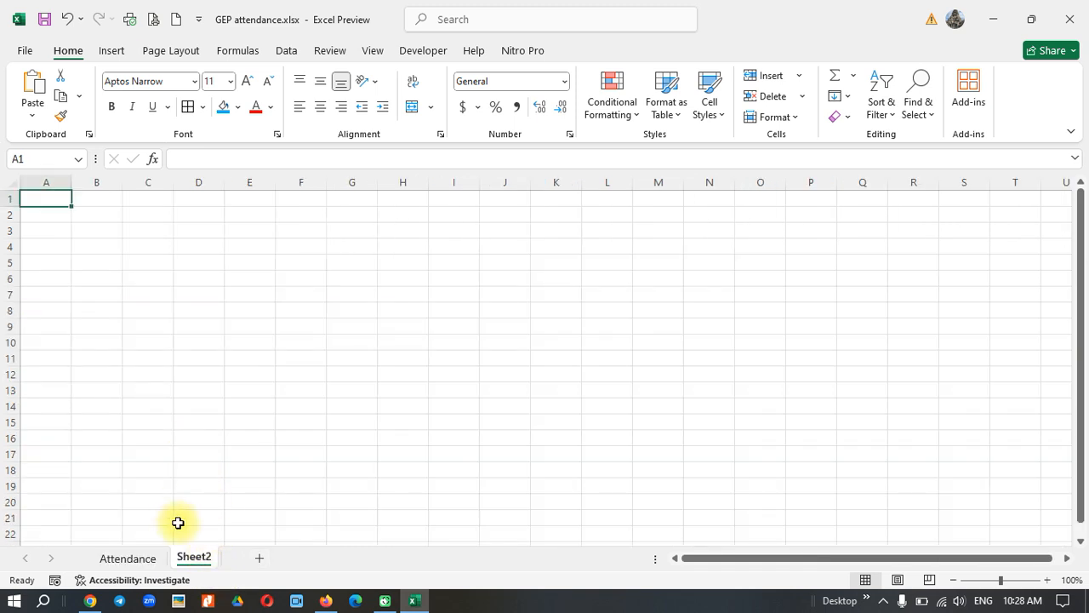
pyautogui.rightClick(200, 559)
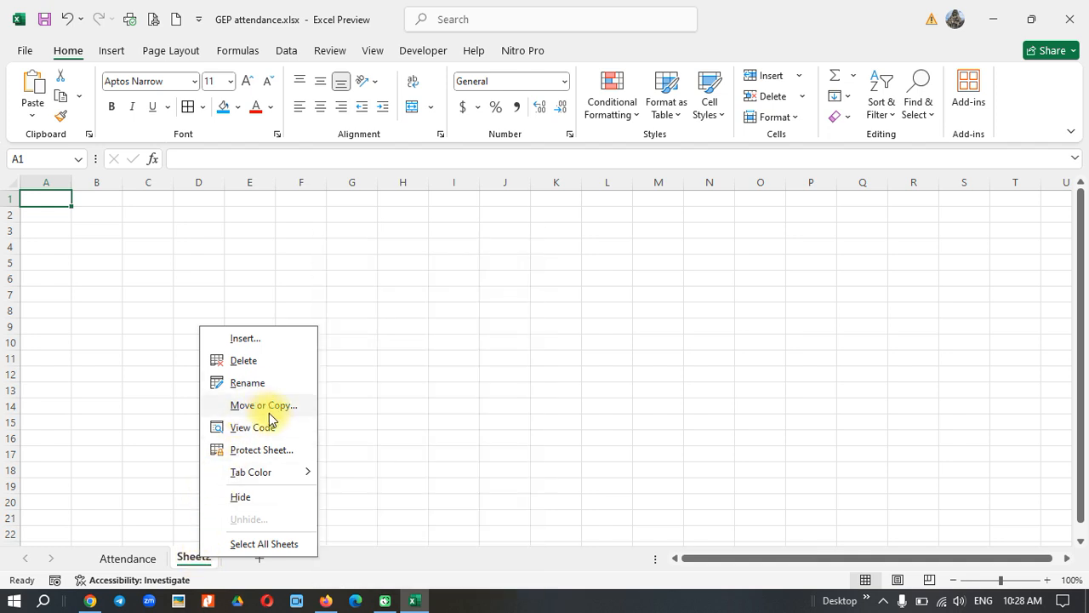
pyautogui.click(244, 336)
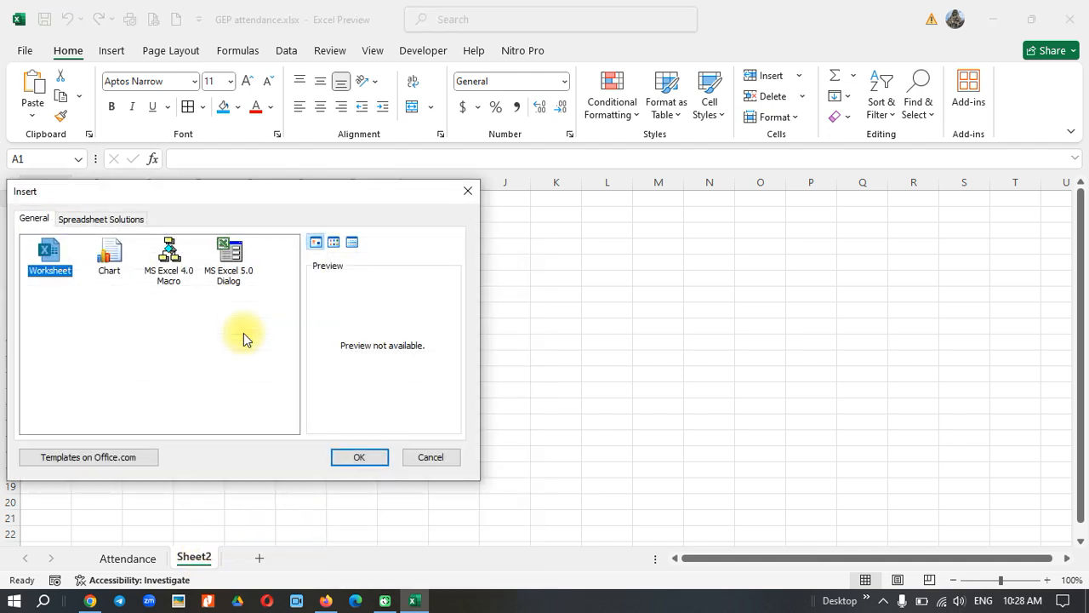
pyautogui.click(426, 460)
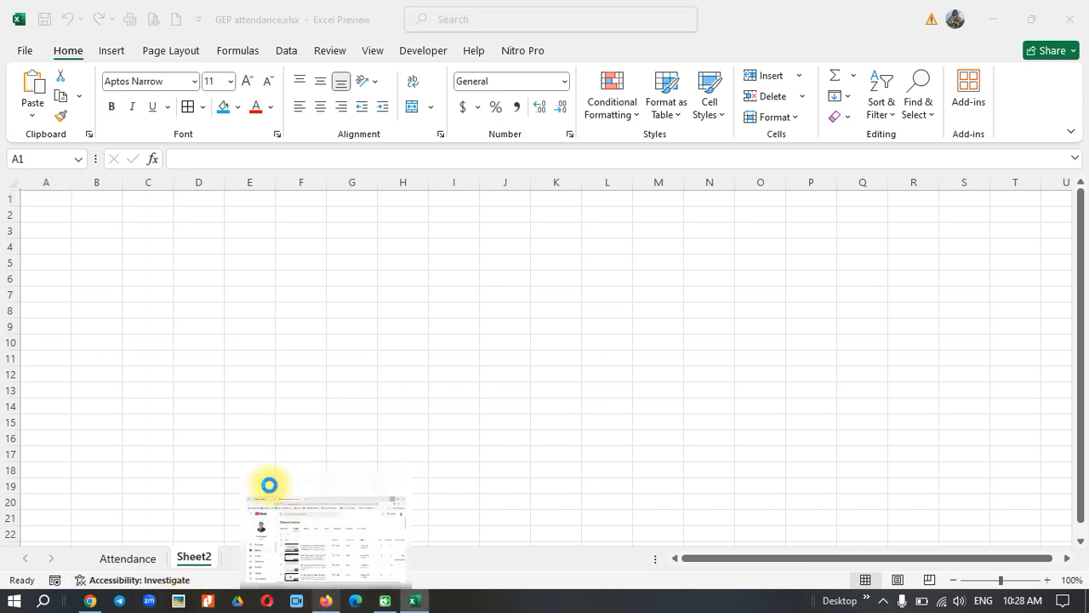
# Step: Switch to File Explorer and browse drive D: through Pama IS and 1.Curriculum to the 4.Cambridge for GEP folder
pyautogui.click(268, 484)
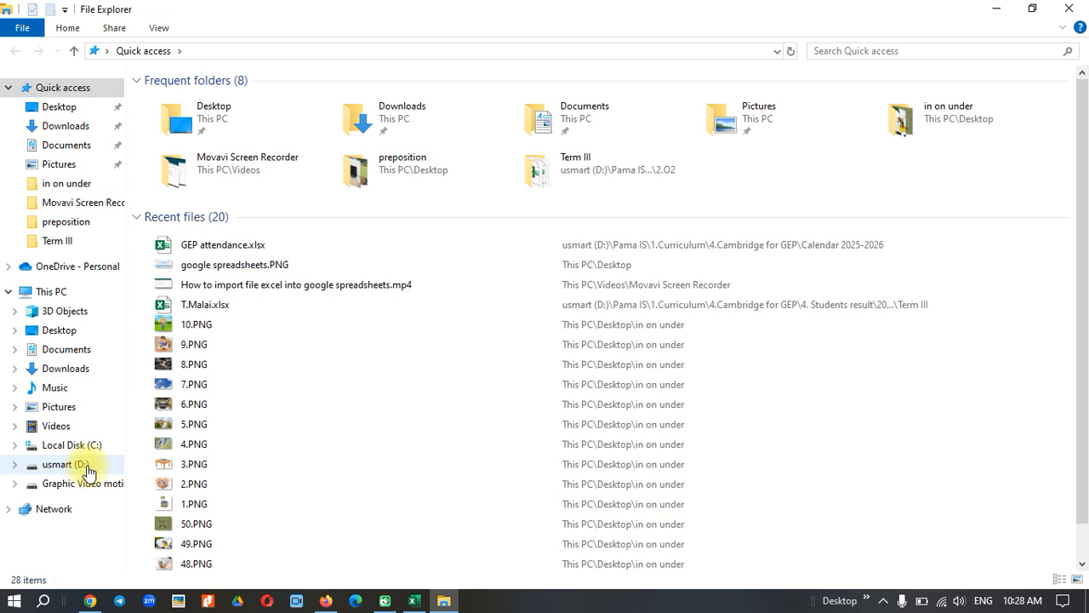
pyautogui.click(88, 472)
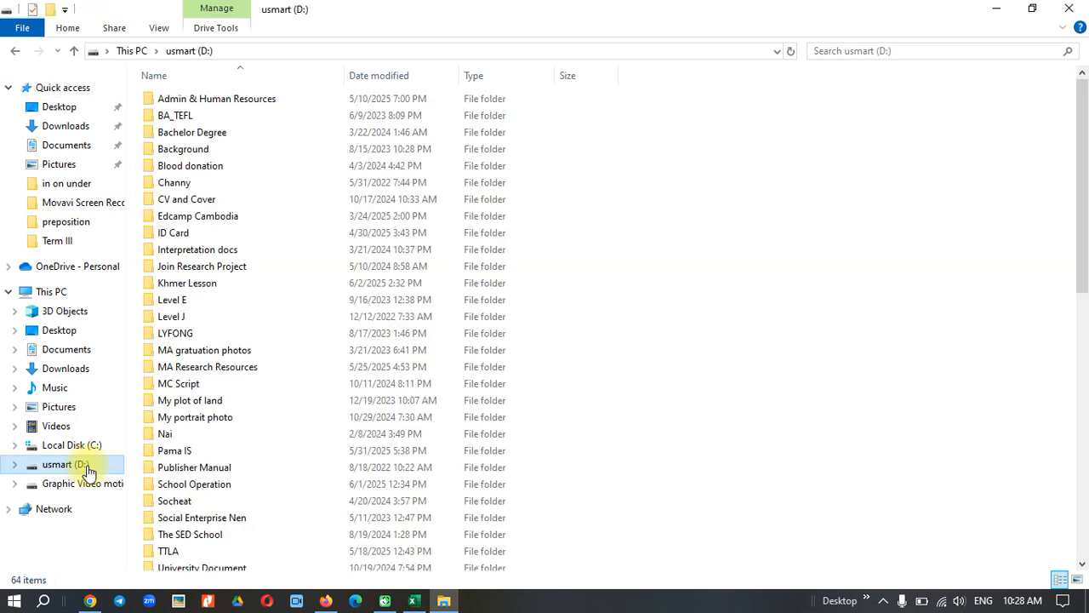
pyautogui.click(212, 457)
pyautogui.doubleClick(212, 457)
pyautogui.click(207, 102)
pyautogui.doubleClick(207, 102)
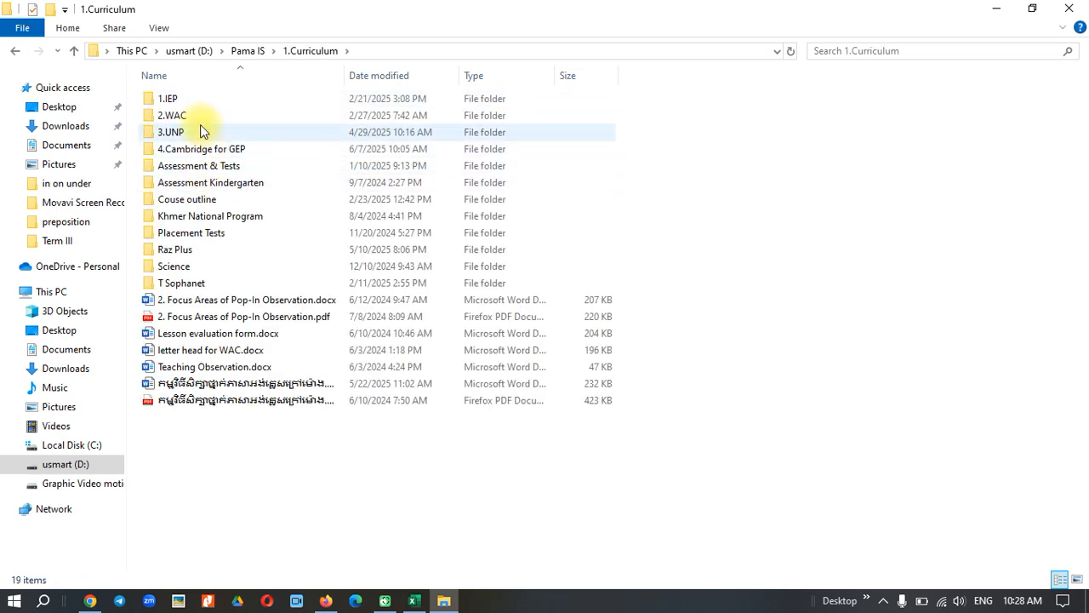
pyautogui.doubleClick(207, 150)
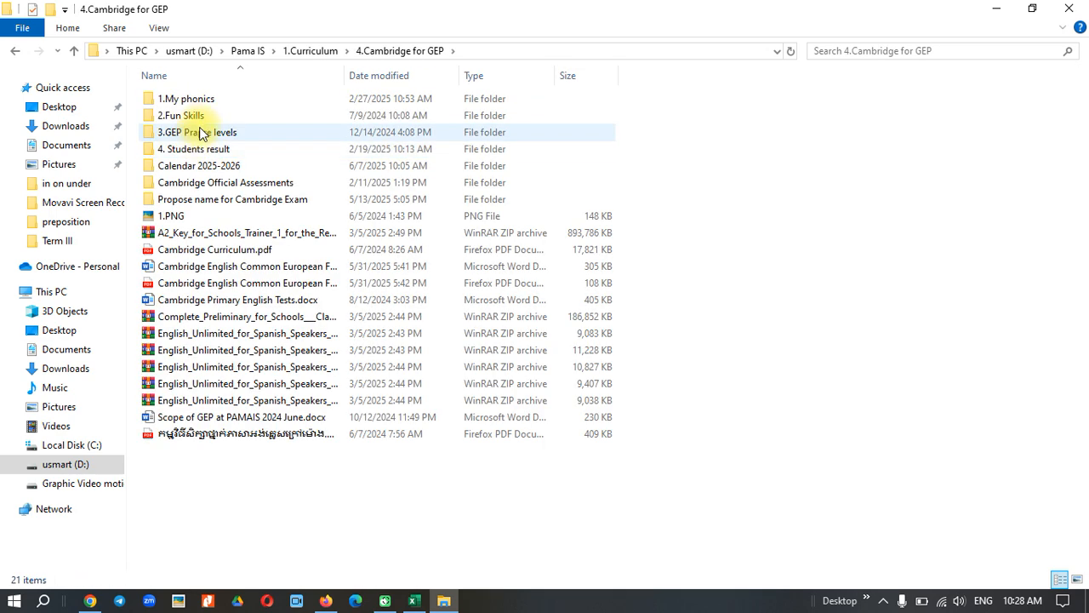
# Step: Open the teacher's My Phonics 5 results workbook from 4. Students result, 2025, 2.O2, Term III
pyautogui.doubleClick(213, 151)
pyautogui.doubleClick(182, 118)
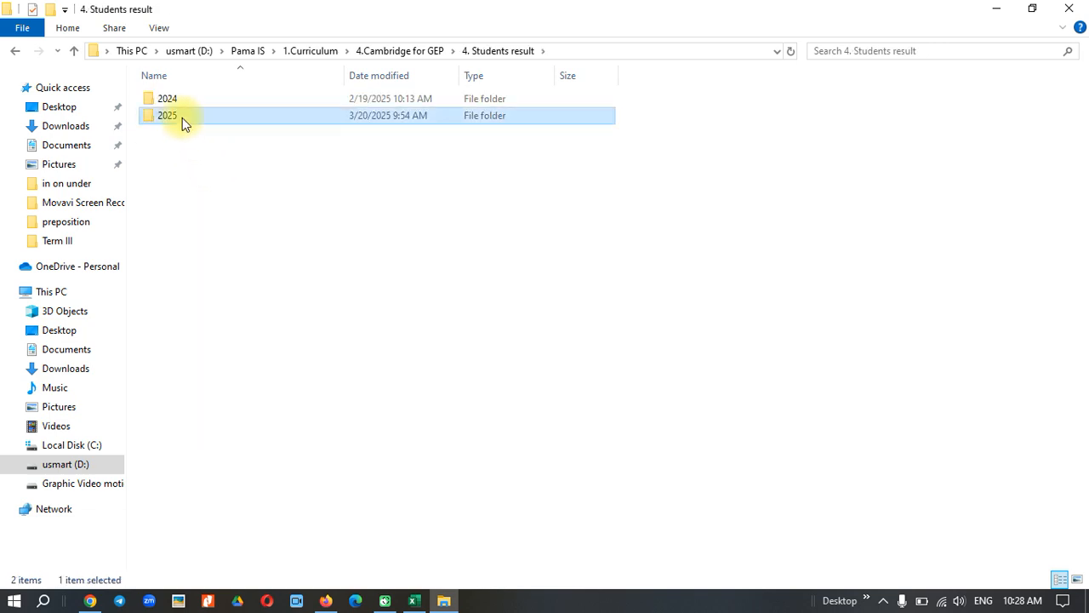
pyautogui.click(190, 124)
pyautogui.doubleClick(191, 123)
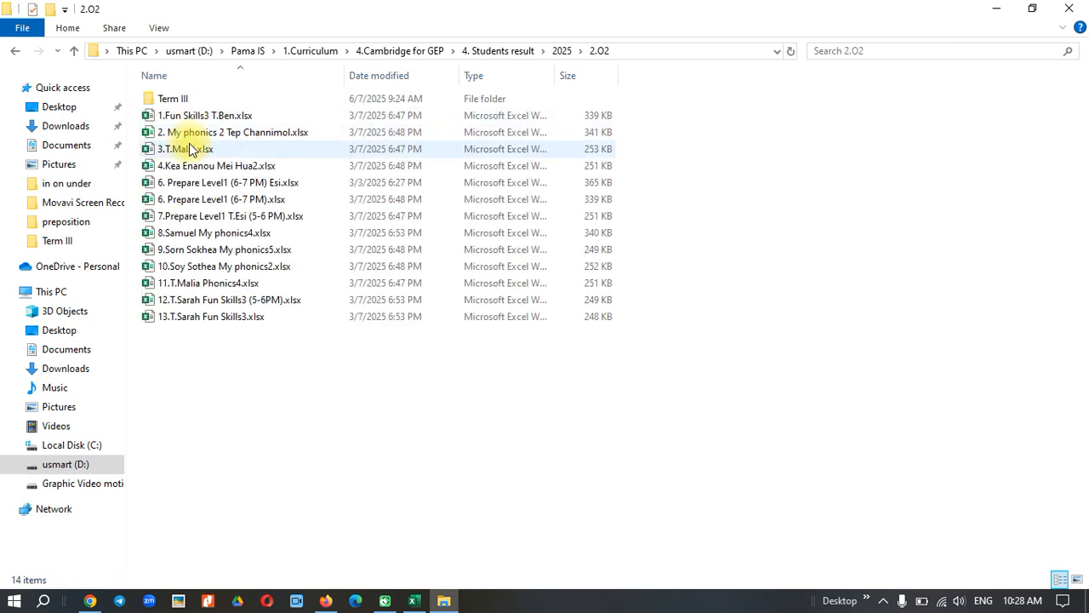
pyautogui.doubleClick(178, 98)
pyautogui.doubleClick(199, 200)
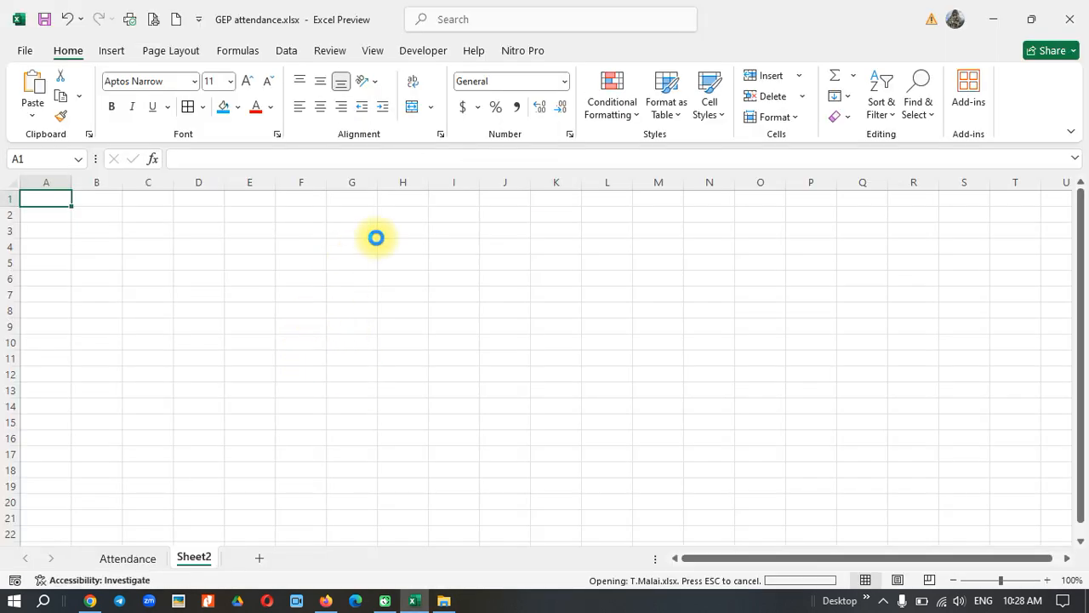
# Step: Copy the My Phonics5 Result sheet into the workbook GEP attendance.xlsx, placing the copy before the Attendance sheet
pyautogui.scroll(-4, 316, 413)
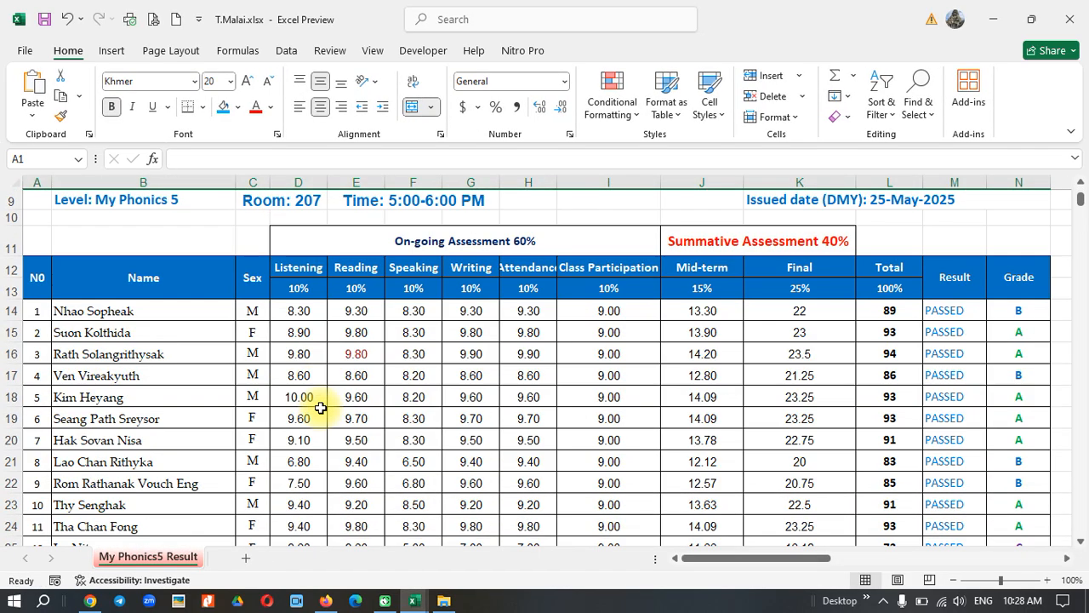
pyautogui.scroll(-6, 275, 426)
pyautogui.scroll(3, 255, 451)
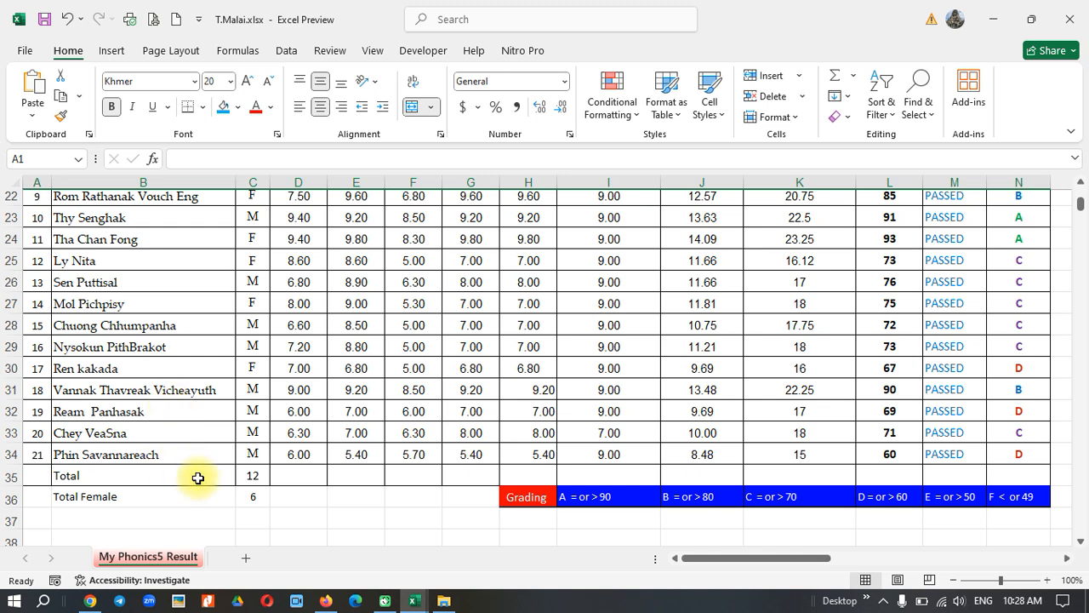
pyautogui.rightClick(175, 556)
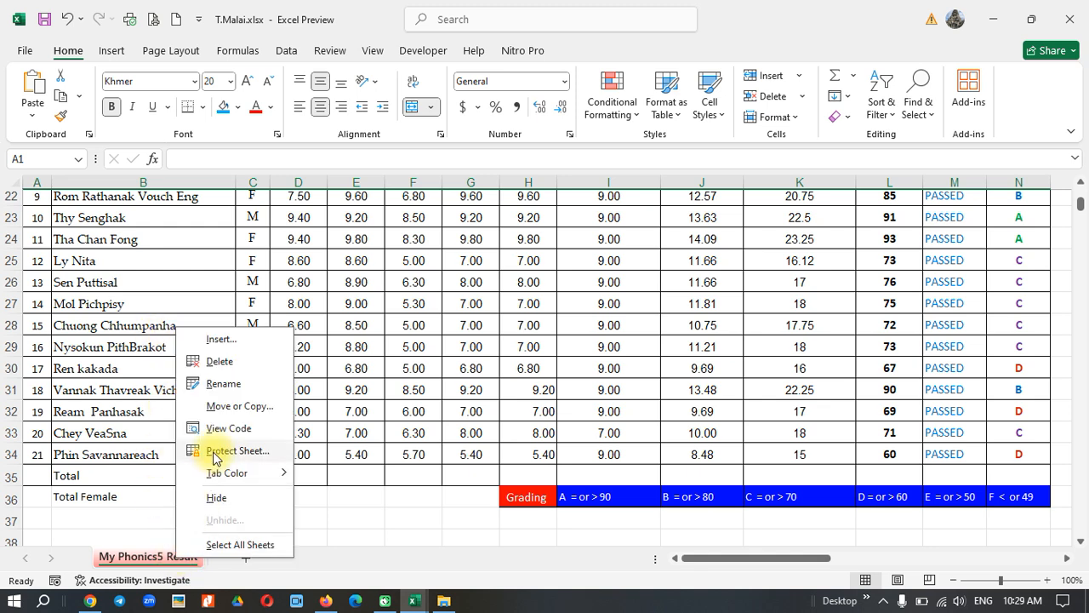
pyautogui.click(229, 407)
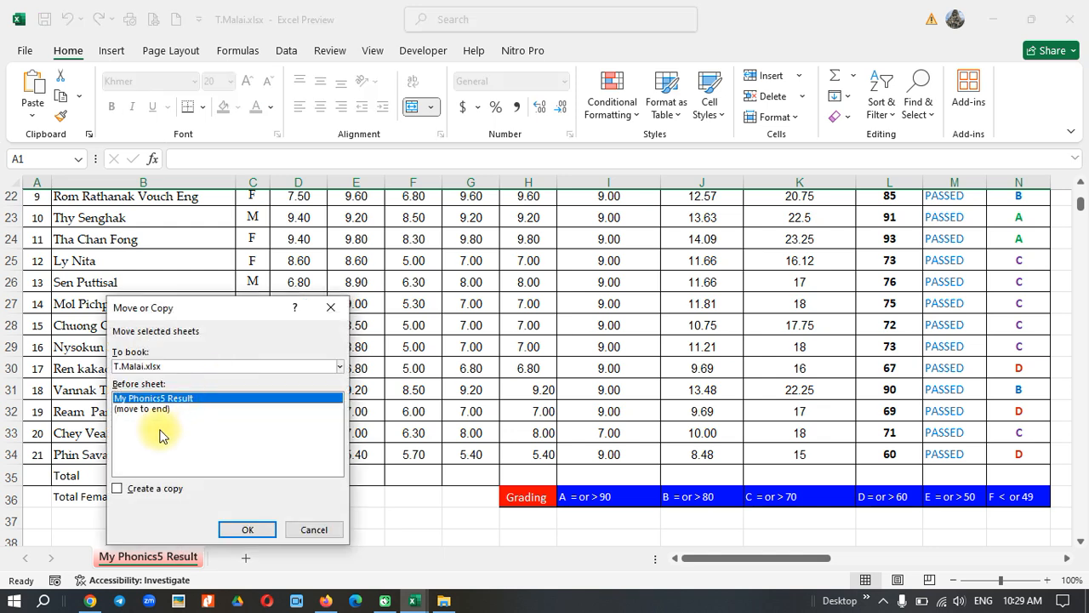
pyautogui.click(118, 488)
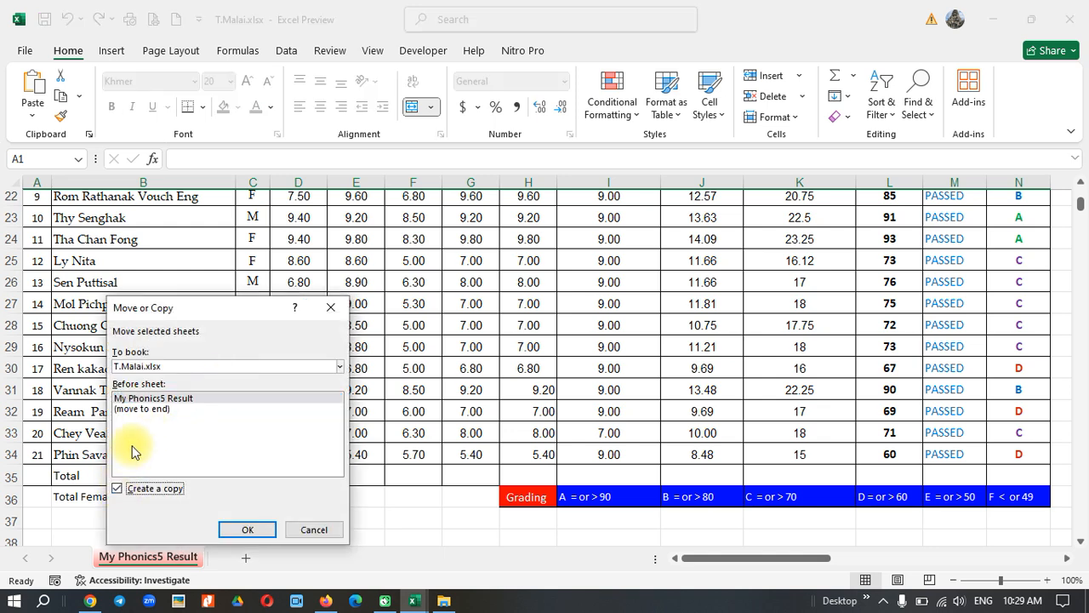
pyautogui.click(191, 369)
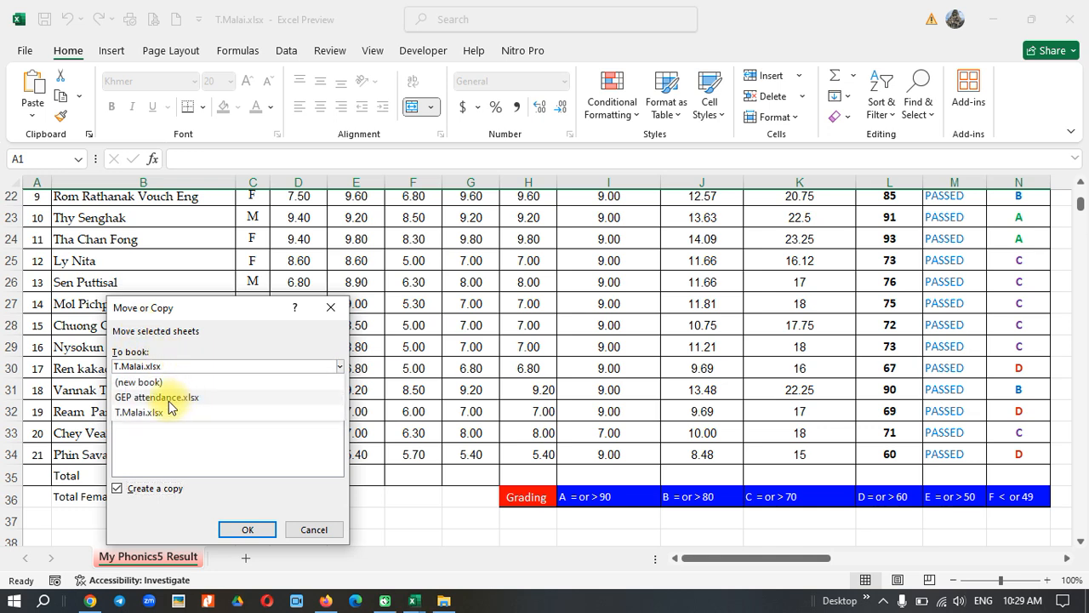
pyautogui.click(170, 398)
pyautogui.click(247, 529)
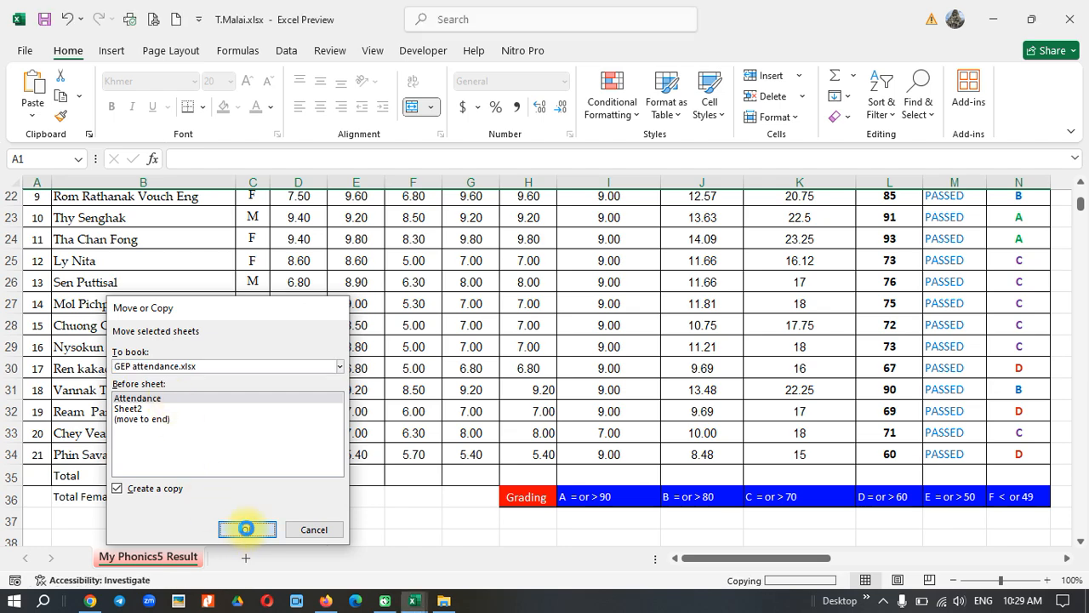
# Step: Move the My Phonics5 Result sheet after the Attendance sheet and delete the blank Sheet2
pyautogui.moveTo(176, 560); pyautogui.dragTo(308, 565)
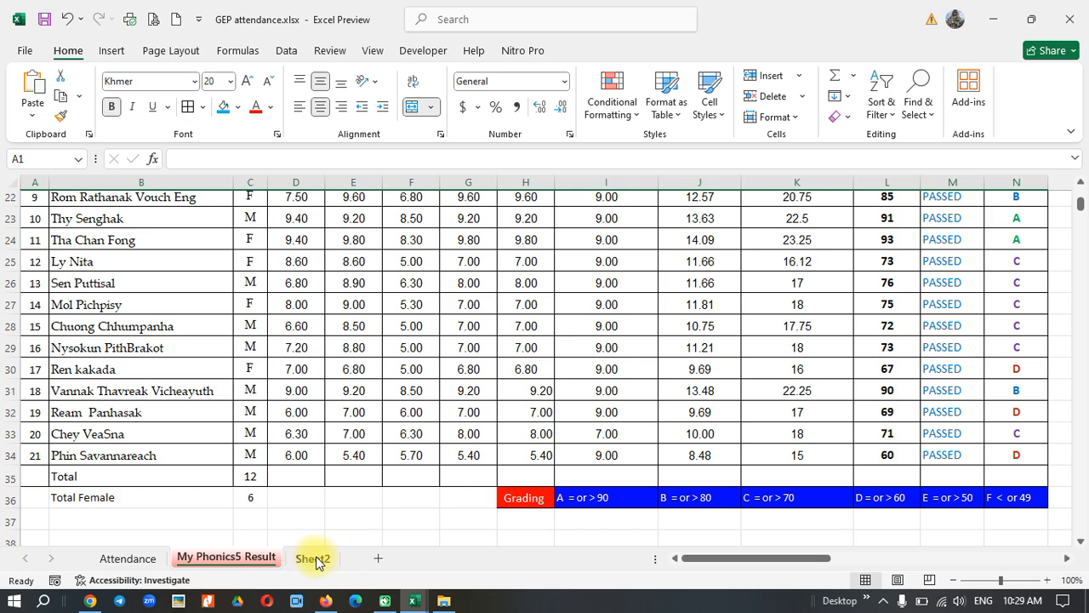
pyautogui.click(315, 560)
pyautogui.rightClick(317, 562)
pyautogui.click(345, 365)
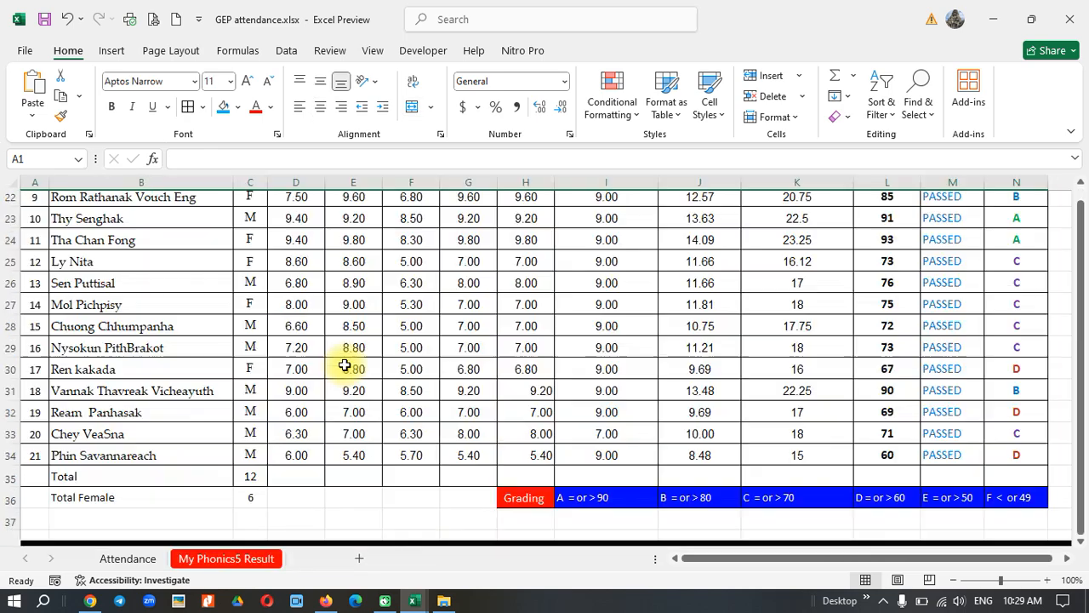
# Step: Examine the student list on the My Phonics5 Result sheet against the empty name columns of the Attendance sheet
pyautogui.scroll(6, 284, 408)
pyautogui.scroll(-5, 281, 407)
pyautogui.scroll(1, 281, 407)
pyautogui.scroll(-1, 281, 407)
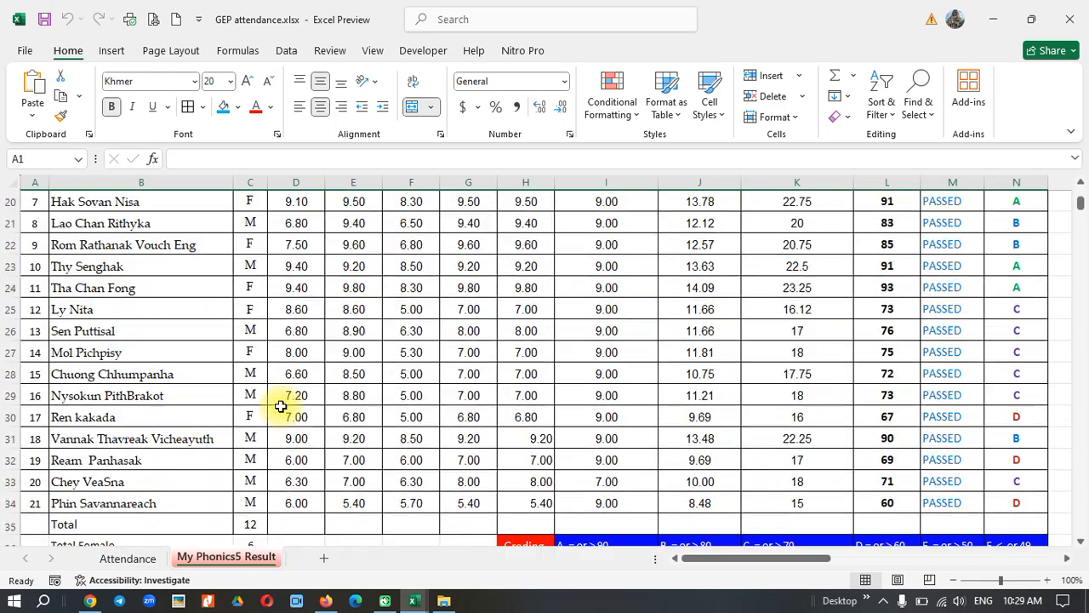
pyautogui.scroll(5, 281, 406)
pyautogui.scroll(-6, 226, 488)
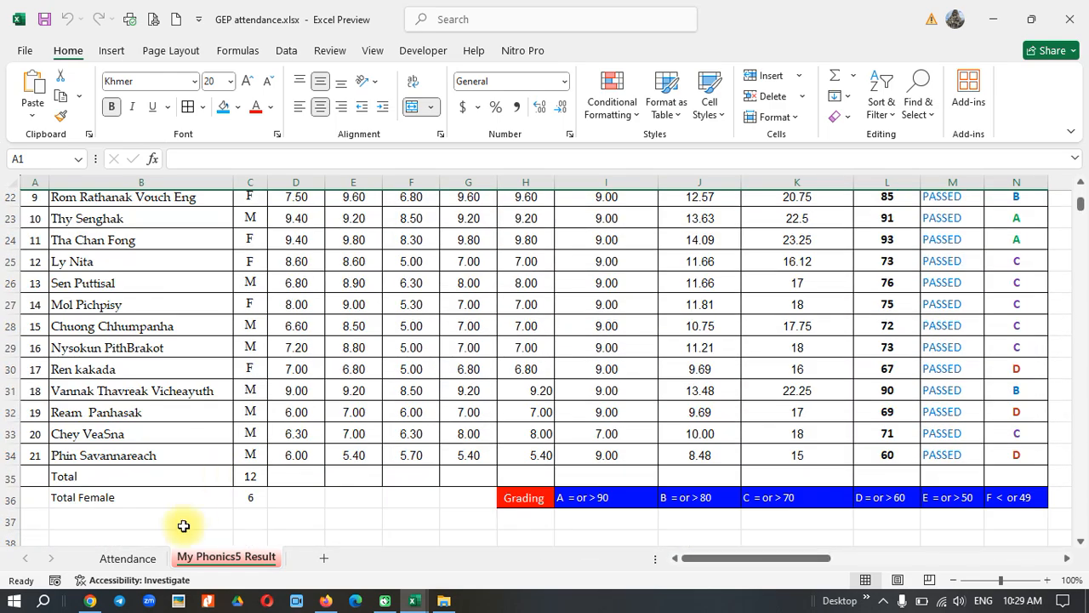
pyautogui.click(126, 558)
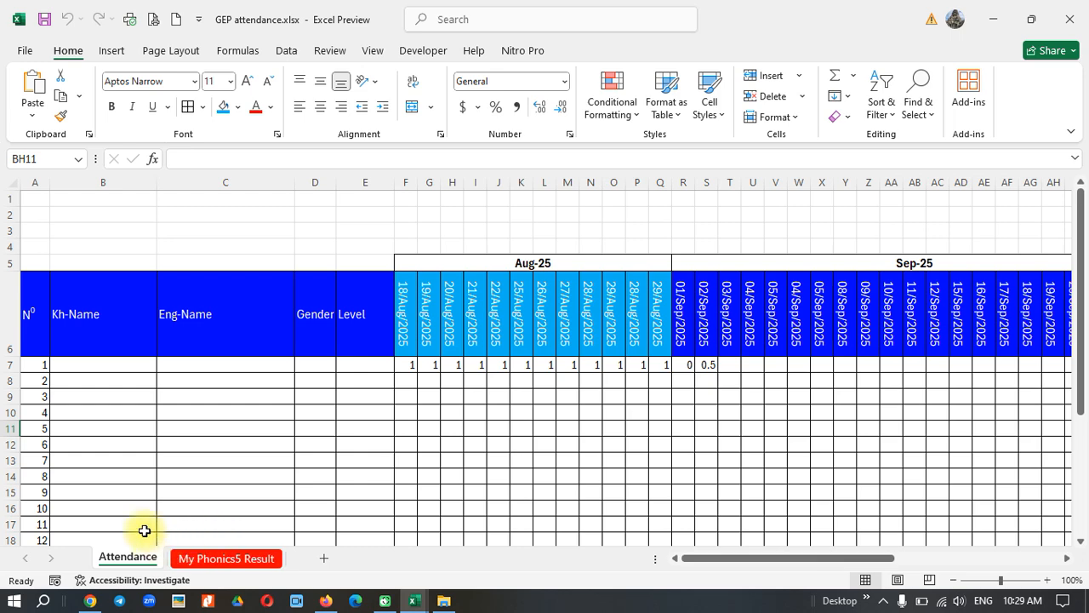
pyautogui.click(226, 558)
# Step: Copy the student names and sexes with the Total row, B14:C35 of My Phonics5 Result, to the Attendance sheet starting at C7
pyautogui.scroll(3, 127, 366)
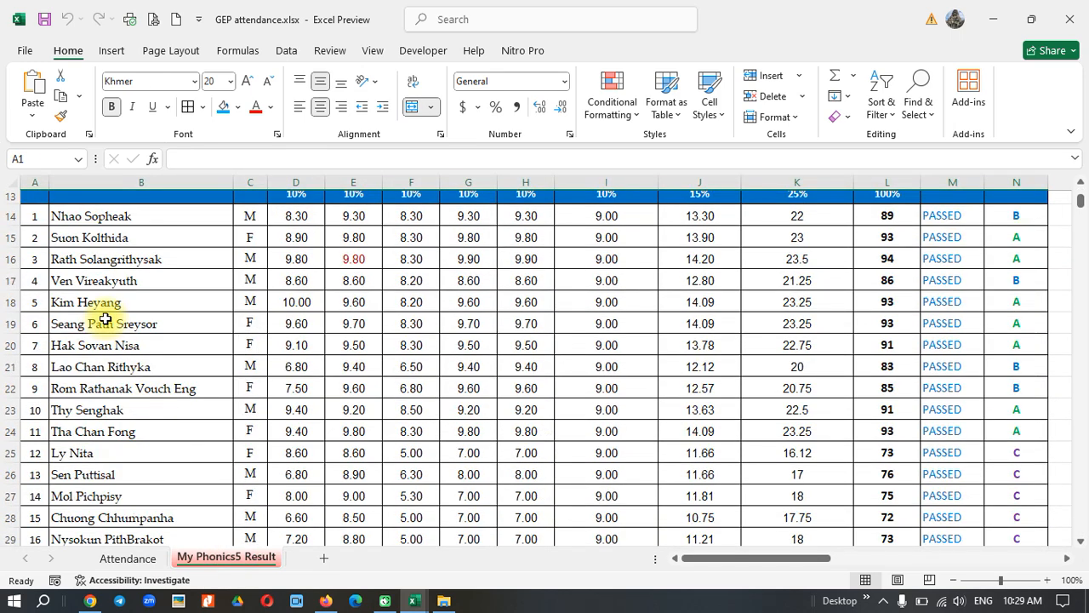
pyautogui.scroll(2, 104, 319)
pyautogui.moveTo(68, 358); pyautogui.dragTo(253, 479)
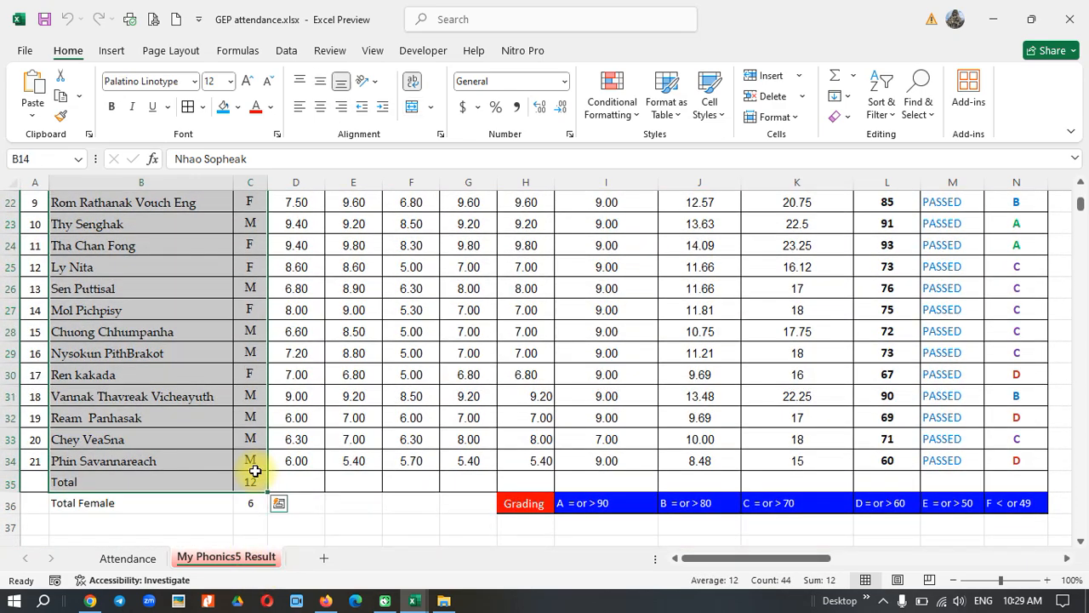
pyautogui.hotkey('ctrl', 'c')
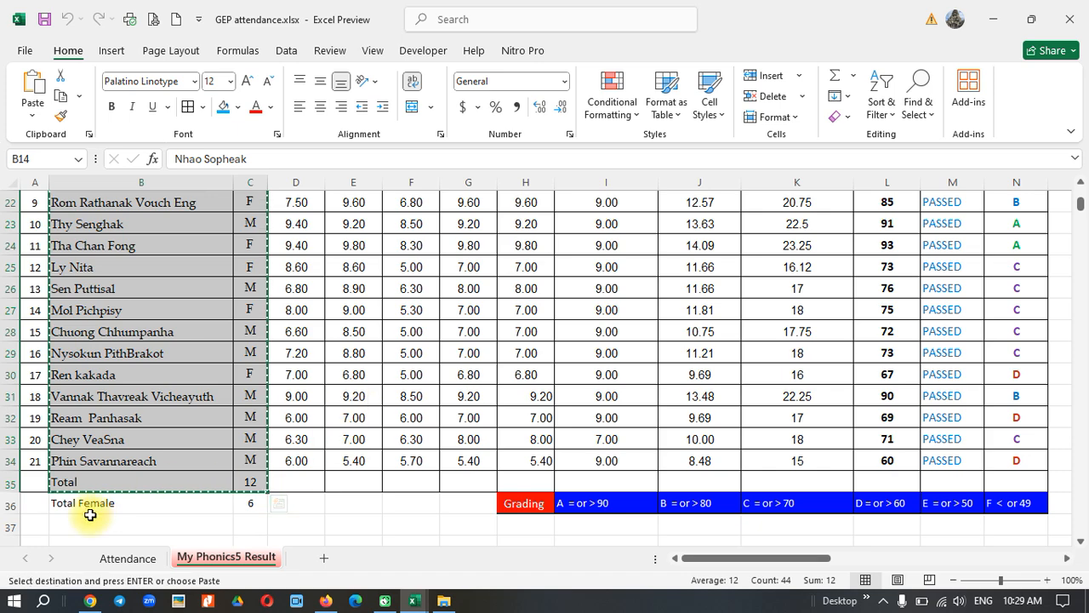
pyautogui.click(119, 558)
pyautogui.click(197, 362)
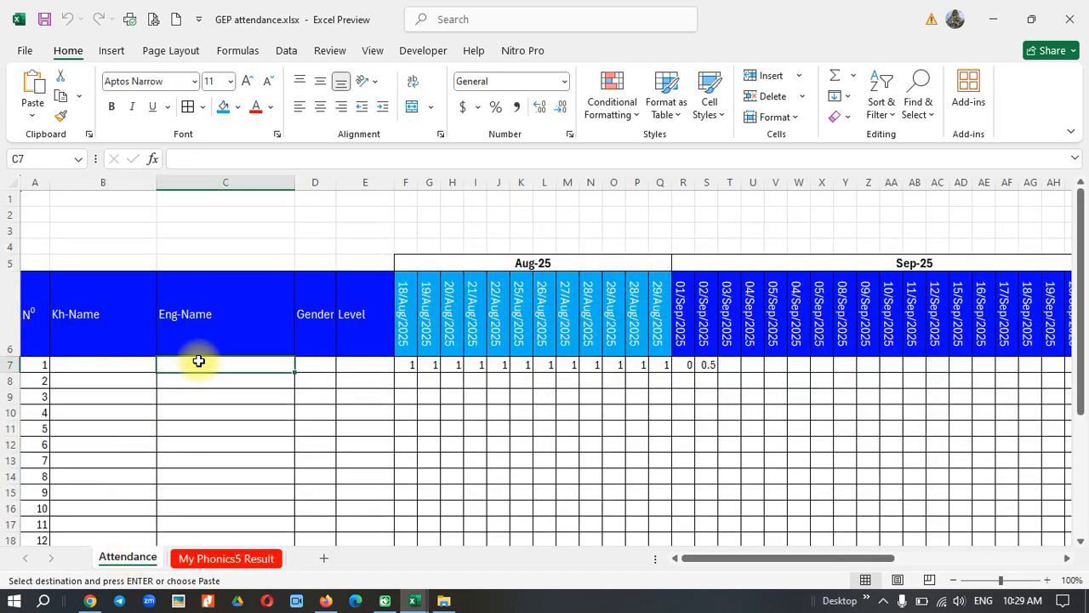
pyautogui.hotkey('ctrl', 'v')
# Step: Try to replace the formula in the Total row's cell D28 with =COUNTA(D7:D27)
pyautogui.scroll(-6, 205, 383)
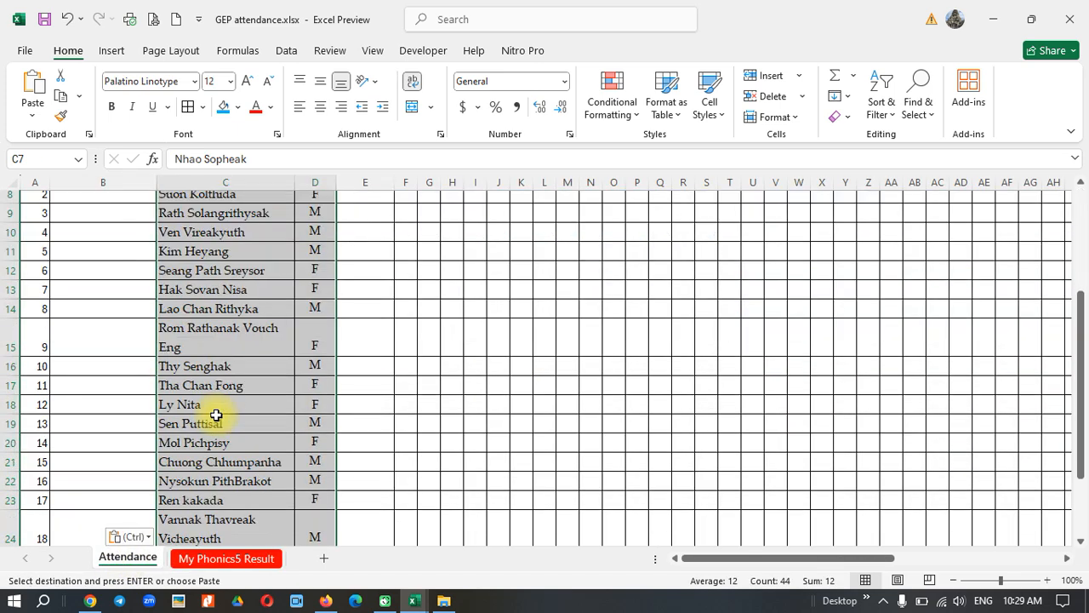
pyautogui.click(260, 405)
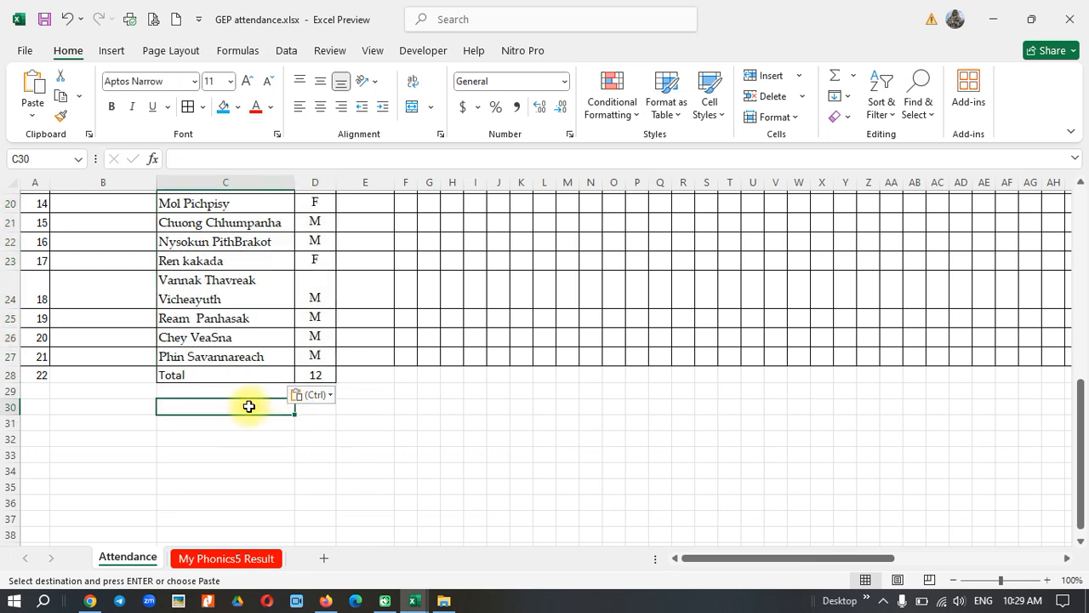
pyautogui.click(240, 456)
pyautogui.click(313, 375)
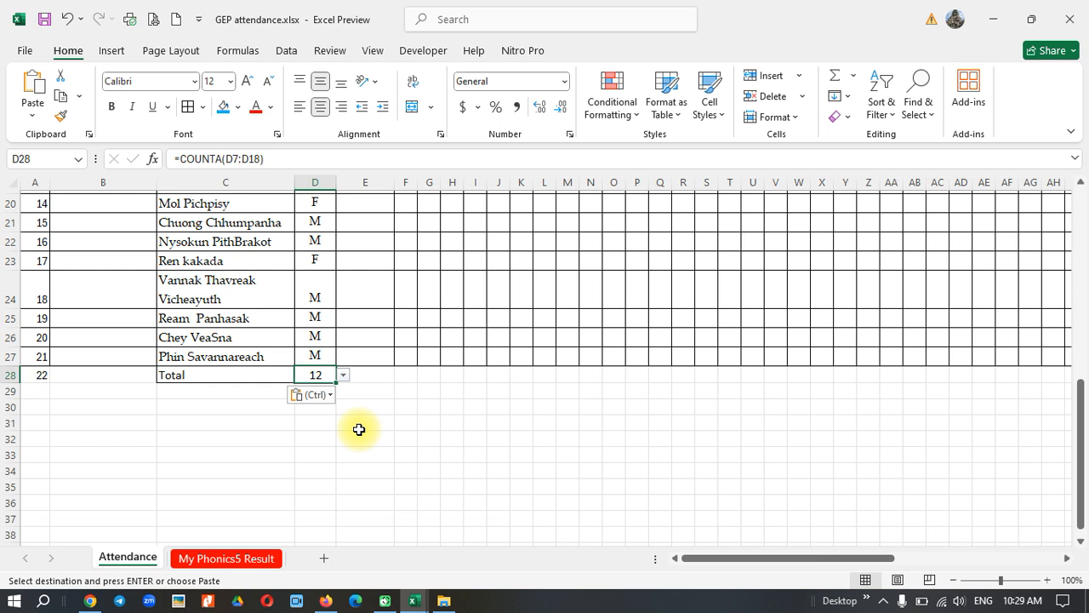
pyautogui.press('BackSpace')
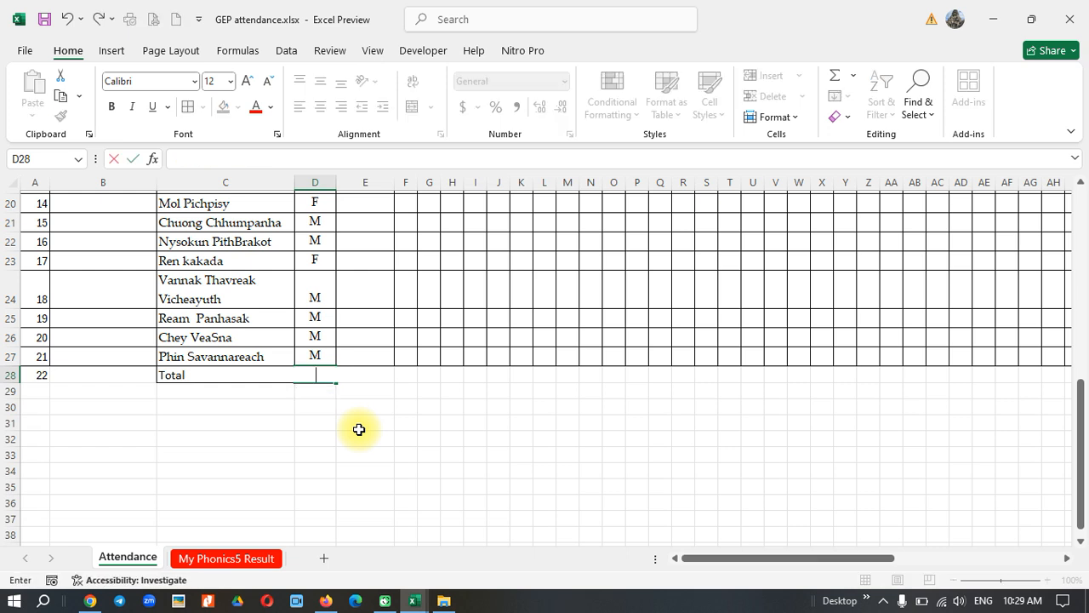
pyautogui.write('=counta')
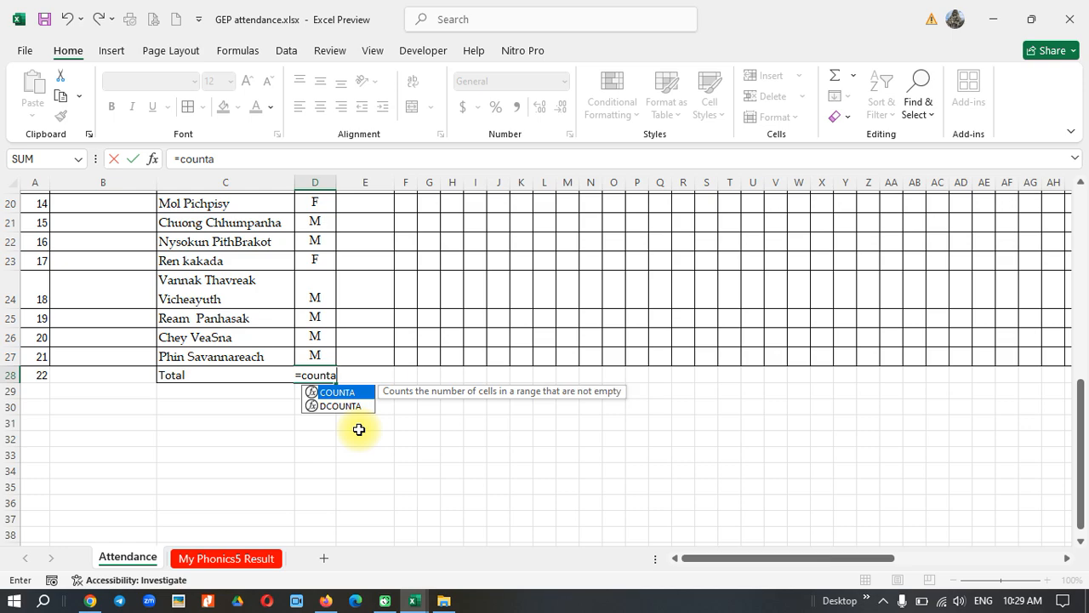
pyautogui.write('(')
pyautogui.scroll(6, 360, 430)
pyautogui.click(317, 367)
pyautogui.moveTo(323, 483)
pyautogui.mouseDown()
pyautogui.moveTo(323, 564)
pyautogui.moveTo(322, 502)
pyautogui.mouseUp()
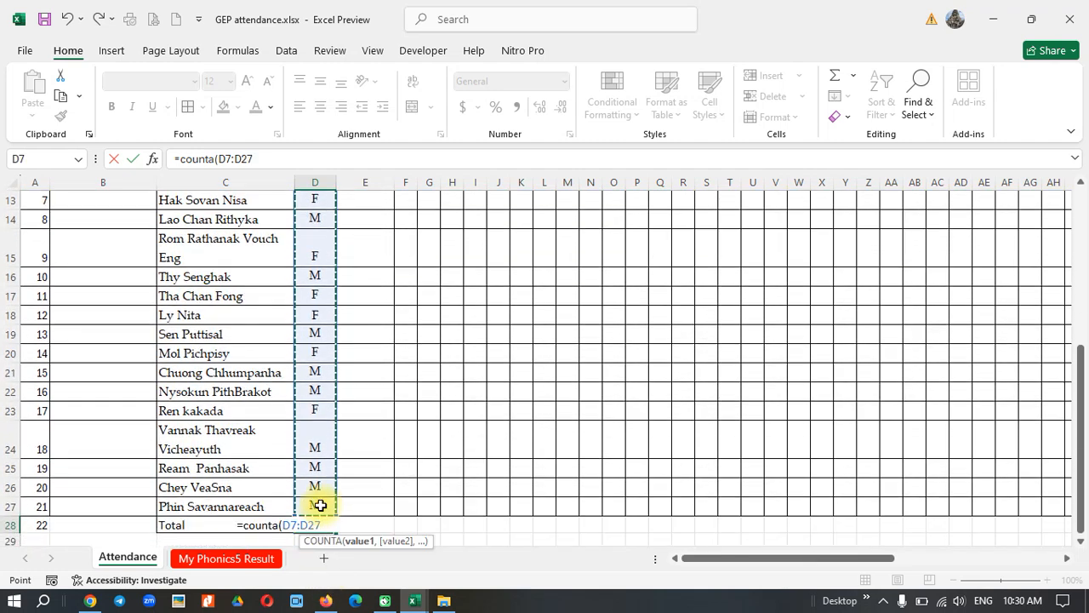
pyautogui.press('Return')
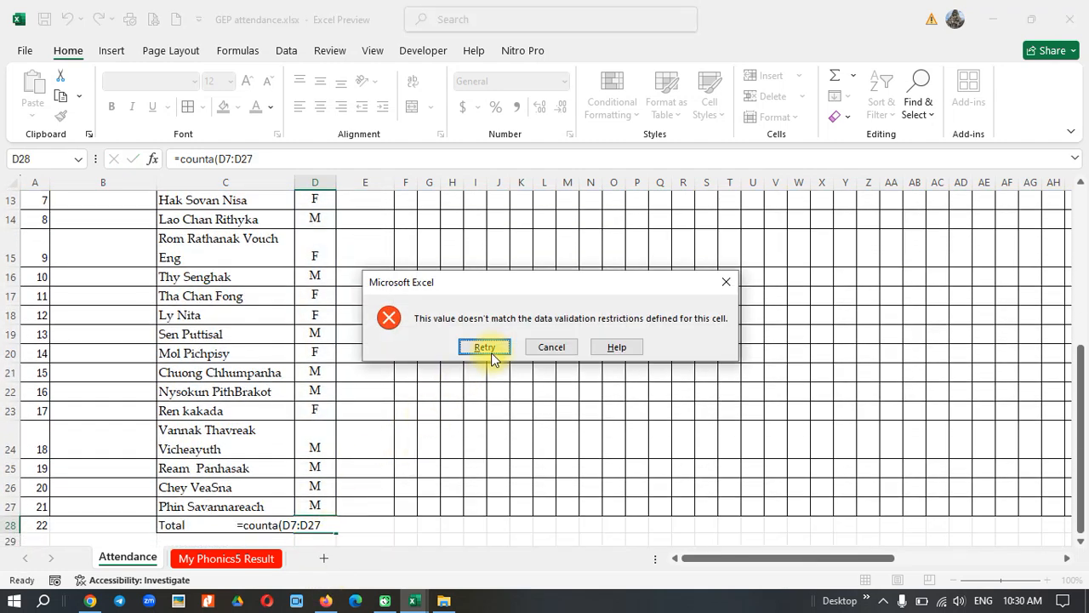
pyautogui.click(485, 347)
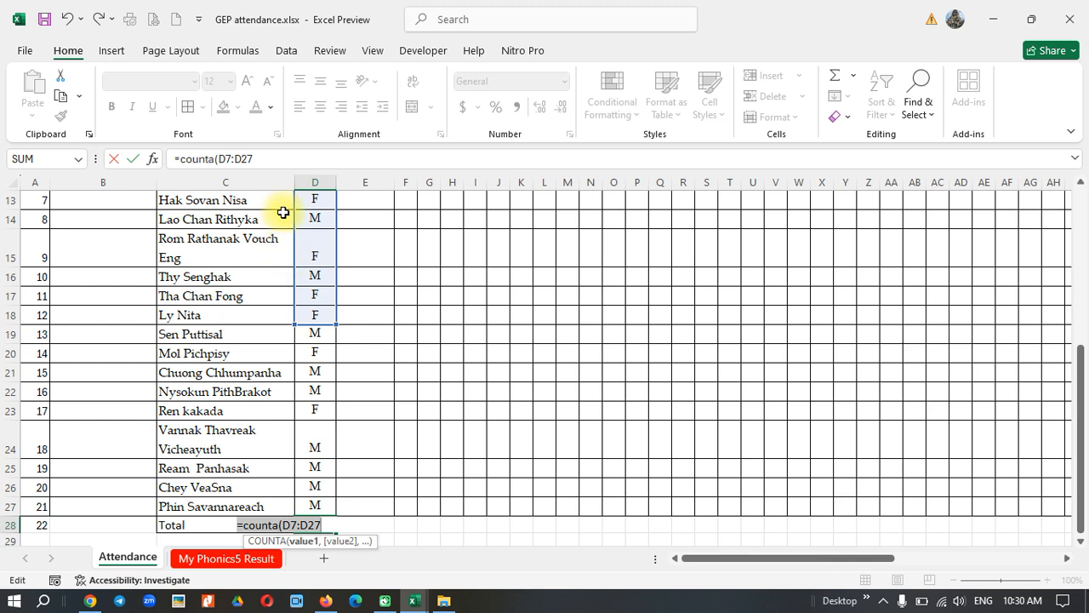
pyautogui.press('Escape')
# Step: Set cell D28 of the Total row to M from its validation list
pyautogui.hotkey('alt', 'Down')
pyautogui.press('Return')
pyautogui.press('Return')
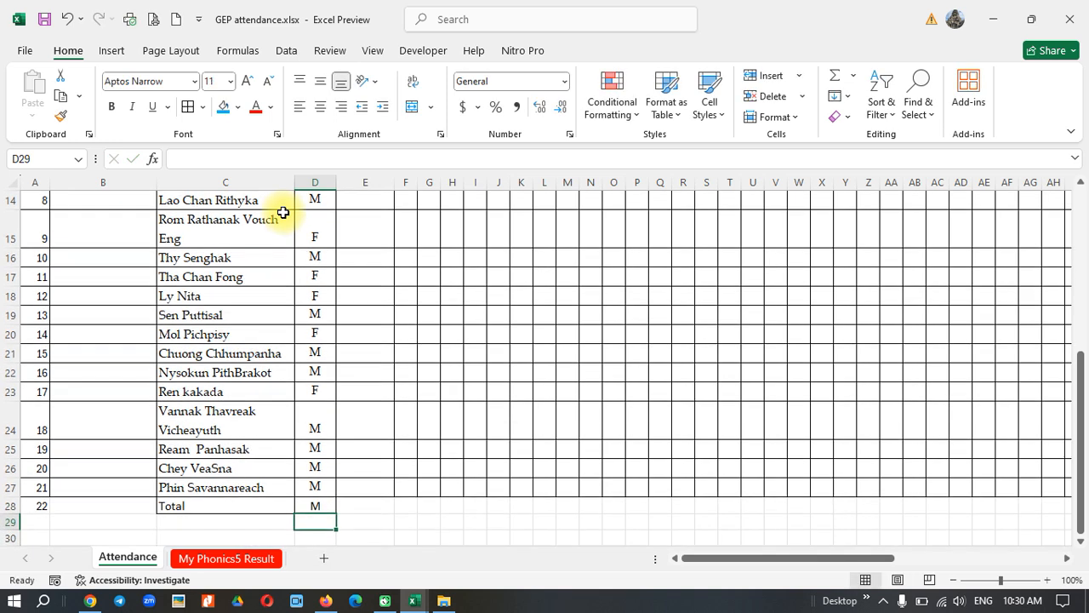
pyautogui.click(321, 507)
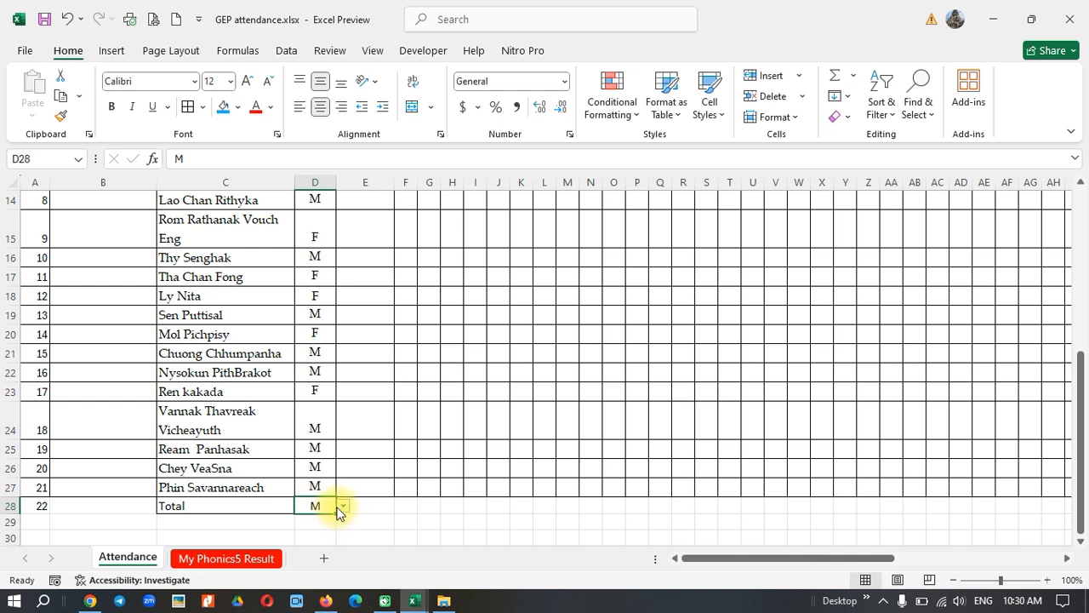
pyautogui.click(400, 512)
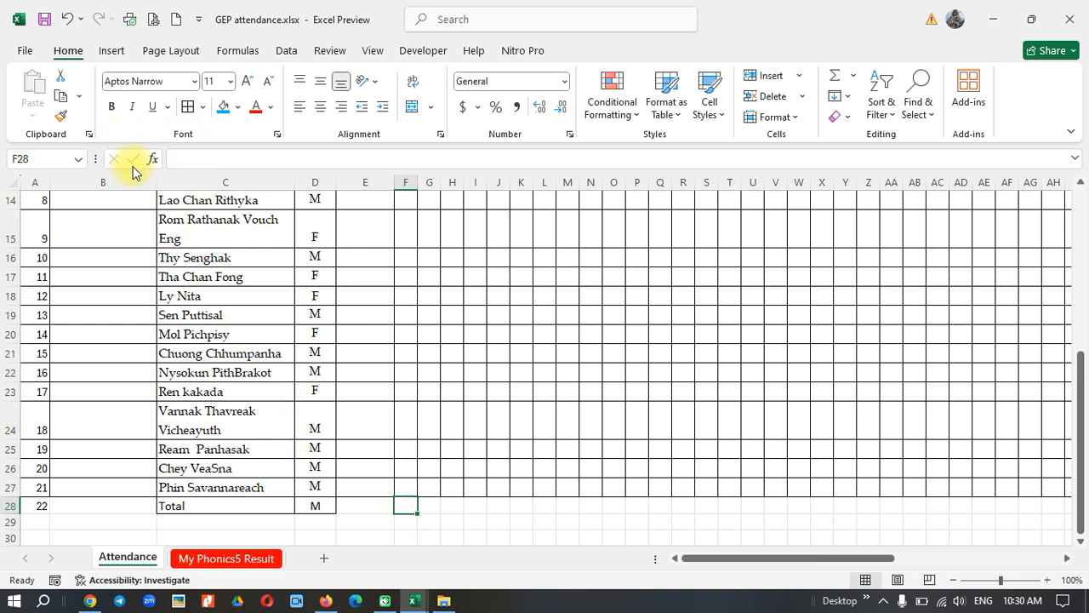
pyautogui.hotkey('ctrl', 'c')
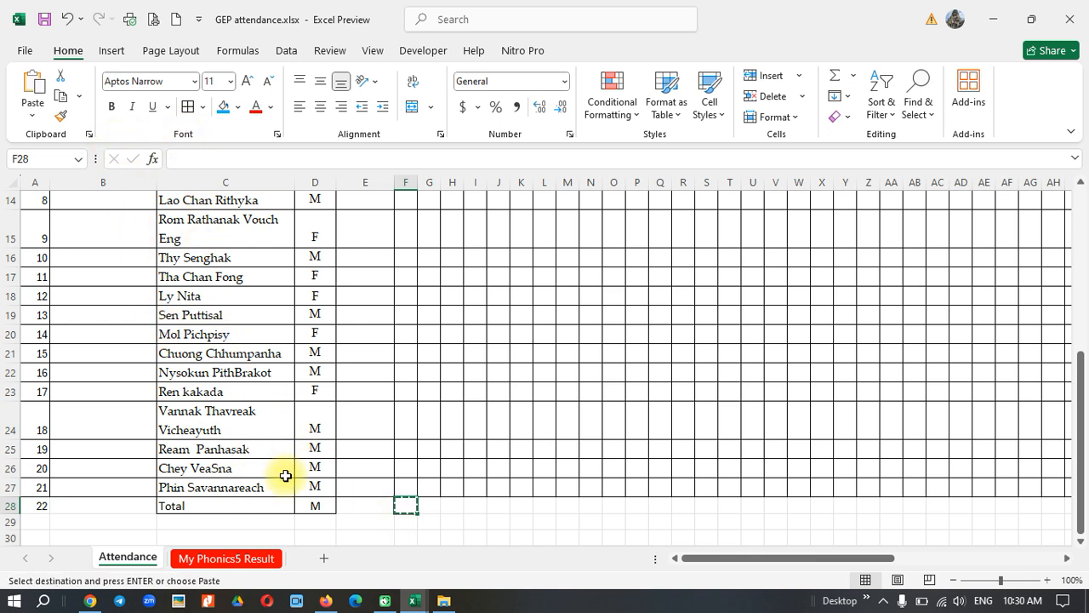
pyautogui.click(316, 507)
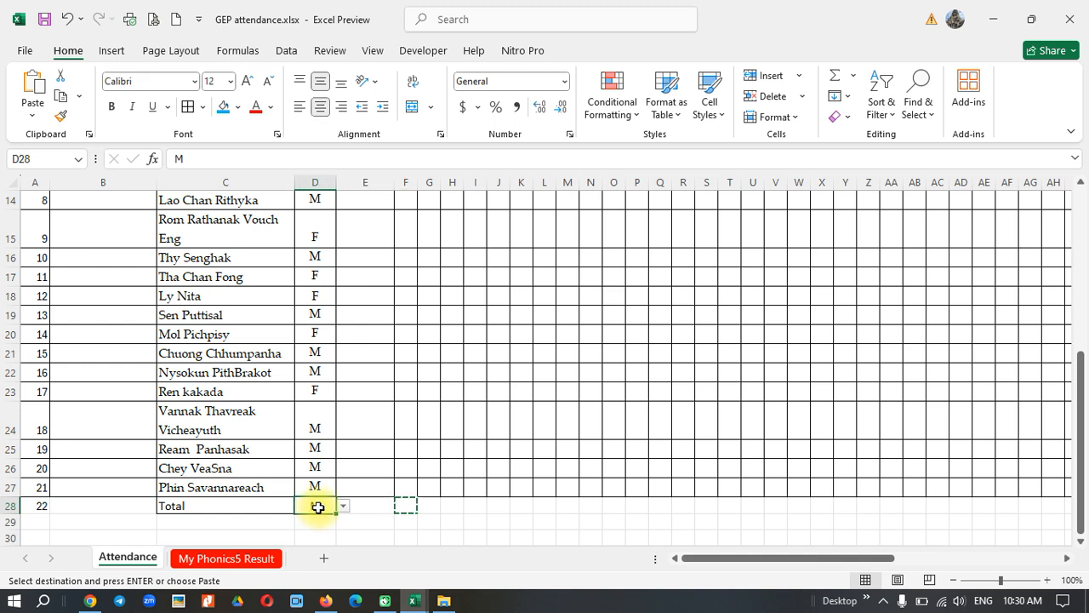
pyautogui.click(414, 521)
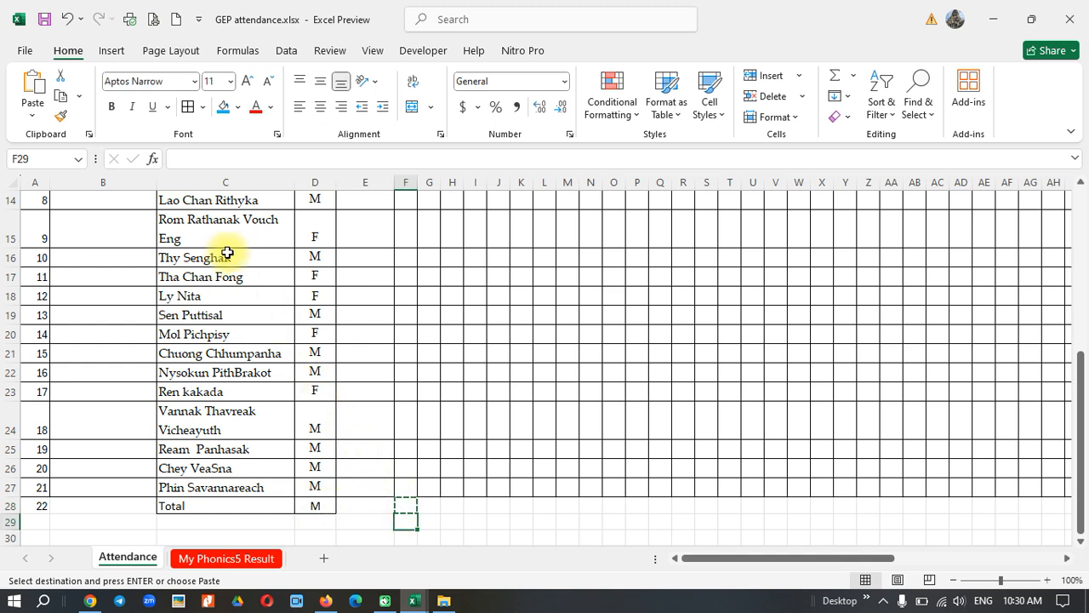
# Step: Restore the GEP attendance.xlsx window to a smaller size and copy the formatting of blank cell F29 onto the Total cell D28
pyautogui.moveTo(807, 27); pyautogui.dragTo(826, 100)
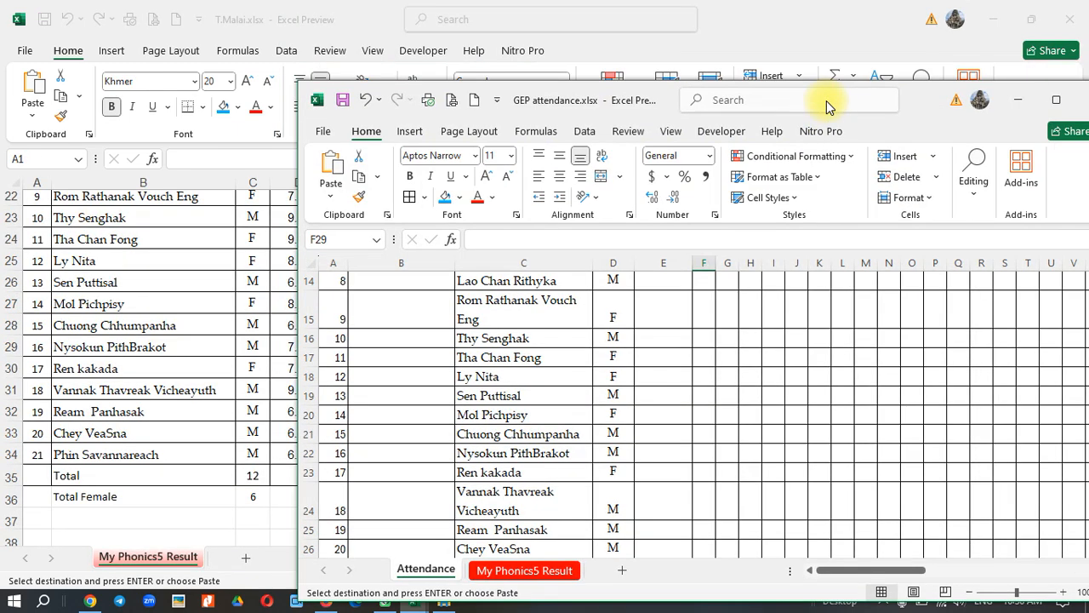
pyautogui.click(358, 197)
pyautogui.scroll(-3, 493, 377)
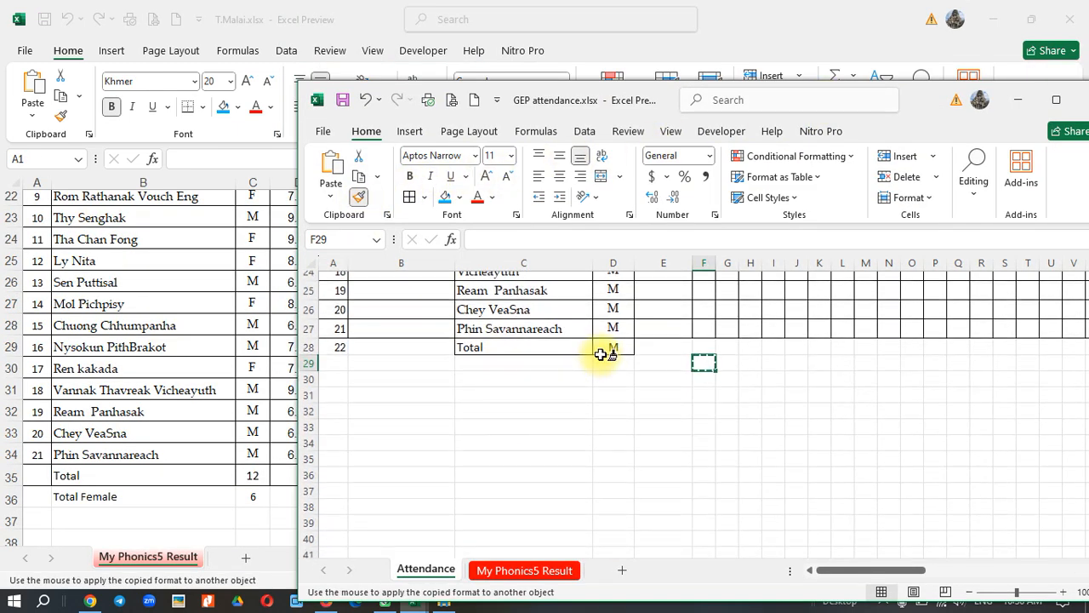
pyautogui.click(601, 354)
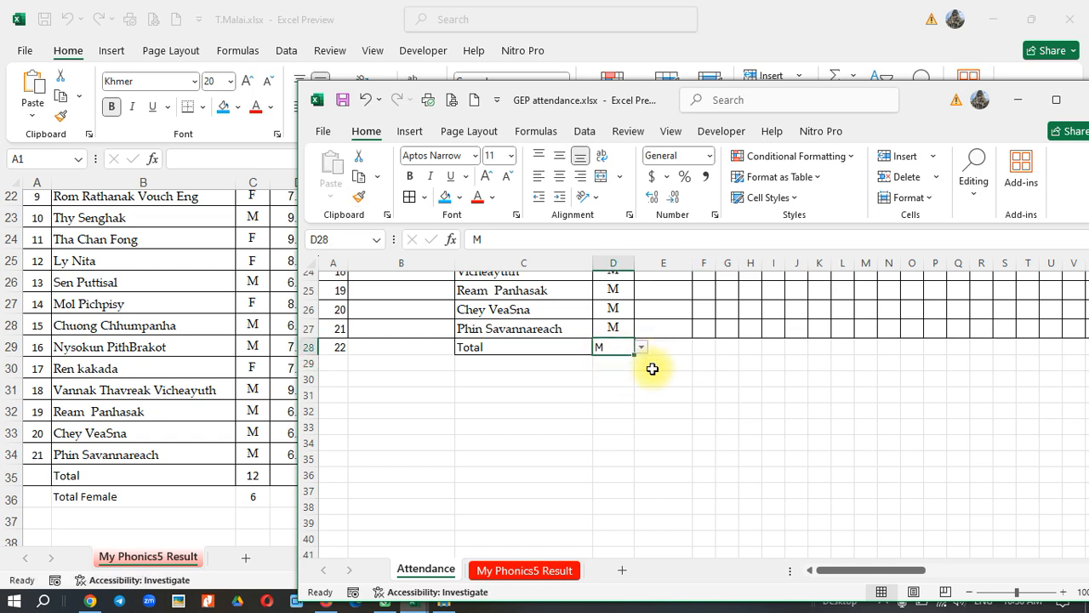
# Step: Try to remove the restriction on the Total cell D28 by clearing the validation circles
pyautogui.click(652, 369)
pyautogui.click(622, 348)
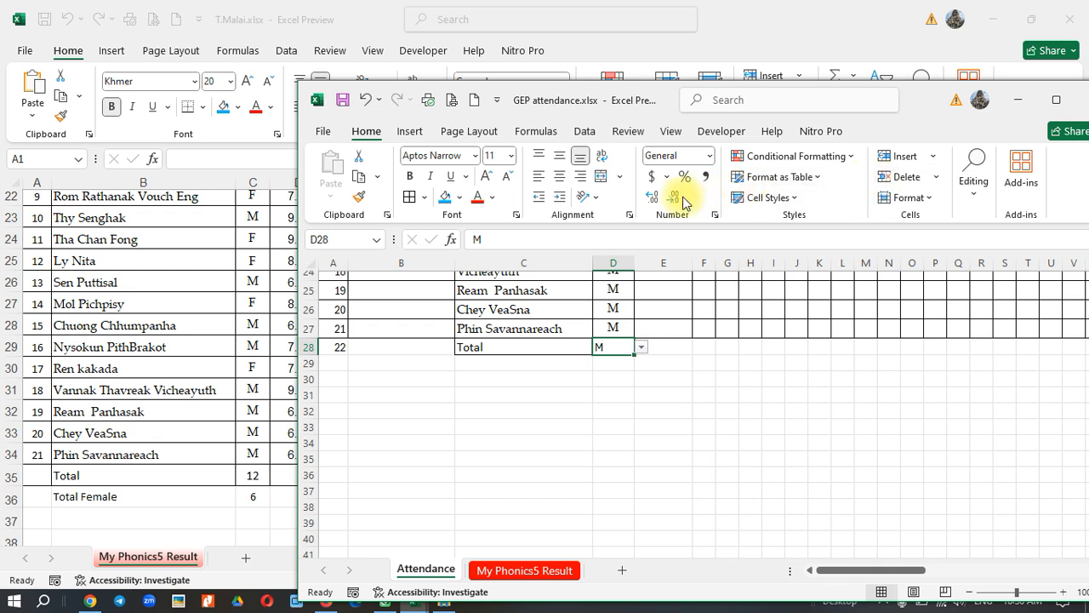
pyautogui.click(583, 137)
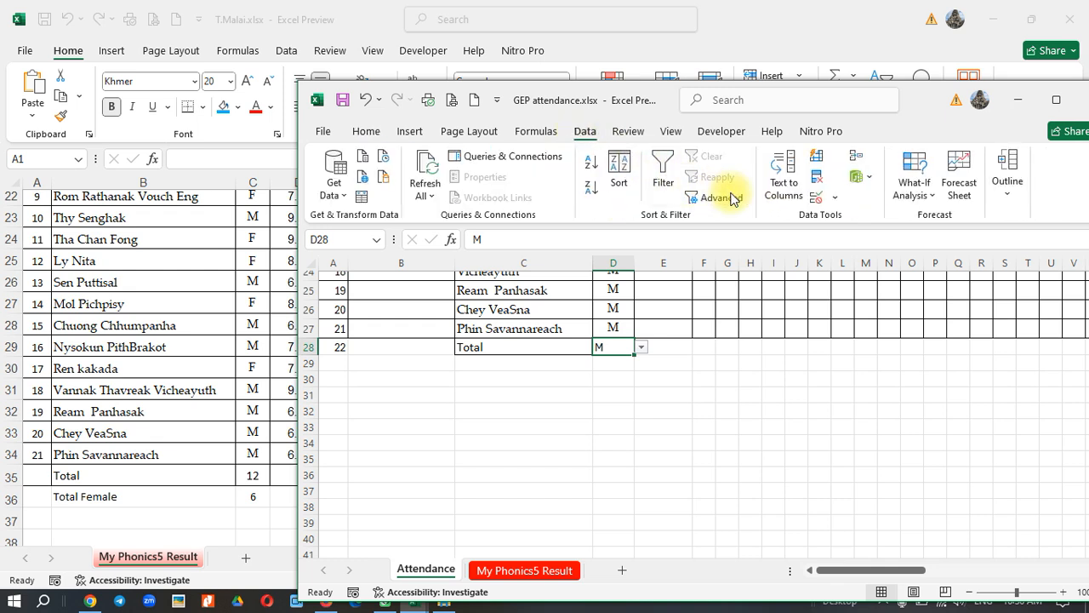
pyautogui.click(833, 201)
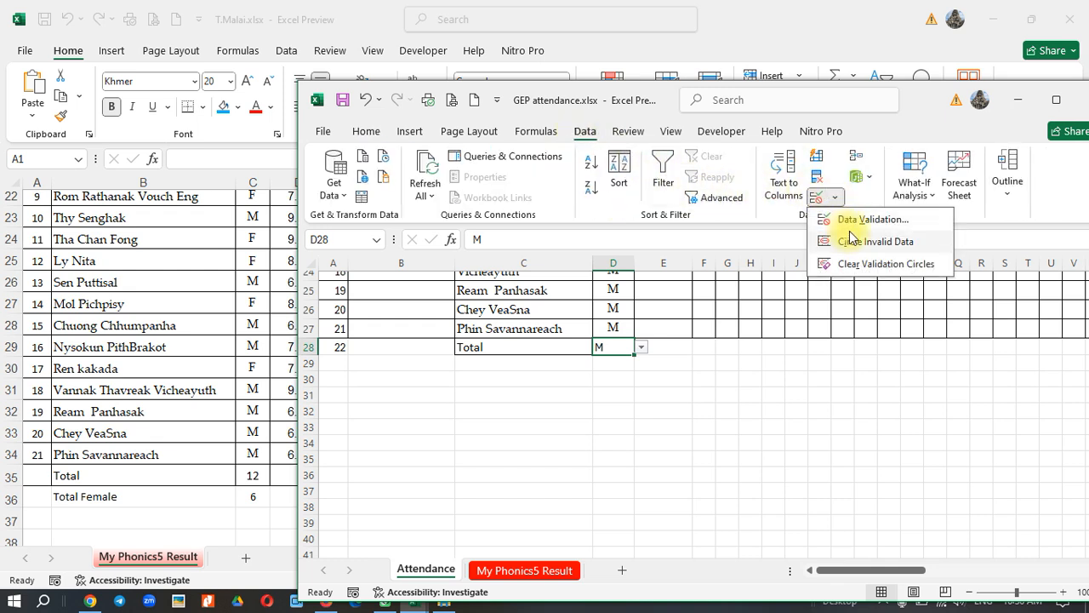
pyautogui.click(857, 265)
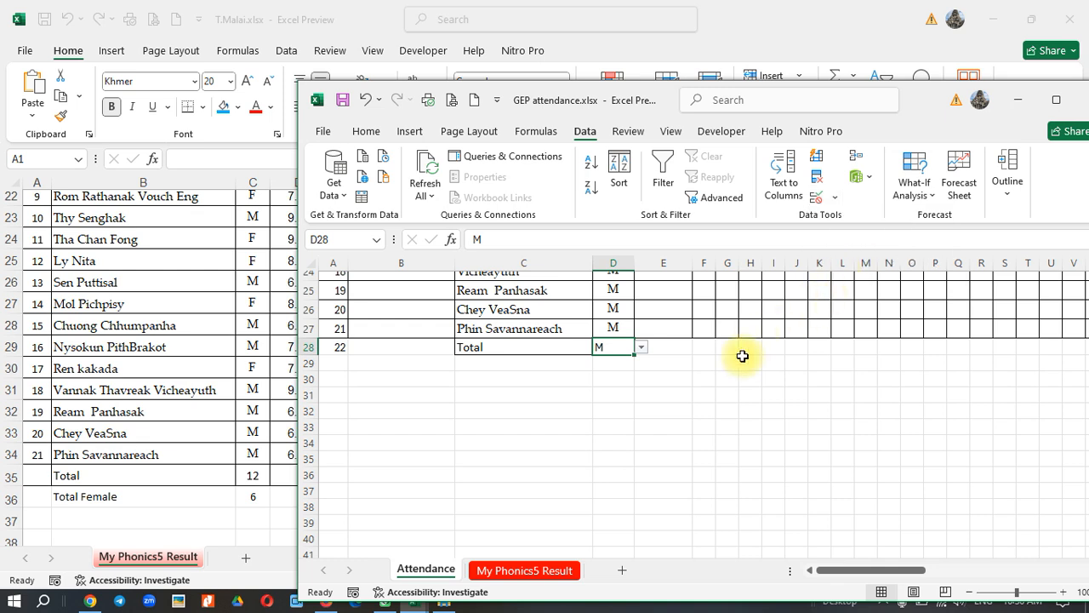
# Step: Delete the M entry from the Total cell D28
pyautogui.click(661, 391)
pyautogui.click(619, 346)
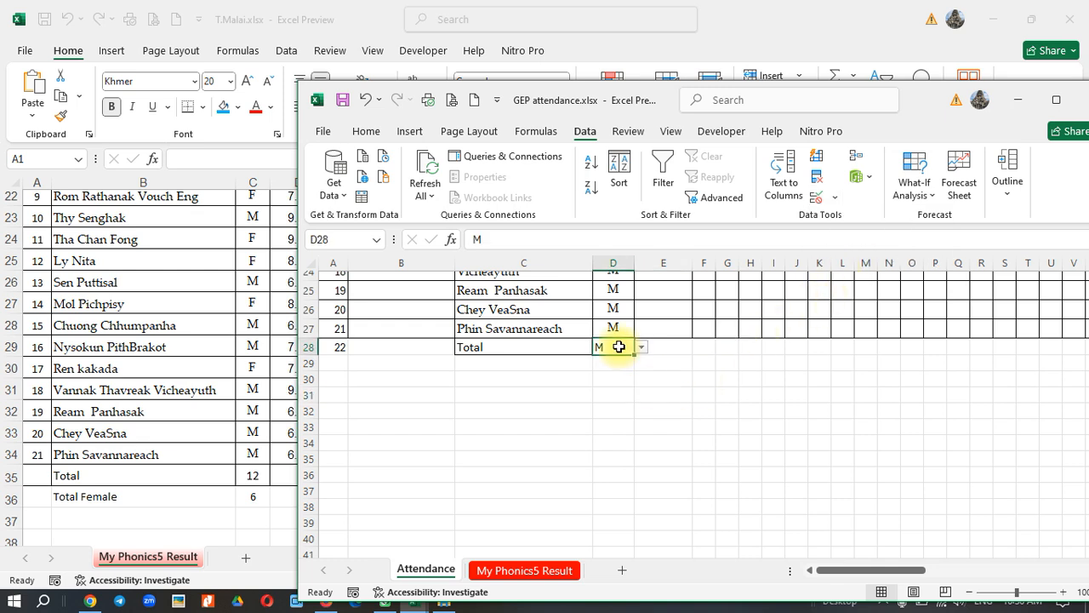
pyautogui.press('BackSpace')
pyautogui.press('Return')
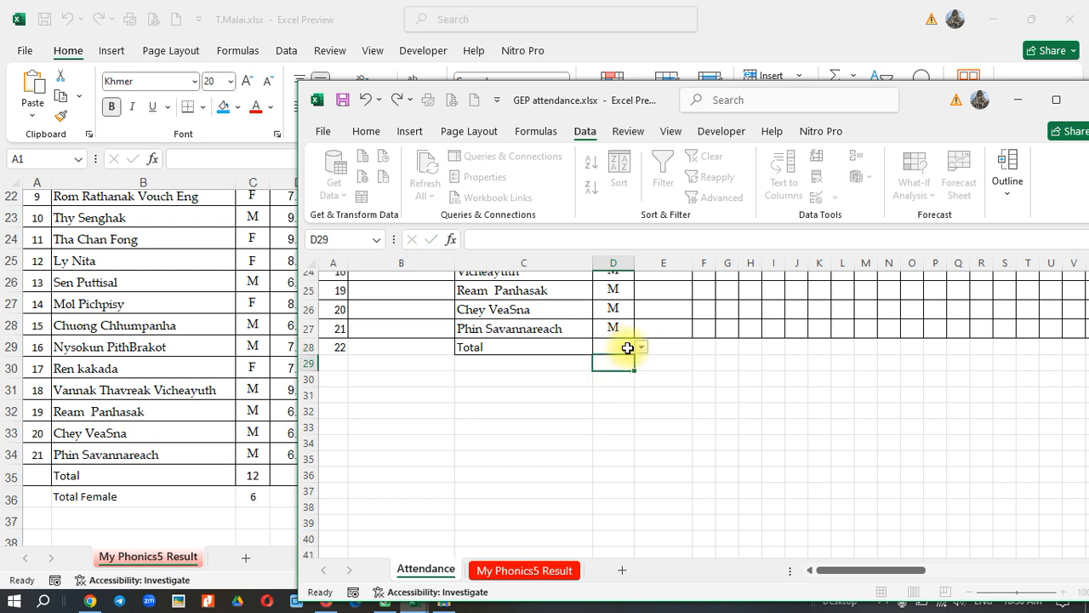
pyautogui.click(620, 350)
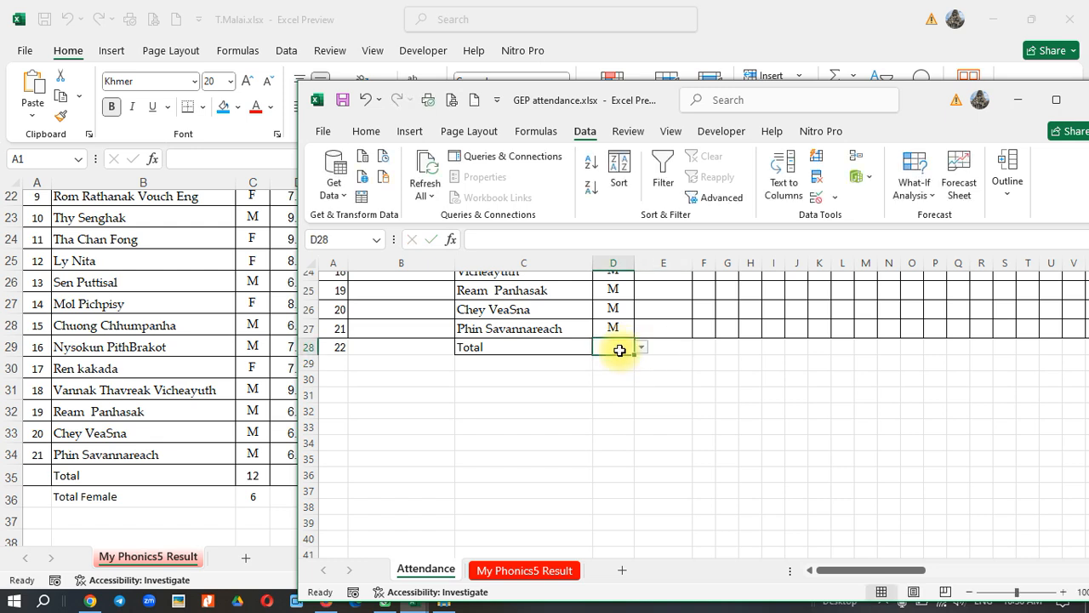
pyautogui.click(822, 184)
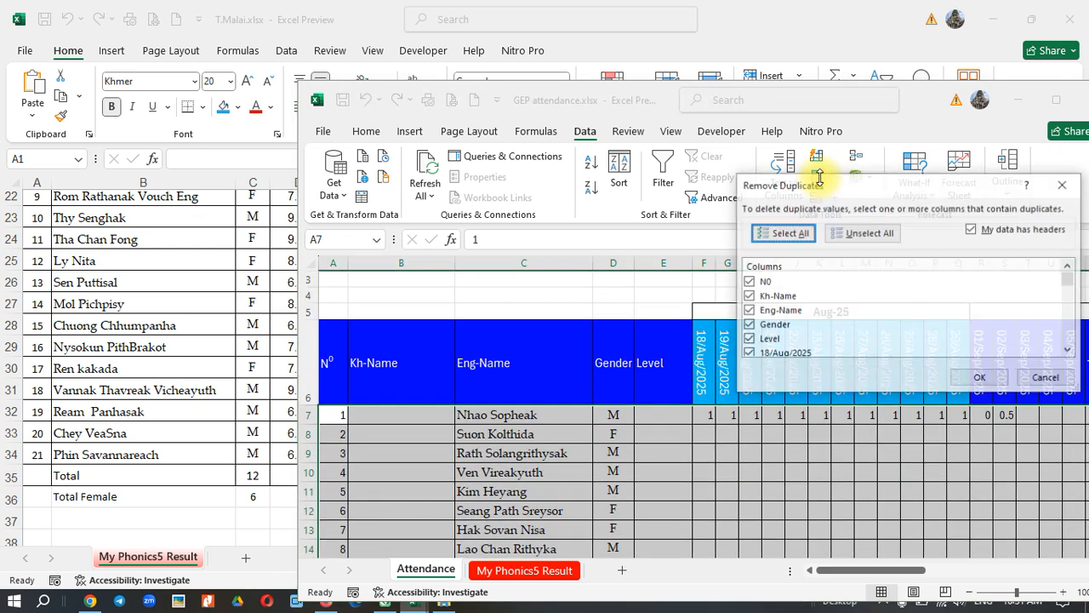
pyautogui.click(1071, 379)
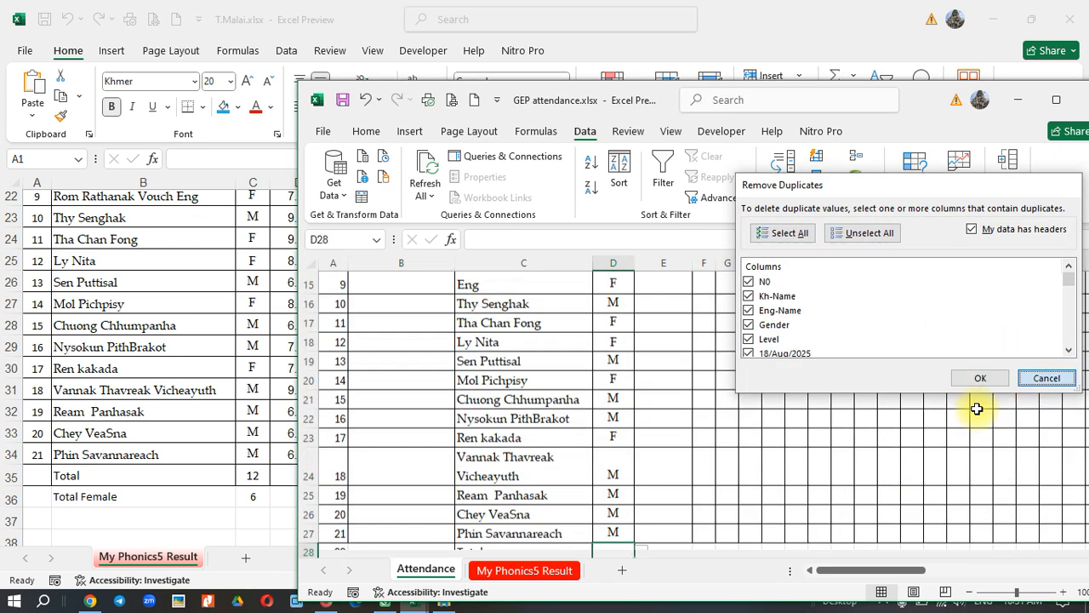
# Step: Clear all data validation settings from the Total cell D28
pyautogui.click(647, 443)
pyautogui.click(622, 414)
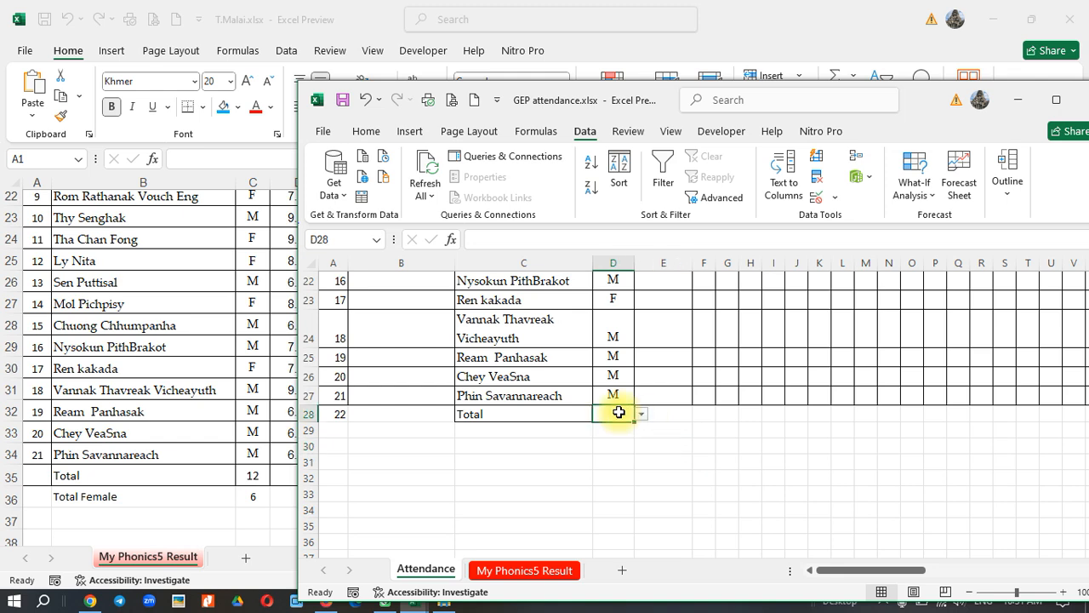
pyautogui.click(833, 202)
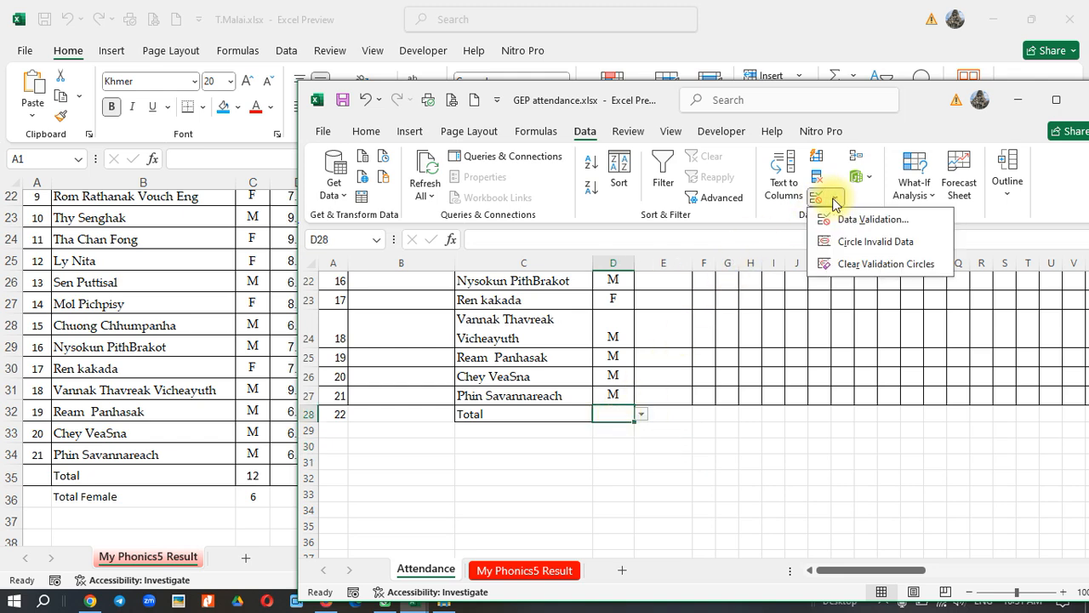
pyautogui.click(873, 219)
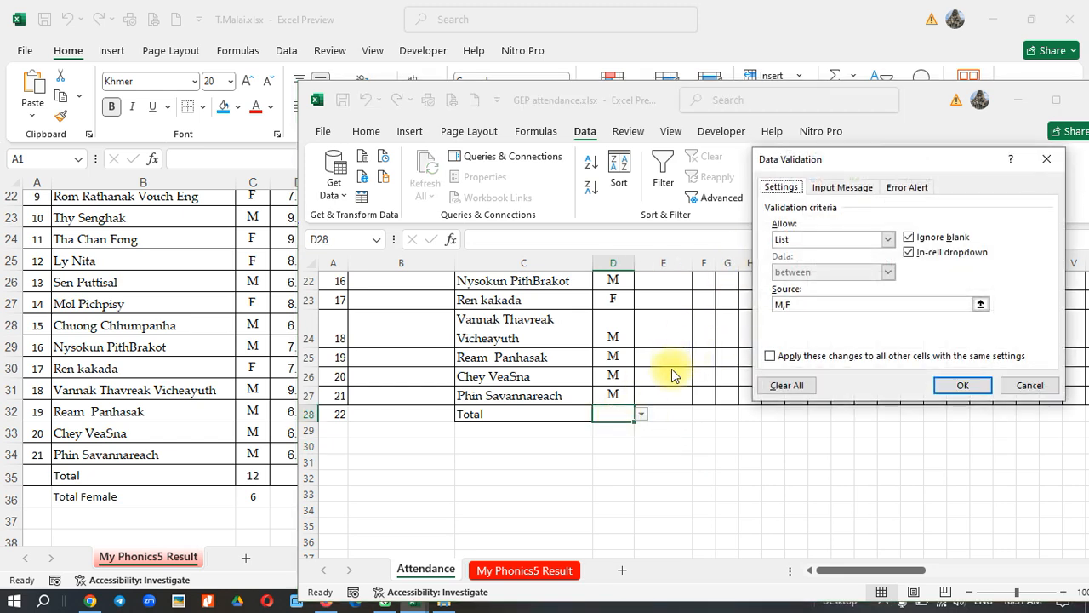
pyautogui.click(786, 385)
pyautogui.click(963, 385)
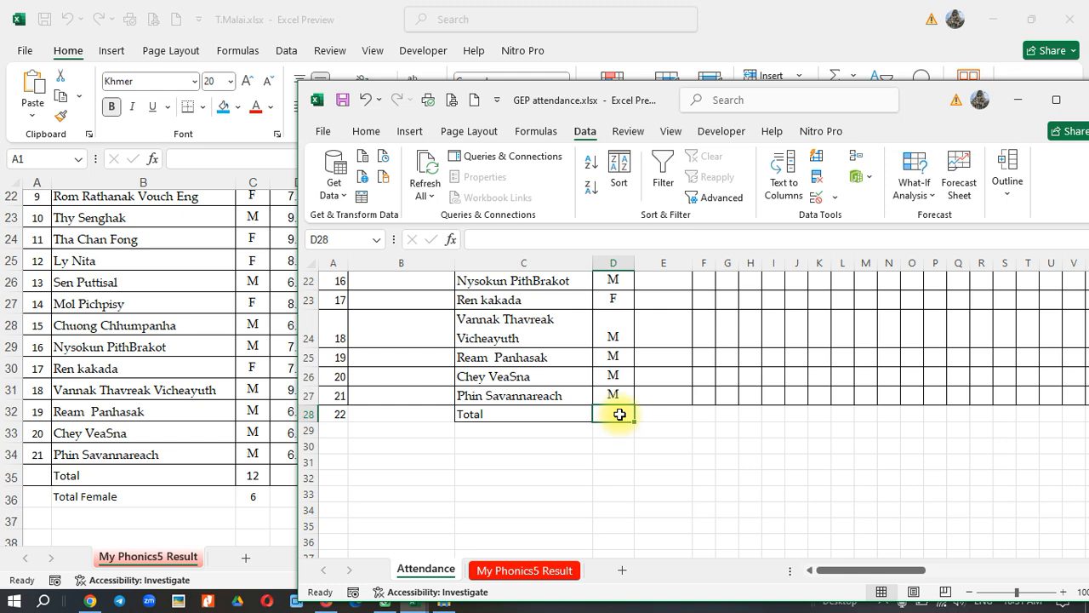
# Step: Enter =COUNTA(D7:D27) in cell D28 to count the students in the Total row
pyautogui.write('=cou')
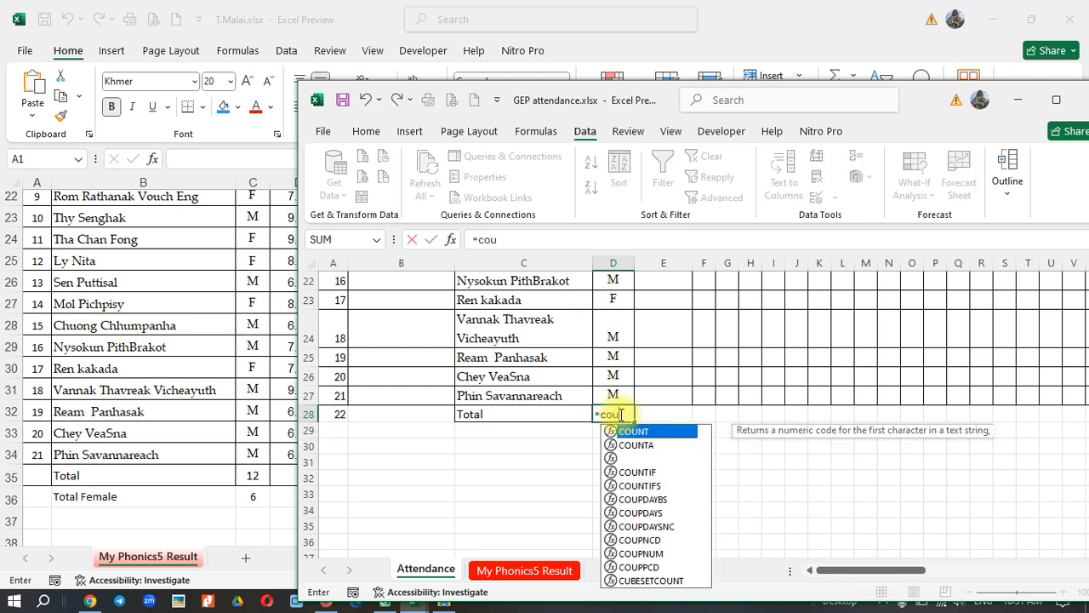
pyautogui.write('nta(')
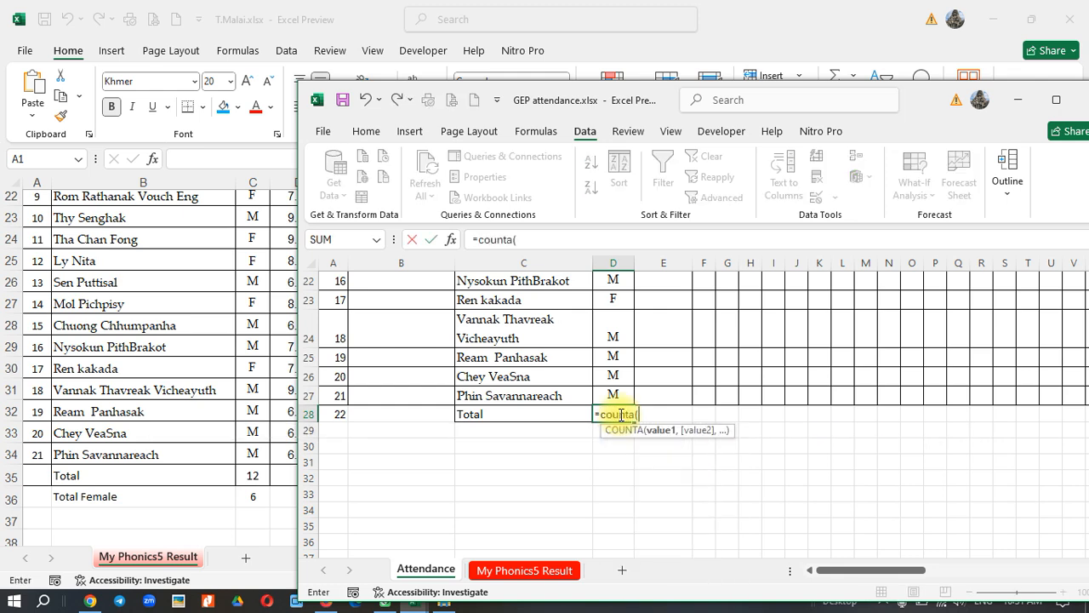
pyautogui.scroll(5, 621, 414)
pyautogui.moveTo(616, 360); pyautogui.dragTo(620, 494)
pyautogui.press('Return')
pyautogui.click(620, 508)
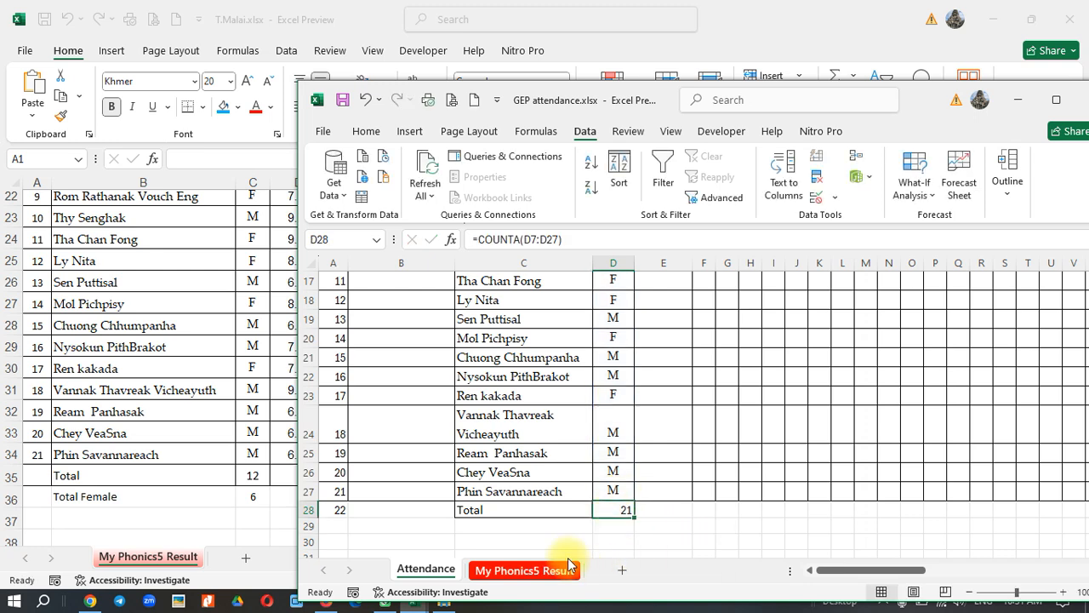
# Step: Add a Total Female label in cell C29, directly beneath the Total row of the Attendance sheet
pyautogui.scroll(-1, 516, 494)
pyautogui.click(520, 481)
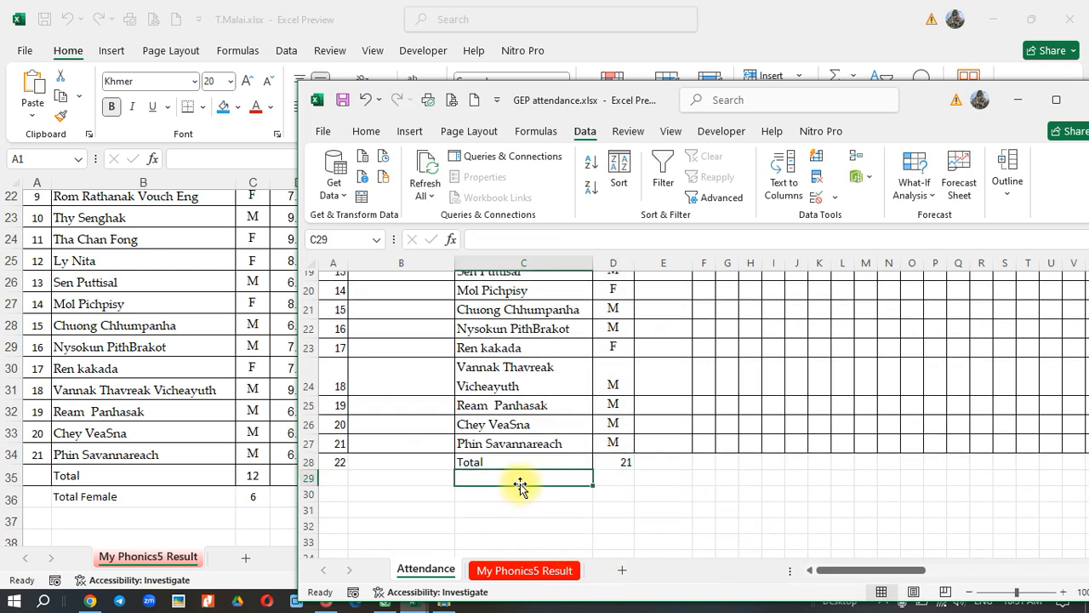
pyautogui.write('Total')
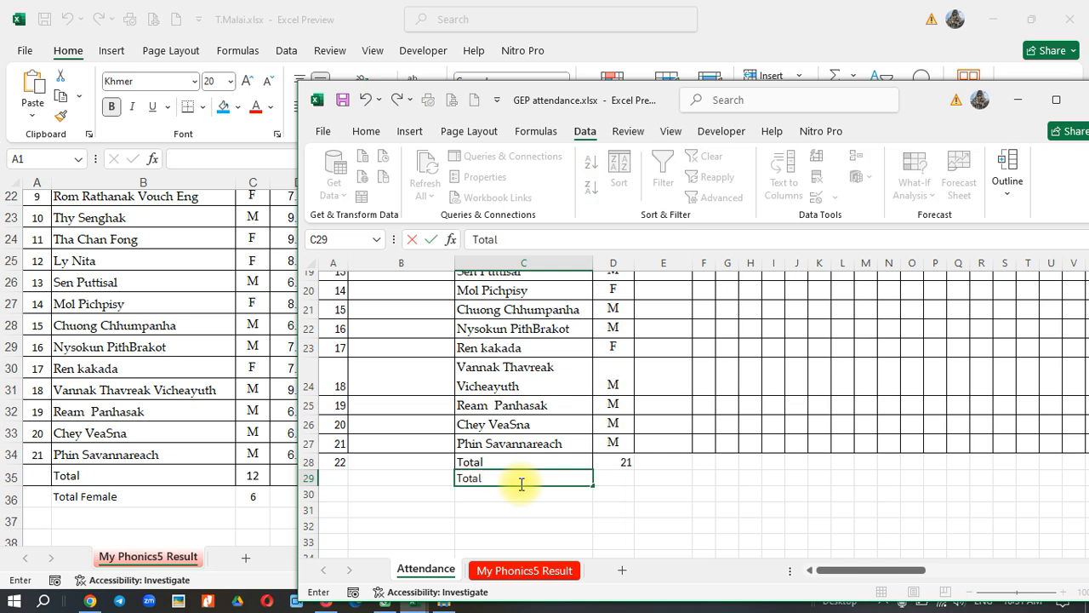
pyautogui.write(' Female')
pyautogui.press('Return')
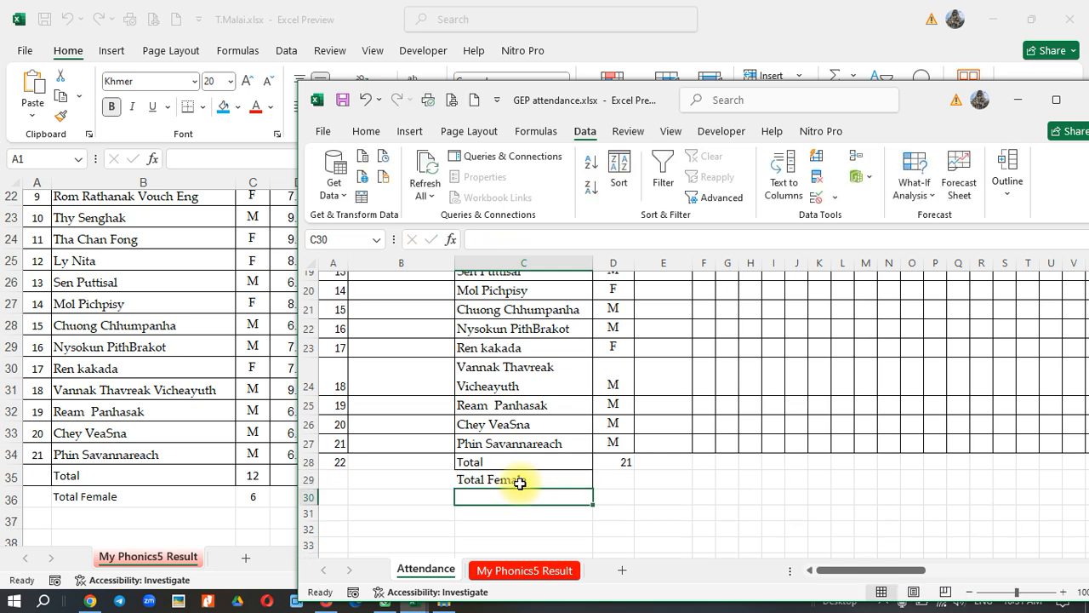
# Step: Enter =COUNTIF(D7:D27,"F") in cell D29 to count the female students
pyautogui.click(606, 480)
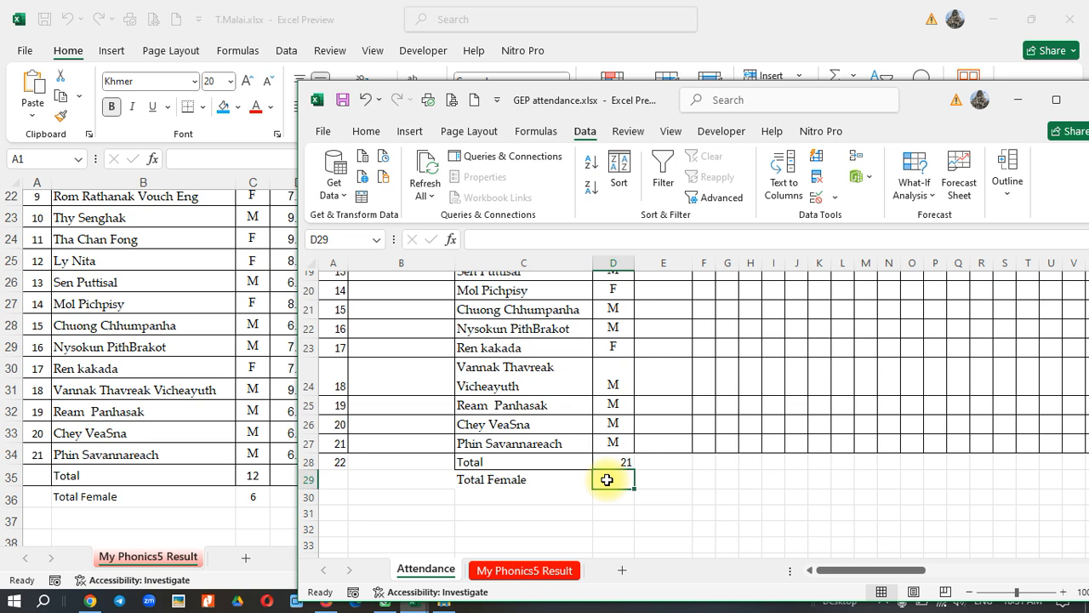
pyautogui.write('=cou')
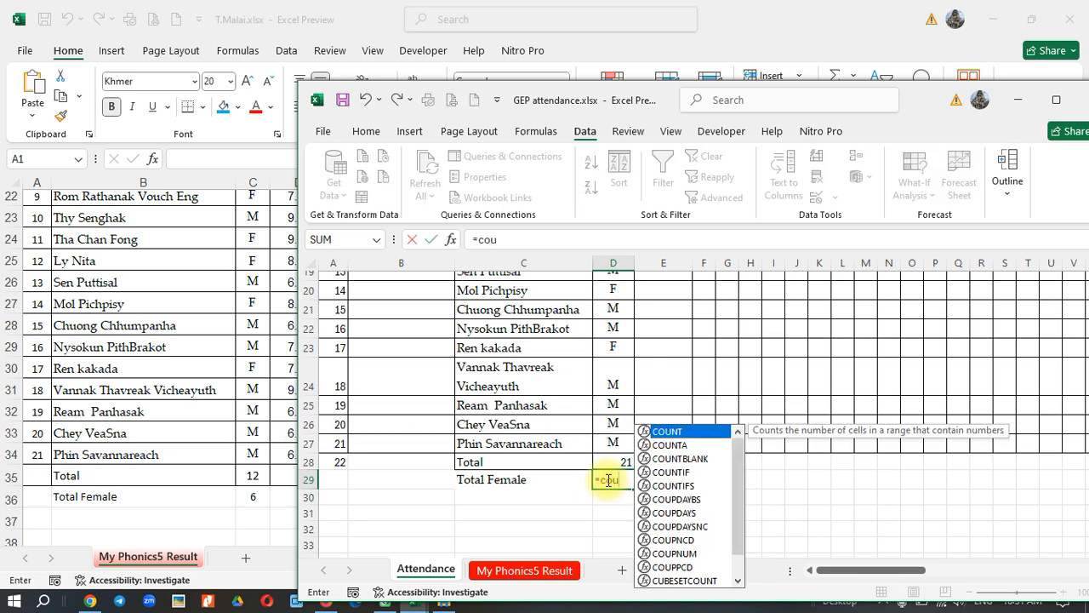
pyautogui.write('ntif(')
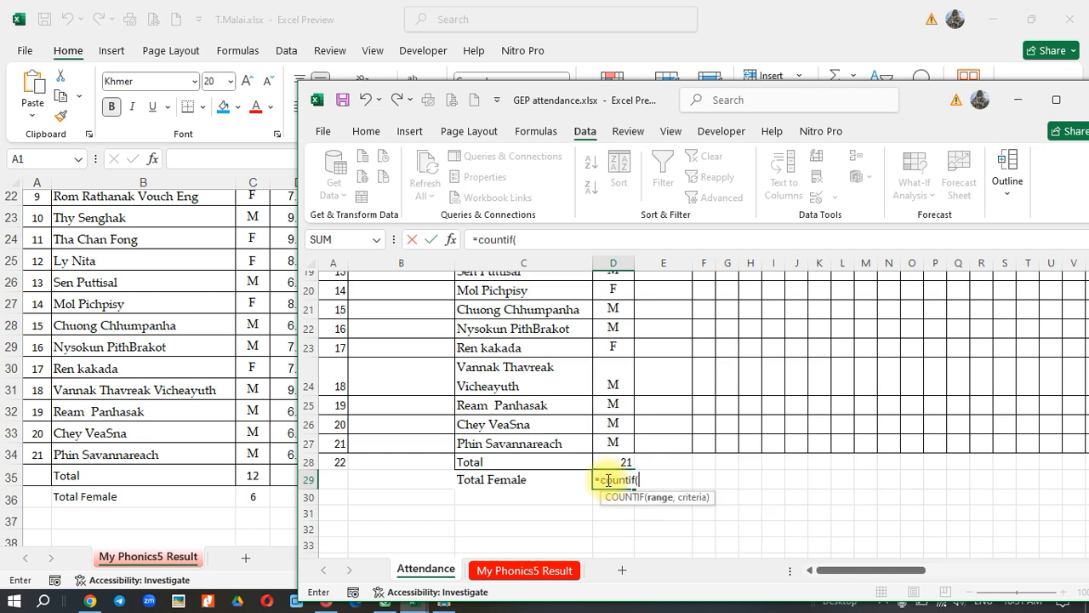
pyautogui.scroll(5, 614, 466)
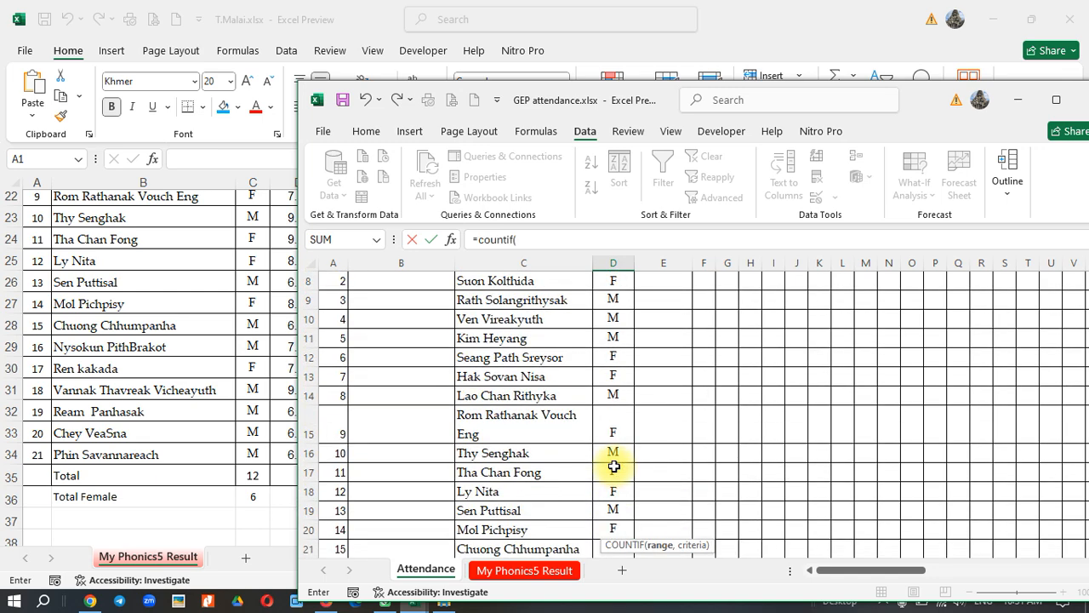
pyautogui.moveTo(609, 335); pyautogui.dragTo(613, 464)
pyautogui.write(',"F')
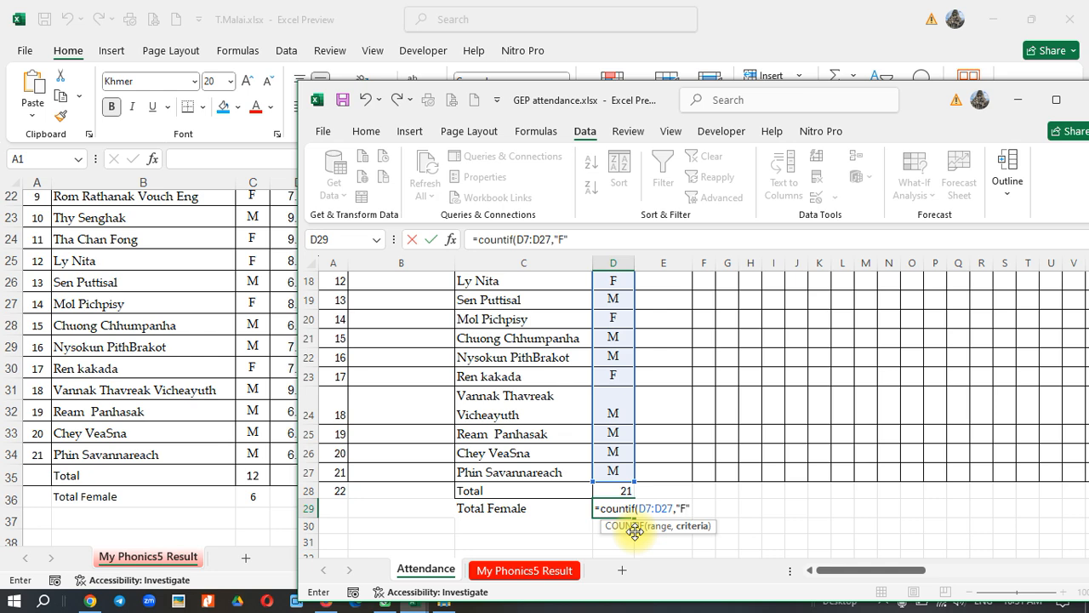
pyautogui.press('Return')
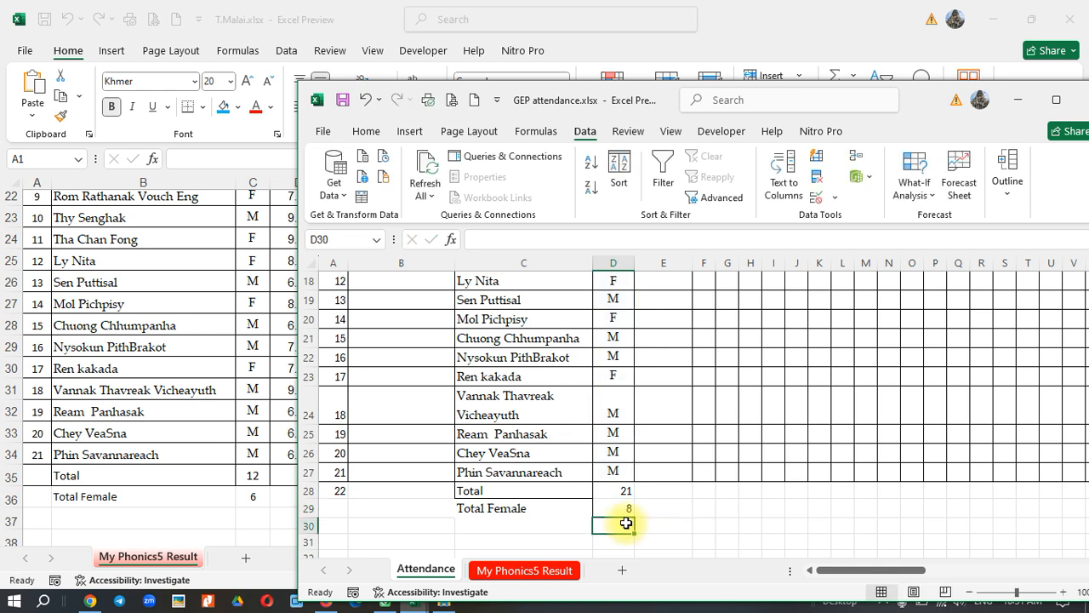
pyautogui.click(609, 508)
# Step: Maximize the GEP attendance workbook and examine its Attendance list and the My Phonics5 Result score record
pyautogui.scroll(6, 610, 507)
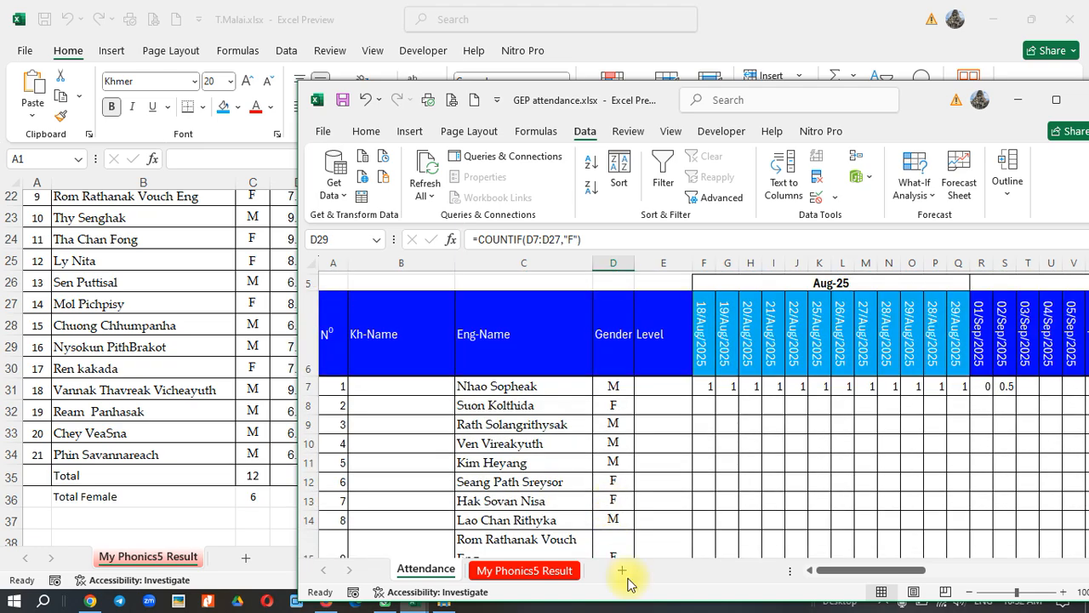
pyautogui.scroll(-3, 620, 545)
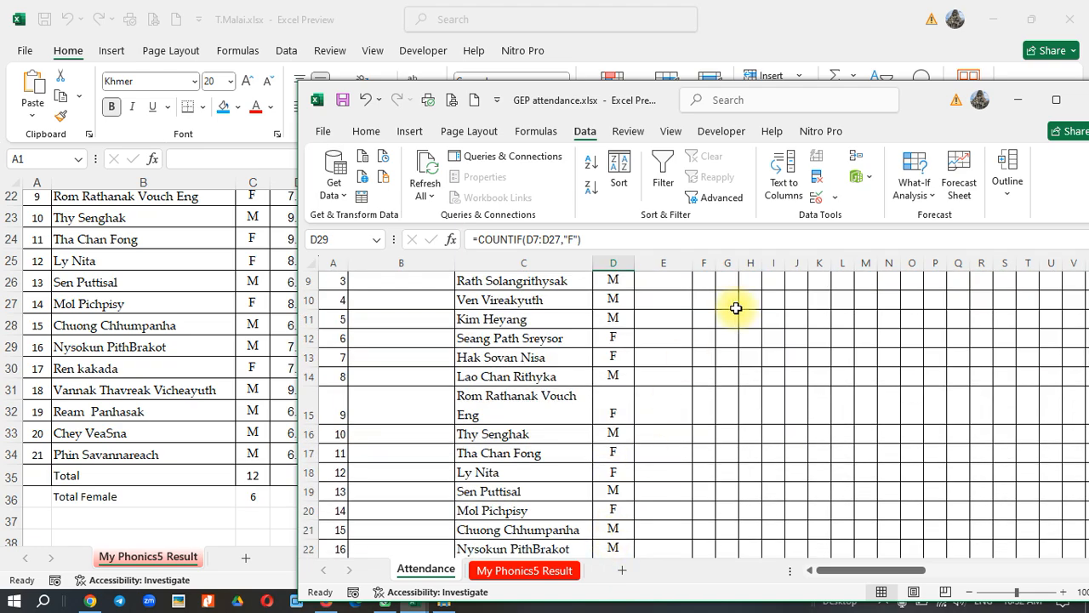
pyautogui.click(1056, 101)
pyautogui.scroll(-5, 319, 426)
pyautogui.scroll(6, 327, 451)
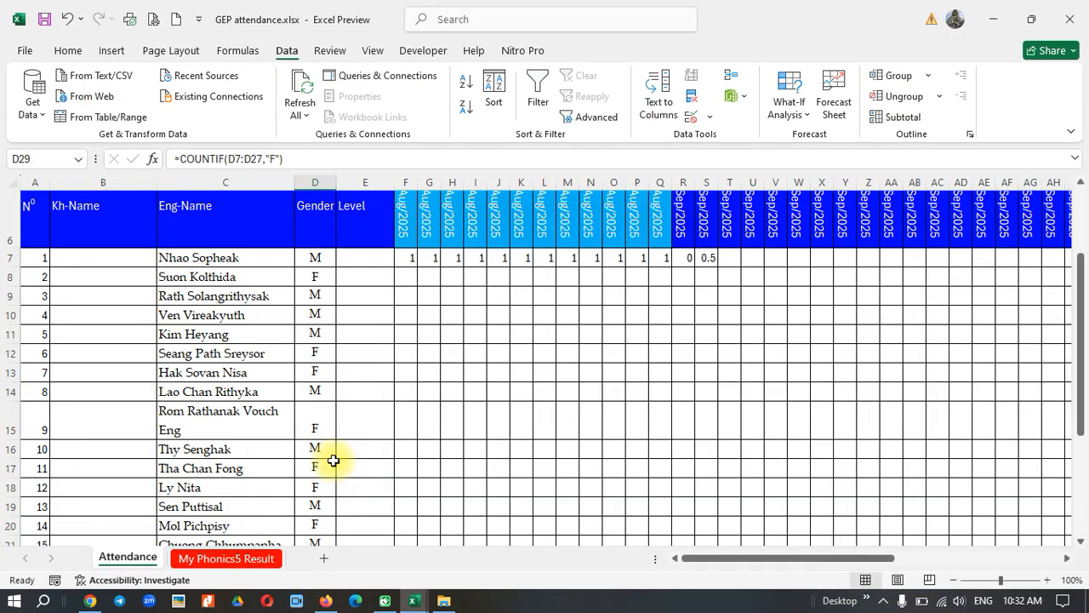
pyautogui.click(226, 558)
pyautogui.scroll(-3, 304, 464)
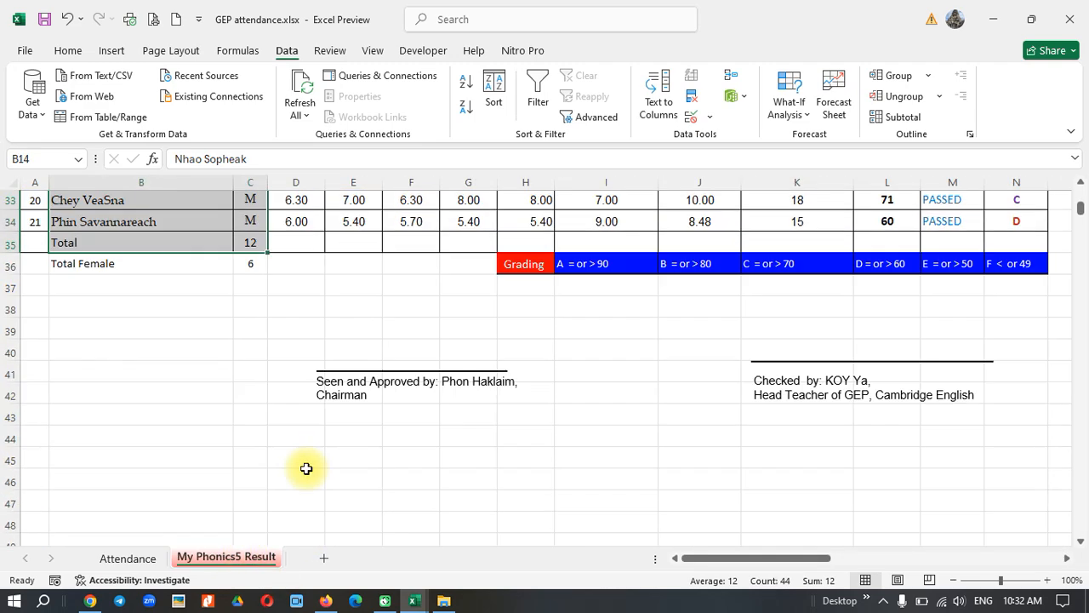
pyautogui.scroll(8, 304, 465)
pyautogui.scroll(-3, 310, 455)
pyautogui.scroll(3, 312, 447)
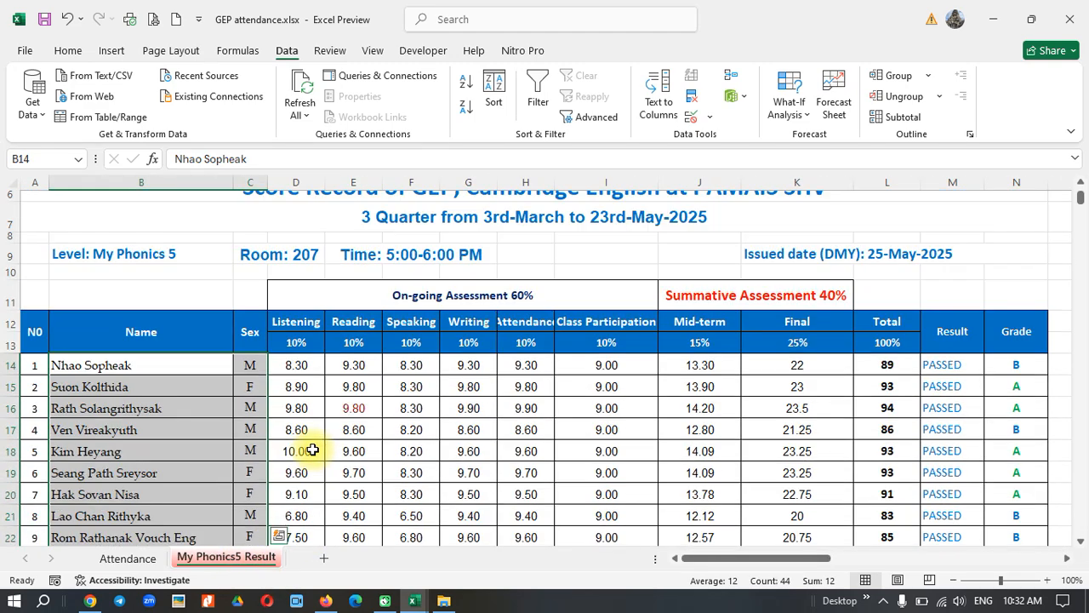
pyautogui.scroll(-3, 312, 446)
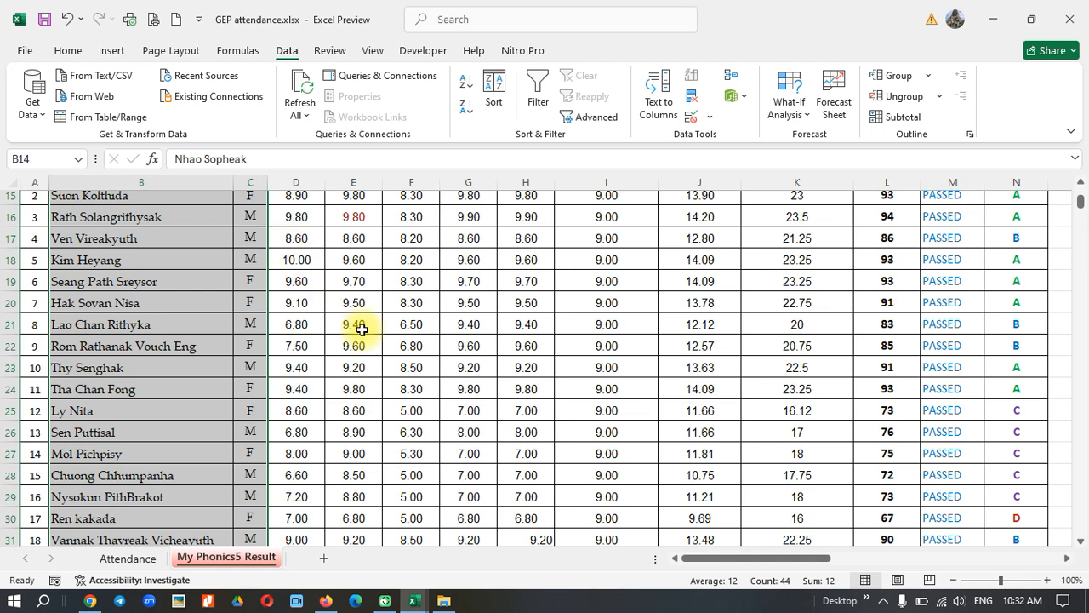
pyautogui.scroll(5, 362, 326)
pyautogui.scroll(-3, 362, 326)
pyautogui.scroll(3, 357, 309)
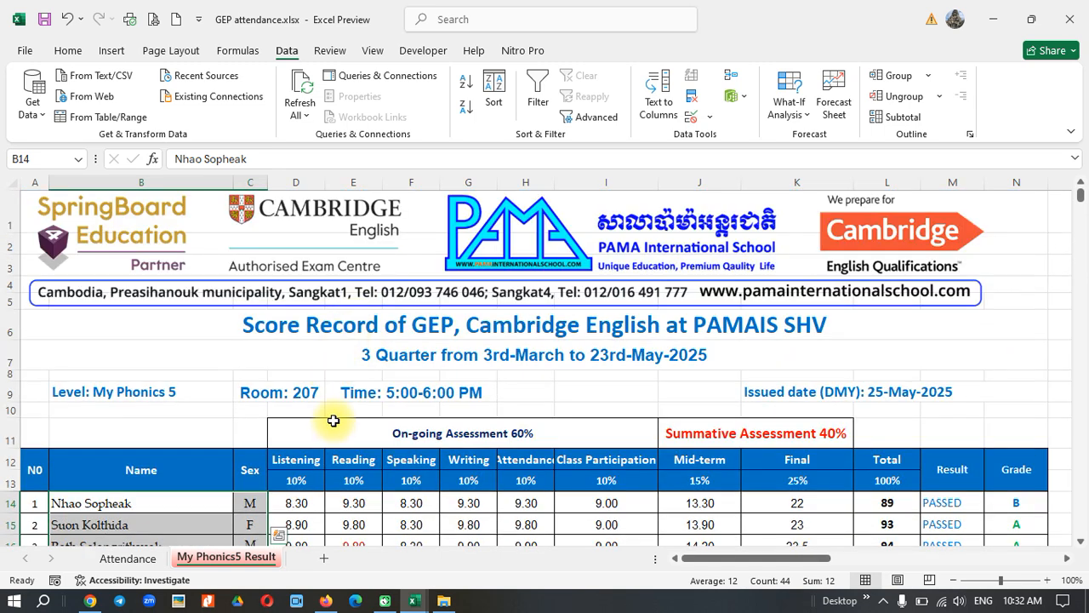
pyautogui.scroll(-3, 292, 389)
pyautogui.scroll(3, 292, 389)
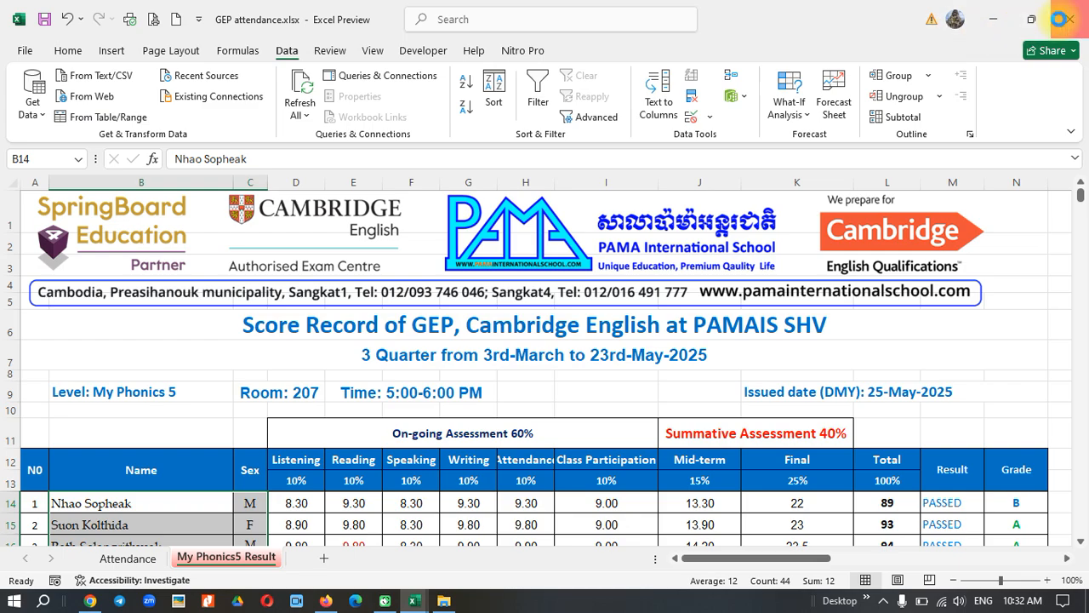
# Step: Close the GEP attendance workbook, switch to Google Drive in Chrome and open the 5. Cambridge GEP folder inside 1. Core Curricula
pyautogui.click(1070, 19)
pyautogui.click(91, 600)
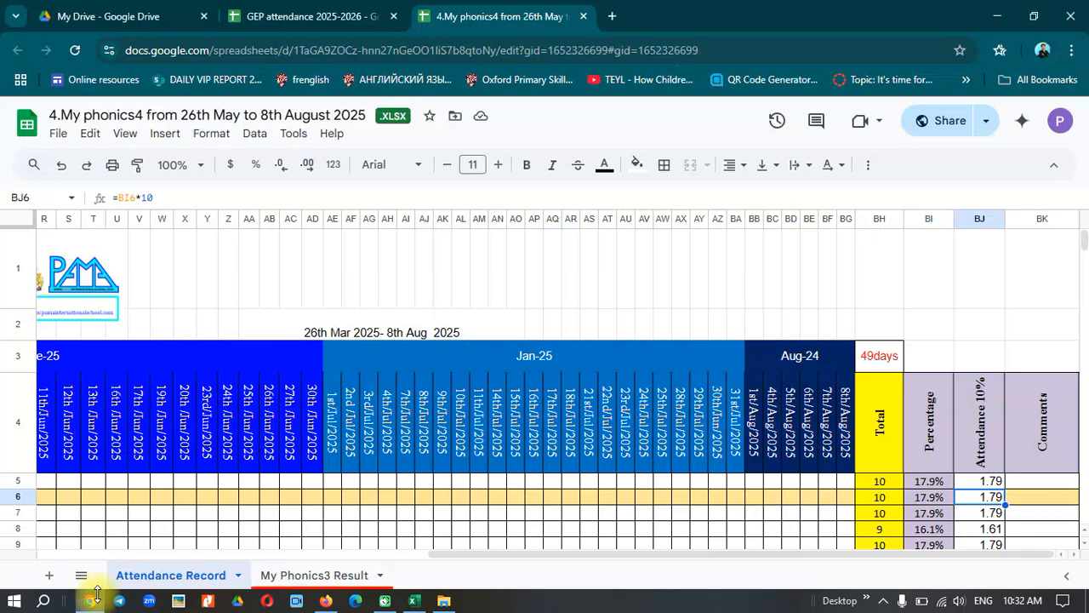
pyautogui.click(159, 23)
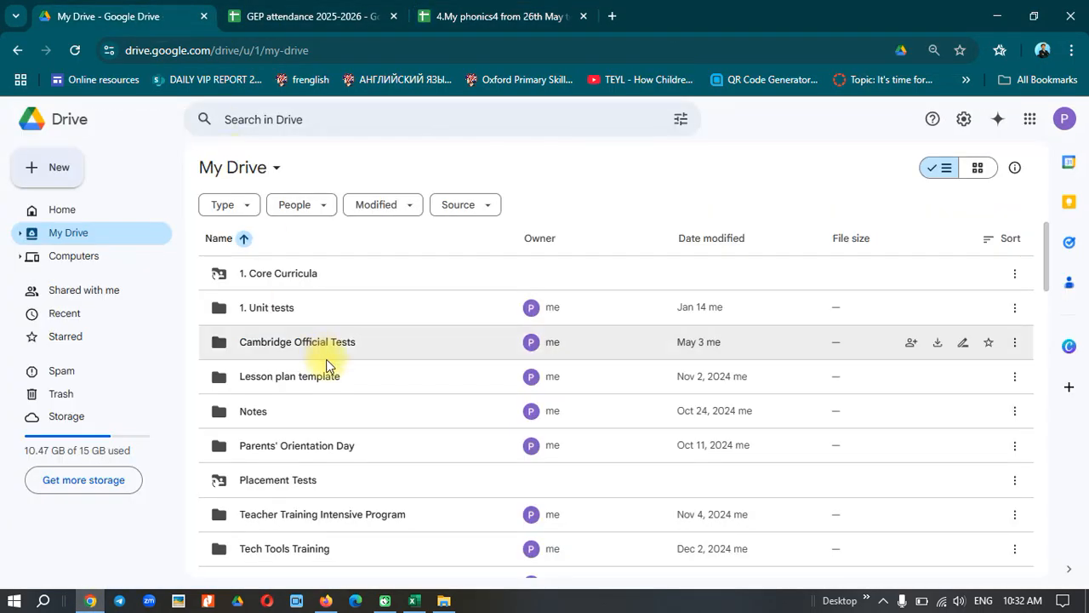
pyautogui.doubleClick(292, 272)
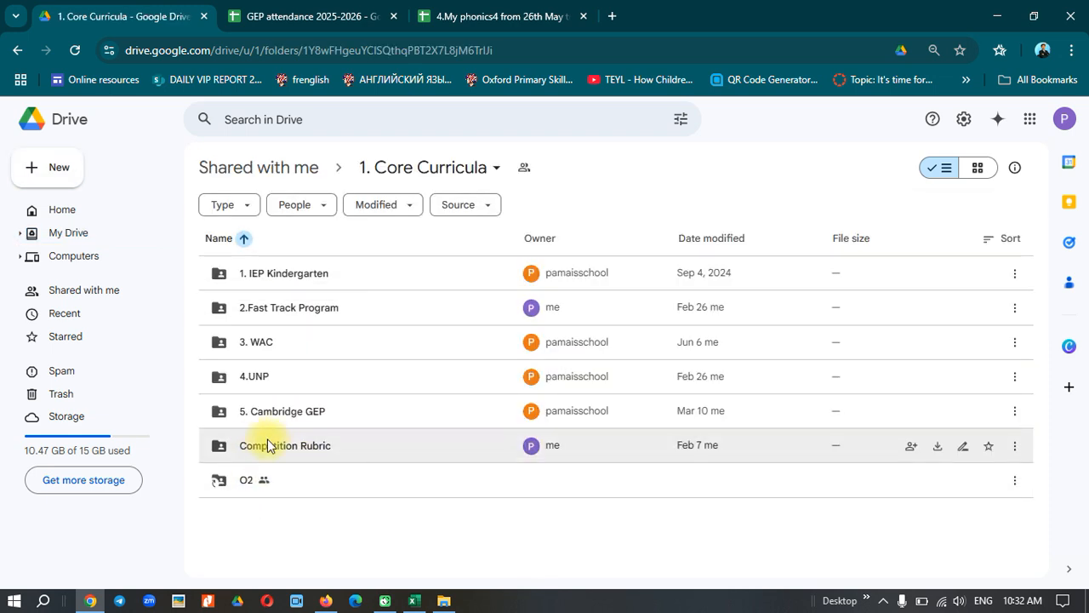
pyautogui.doubleClick(284, 412)
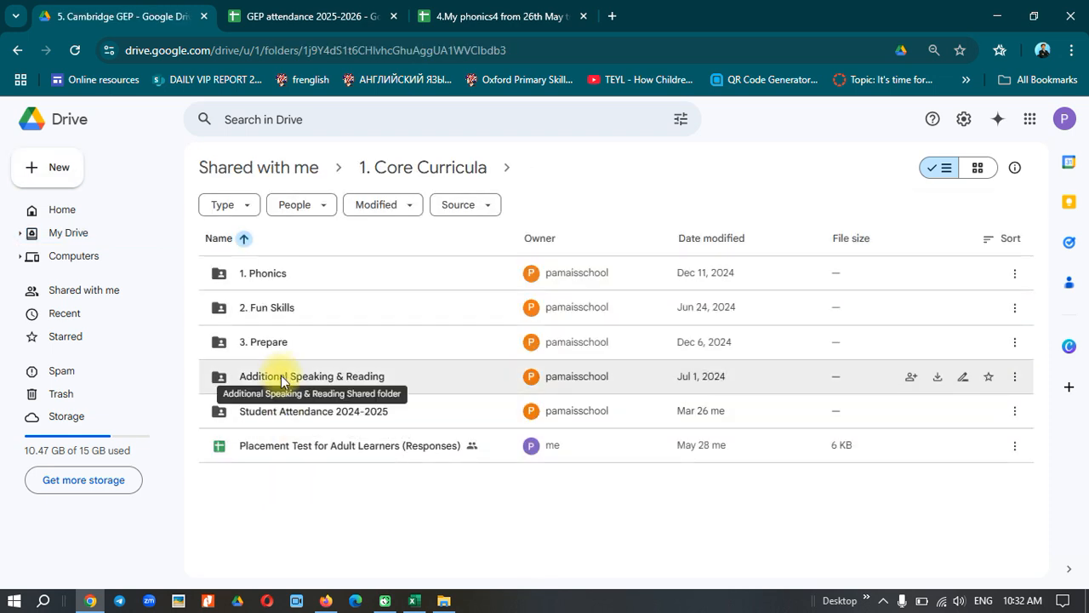
# Step: Create a folder named "Student attendance 2025-2026" inside 5. Cambridge GEP and open it
pyautogui.rightClick(292, 510)
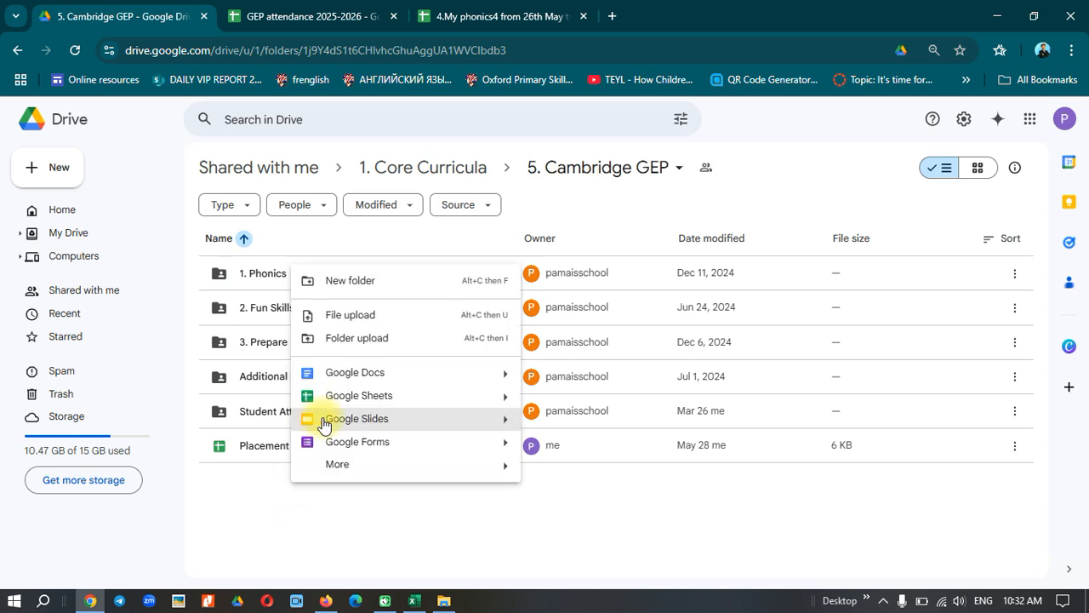
pyautogui.click(344, 292)
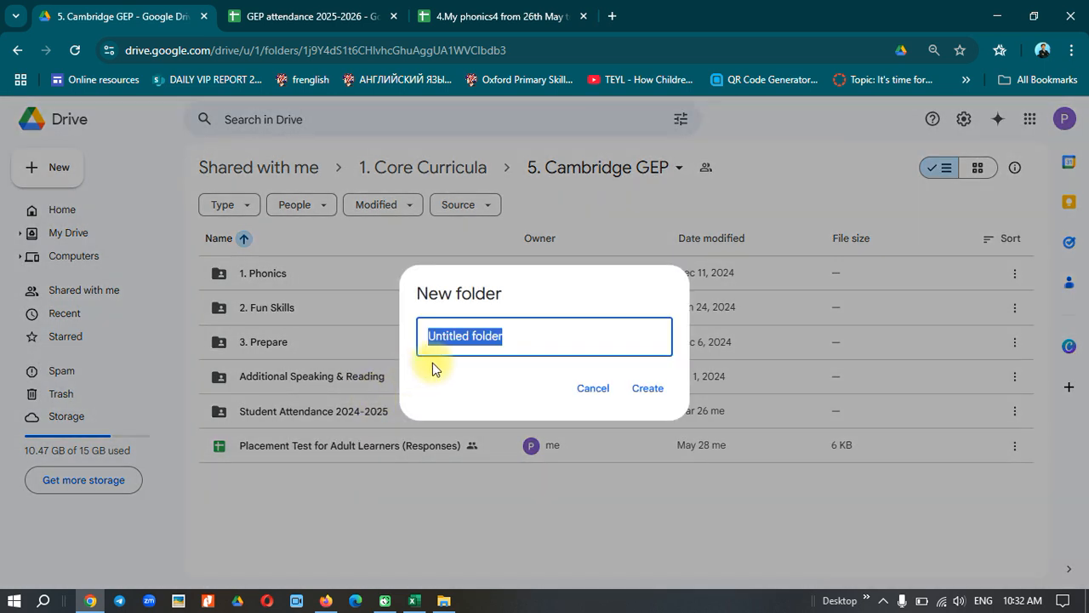
pyautogui.write('St')
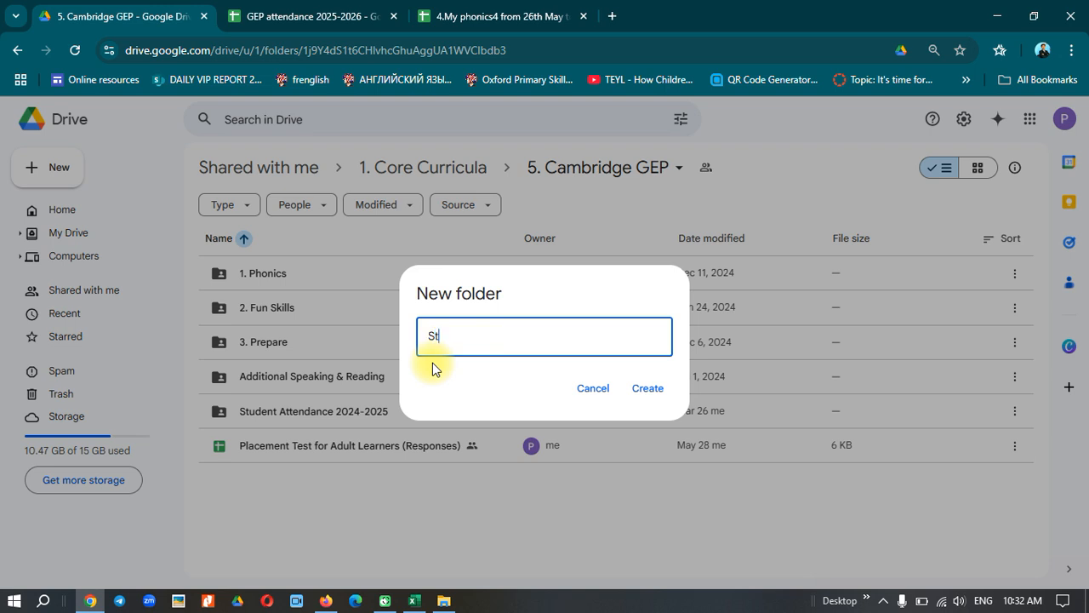
pyautogui.write('udent attendance 2025-20')
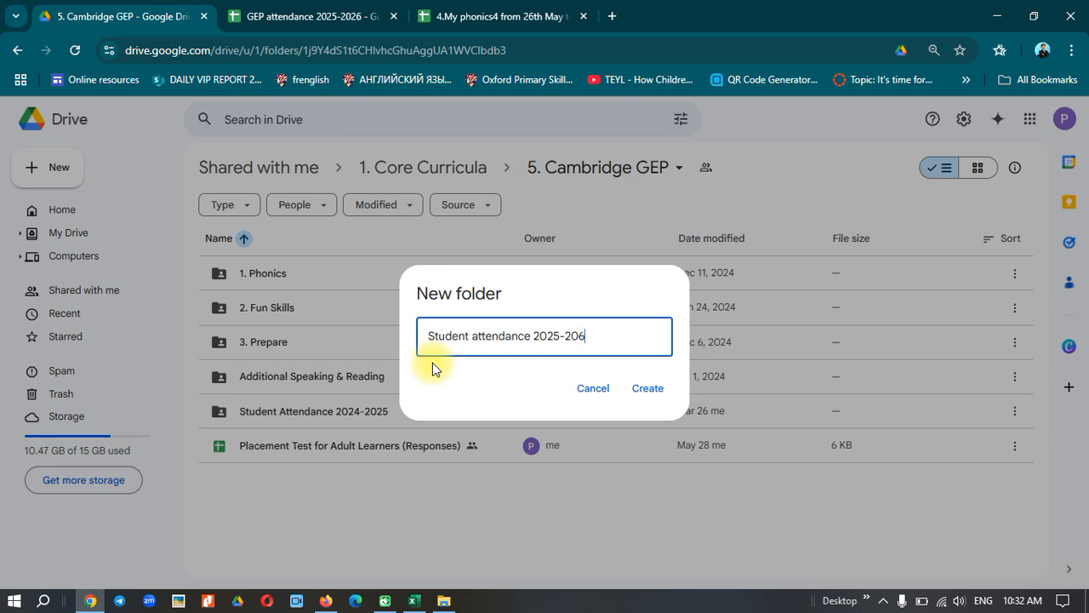
pyautogui.write('26')
pyautogui.press('Return')
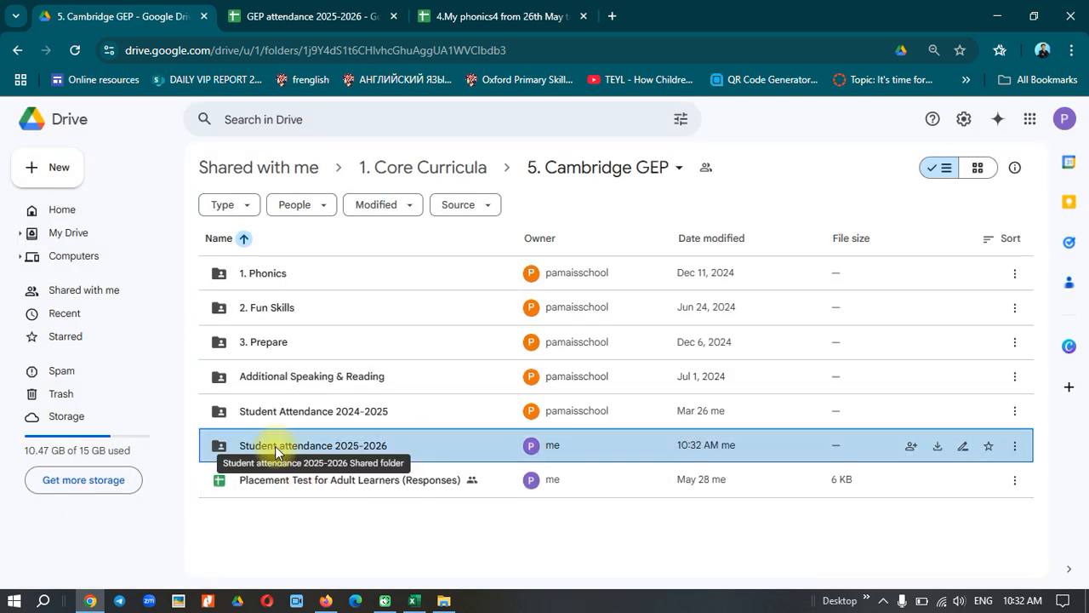
pyautogui.doubleClick(331, 454)
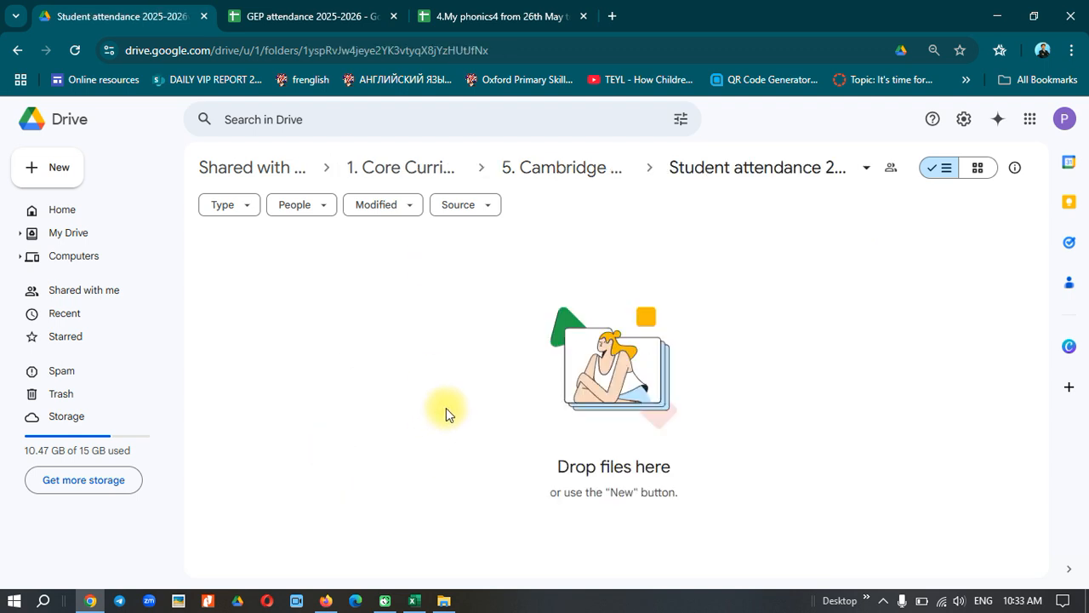
# Step: Switch to File Explorer and look through the 4.Cambridge for GEP folder inside 1.Curriculum for the attendance file
pyautogui.click(443, 600)
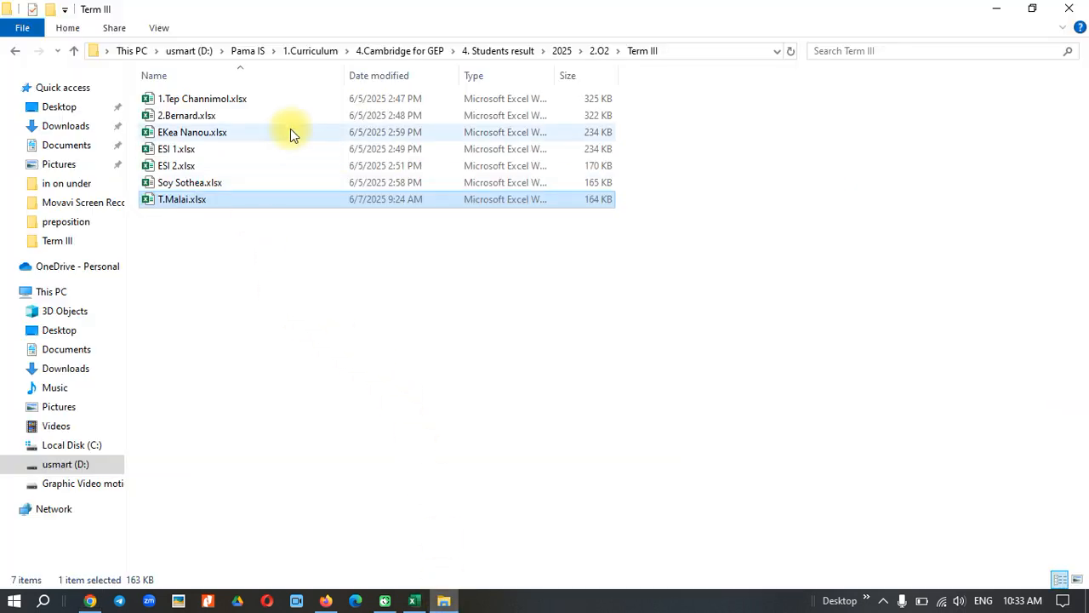
pyautogui.click(308, 51)
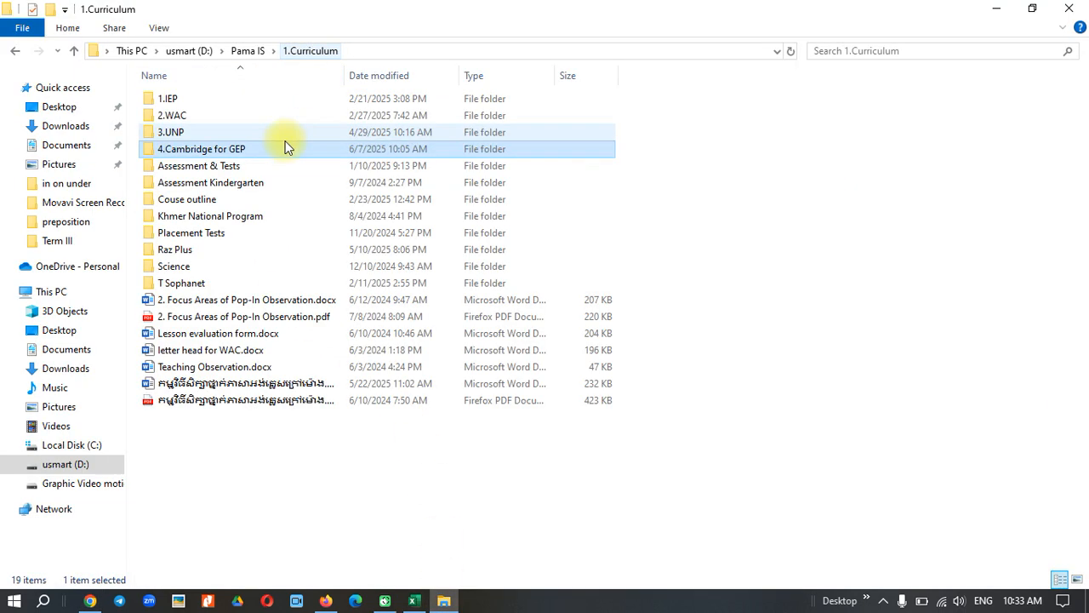
pyautogui.doubleClick(236, 157)
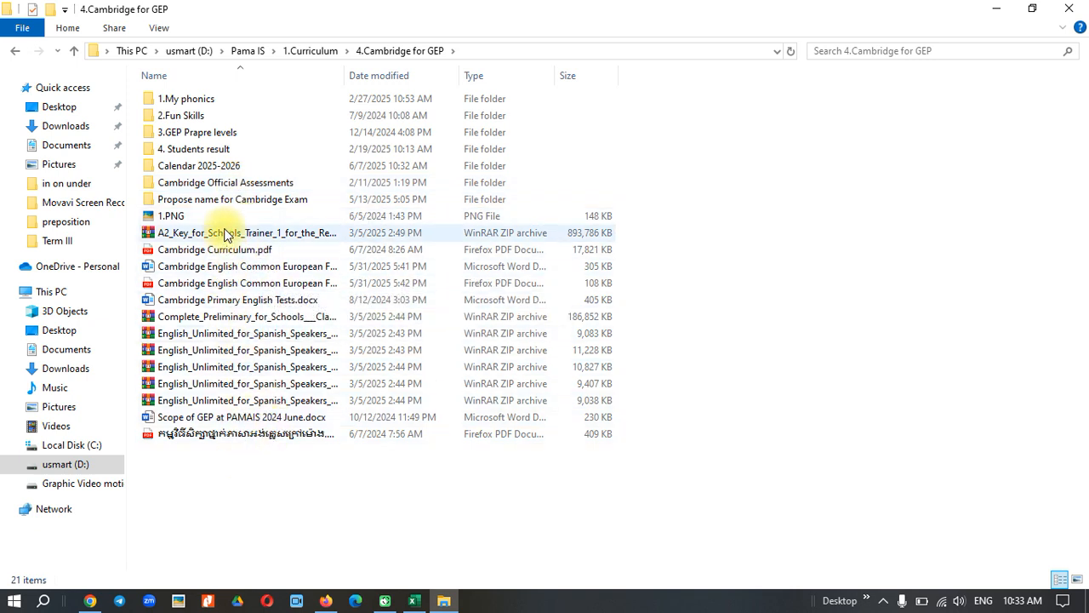
# Step: Switch to Excel and close the remaining workbook containing the original My Phonics5 Result sheet
pyautogui.click(414, 601)
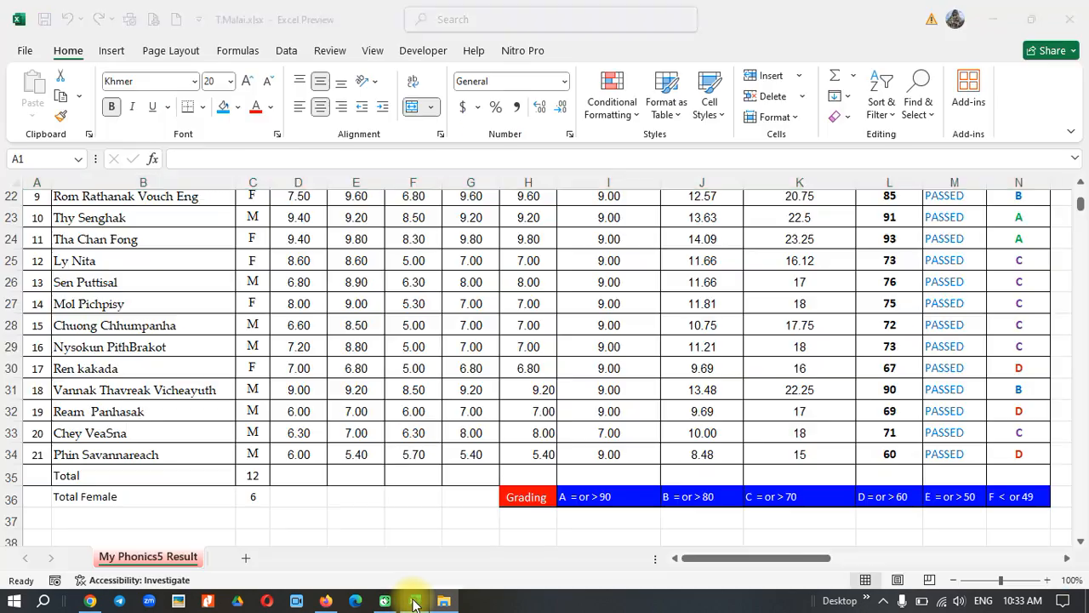
pyautogui.scroll(4, 399, 331)
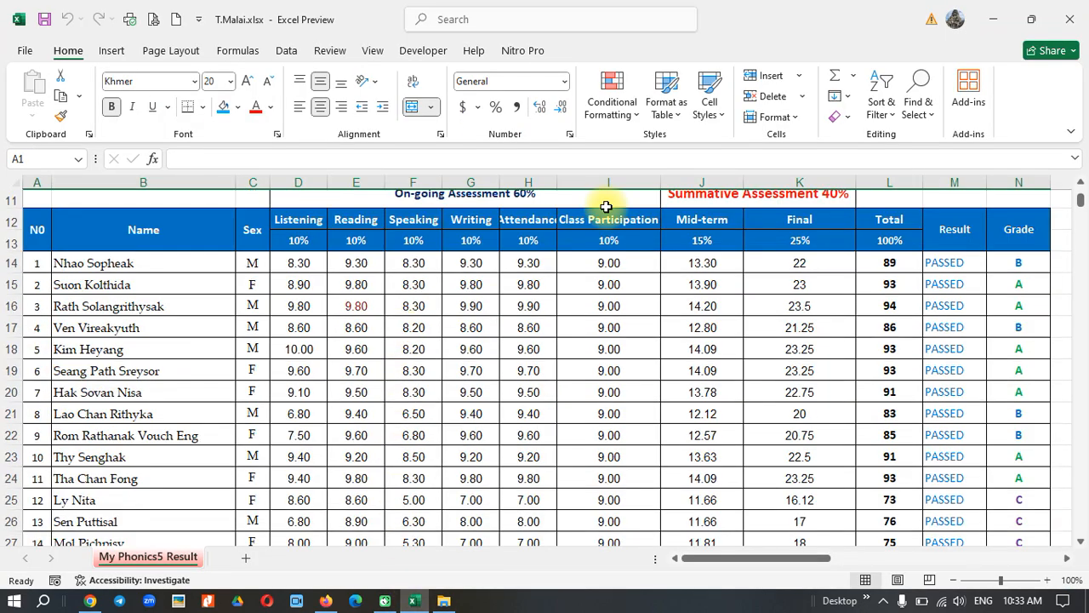
pyautogui.click(1066, 28)
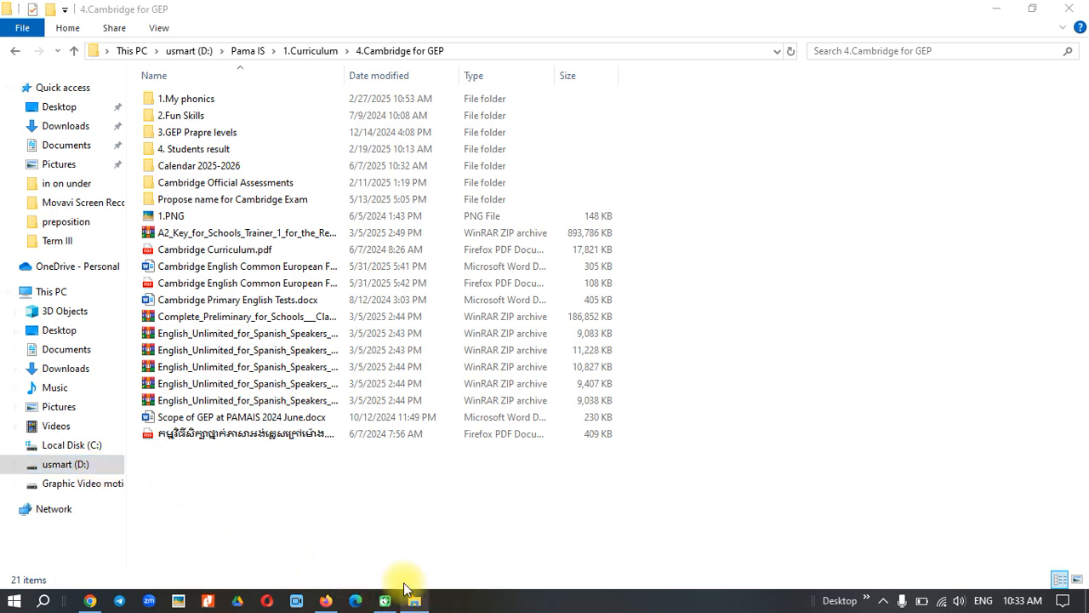
# Step: Open English Part-time Class.xlsx from the Attendance for Part Time Classes folder in Pama IS, check its contents and close it
pyautogui.click(87, 466)
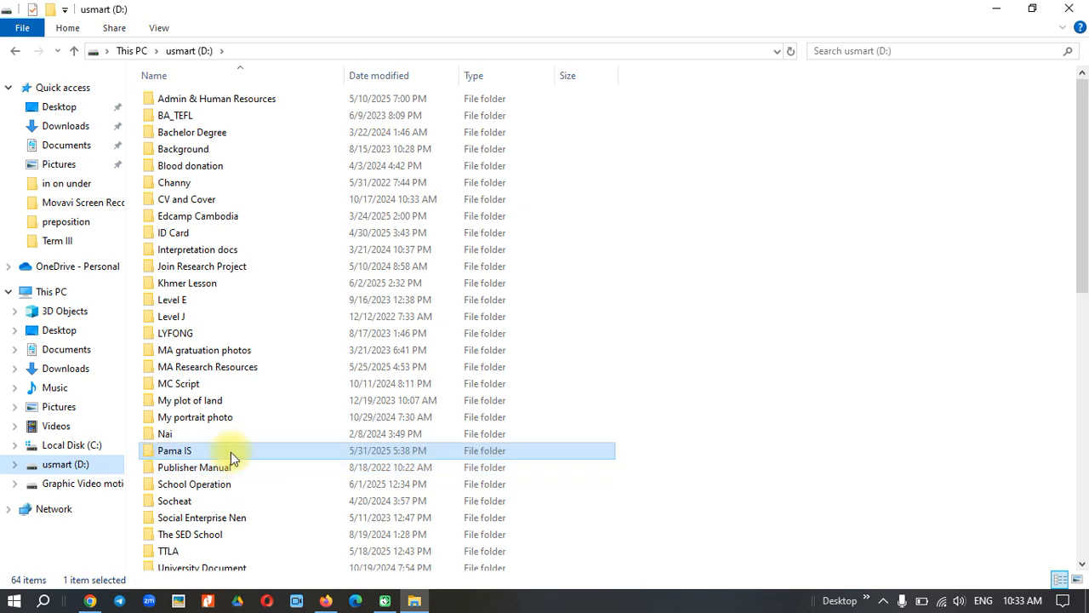
pyautogui.doubleClick(231, 452)
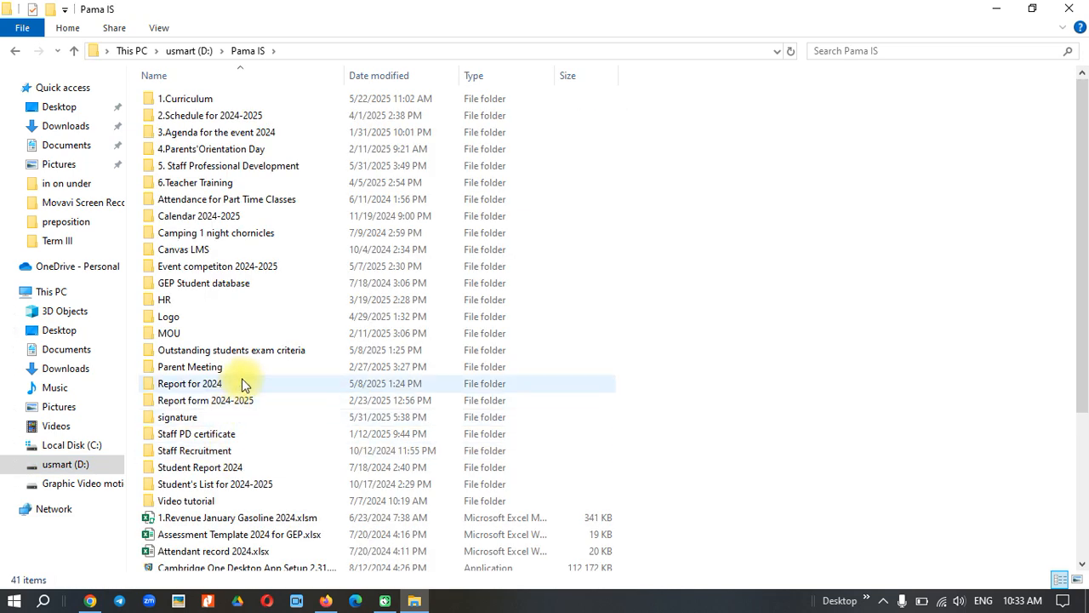
pyautogui.doubleClick(235, 205)
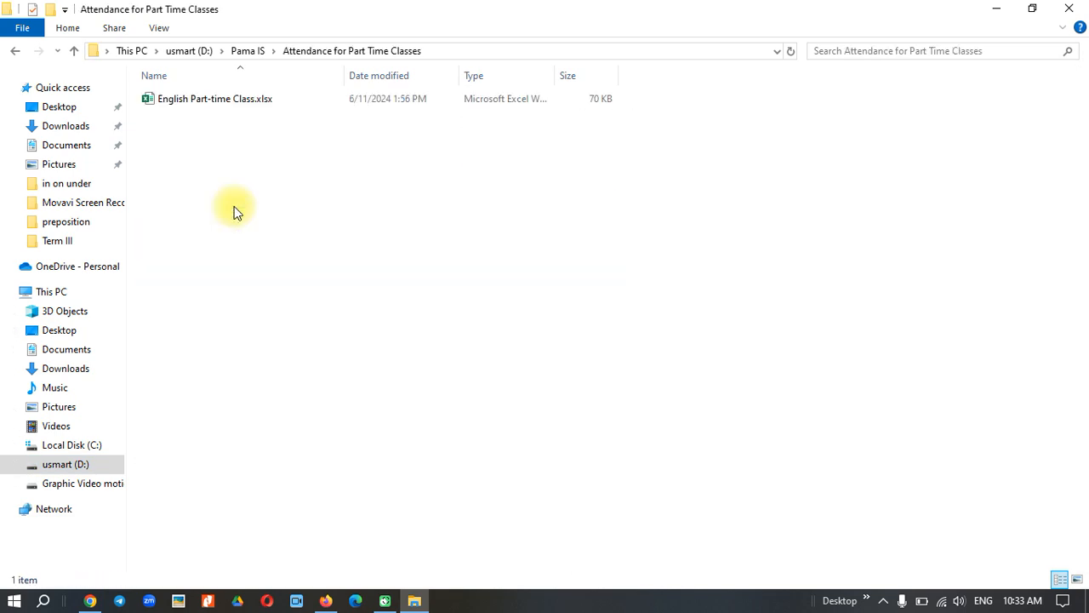
pyautogui.doubleClick(232, 101)
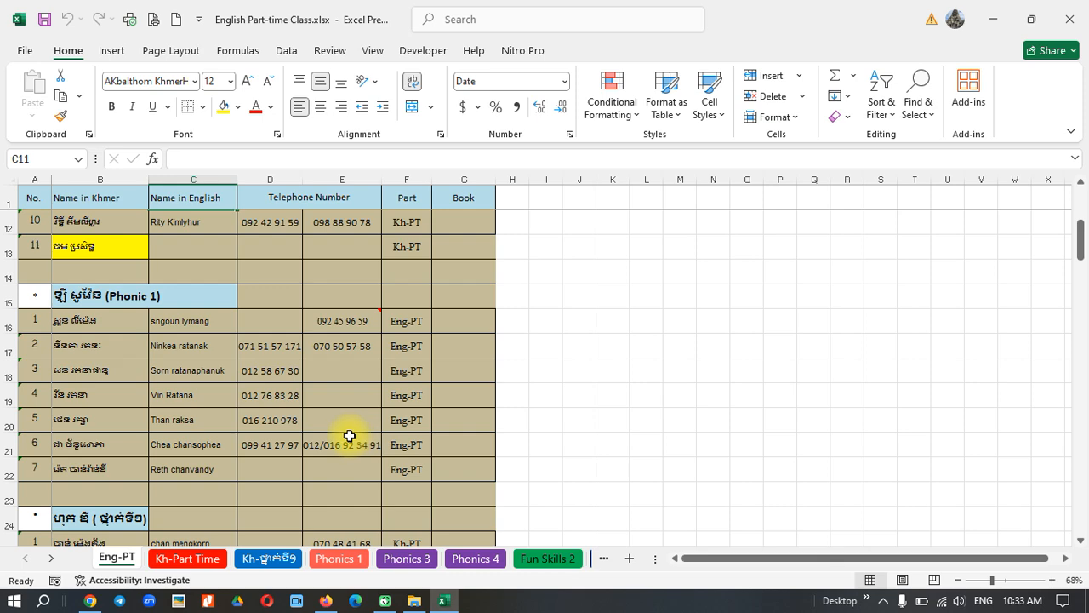
pyautogui.scroll(4, 349, 436)
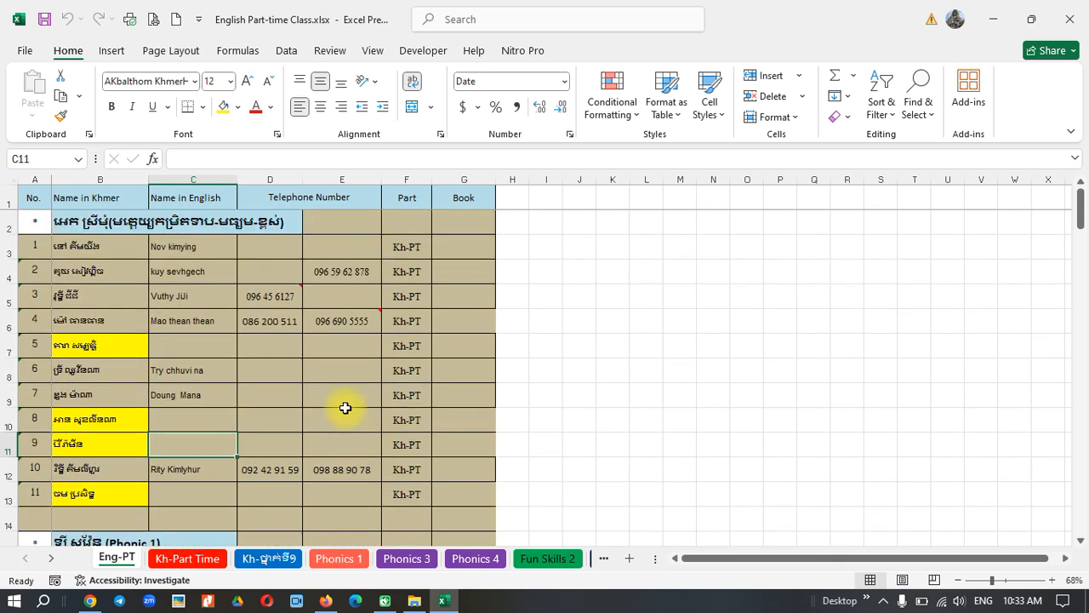
pyautogui.click(1070, 19)
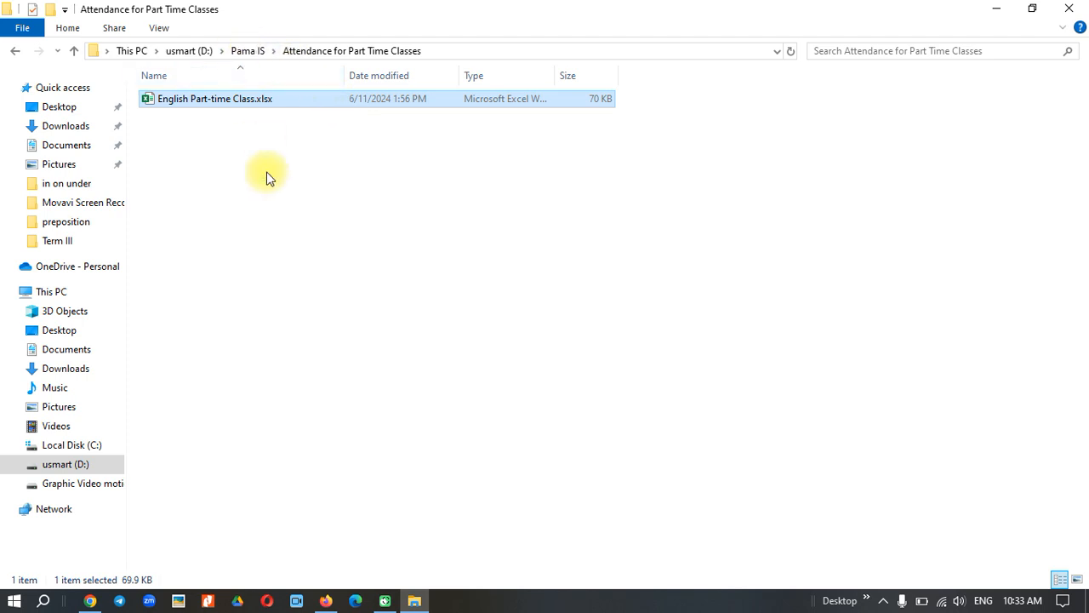
# Step: Return to the 4.Cambridge for GEP folder inside 1.Curriculum, check its files and close File Explorer
pyautogui.click(247, 51)
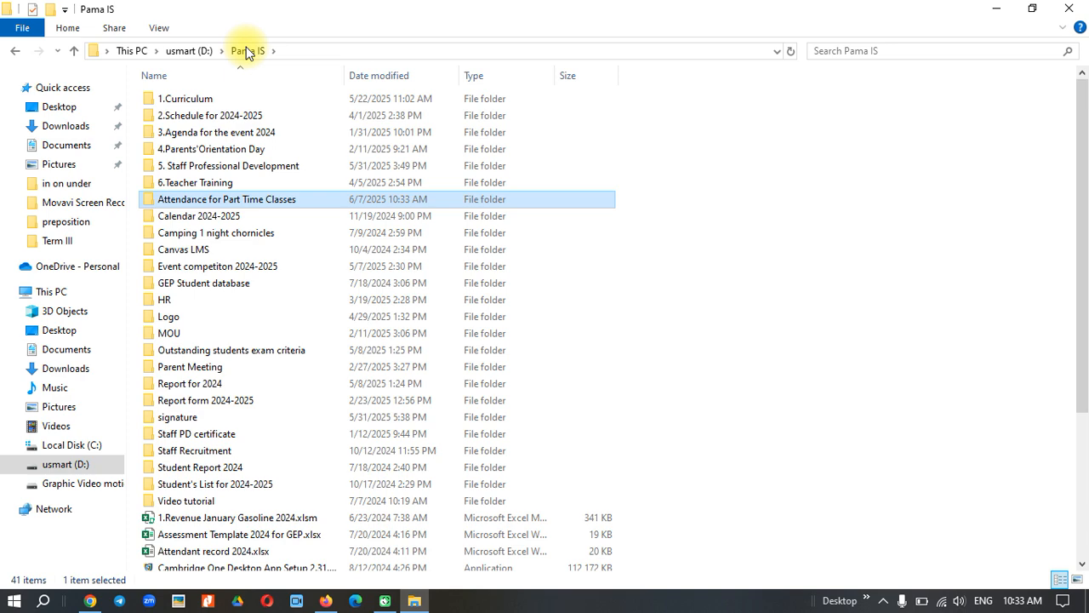
pyautogui.doubleClick(184, 100)
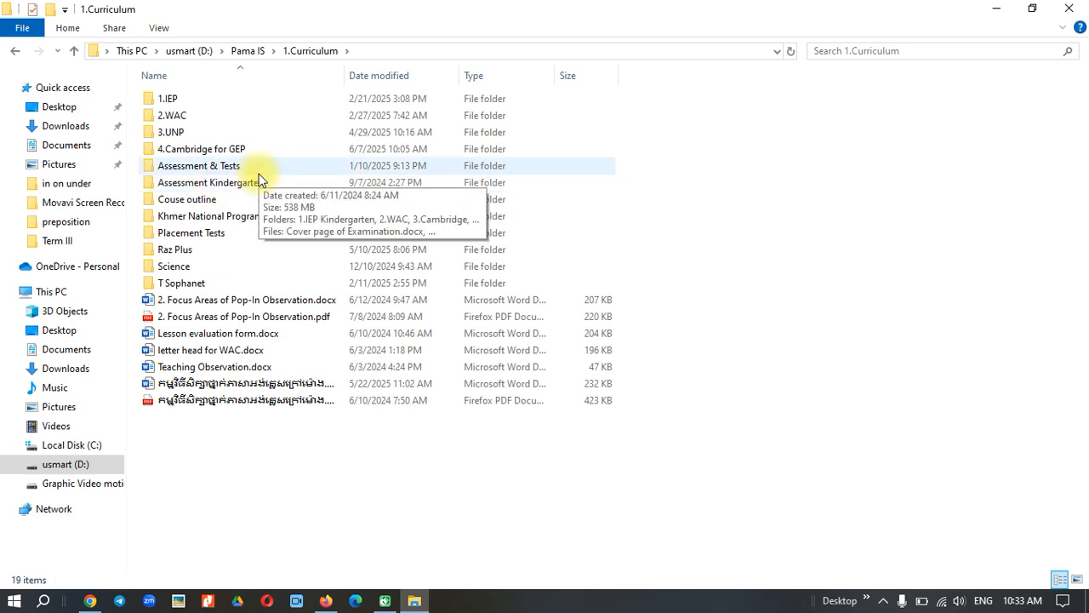
pyautogui.doubleClick(226, 150)
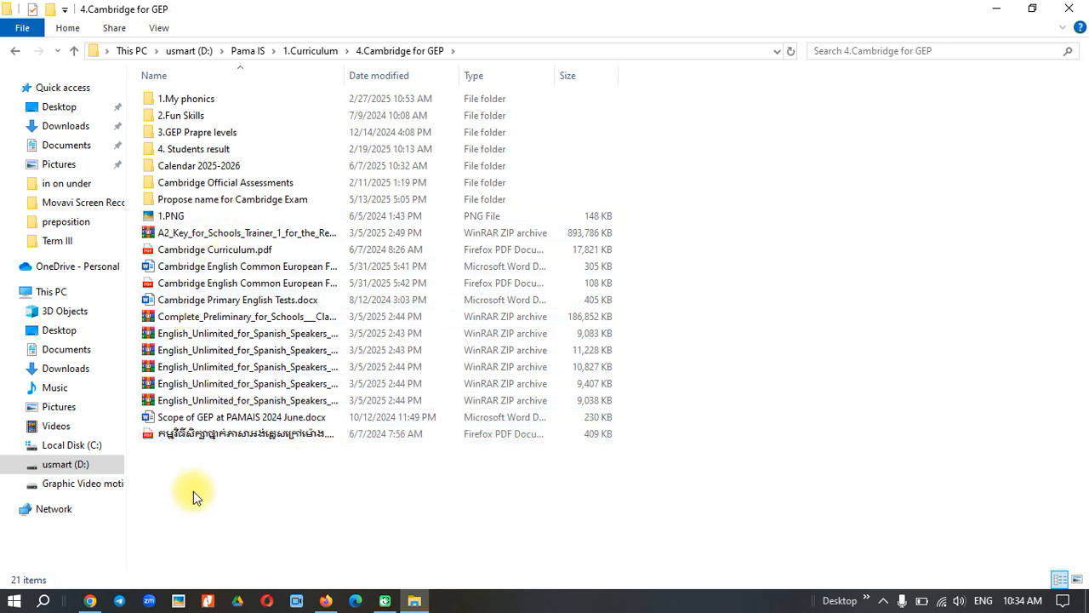
pyautogui.click(1070, 22)
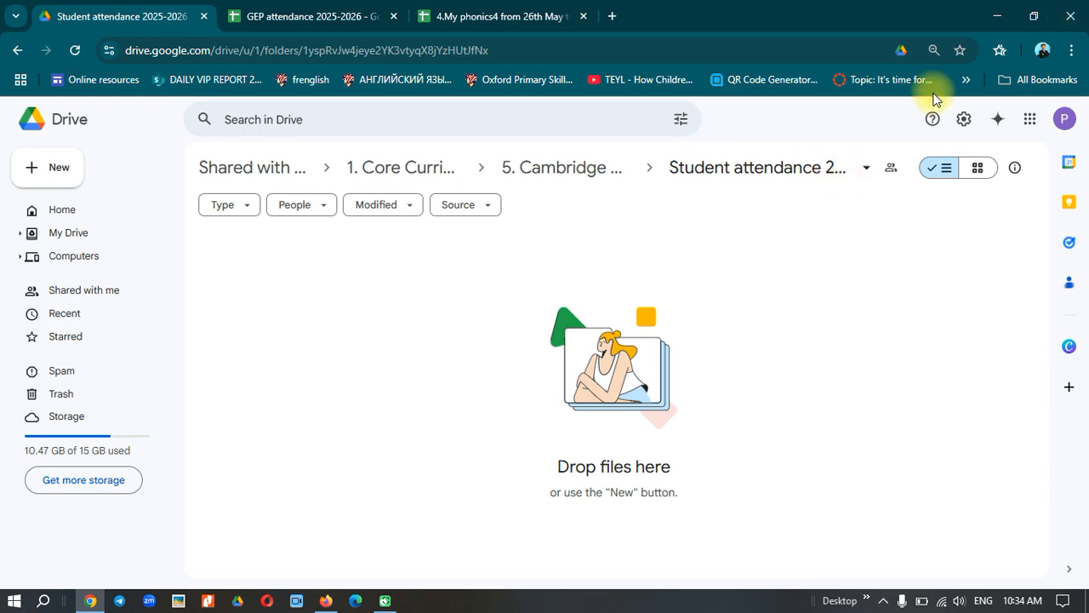
# Step: Minimize Chrome and refresh the desktop
pyautogui.click(1009, 18)
pyautogui.rightClick(642, 122)
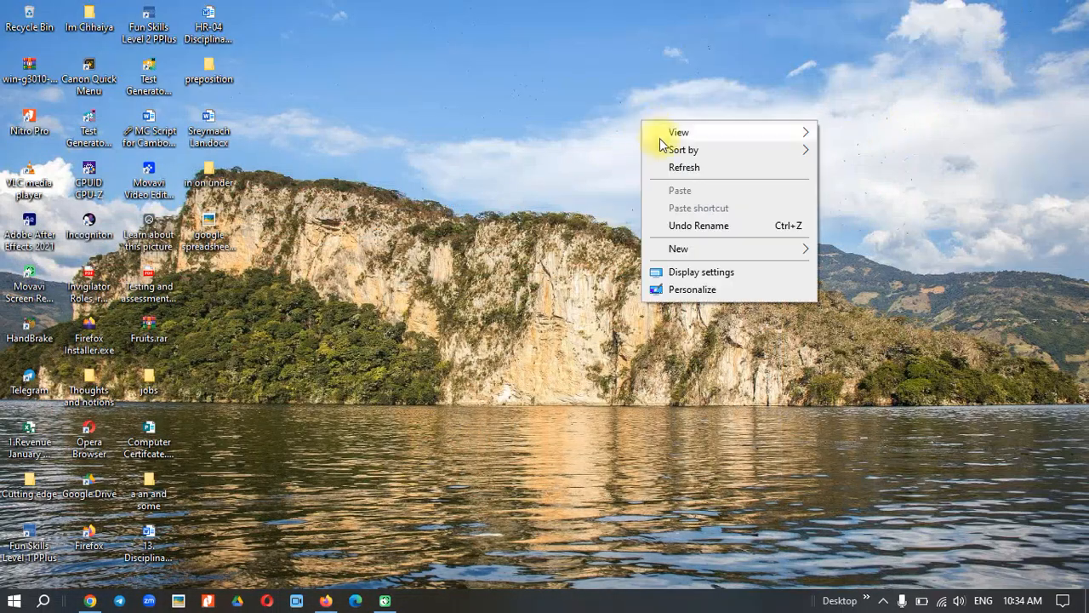
pyautogui.click(697, 166)
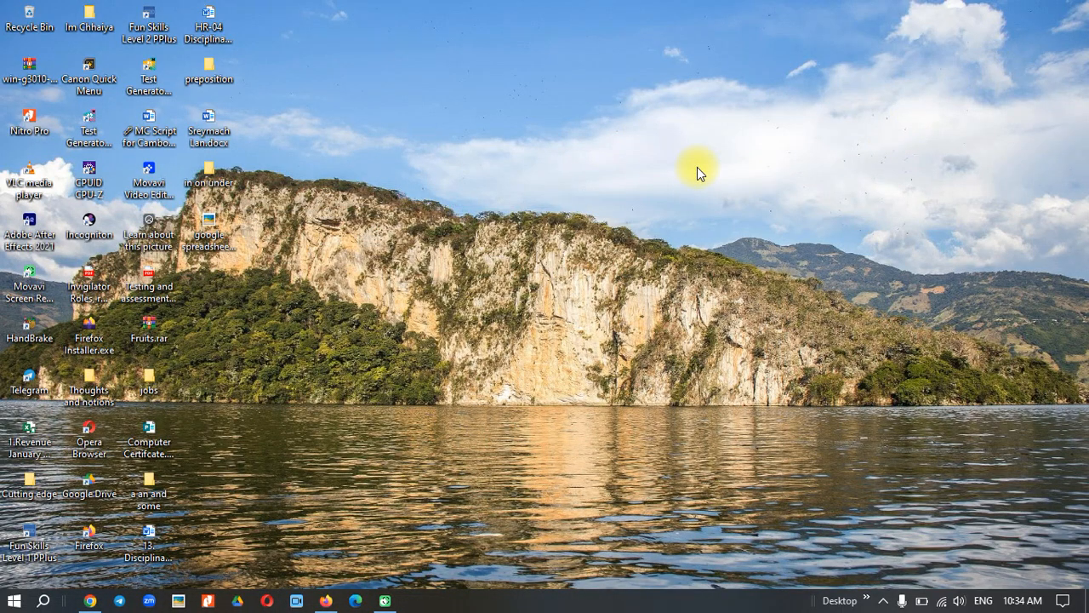
# Step: Open File Explorer at Calendar 2025-2026 inside 4.Cambridge for GEP and upload GEP attendance.xlsx to the Student attendance 2025-2026 Drive folder
pyautogui.press('super+e')
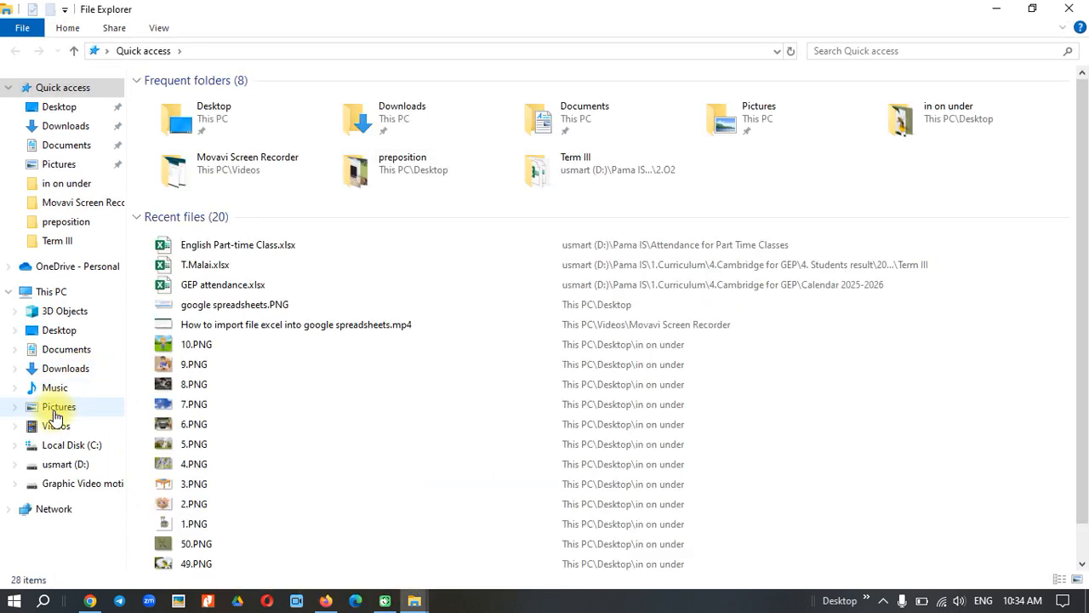
pyautogui.click(70, 465)
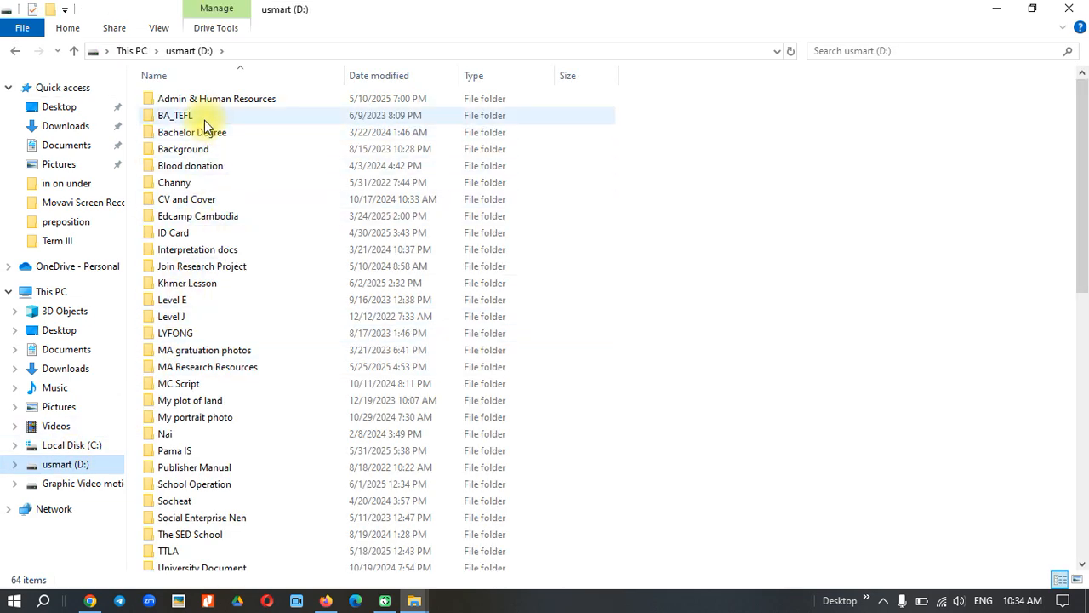
pyautogui.doubleClick(203, 450)
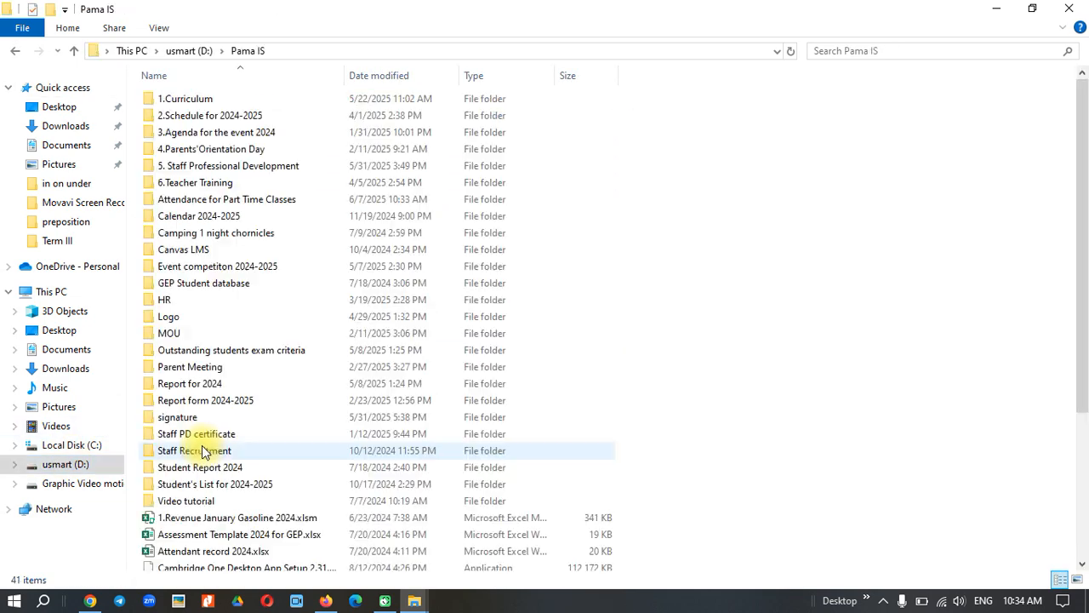
pyautogui.doubleClick(219, 104)
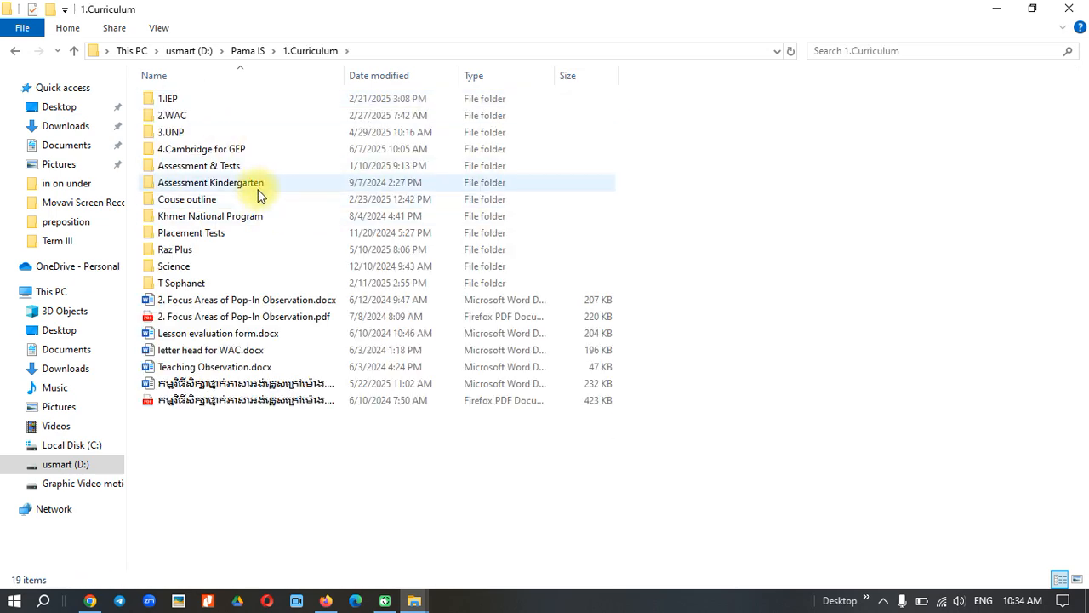
pyautogui.doubleClick(242, 150)
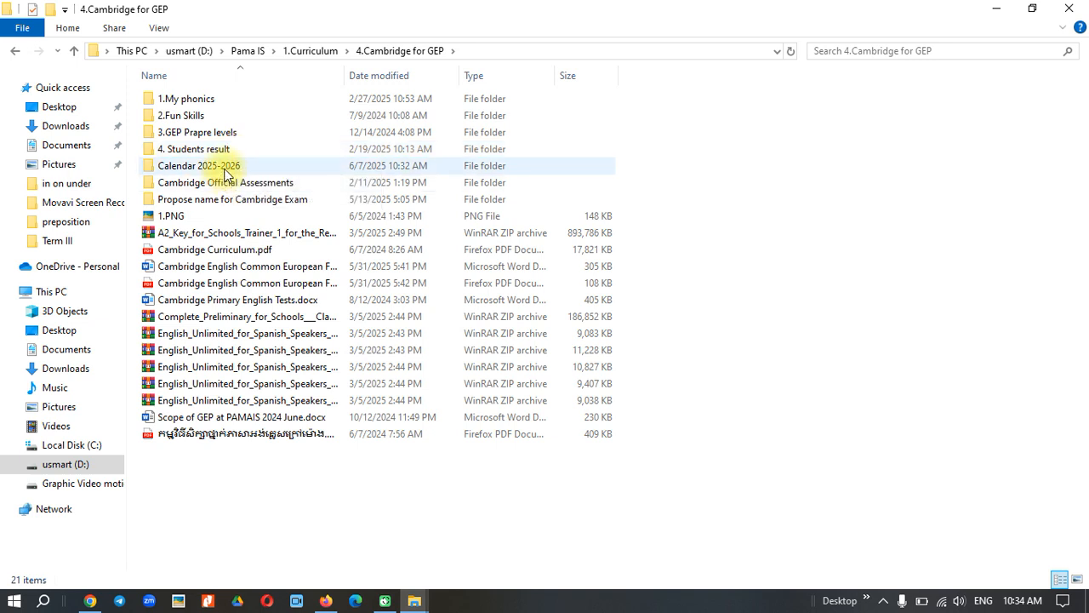
pyautogui.doubleClick(228, 170)
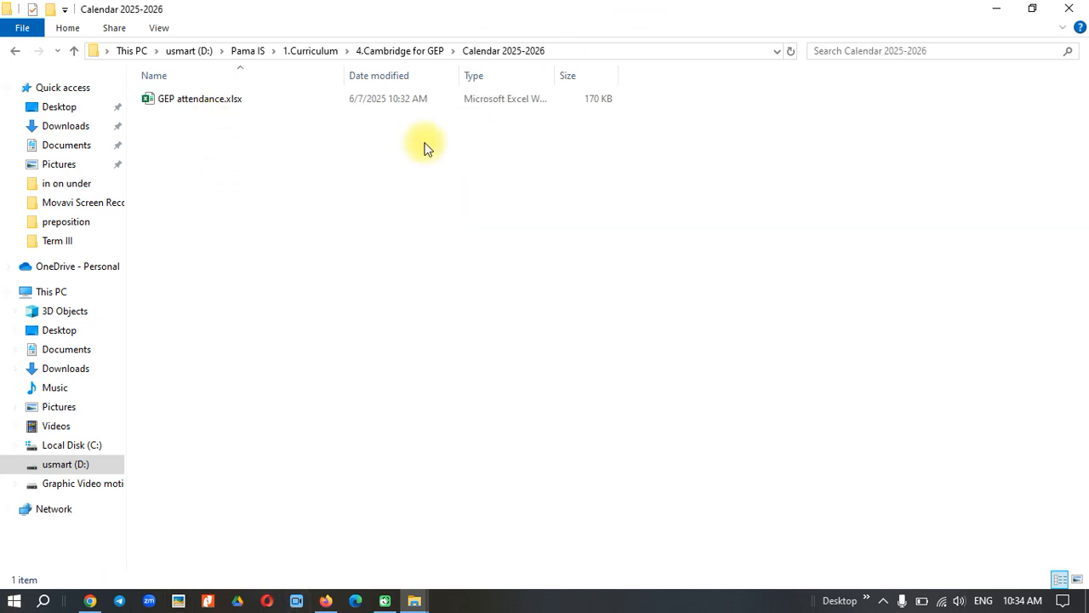
pyautogui.click(192, 100)
pyautogui.moveTo(193, 101); pyautogui.dragTo(429, 350)
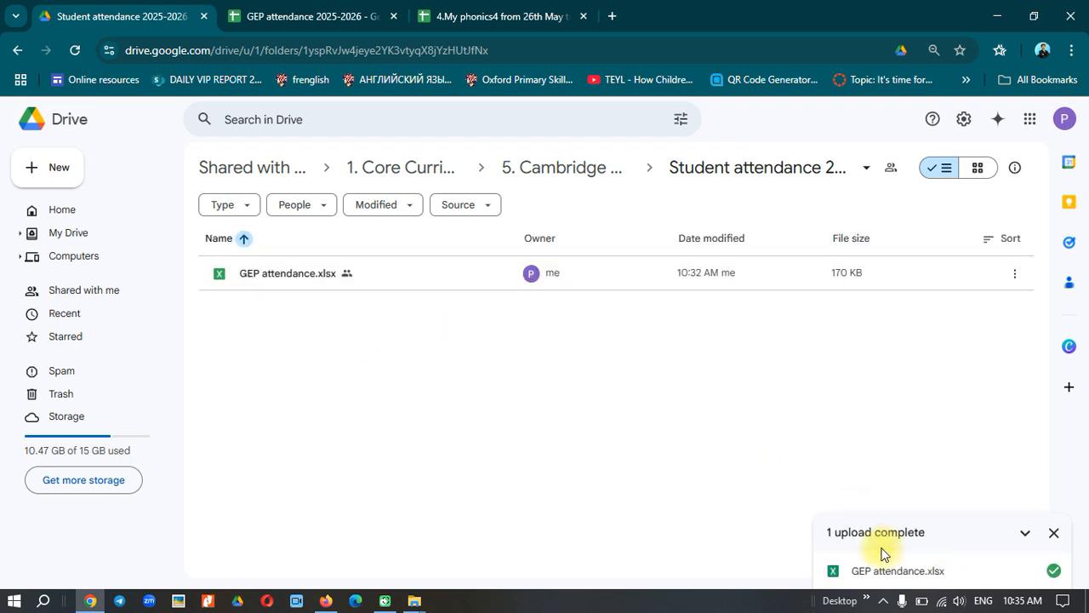
# Step: Open the uploaded GEP attendance.xlsx in Google Sheets and review the Attendance sheet
pyautogui.click(276, 274)
pyautogui.doubleClick(275, 275)
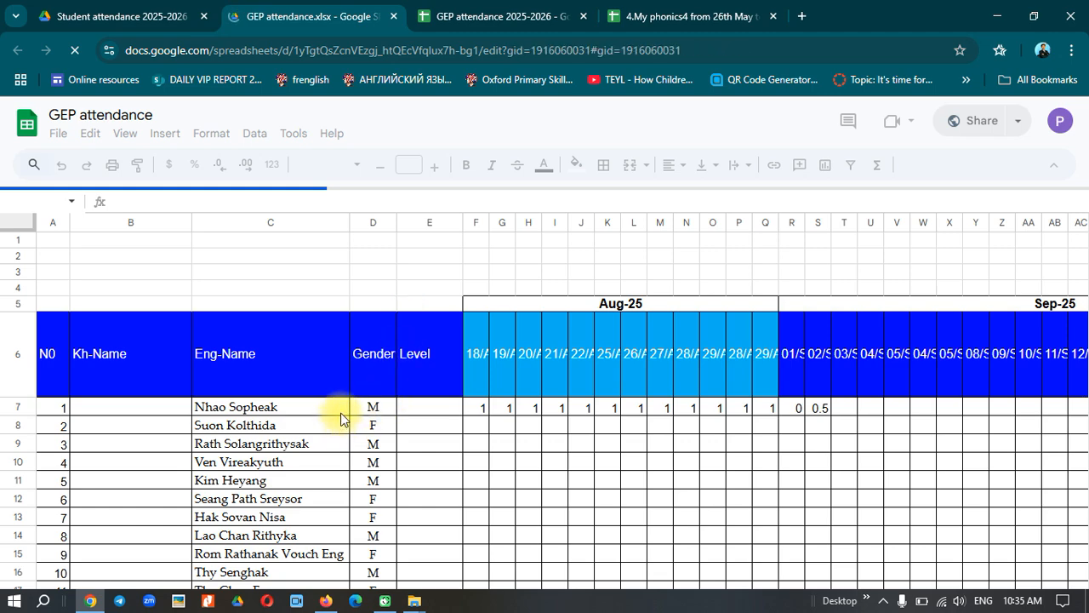
pyautogui.scroll(-3, 381, 352)
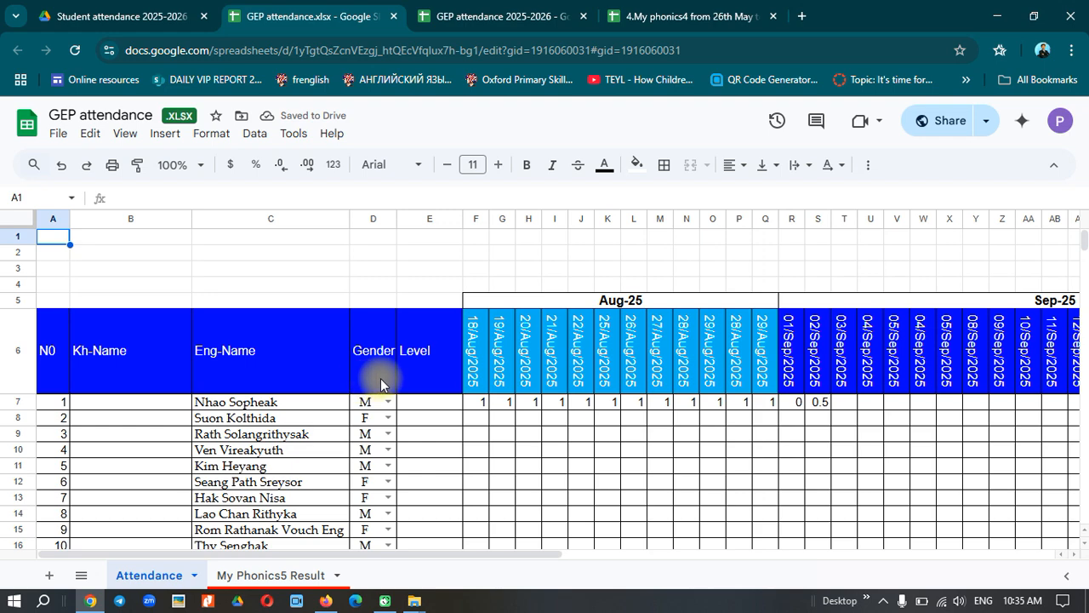
pyautogui.scroll(-5, 398, 415)
pyautogui.scroll(3, 397, 416)
pyautogui.scroll(2, 398, 421)
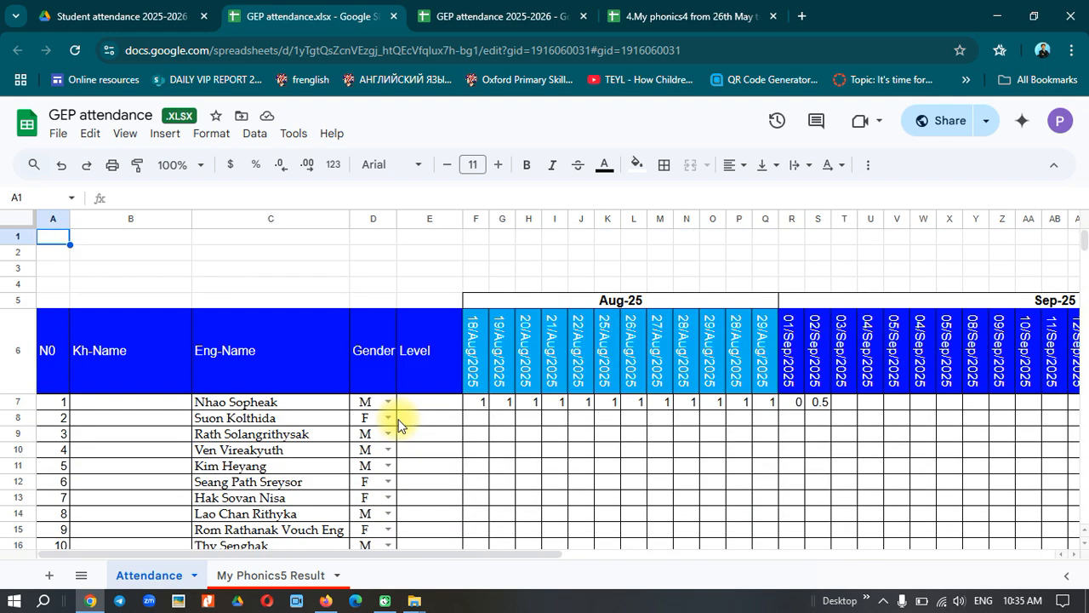
pyautogui.click(475, 220)
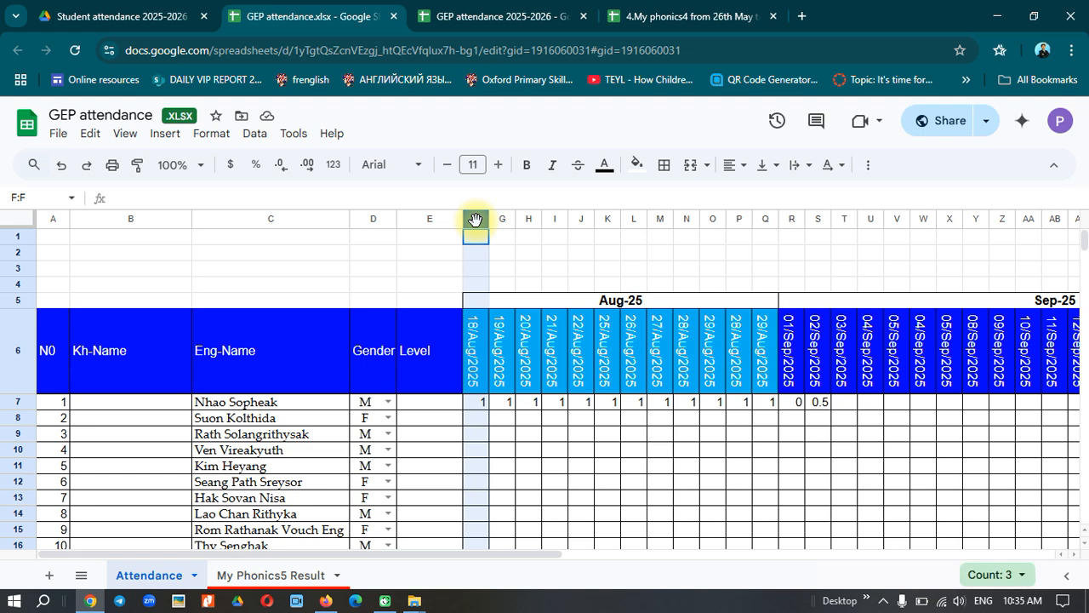
pyautogui.moveTo(480, 220); pyautogui.dragTo(623, 251)
pyautogui.click(578, 435)
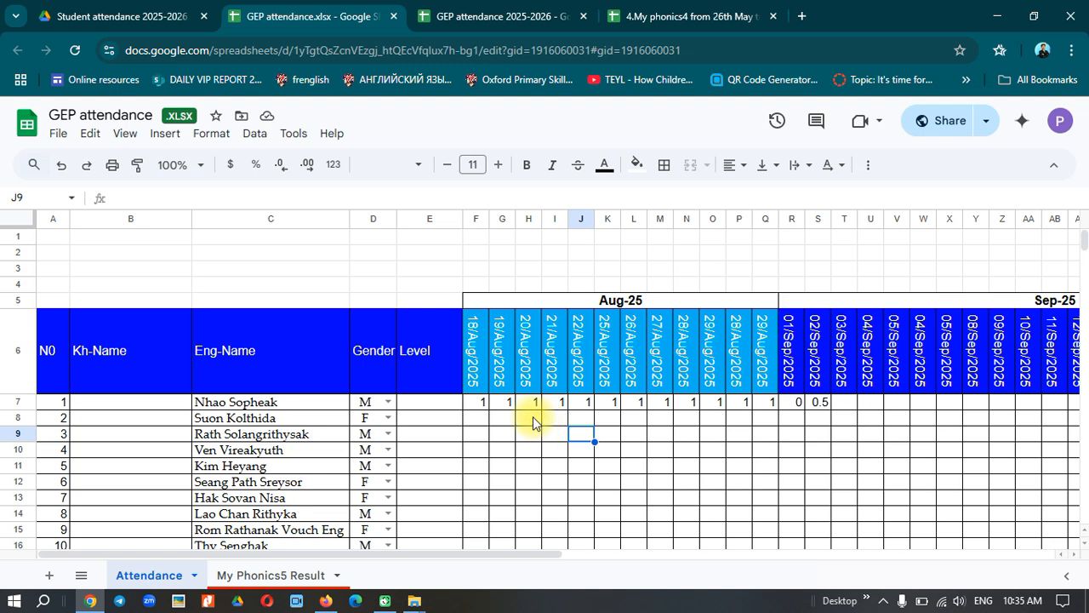
pyautogui.click(255, 237)
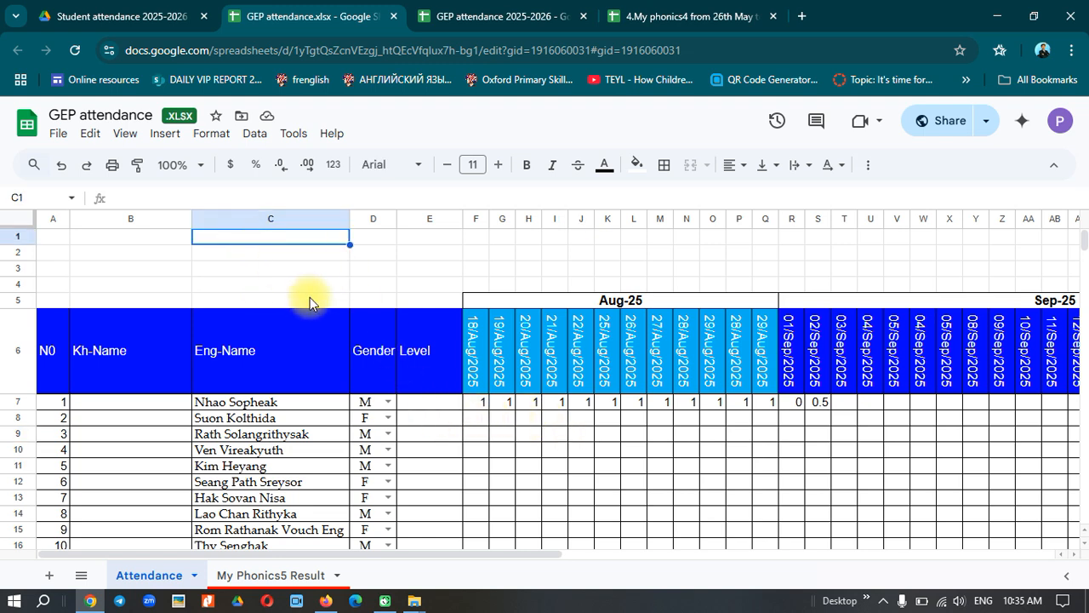
pyautogui.click(285, 285)
# Step: Slightly enlarge the letterhead banner image on the My Phonics5 Result sheet and paste a copy at the top of the Attendance sheet
pyautogui.click(286, 240)
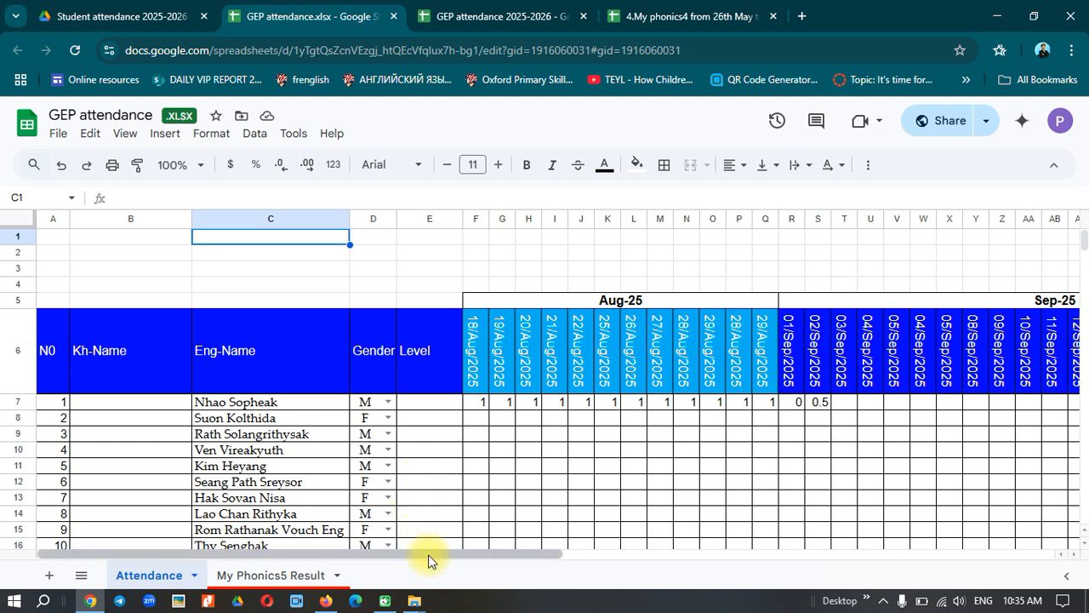
pyautogui.hscroll(3, 428, 554)
pyautogui.click(287, 578)
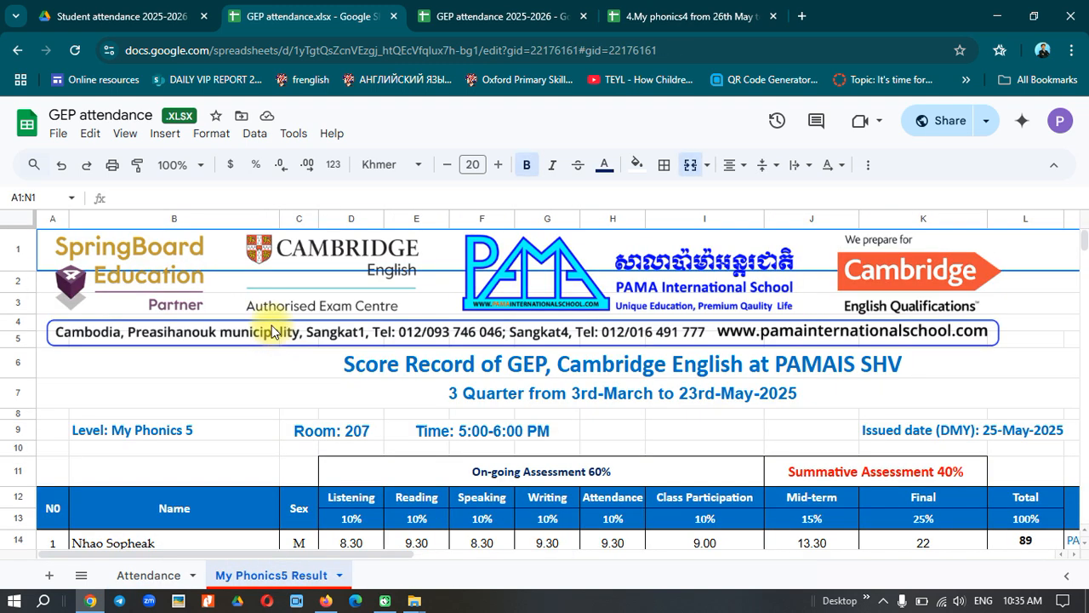
pyautogui.click(166, 253)
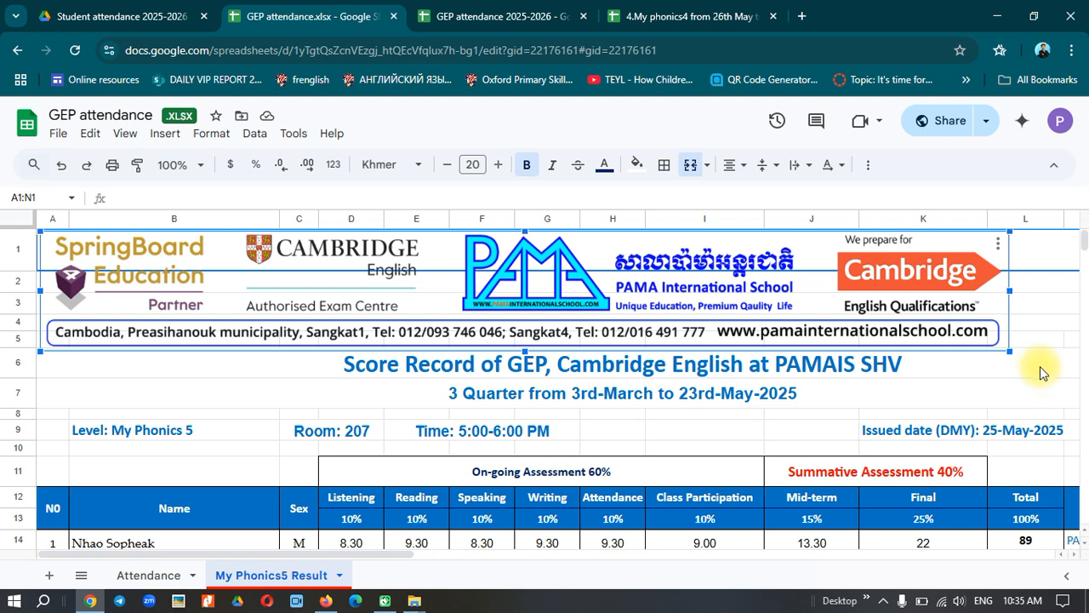
pyautogui.moveTo(1009, 351); pyautogui.dragTo(1013, 352)
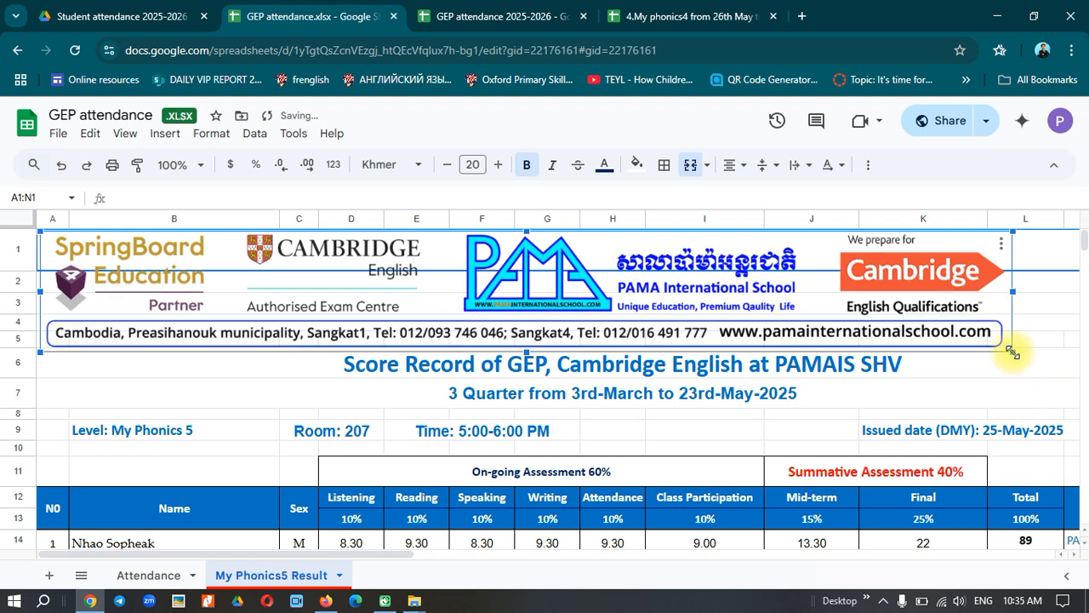
pyautogui.click(170, 575)
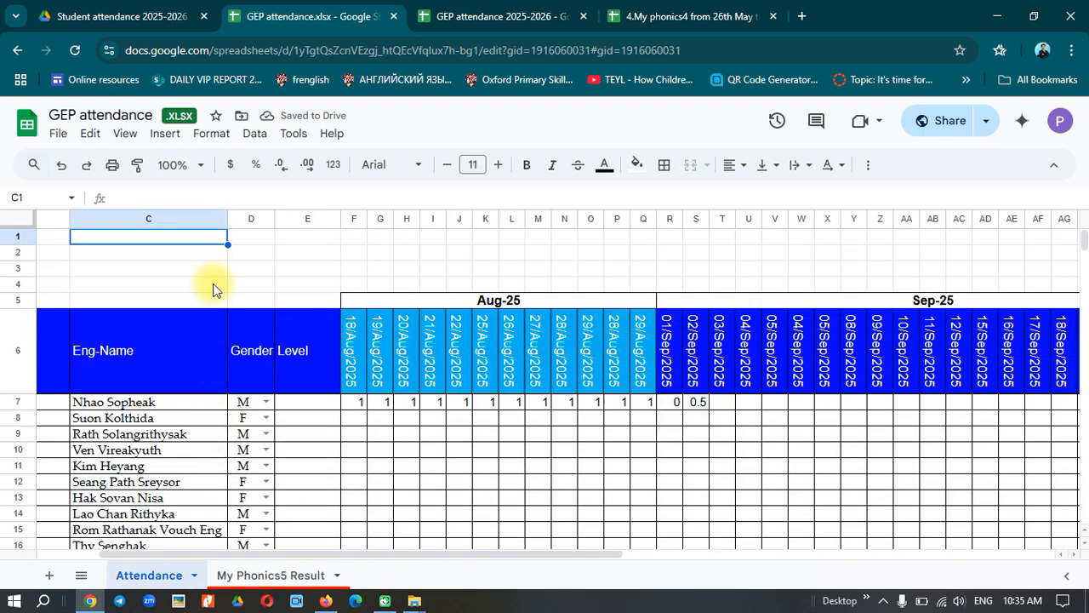
pyautogui.hotkey('ctrl', 'v')
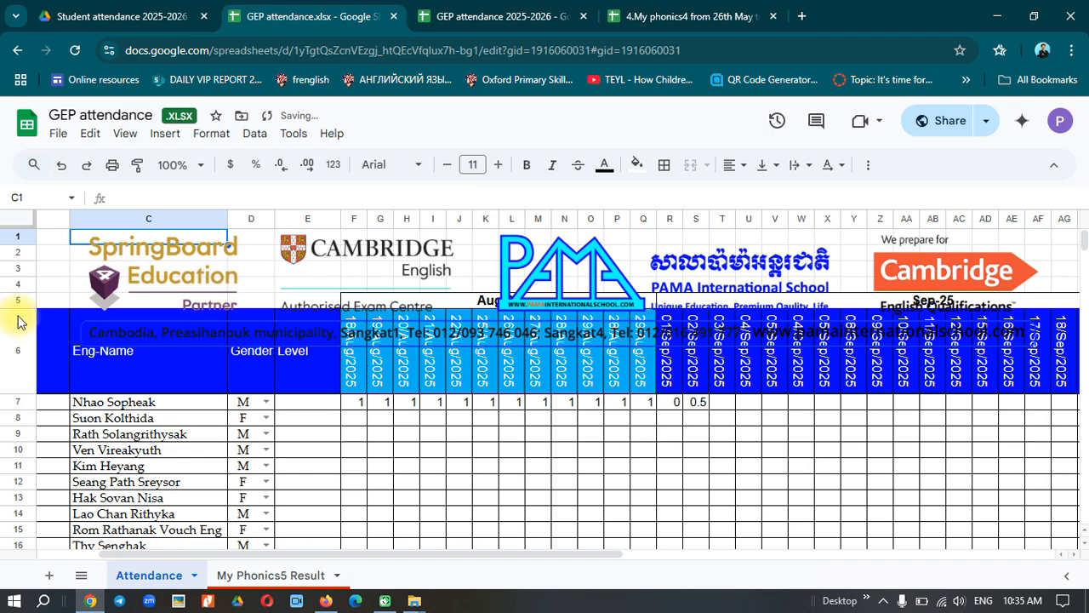
# Step: Increase the height of row 4 on the Attendance sheet to clear the letterhead banner and adjust row 5 to a moderate height
pyautogui.moveTo(21, 308); pyautogui.dragTo(17, 393)
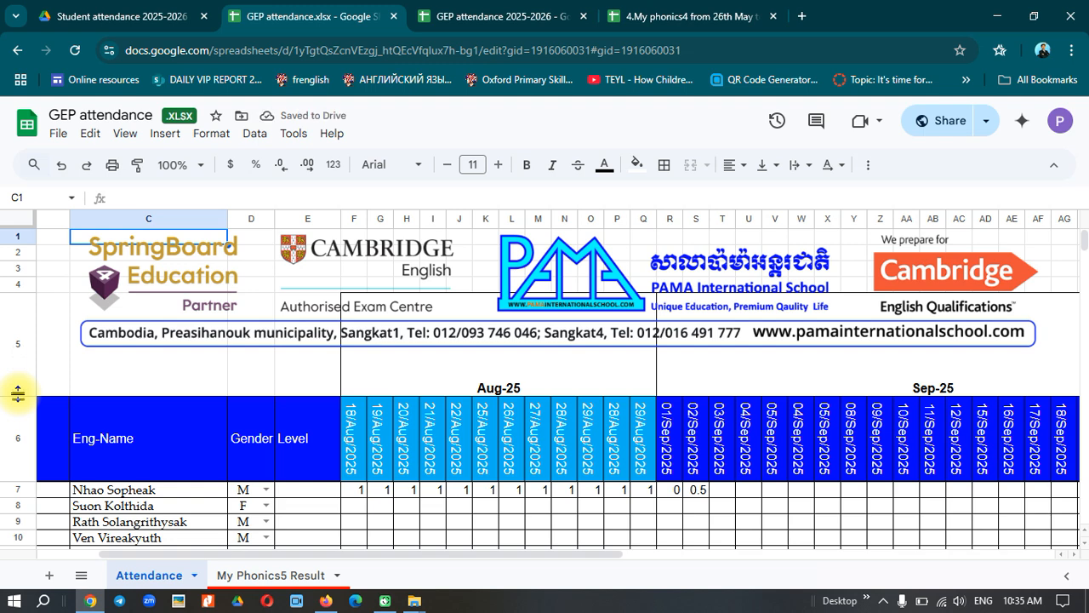
pyautogui.hotkey('ctrl', 'z')
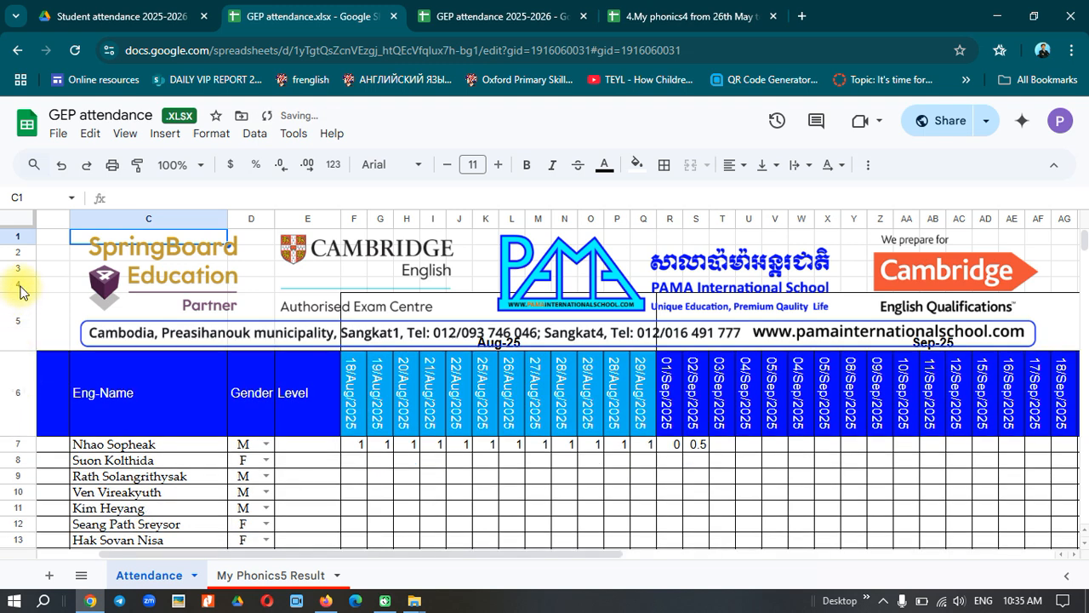
pyautogui.moveTo(19, 292); pyautogui.dragTo(14, 345)
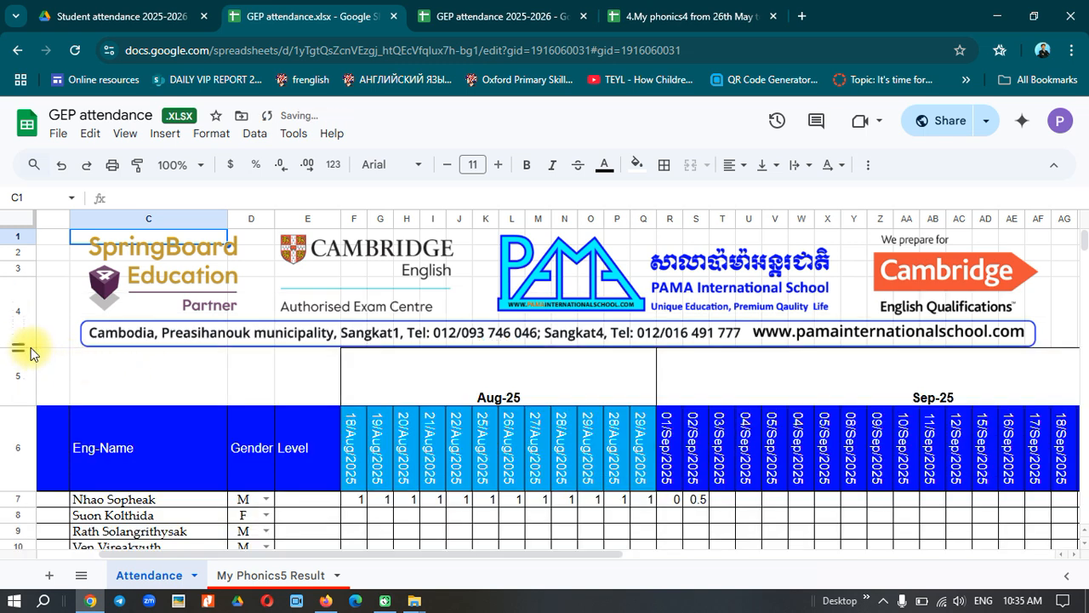
pyautogui.moveTo(17, 345); pyautogui.dragTo(17, 376)
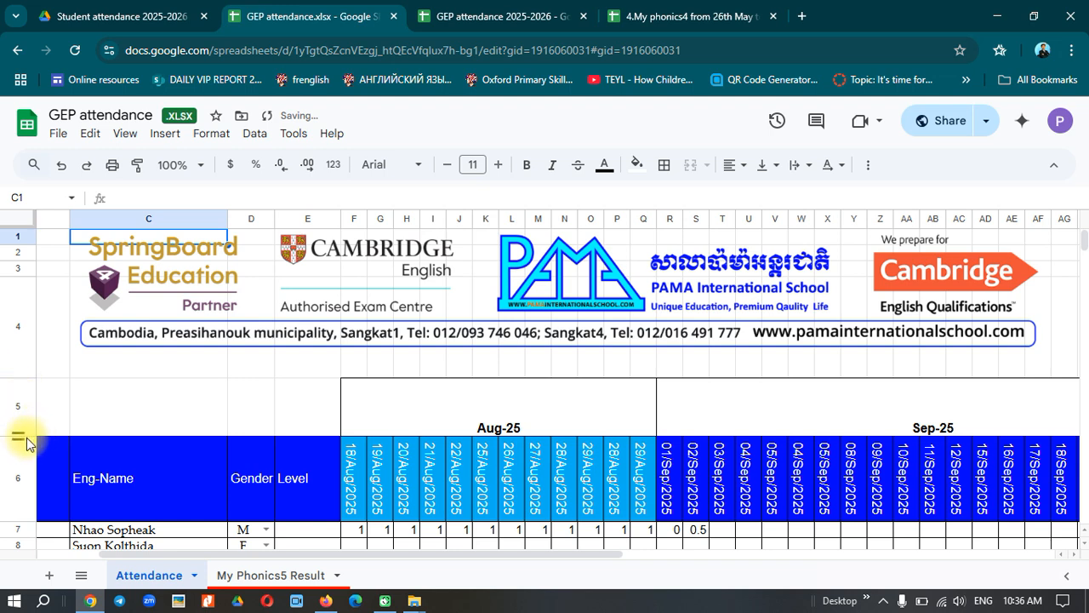
pyautogui.moveTo(17, 436); pyautogui.dragTo(15, 412)
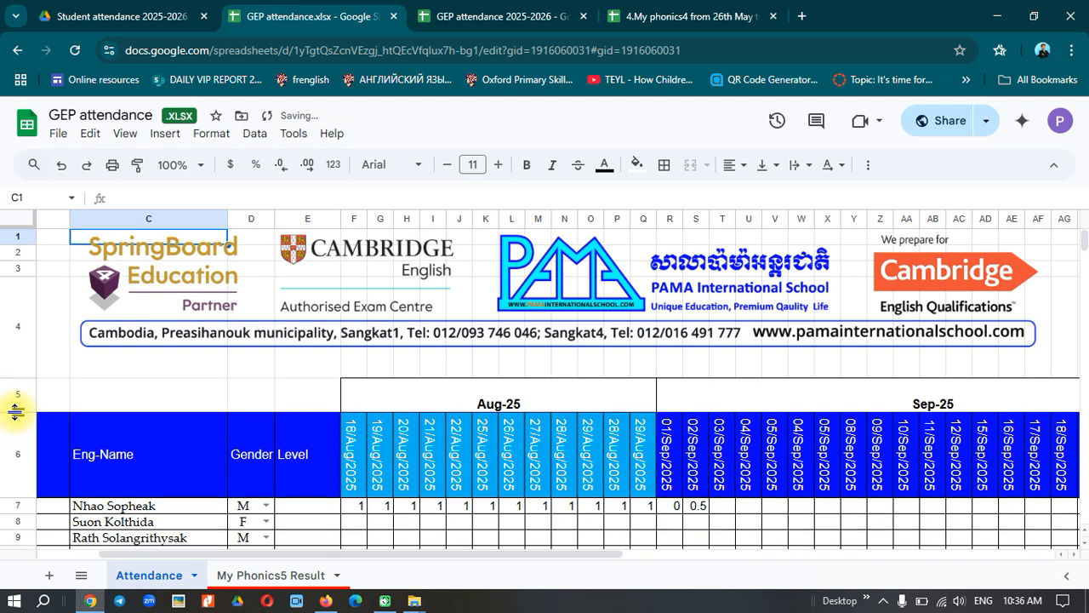
# Step: Copy the score record heading block A6:N9 from the My Phonics5 Result sheet
pyautogui.click(476, 315)
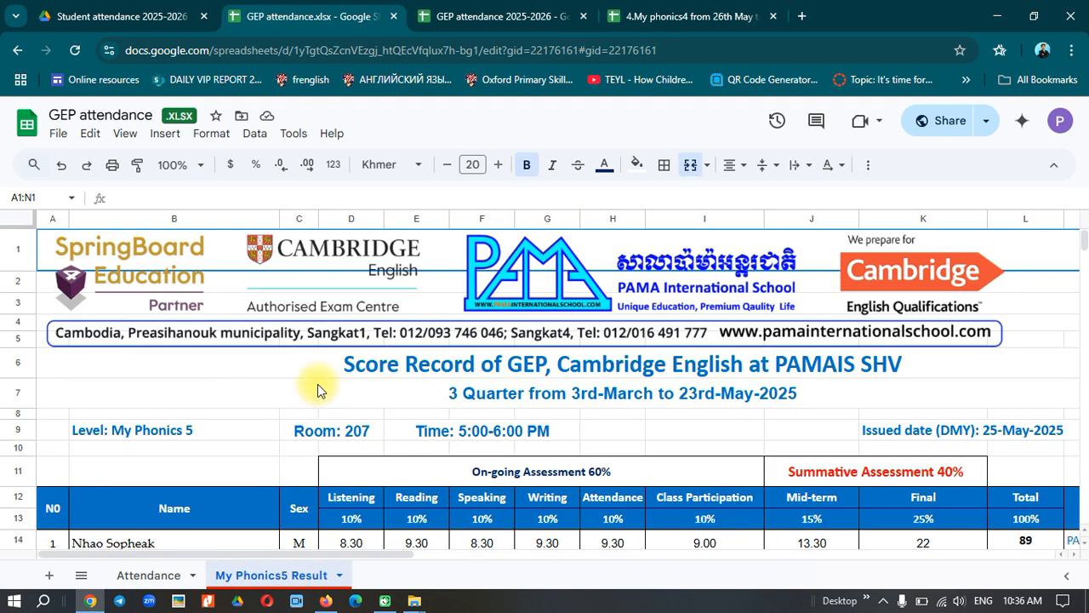
pyautogui.moveTo(73, 365); pyautogui.dragTo(830, 430)
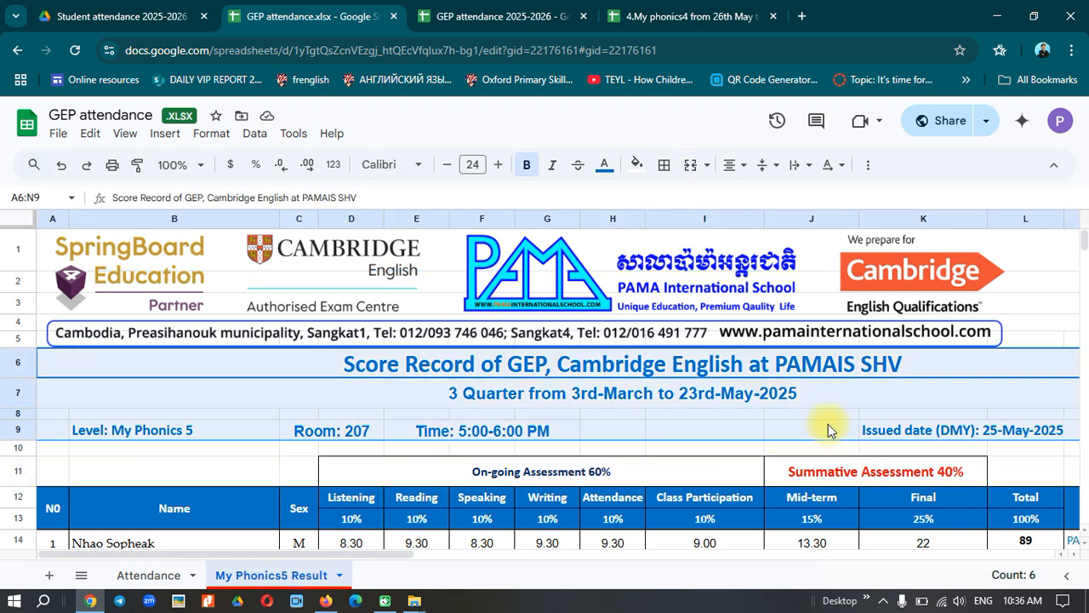
pyautogui.hotkey('ctrl', 'c')
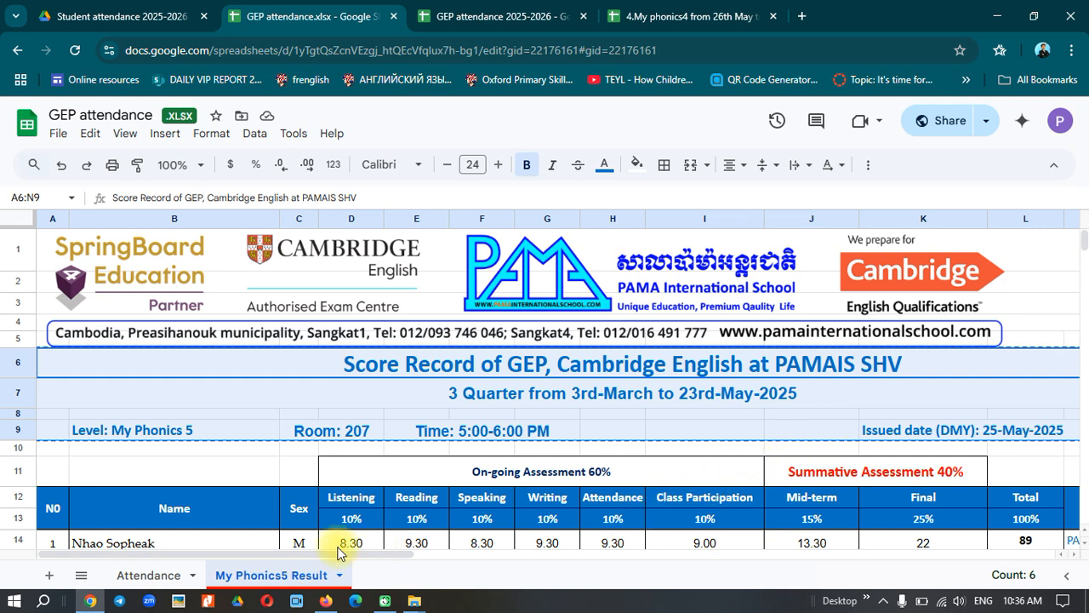
# Step: Insert one row below row 4 on the Attendance sheet, between the banner and the month headings
pyautogui.click(173, 579)
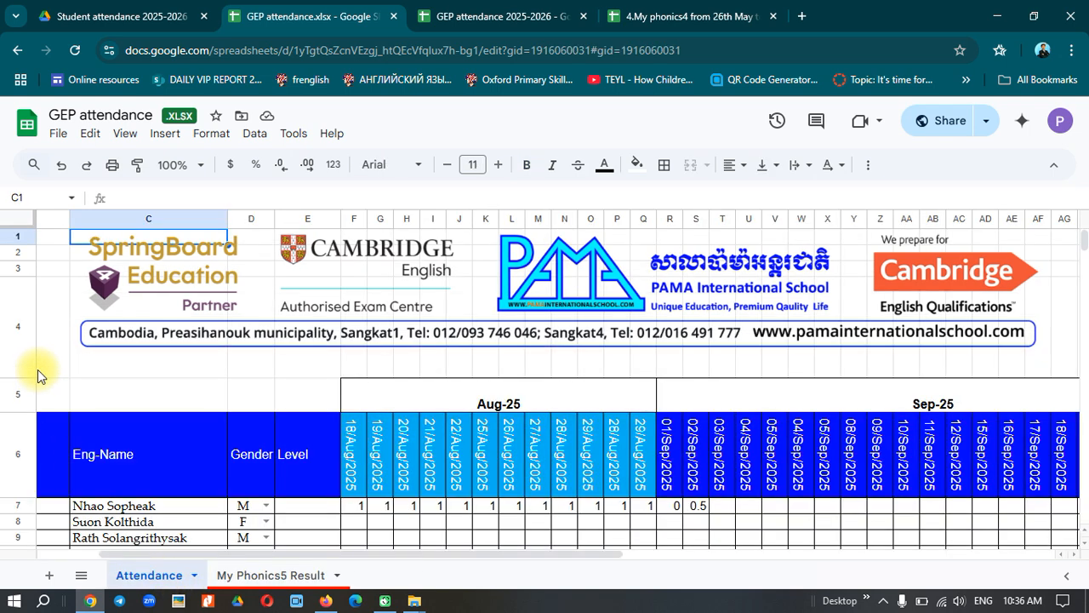
pyautogui.click(21, 361)
pyautogui.rightClick(20, 361)
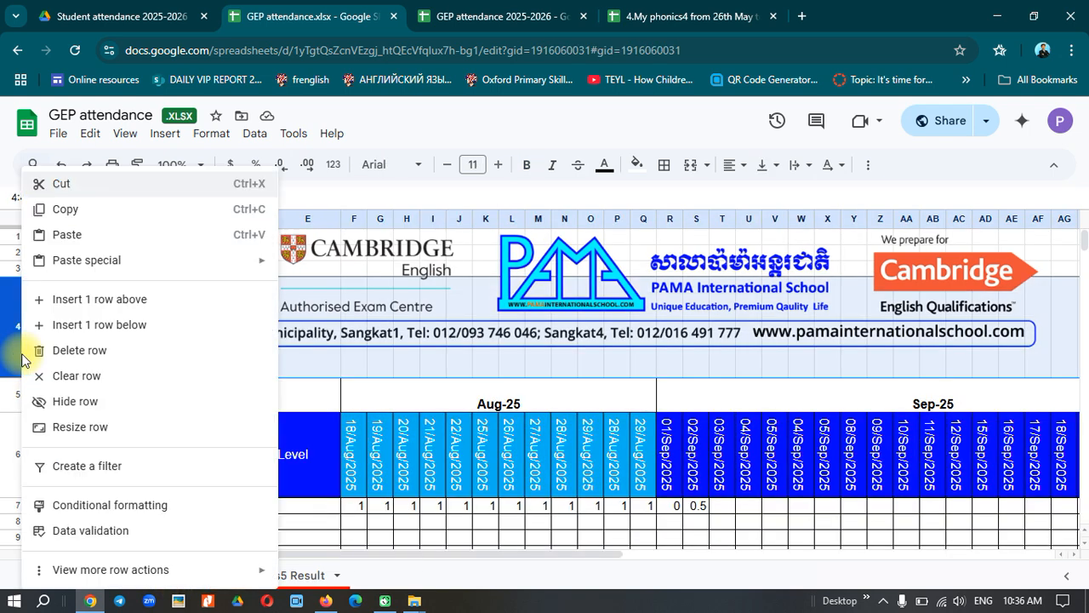
pyautogui.click(90, 324)
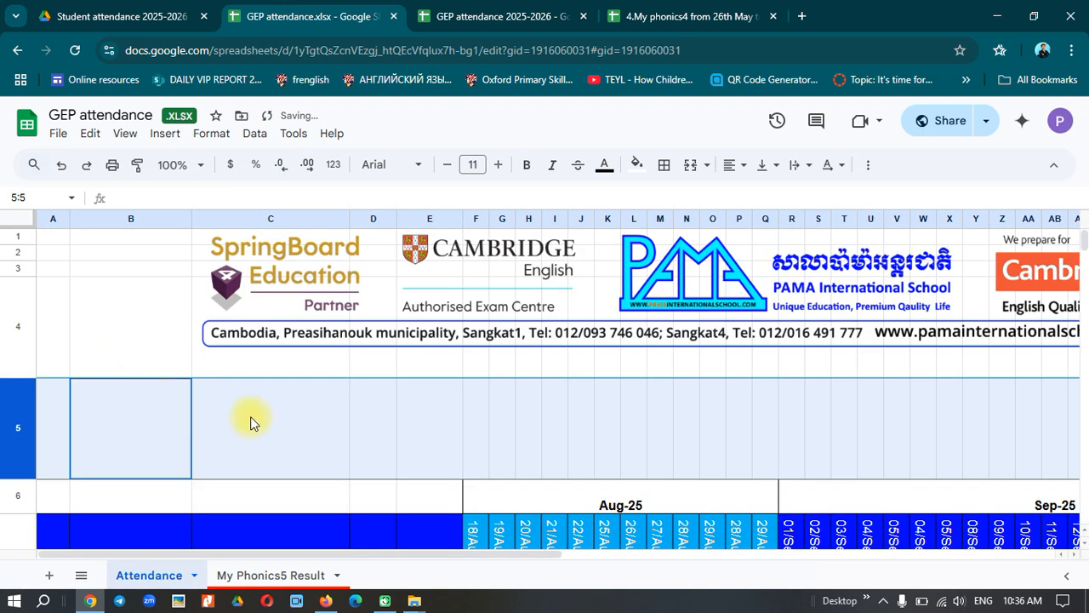
# Step: Try pasting the copied heading block at C5 of the Attendance sheet and undo the paste
pyautogui.click(215, 412)
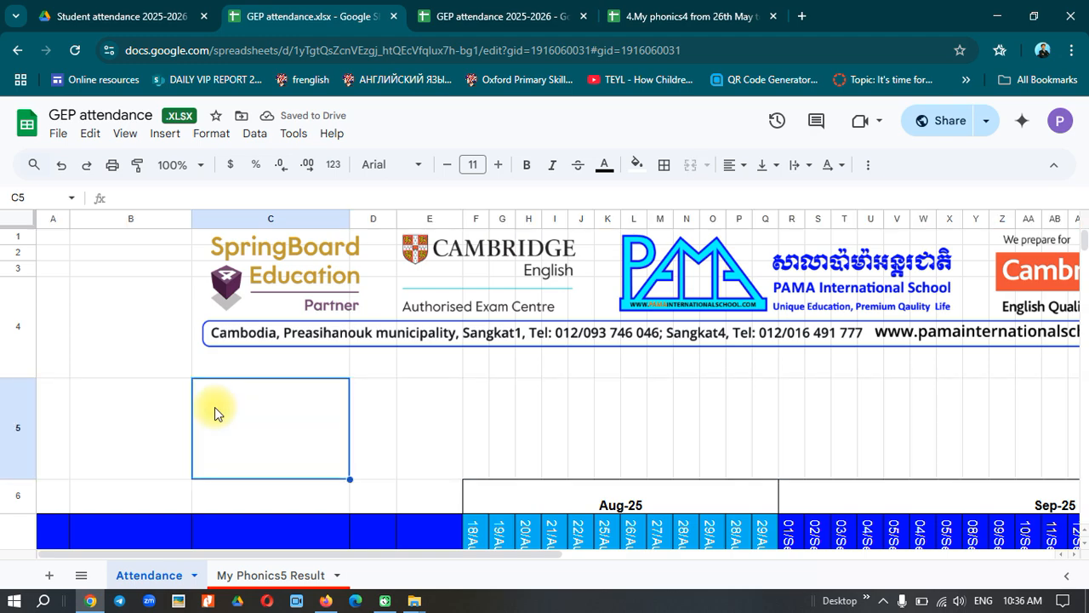
pyautogui.hotkey('ctrl', 'v')
pyautogui.scroll(-3, 529, 529)
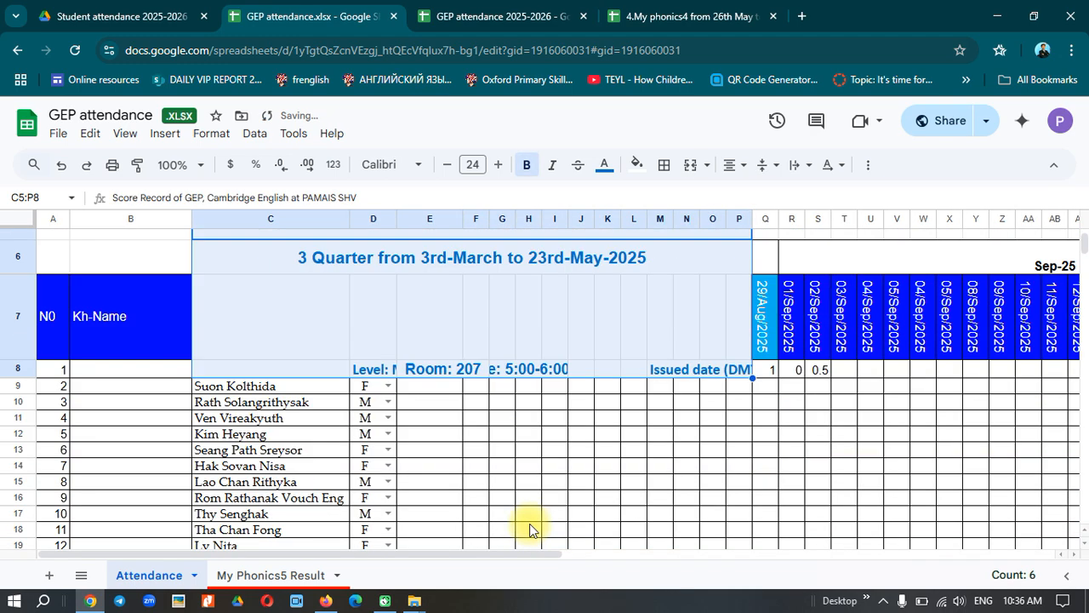
pyautogui.scroll(2, 530, 530)
pyautogui.hotkey('ctrl', 'z')
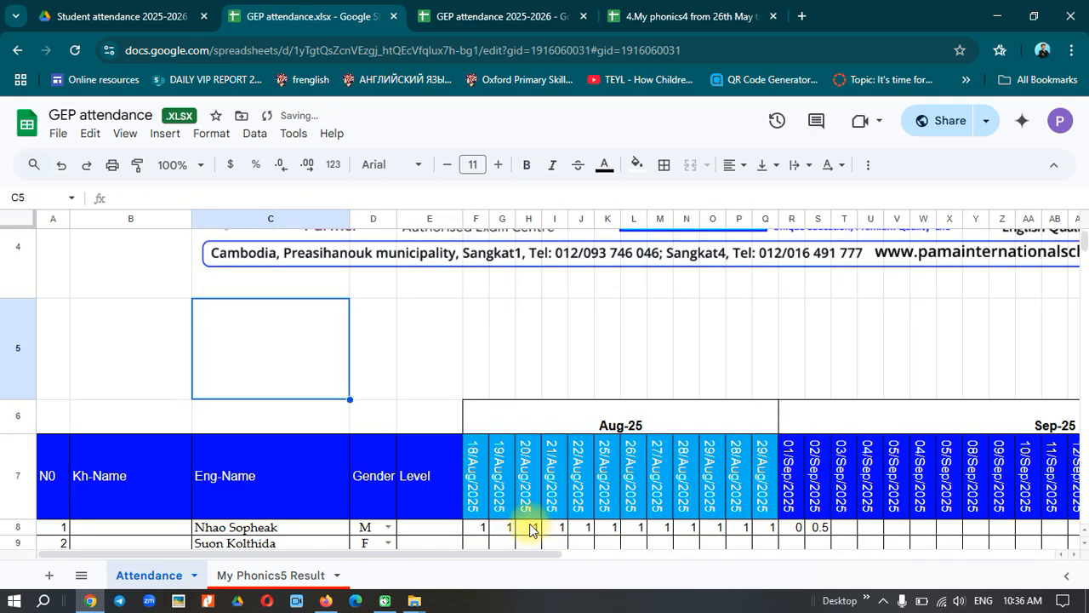
# Step: Insert two more rows below row 5 and try pasting the copied heading block at C5 again
pyautogui.rightClick(10, 337)
pyautogui.click(76, 321)
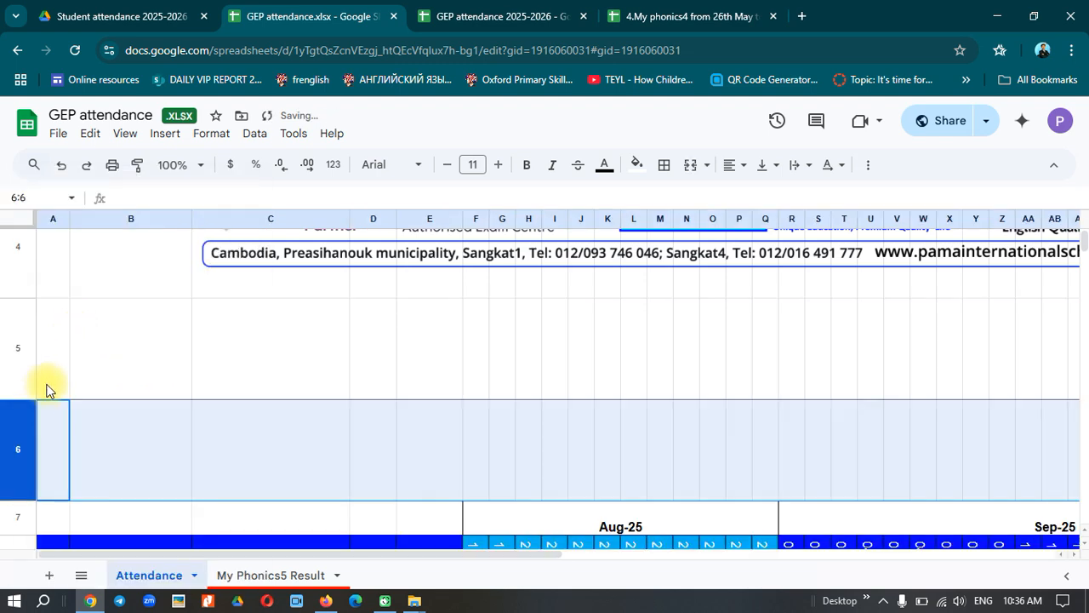
pyautogui.rightClick(25, 370)
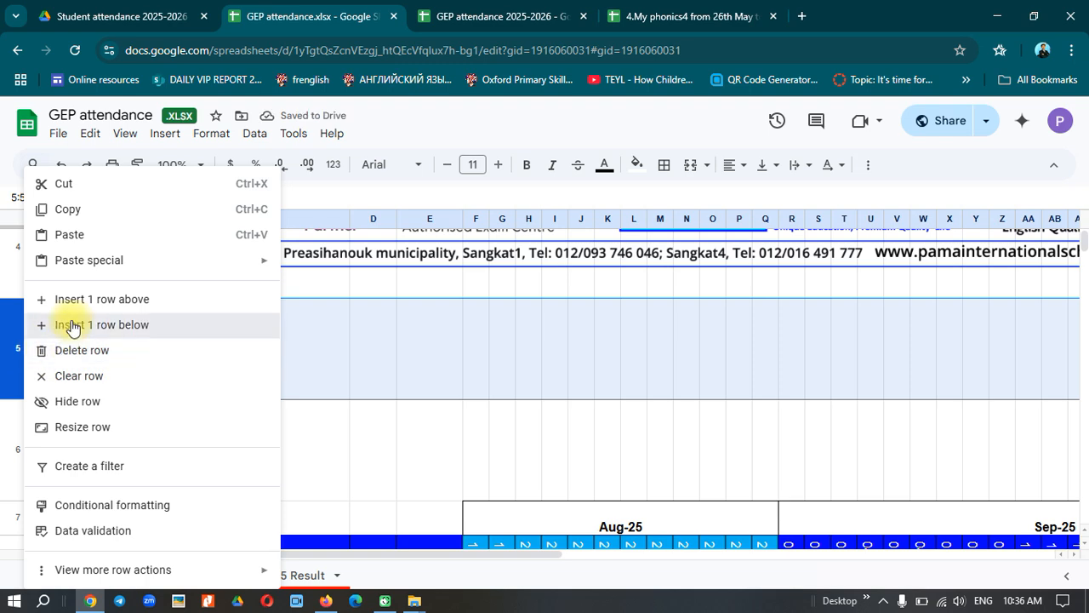
pyautogui.click(73, 323)
pyautogui.click(237, 341)
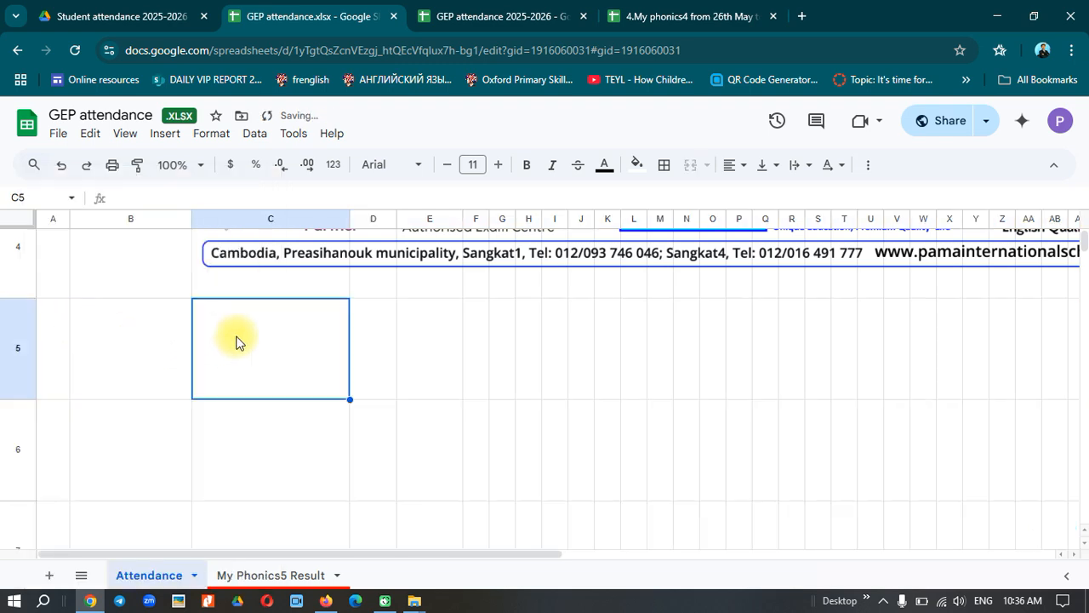
pyautogui.hotkey('ctrl', 'v')
pyautogui.scroll(-5, 411, 497)
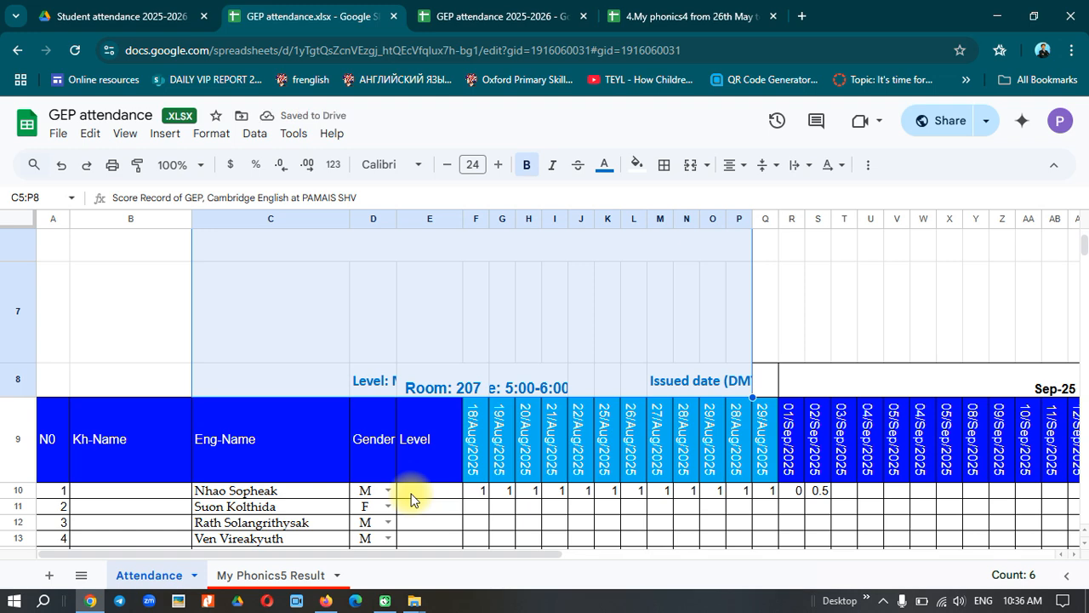
# Step: Undo the second heading paste and the two extra row insertions, keeping the single inserted row 5
pyautogui.hotkey('ctrl', 'z')
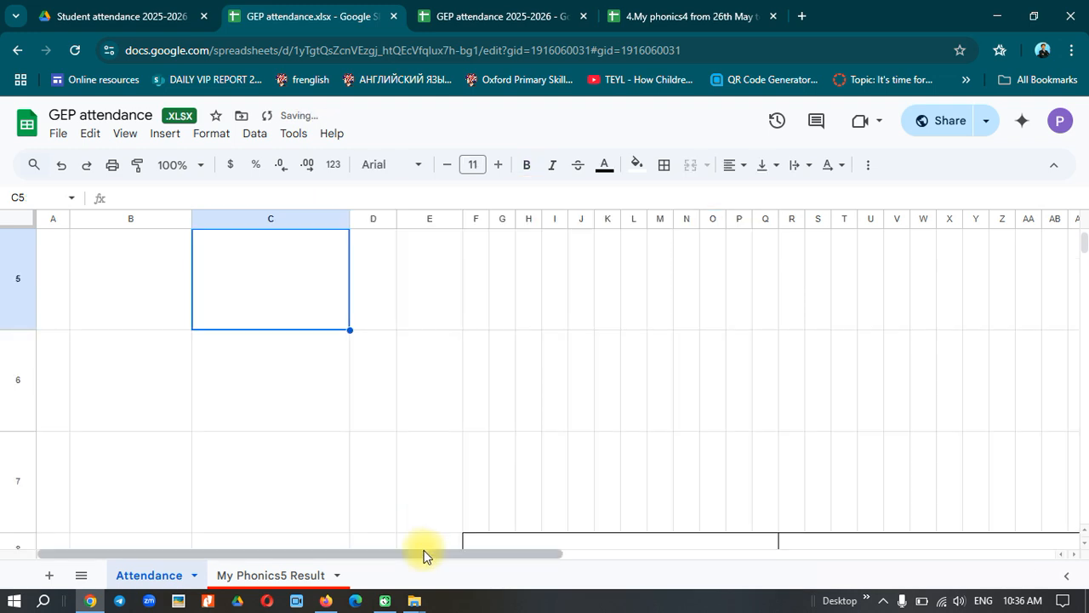
pyautogui.hotkey('ctrl', 'z')
pyautogui.hotkey('ctrl', 'z')
pyautogui.hotkey('ctrl', 'z')
pyautogui.hotkey('ctrl', 'z')
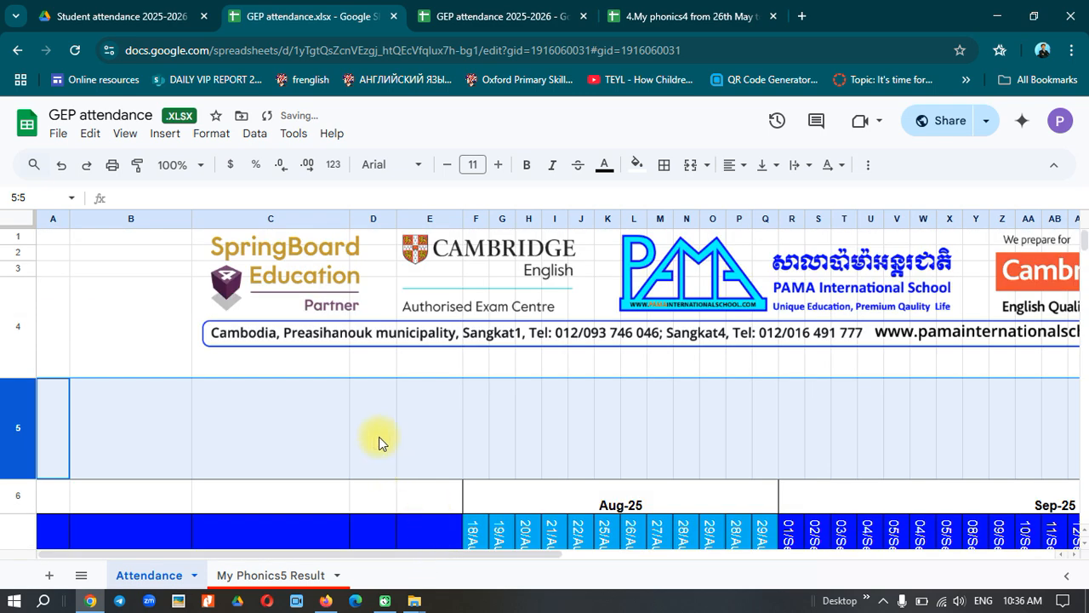
# Step: Examine the October date columns and the Total, Percentage, Attendance and Remarks columns at the far end of the attendance table
pyautogui.click(379, 436)
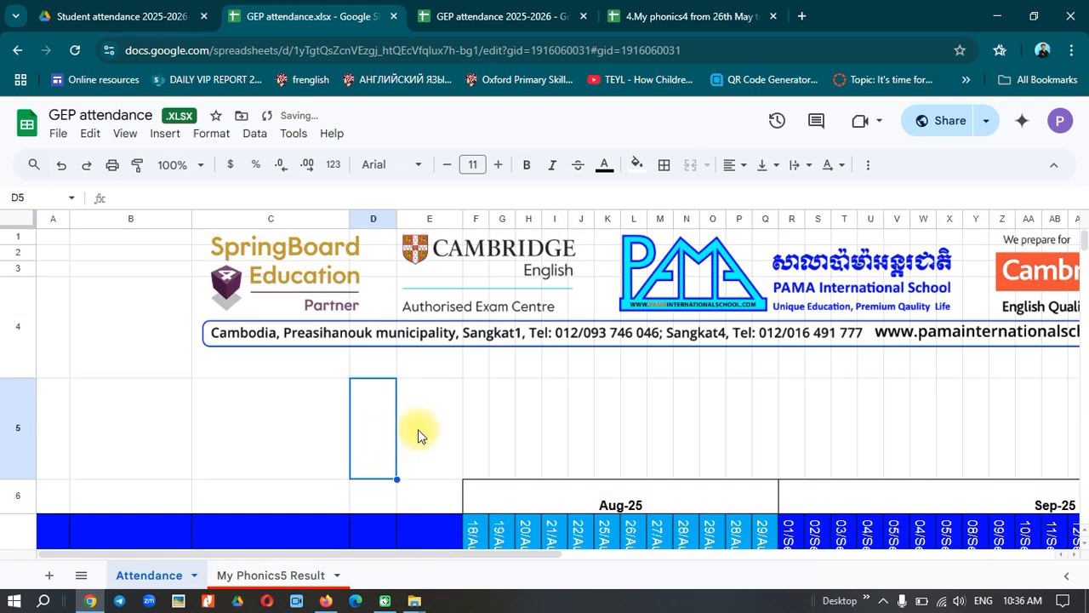
pyautogui.moveTo(447, 549); pyautogui.dragTo(911, 532)
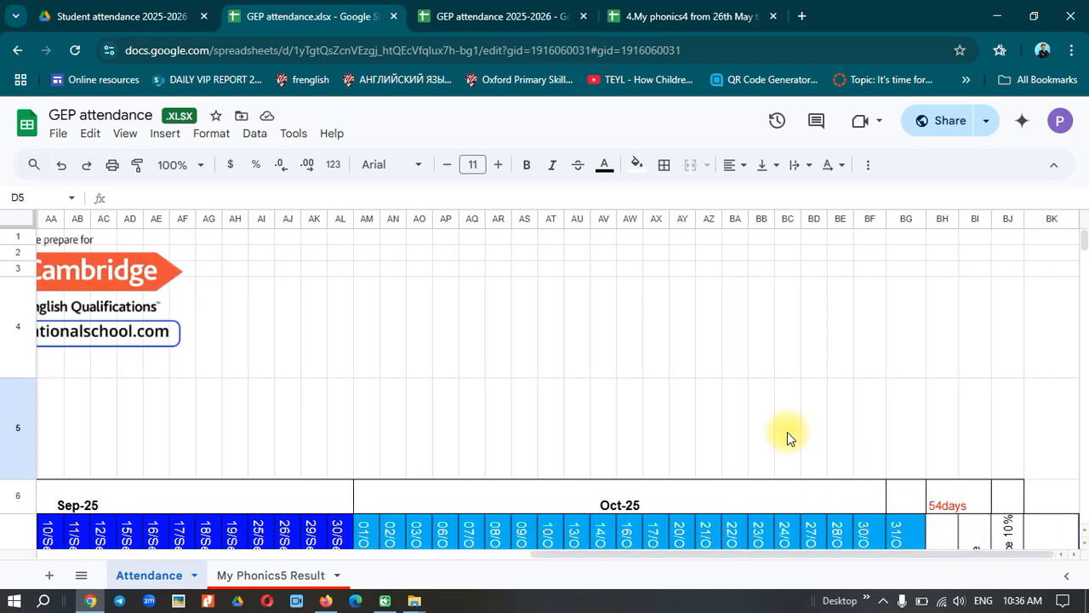
pyautogui.scroll(-6, 664, 360)
pyautogui.scroll(5, 663, 356)
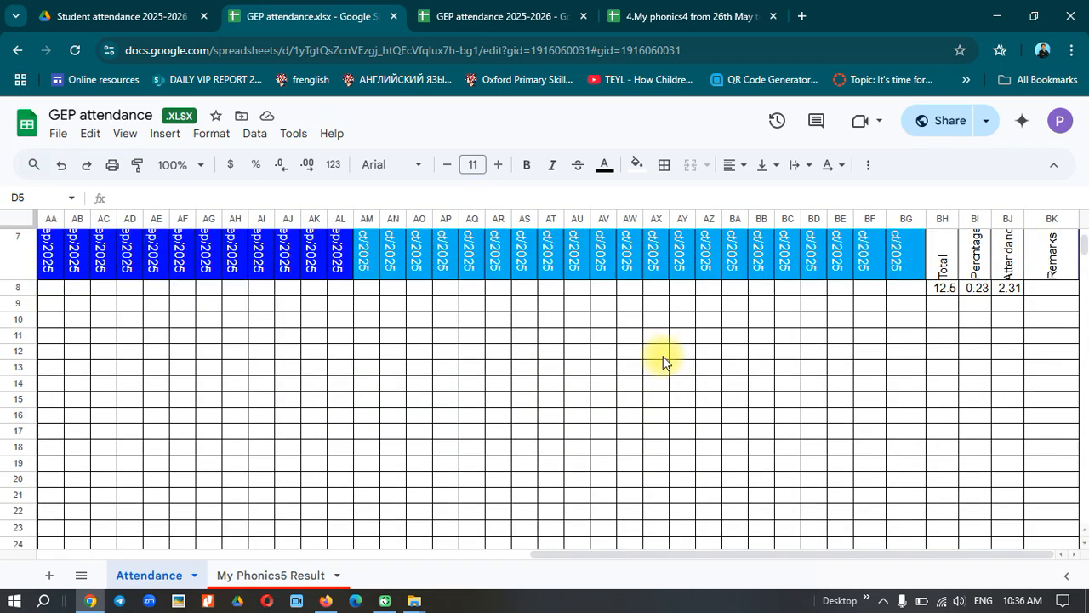